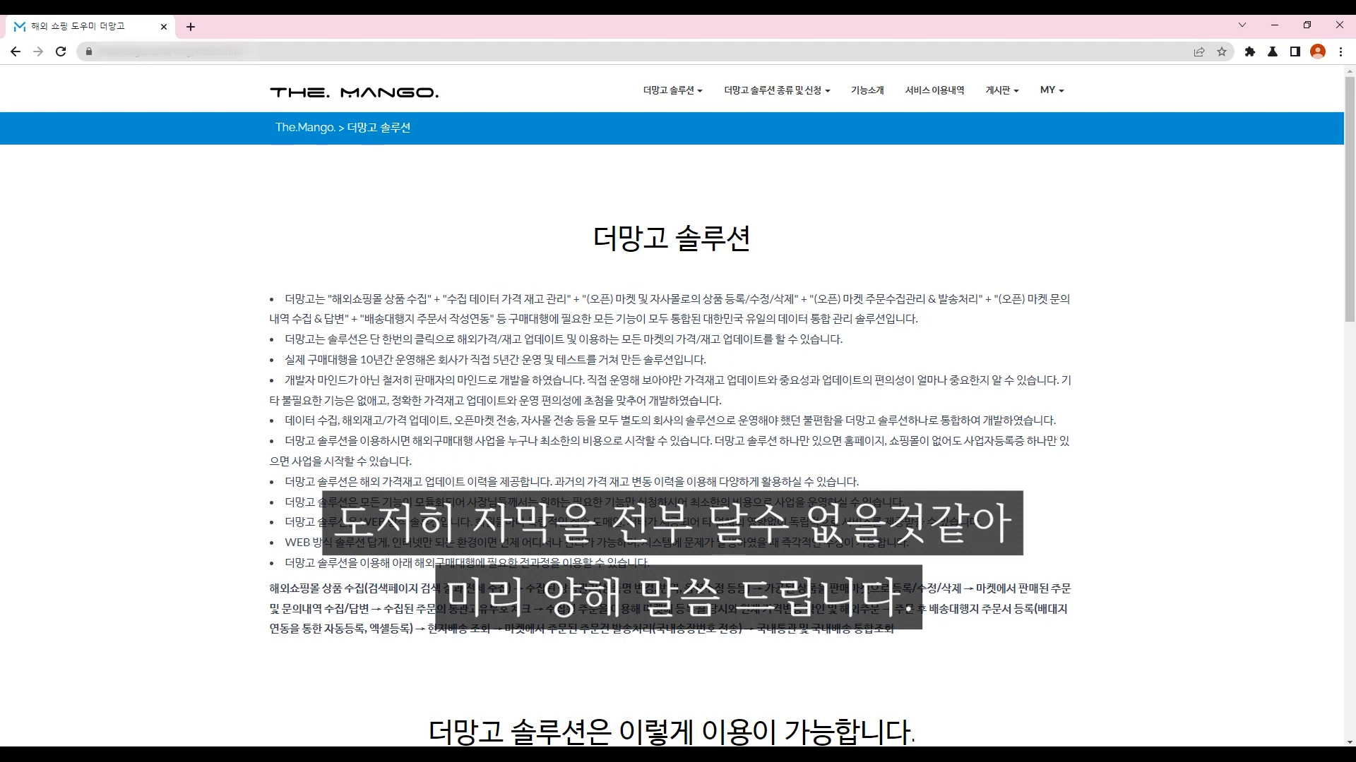
# Step: Scroll up and down through the 더망고 솔루션 overview page
pyautogui.scroll(-5, 678, 410)
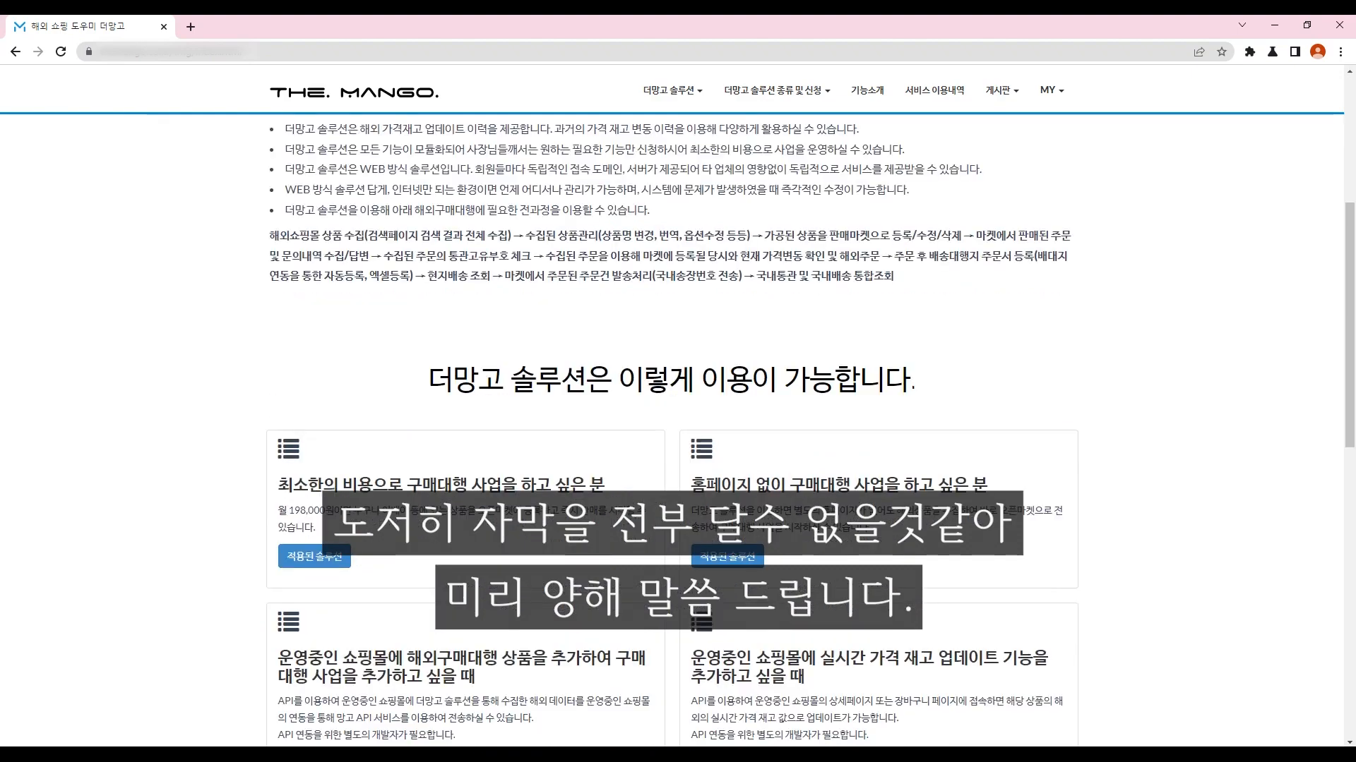
pyautogui.scroll(5, 678, 409)
pyautogui.scroll(-4, 678, 409)
pyautogui.scroll(4, 677, 410)
# Step: Open the 추천인 등록 page and highlight the 5% monthly reward and balance lines
pyautogui.moveTo(1051, 91)
pyautogui.click(996, 169)
pyautogui.moveTo(290, 618); pyautogui.dragTo(536, 618)
pyautogui.moveTo(657, 618); pyautogui.dragTo(809, 618)
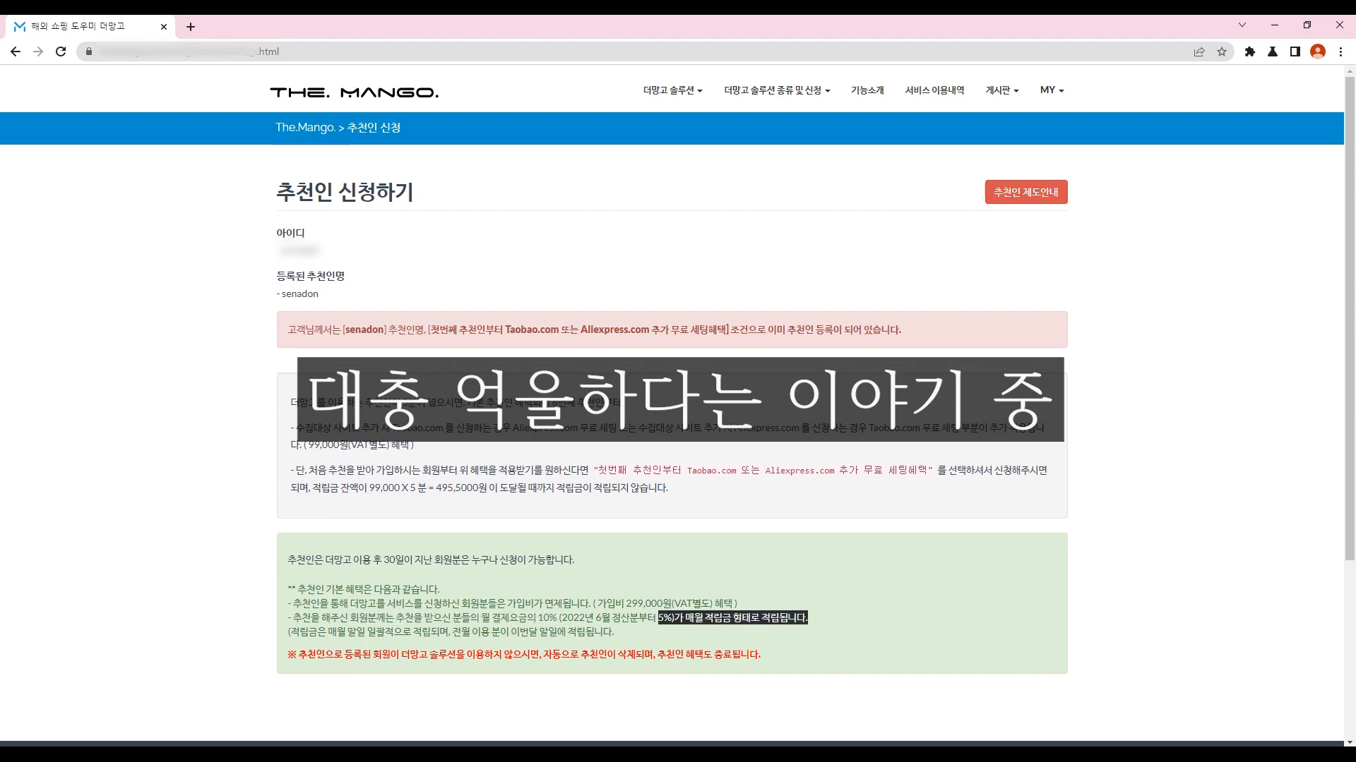
pyautogui.click(808, 618)
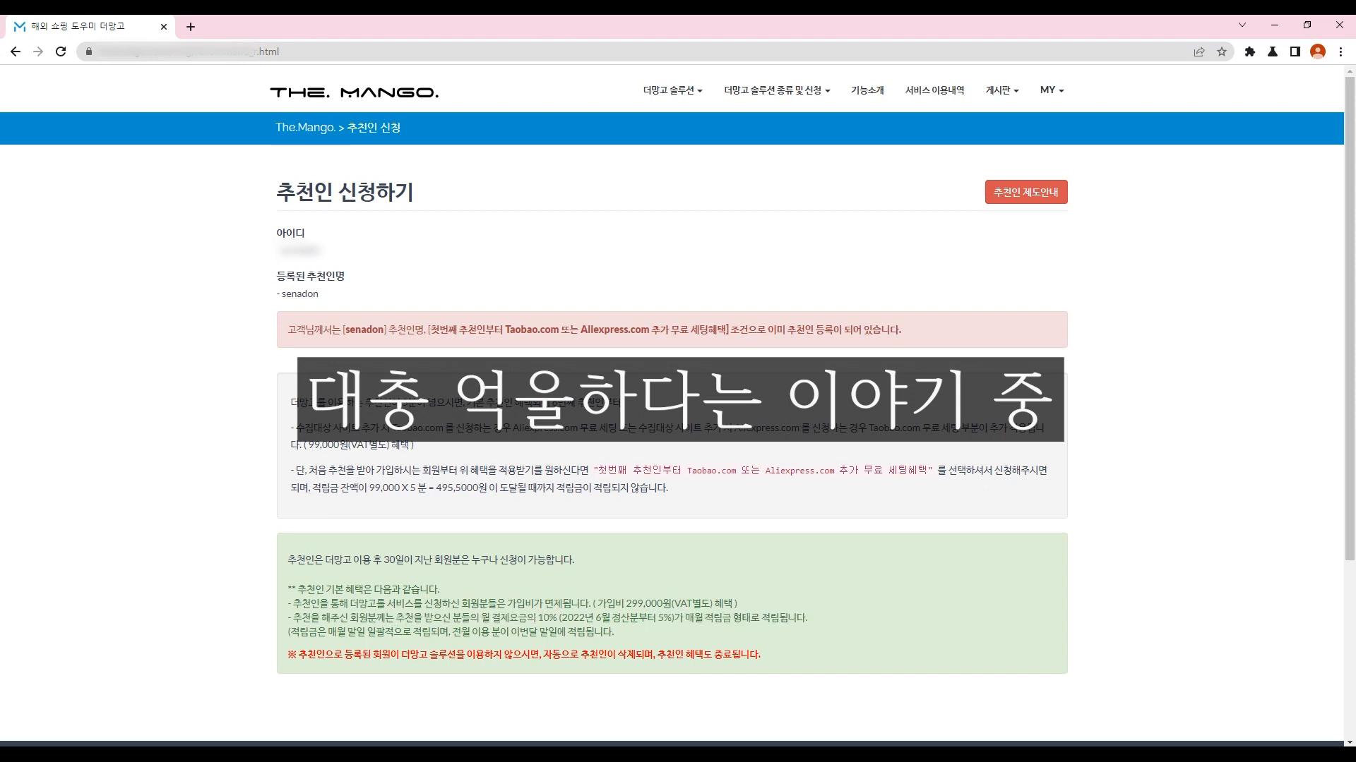
pyautogui.moveTo(682, 471); pyautogui.dragTo(888, 470)
pyautogui.moveTo(428, 488); pyautogui.dragTo(508, 488)
pyautogui.click(509, 488)
# Step: Return to the notice post and open the 교육파트너 등록하기 page in a new tab
pyautogui.hotkey('alt', 'Left')
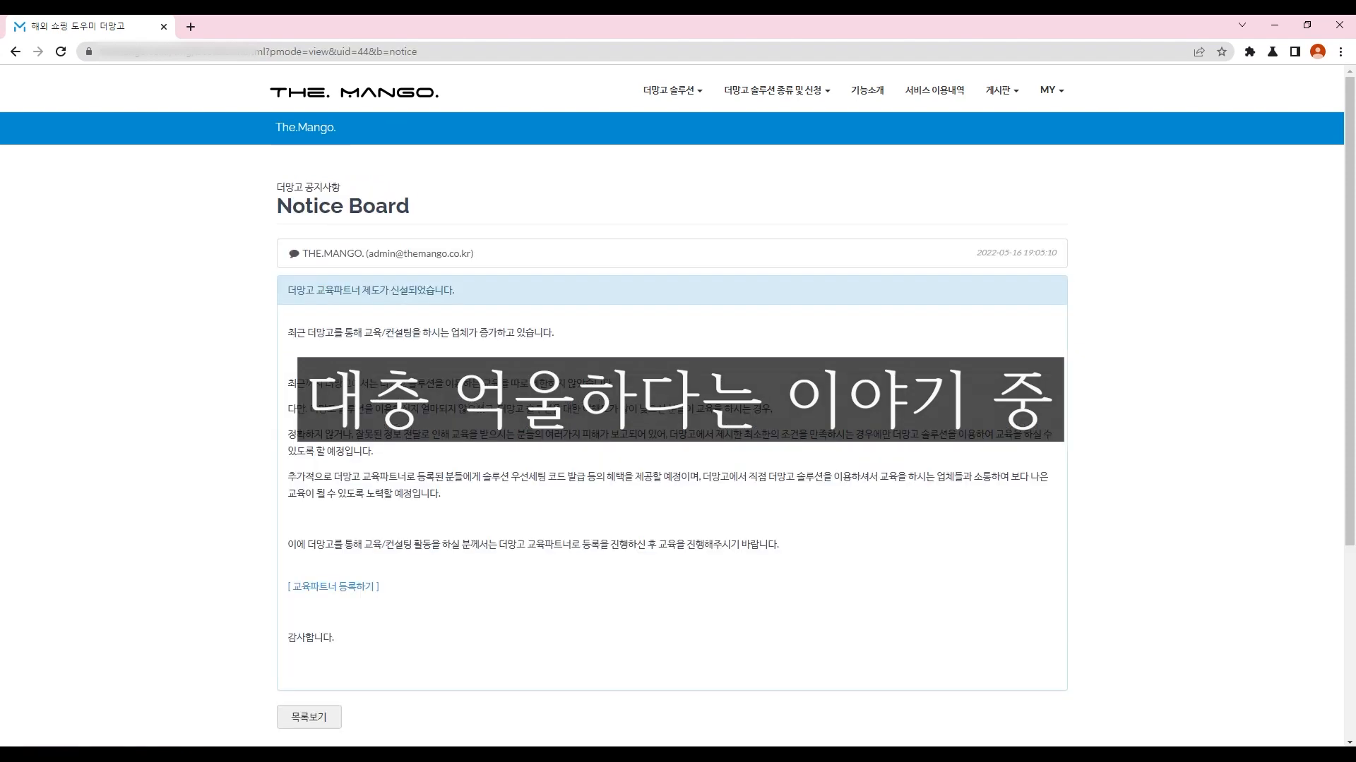
pyautogui.click(333, 584)
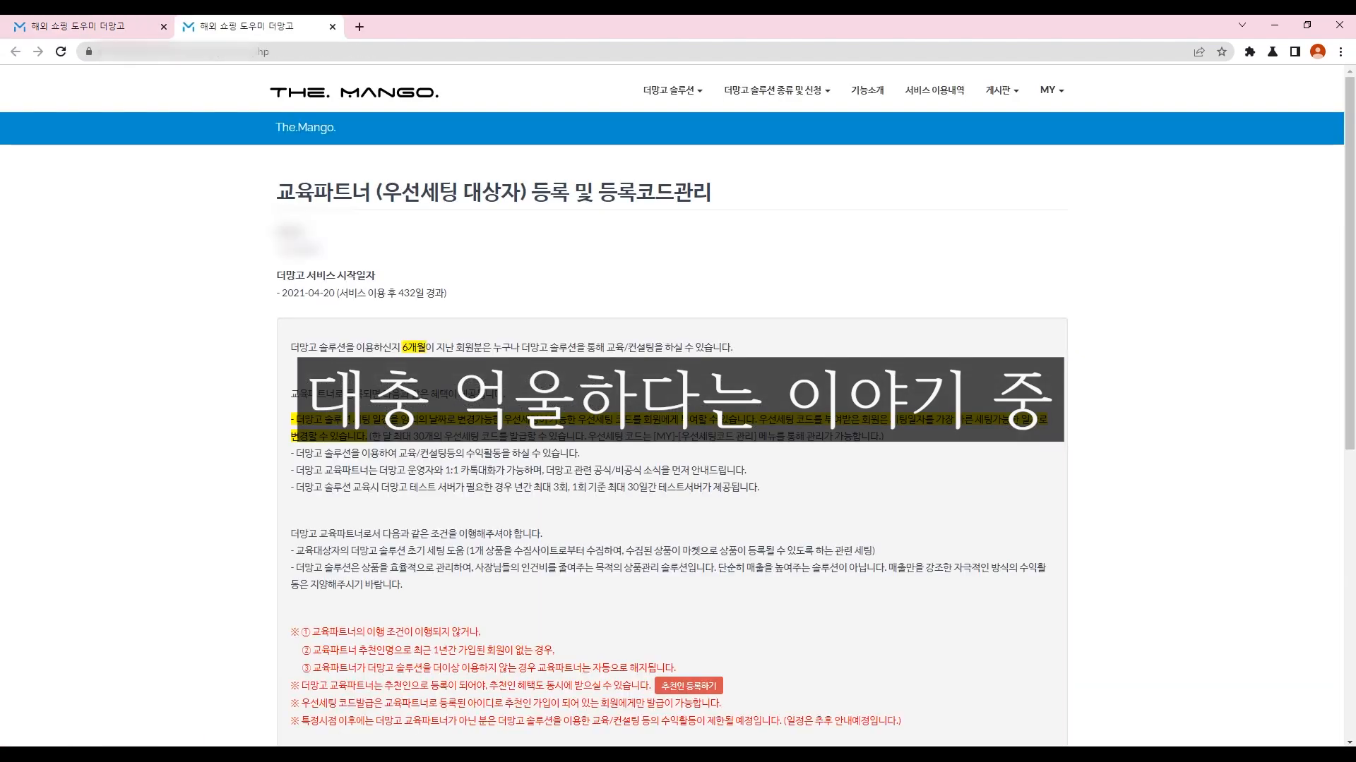
pyautogui.click(376, 92)
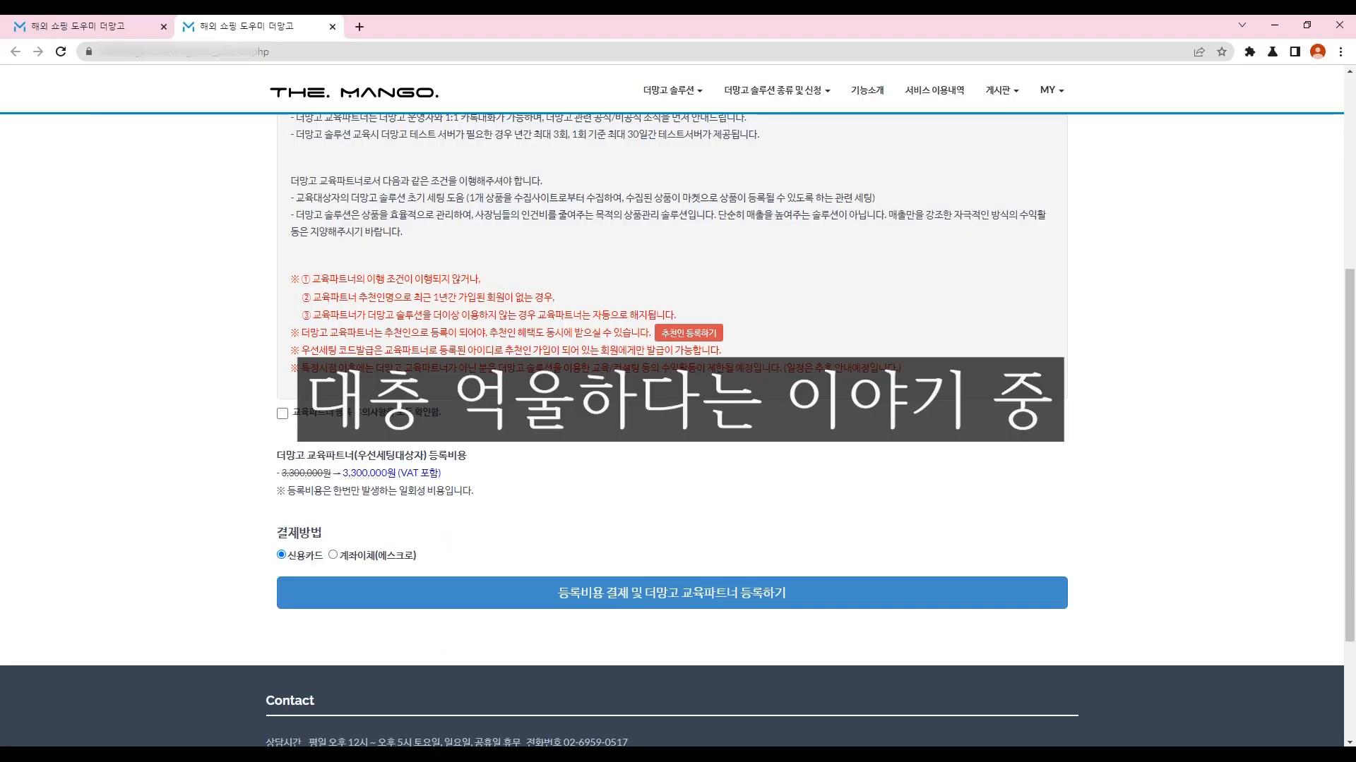
# Step: Highlight the 3,300,000원 fee, then compute 30 × 0.05 = 1.5 and 300 ÷ 1.5 = 200
pyautogui.moveTo(343, 473); pyautogui.dragTo(352, 474)
pyautogui.moveTo(352, 474); pyautogui.dragTo(442, 473)
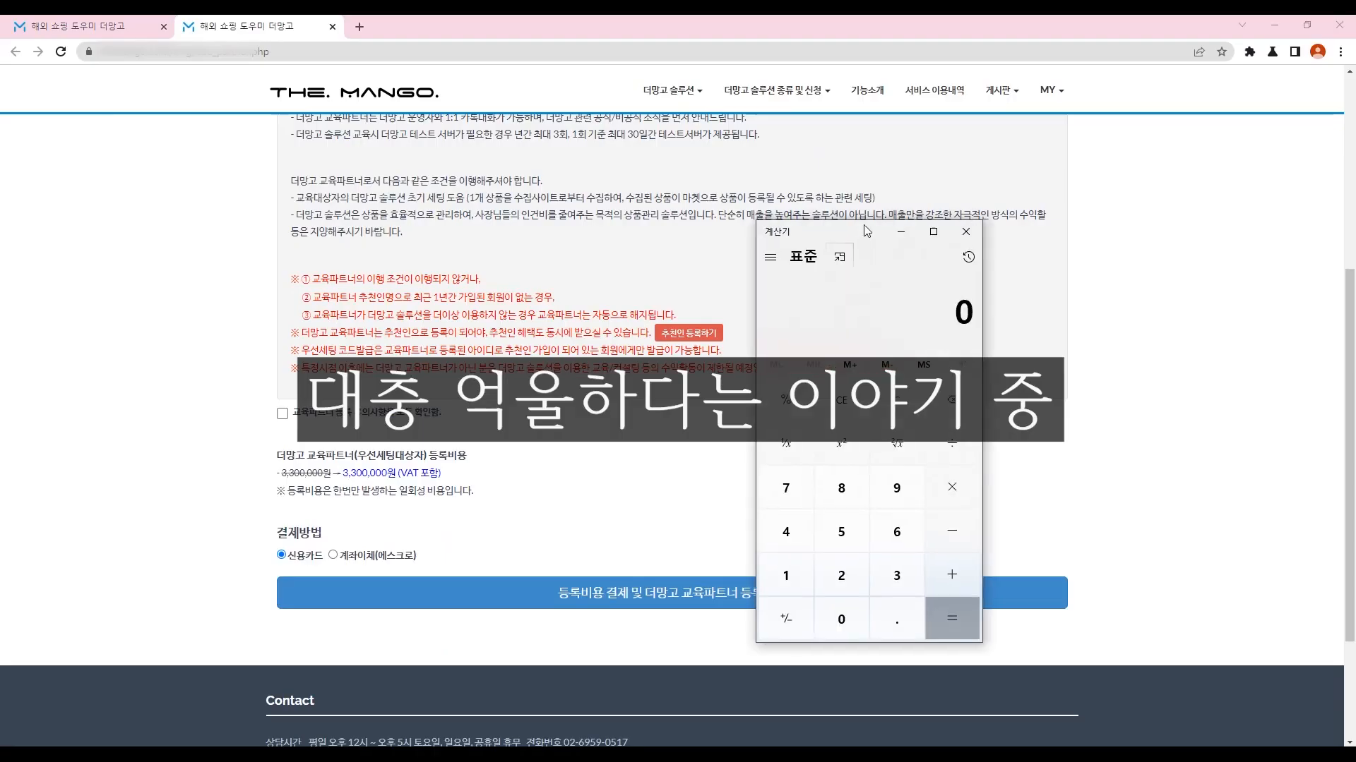
pyautogui.write('30*0.05')
pyautogui.press('Return')
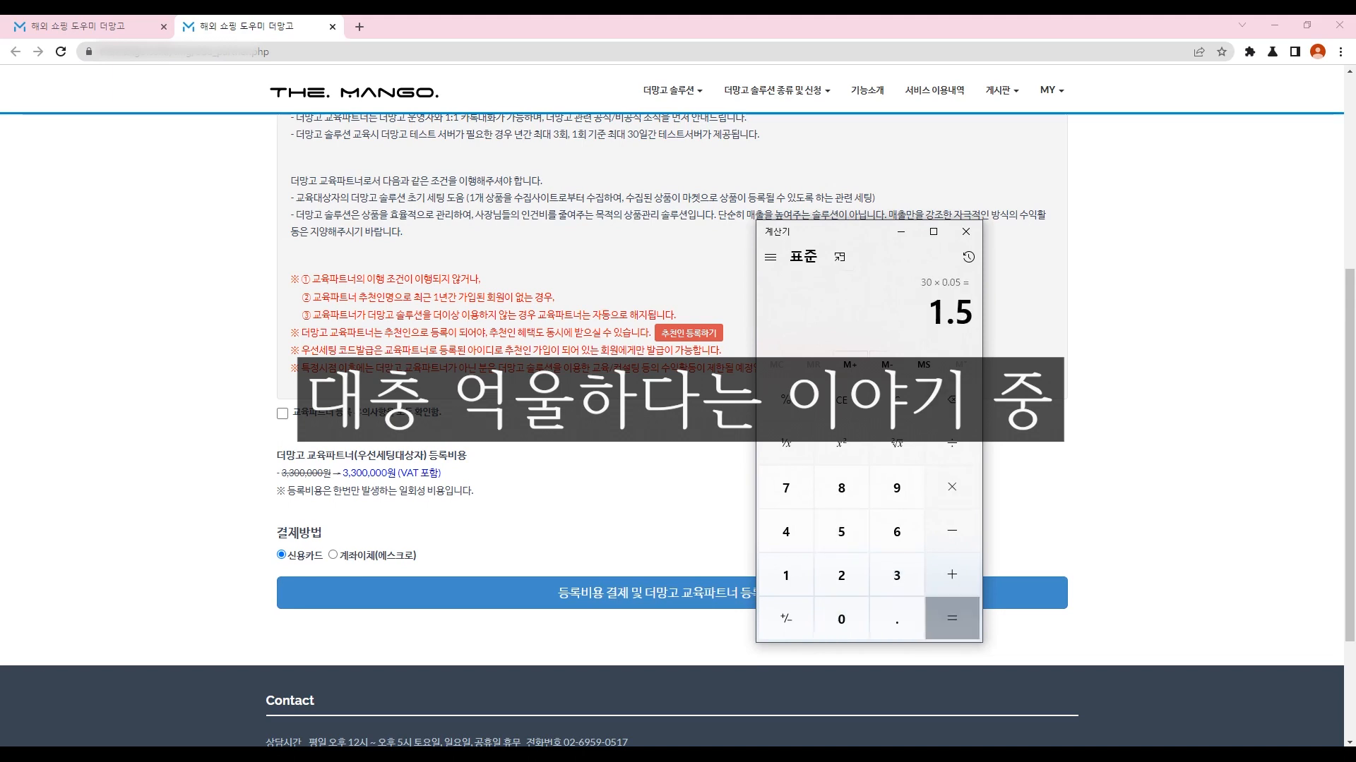
pyautogui.write('300/1.5')
pyautogui.press('Return')
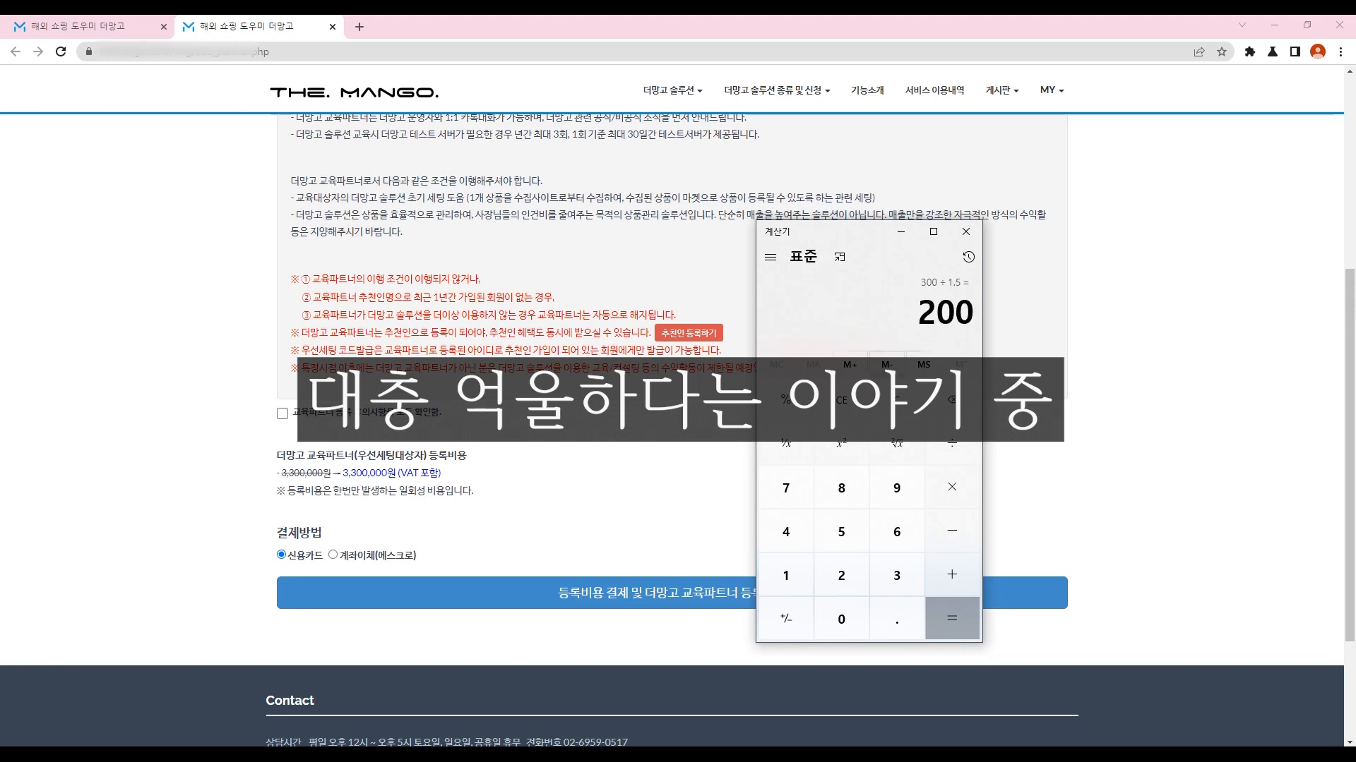
pyautogui.moveTo(854, 234); pyautogui.dragTo(817, 163)
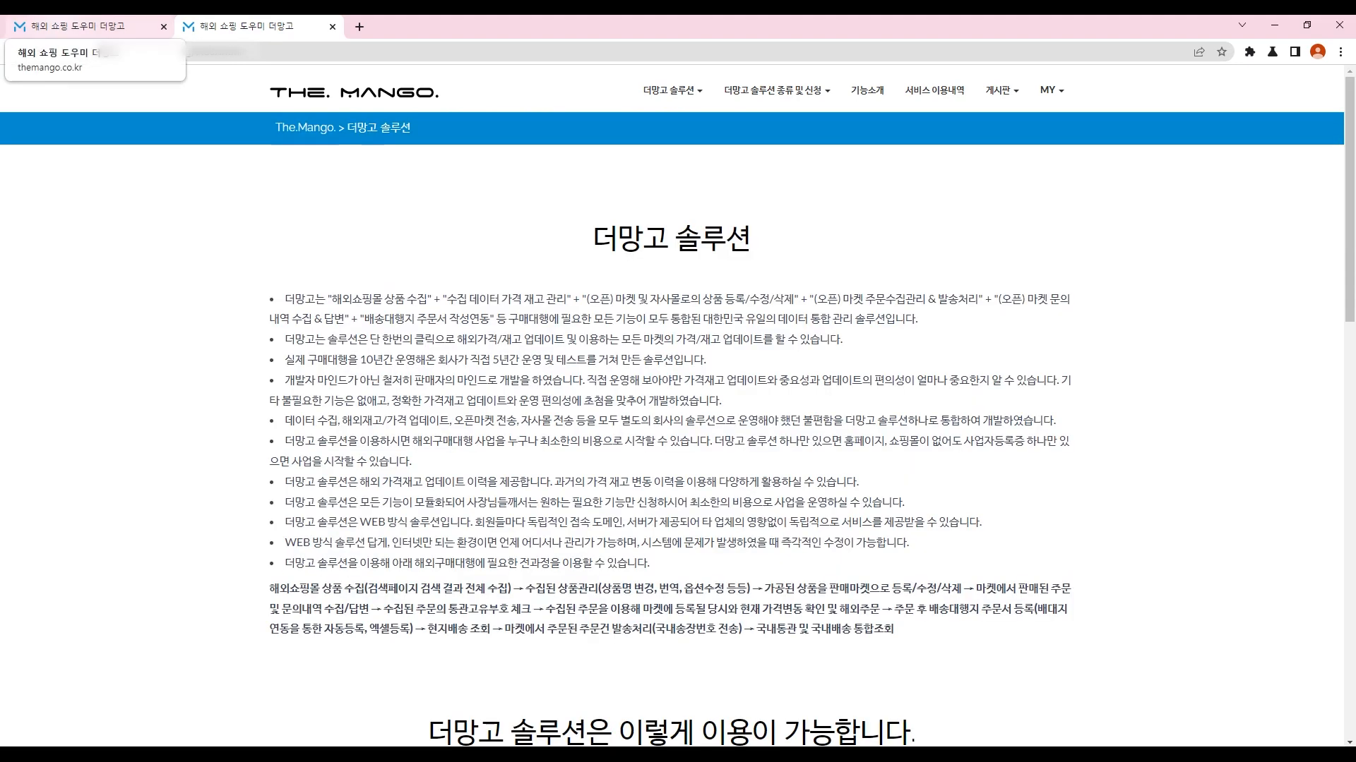
# Step: Search Google for 더망고, close the tabs to the right, and open the 더망고 솔루션 result
pyautogui.click(85, 26)
pyautogui.hotkey('ctrl', 'l')
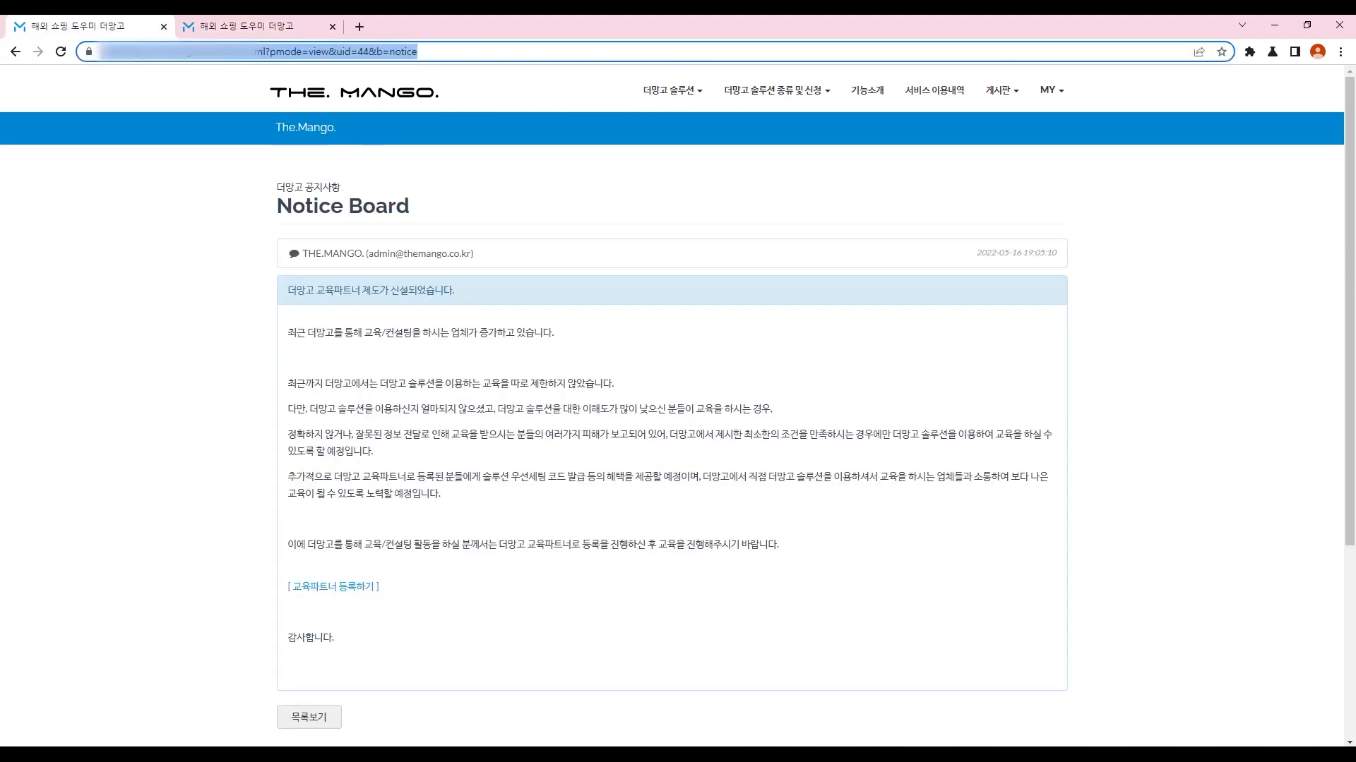
pyautogui.write('더망고')
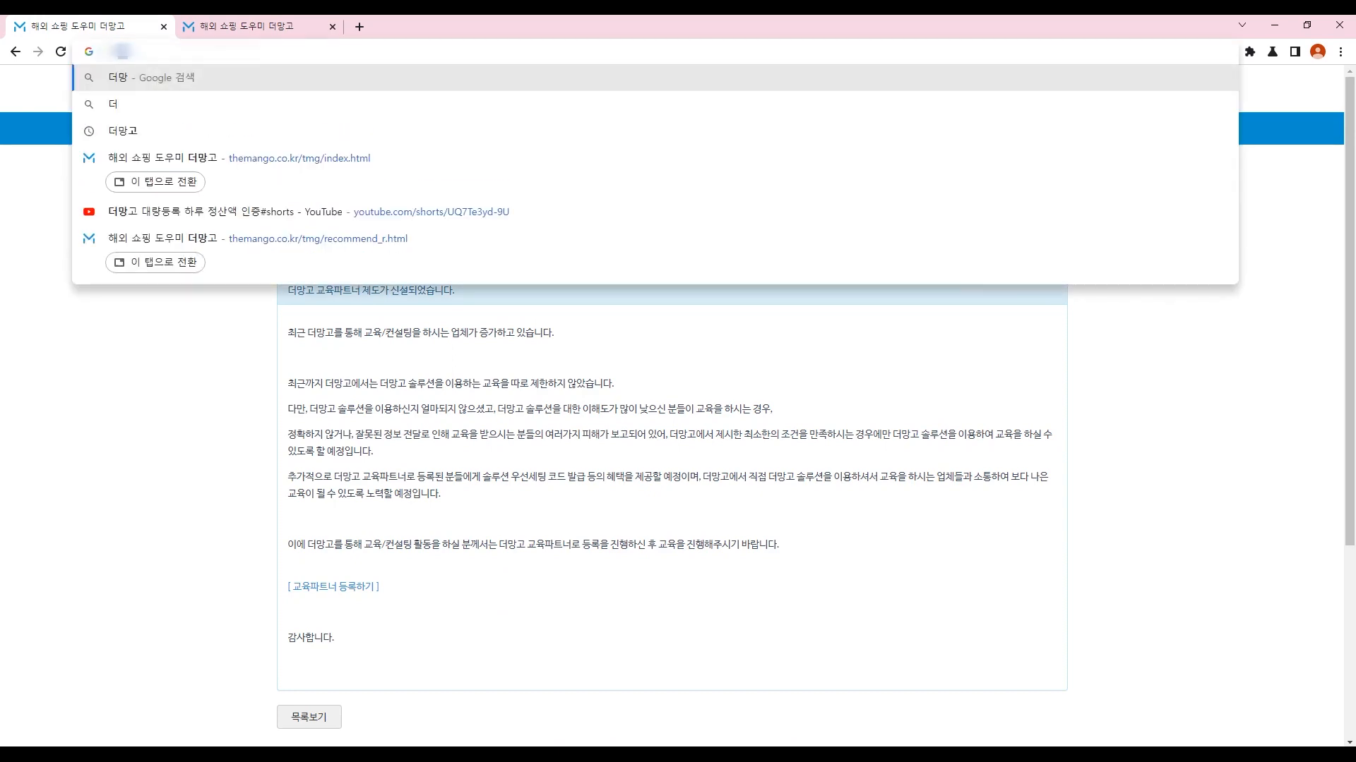
pyautogui.press('Return')
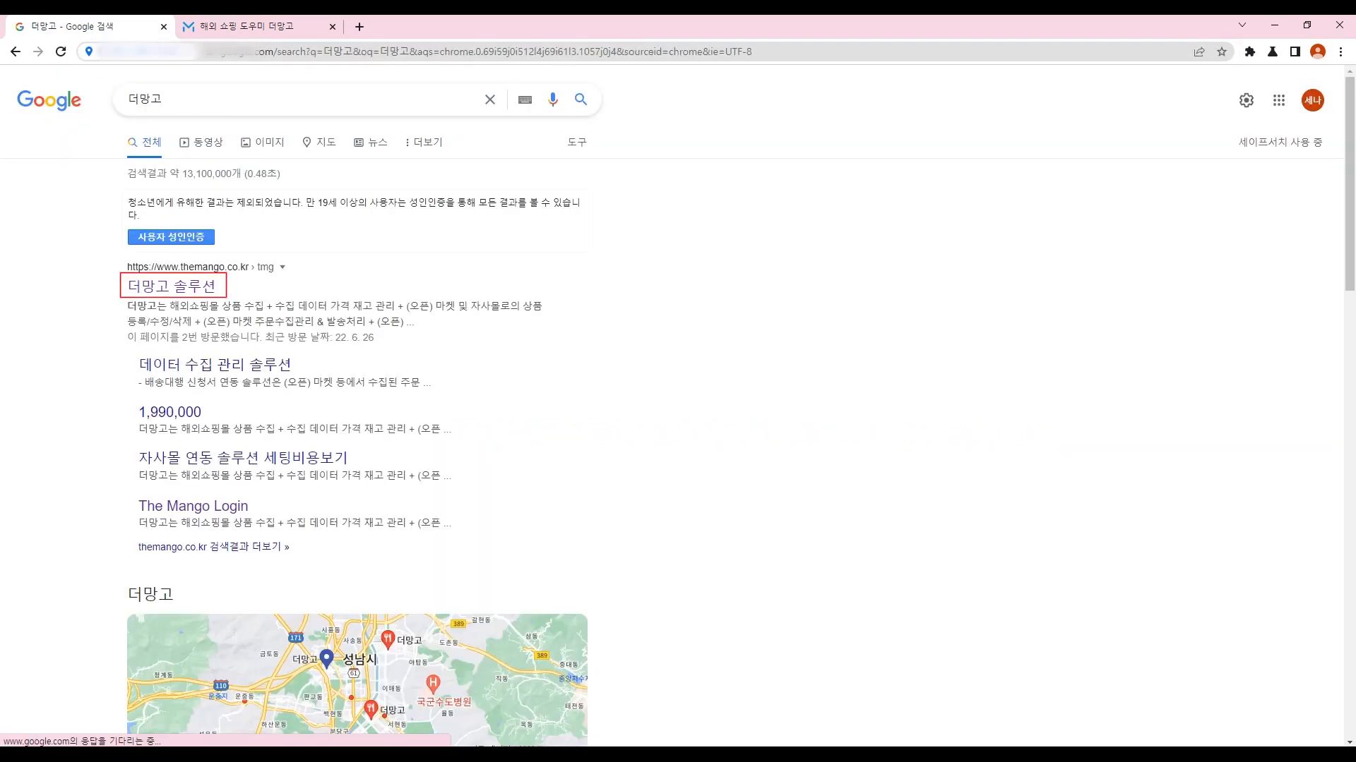
pyautogui.rightClick(149, 20)
pyautogui.click(191, 212)
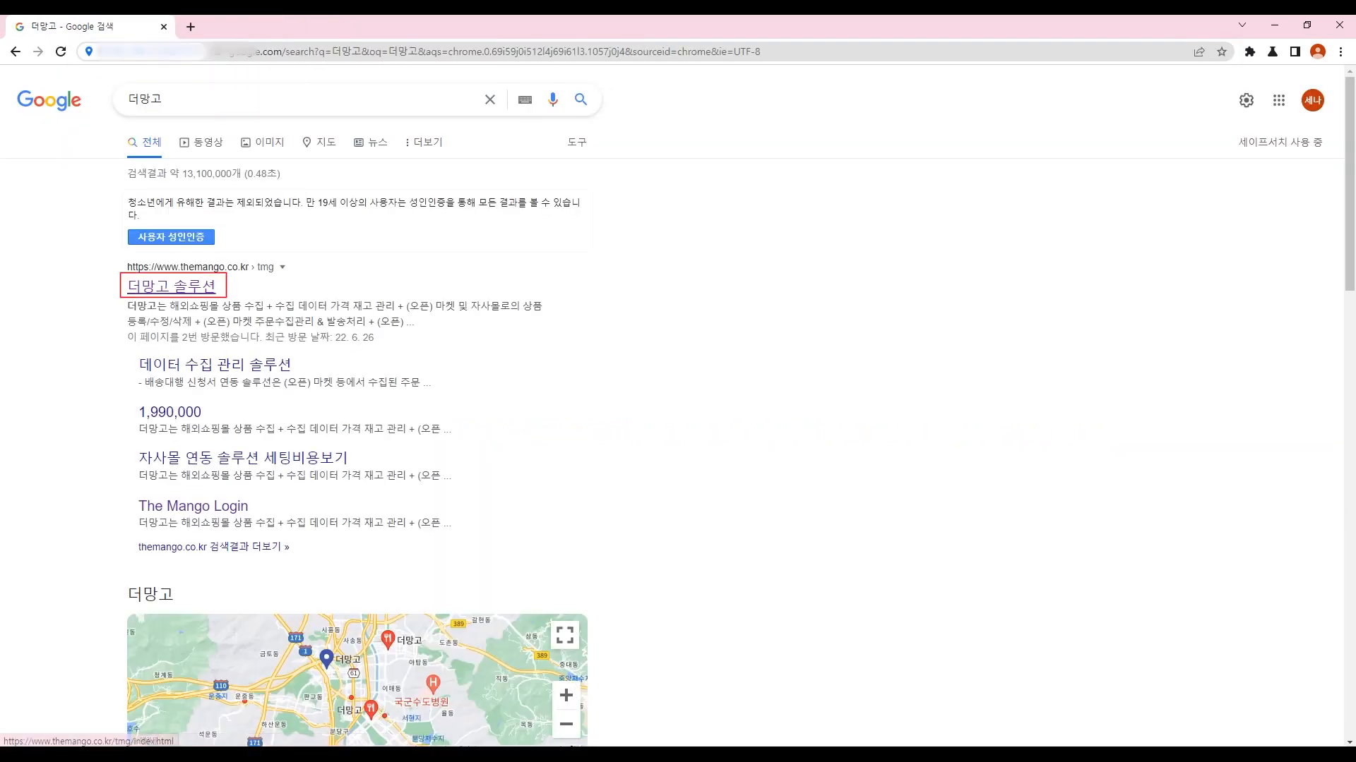
pyautogui.click(171, 286)
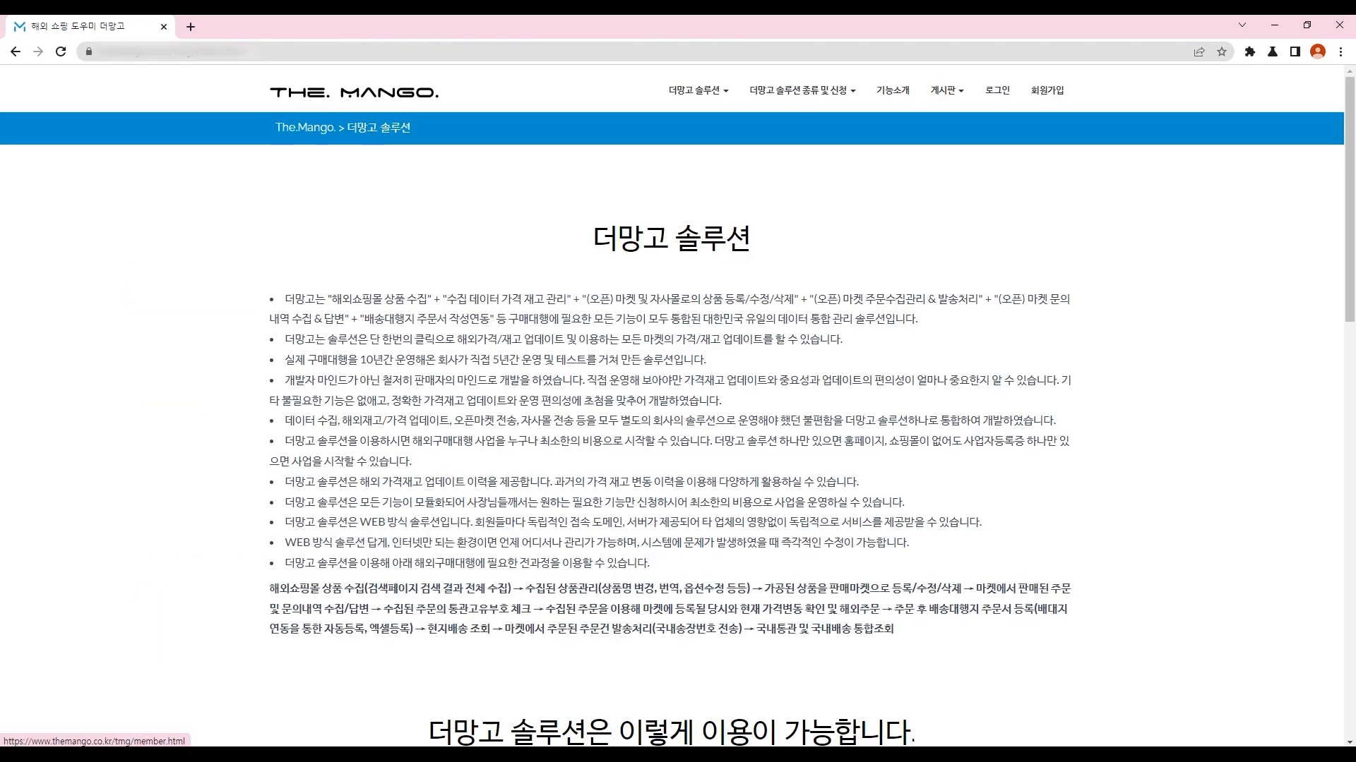
# Step: On 더망고 솔루션 신청하기, pick 데이터 수집 관리 솔루션 with the 10,000개 product count
pyautogui.click(802, 90)
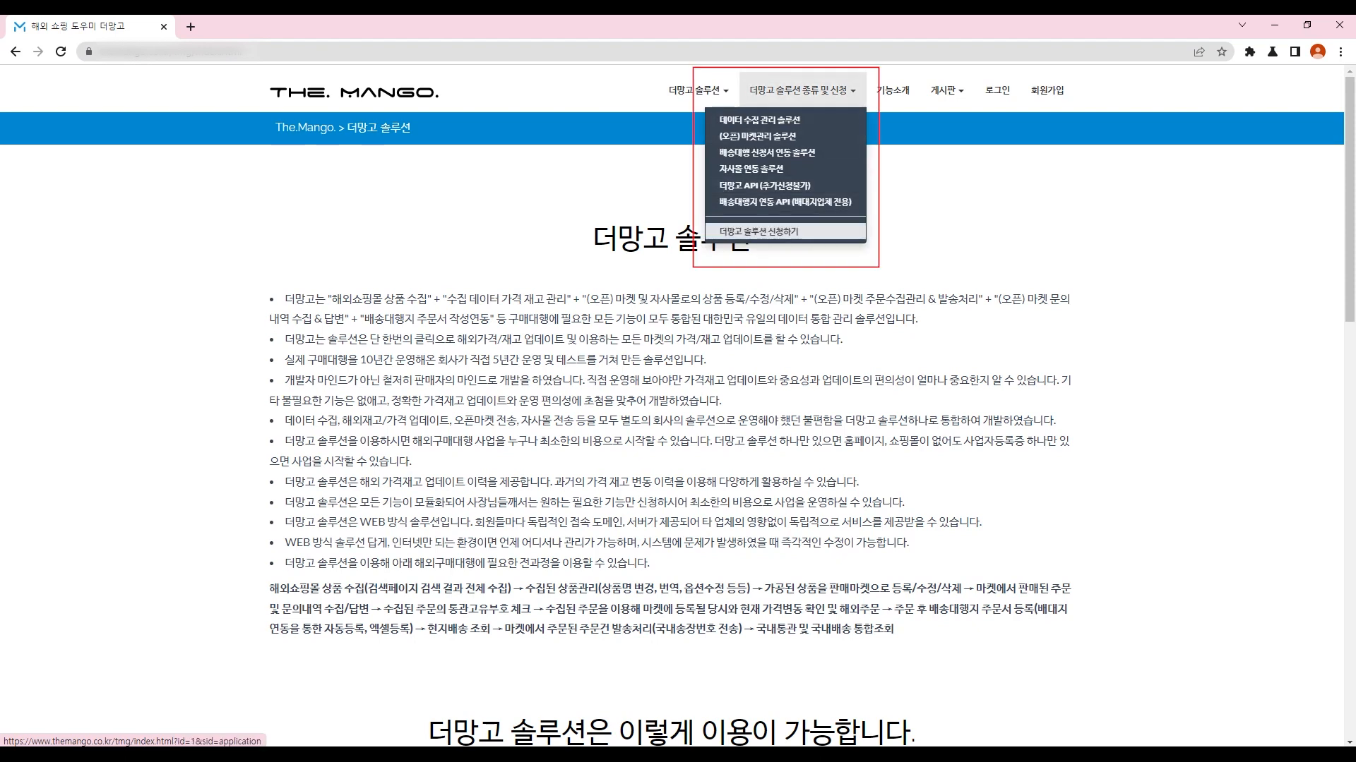
pyautogui.click(758, 232)
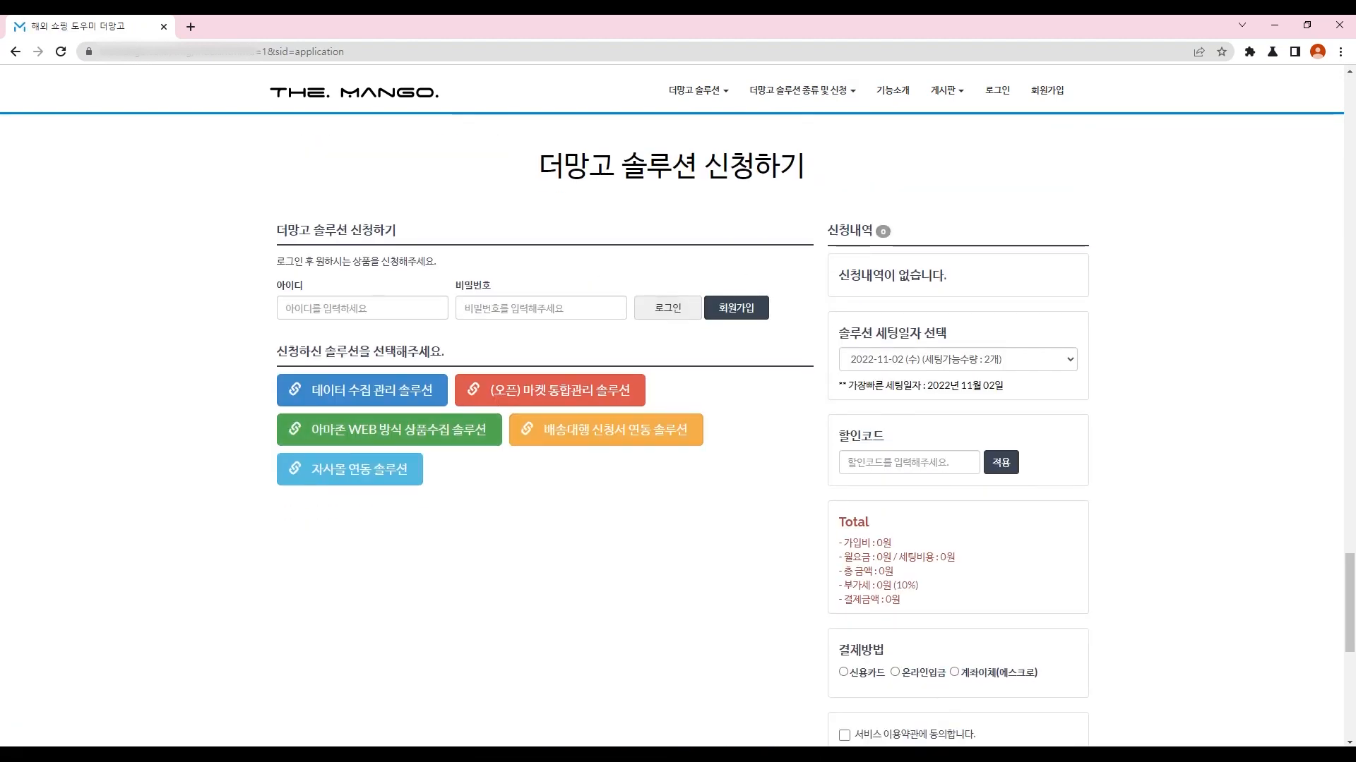
pyautogui.click(361, 390)
pyautogui.scroll(-1, 544, 424)
pyautogui.scroll(-5, 544, 423)
pyautogui.click(362, 227)
pyautogui.click(308, 246)
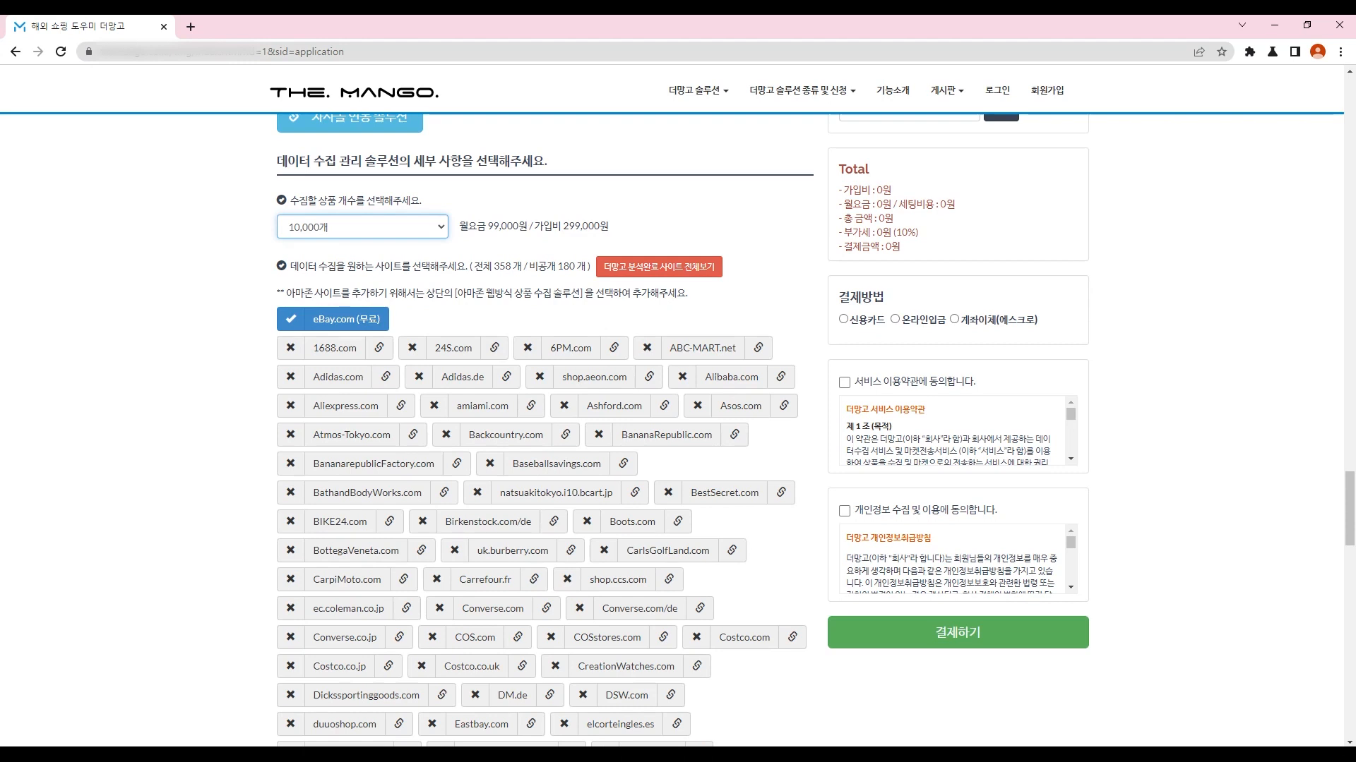
# Step: Browse the product count options (50,000개, 70,000개, 100,000개) but keep 10,000개
pyautogui.click(362, 227)
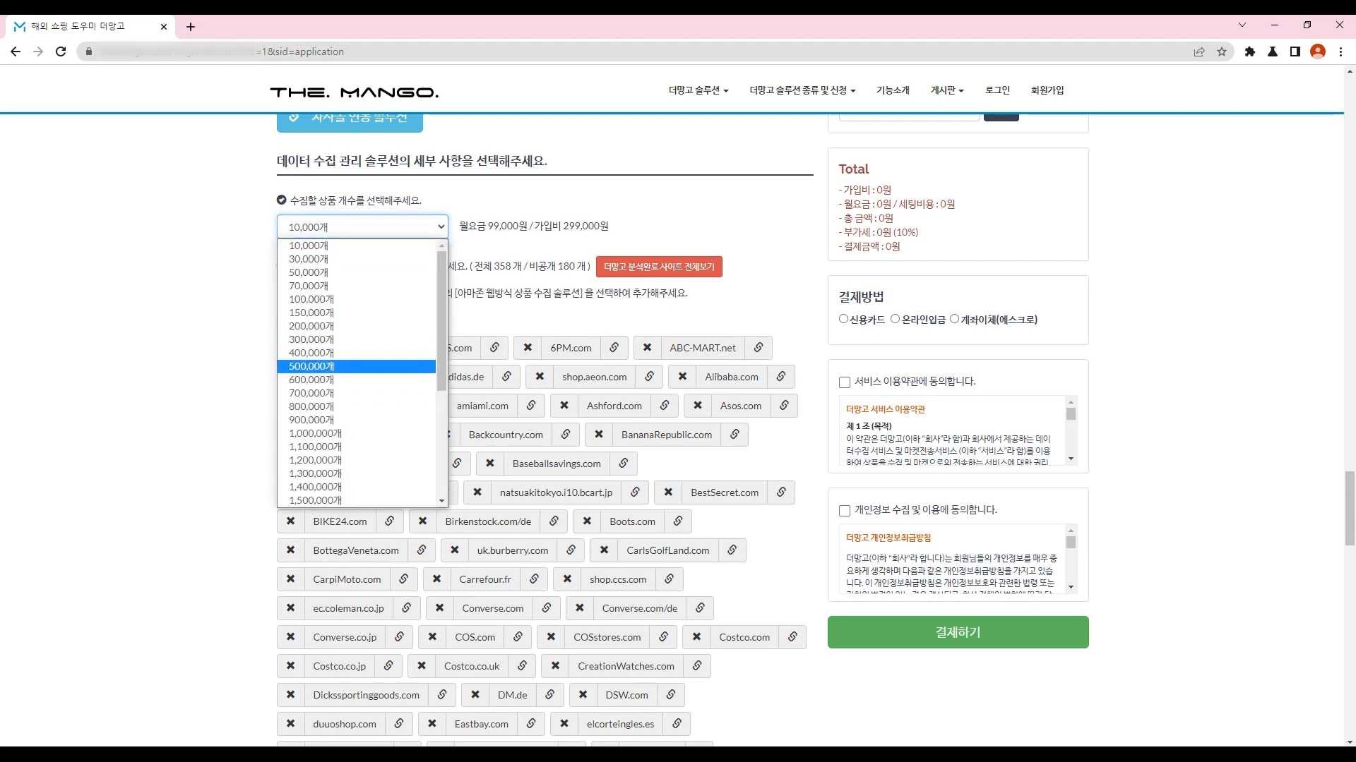
pyautogui.click(362, 226)
pyautogui.click(363, 226)
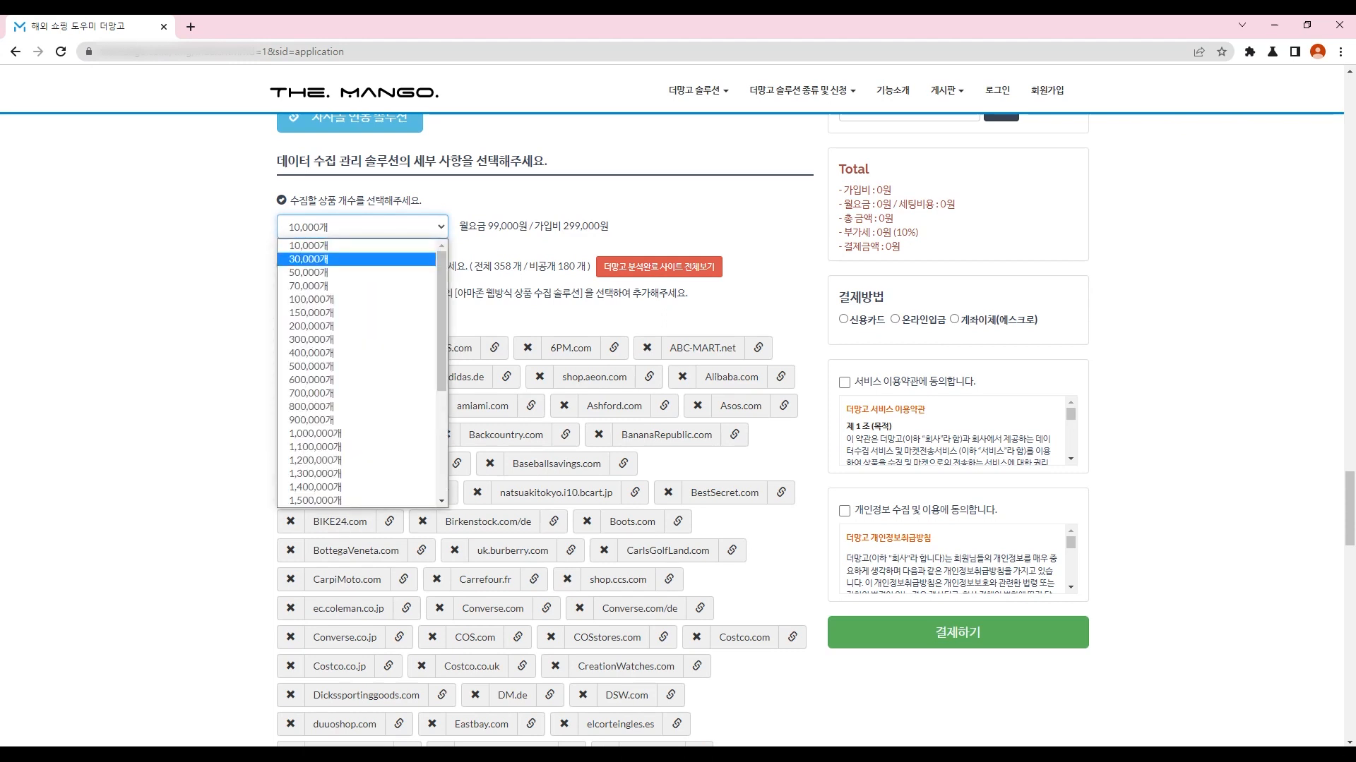
pyautogui.press('Down')
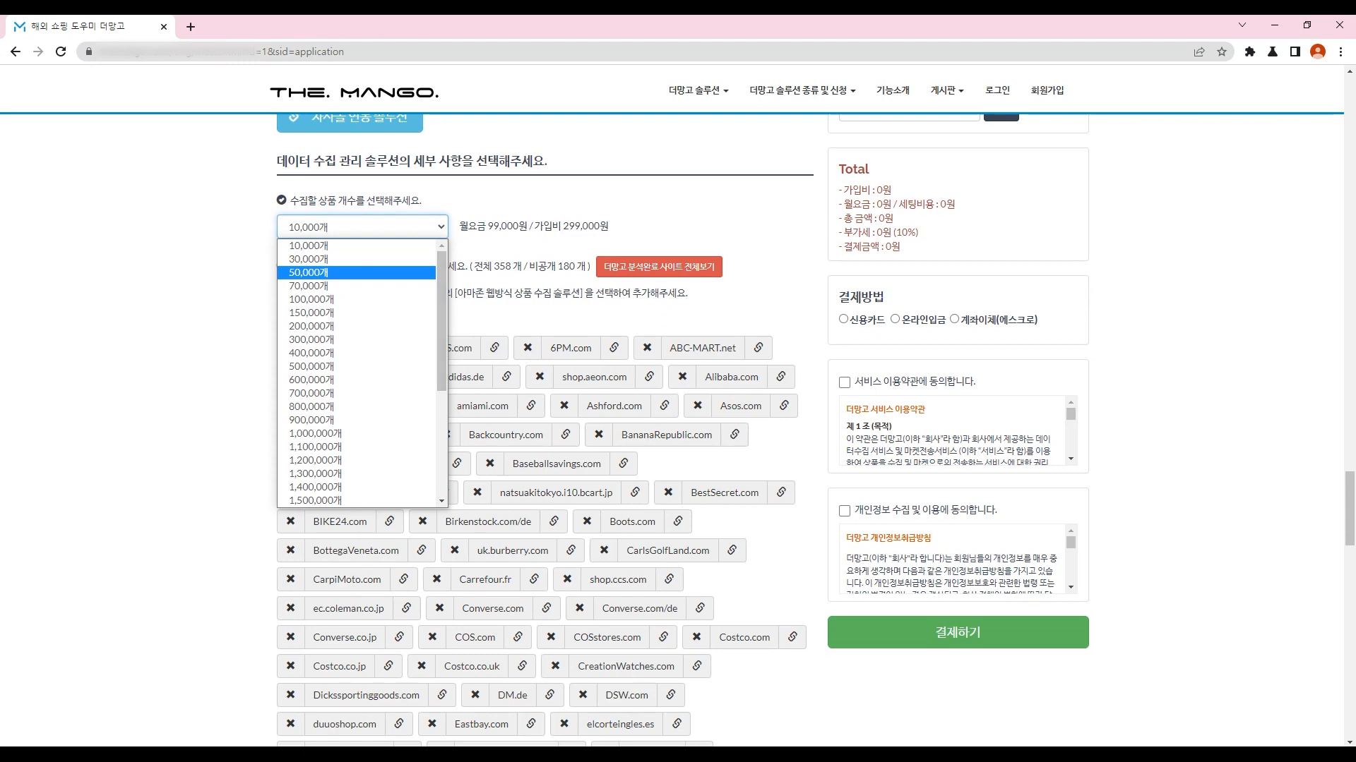
pyautogui.press('Down')
pyautogui.press('Down')
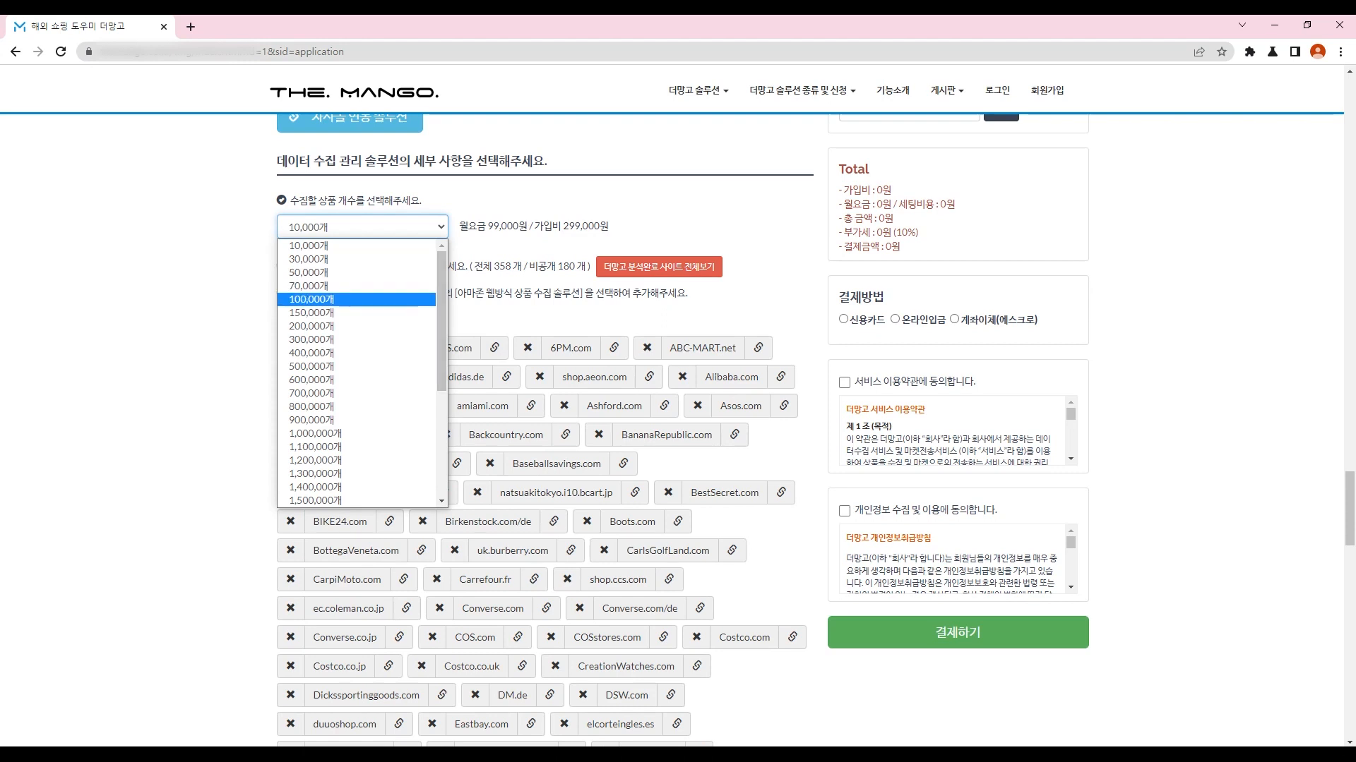
pyautogui.press('Up')
pyautogui.press('Up')
pyautogui.press('Up')
pyautogui.press('Up')
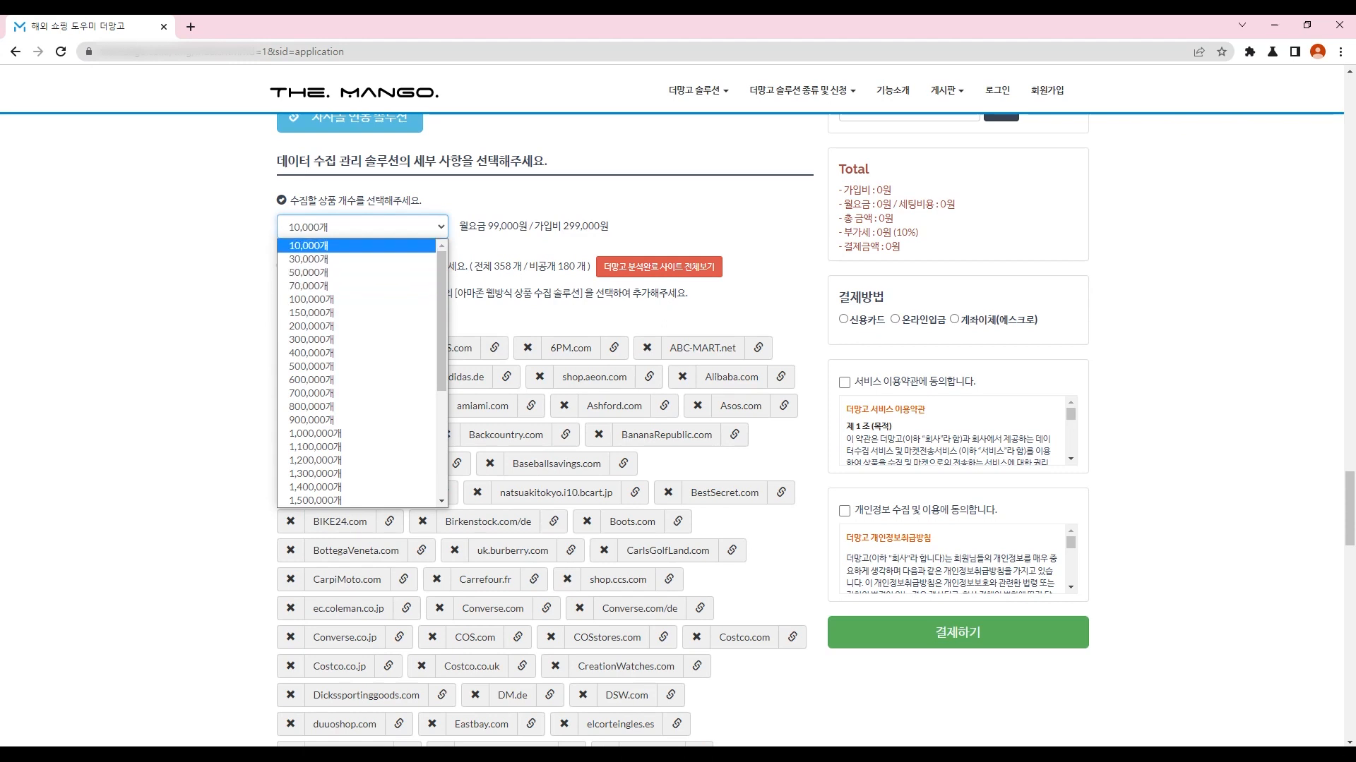
pyautogui.press('Down')
pyautogui.press('Escape')
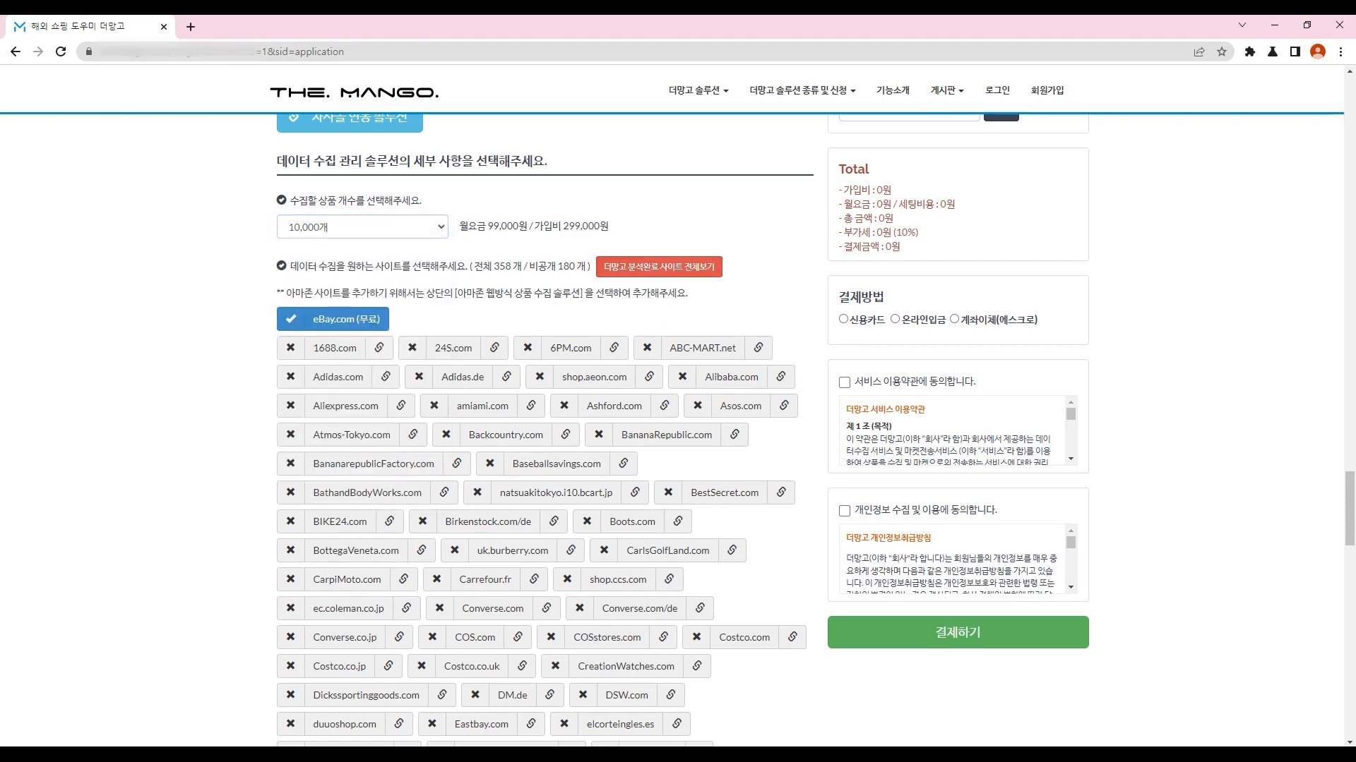
pyautogui.click(362, 227)
pyautogui.press('Escape')
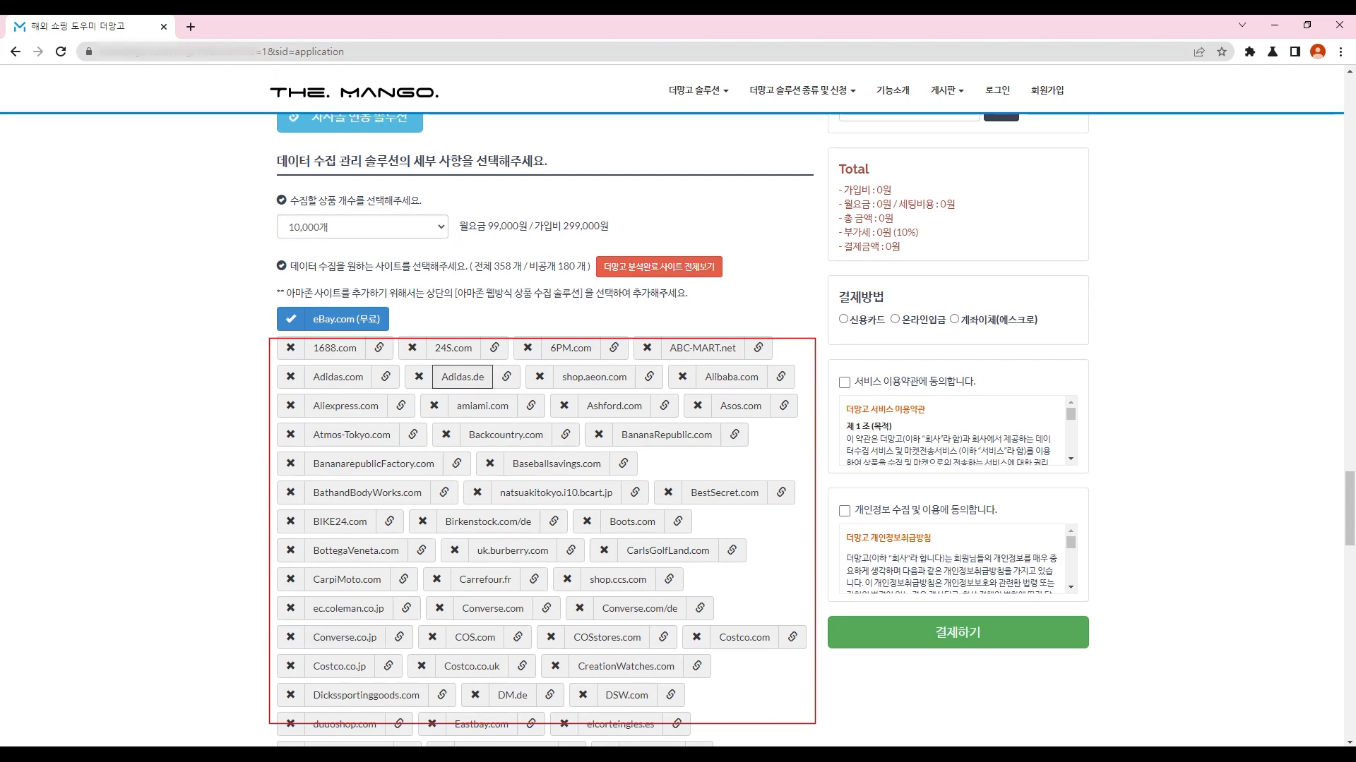
# Step: Agree to the data collection terms and add the solution to the application list
pyautogui.scroll(-2, 440, 467)
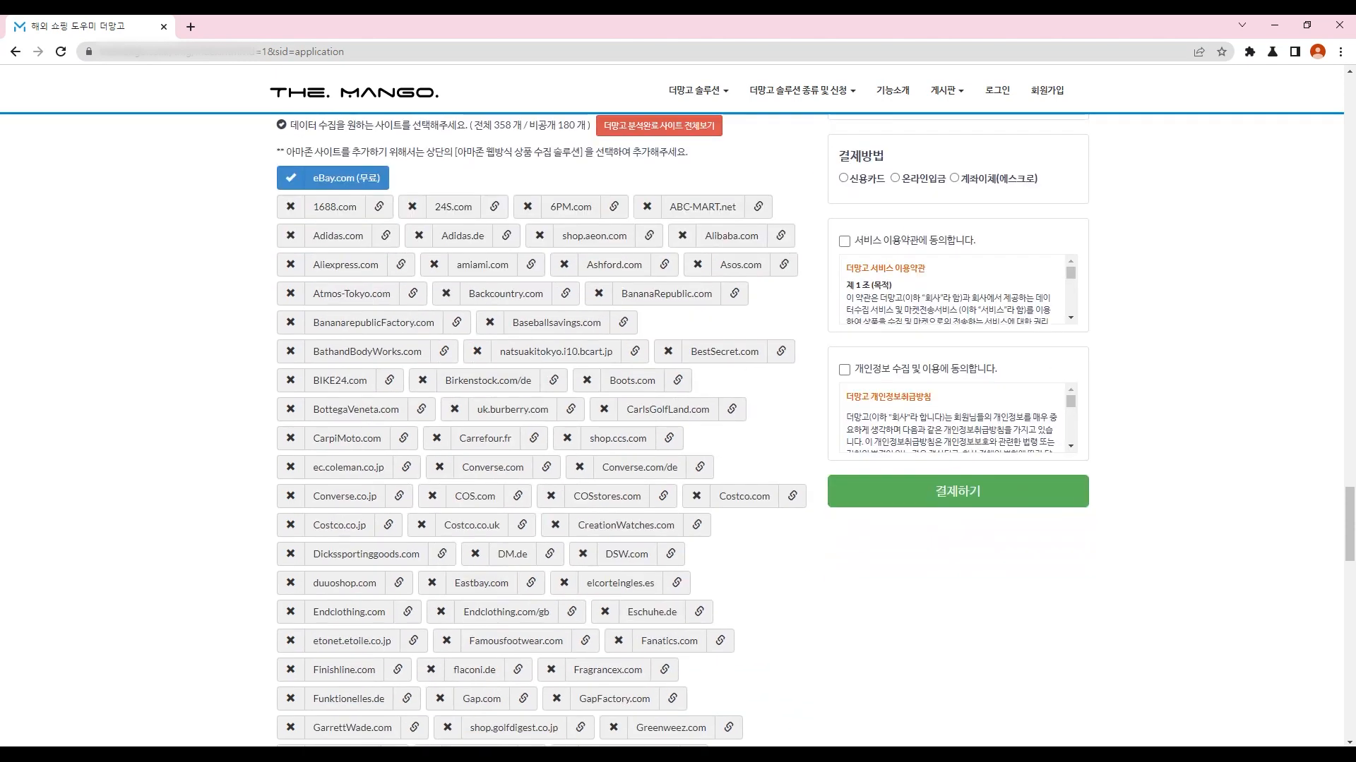
pyautogui.scroll(4, 540, 452)
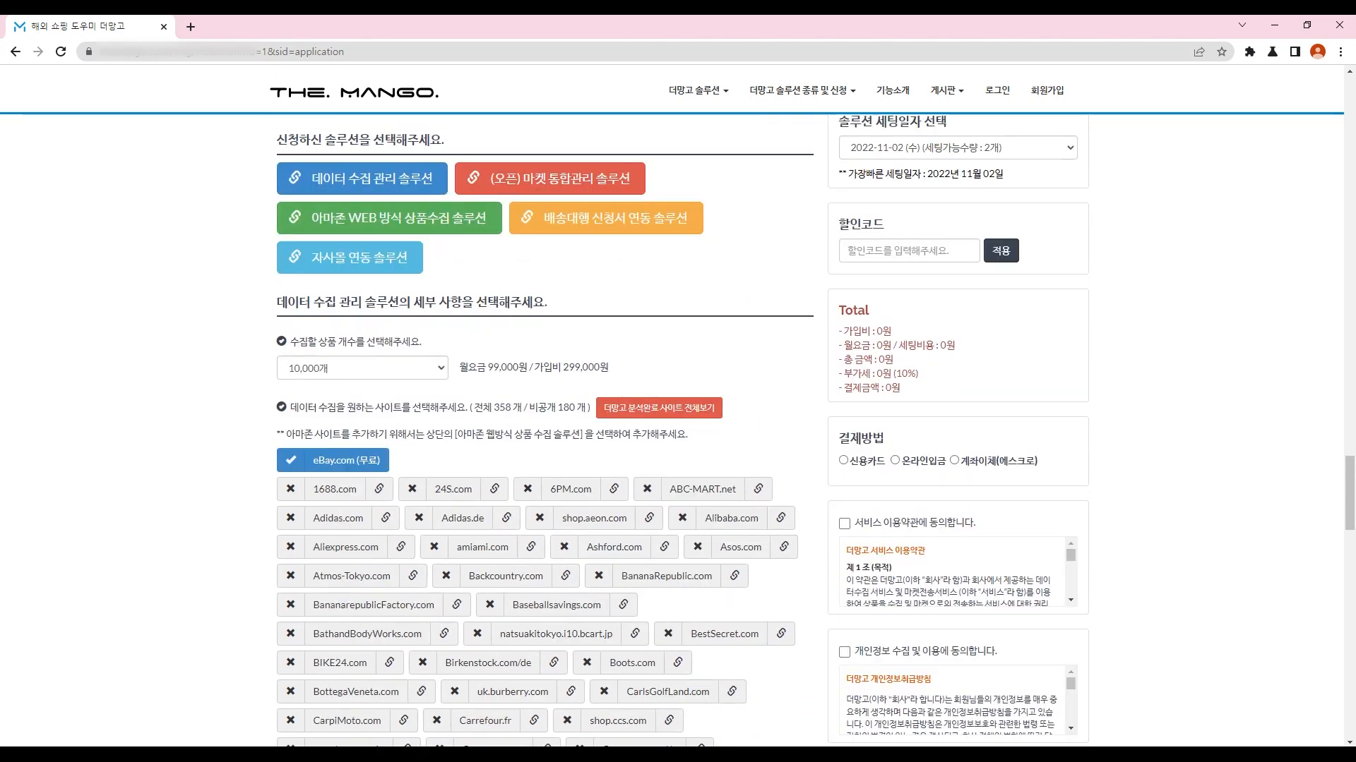
pyautogui.scroll(-2, 541, 452)
pyautogui.scroll(-12, 540, 452)
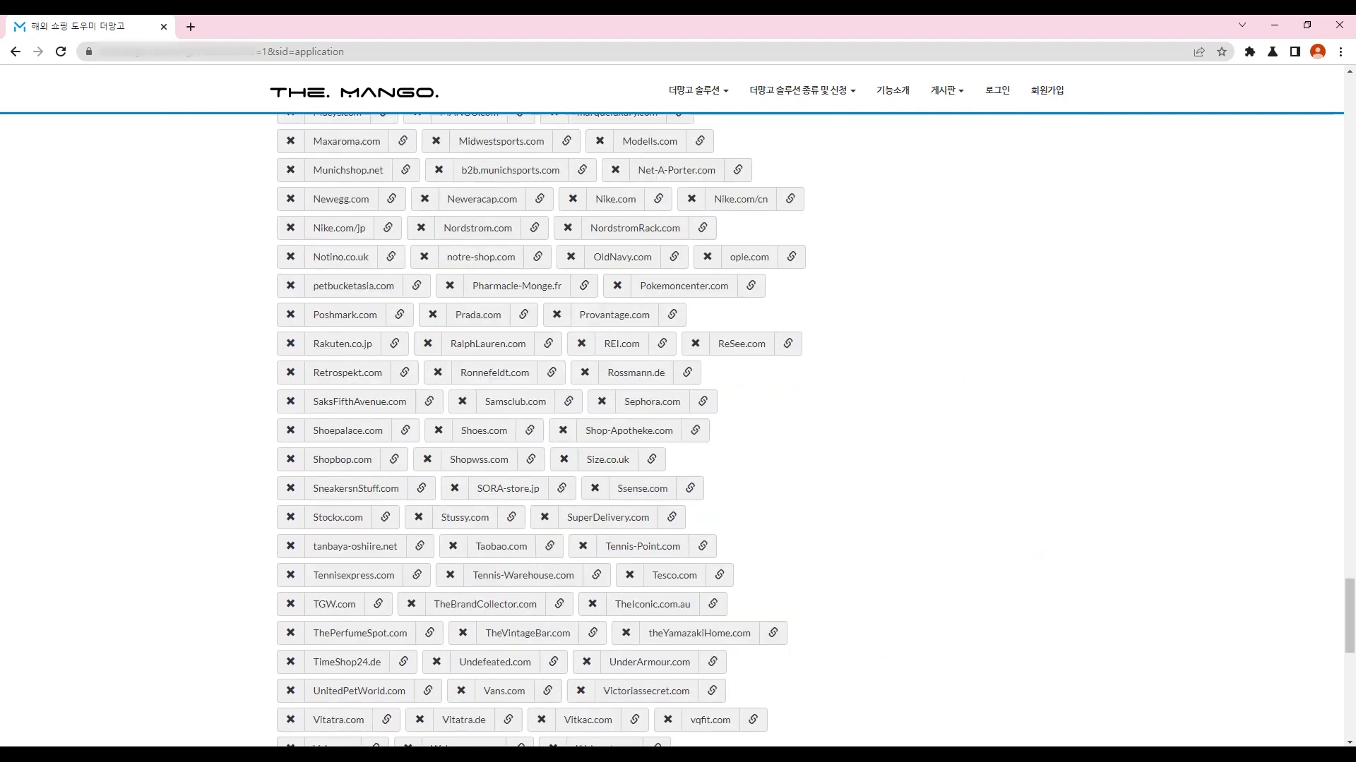
pyautogui.scroll(-11, 541, 452)
pyautogui.click(294, 241)
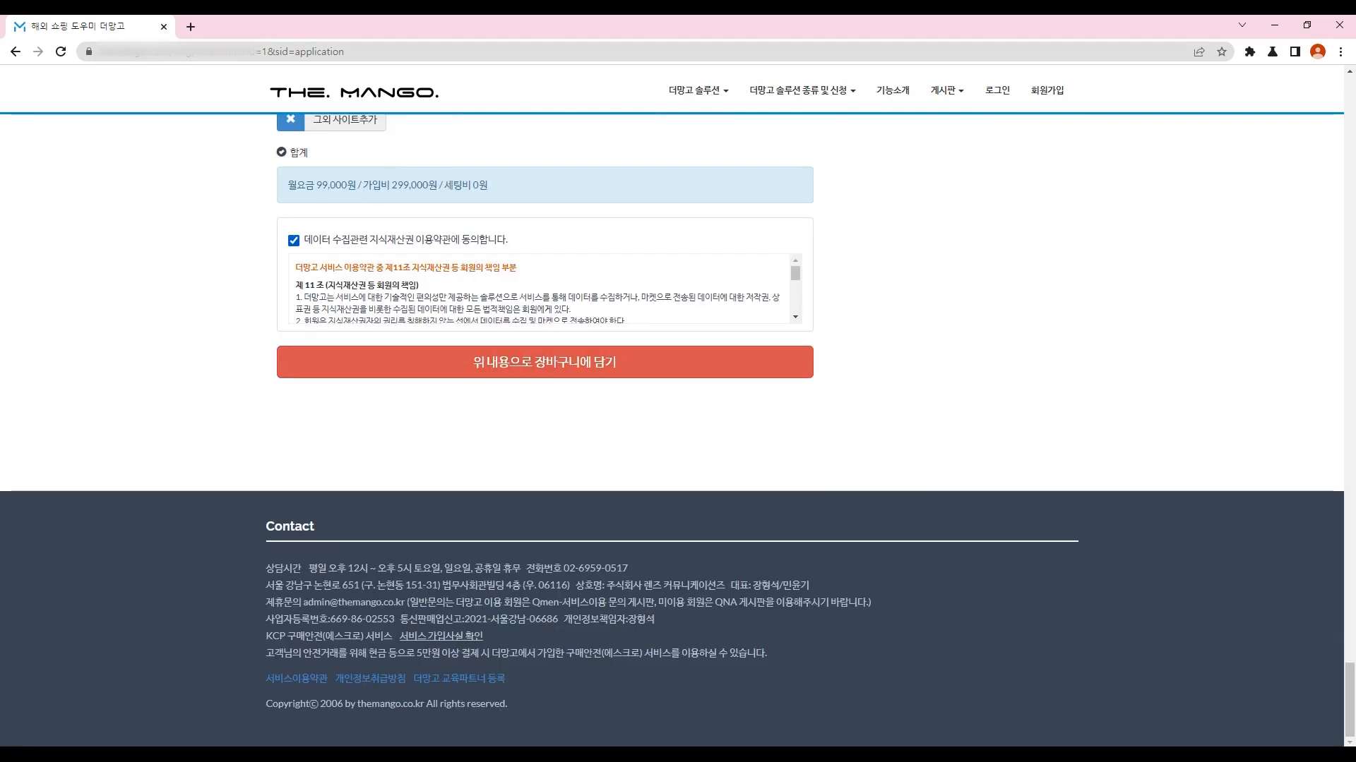
pyautogui.scroll(-5, 538, 290)
pyautogui.scroll(5, 538, 290)
pyautogui.click(544, 363)
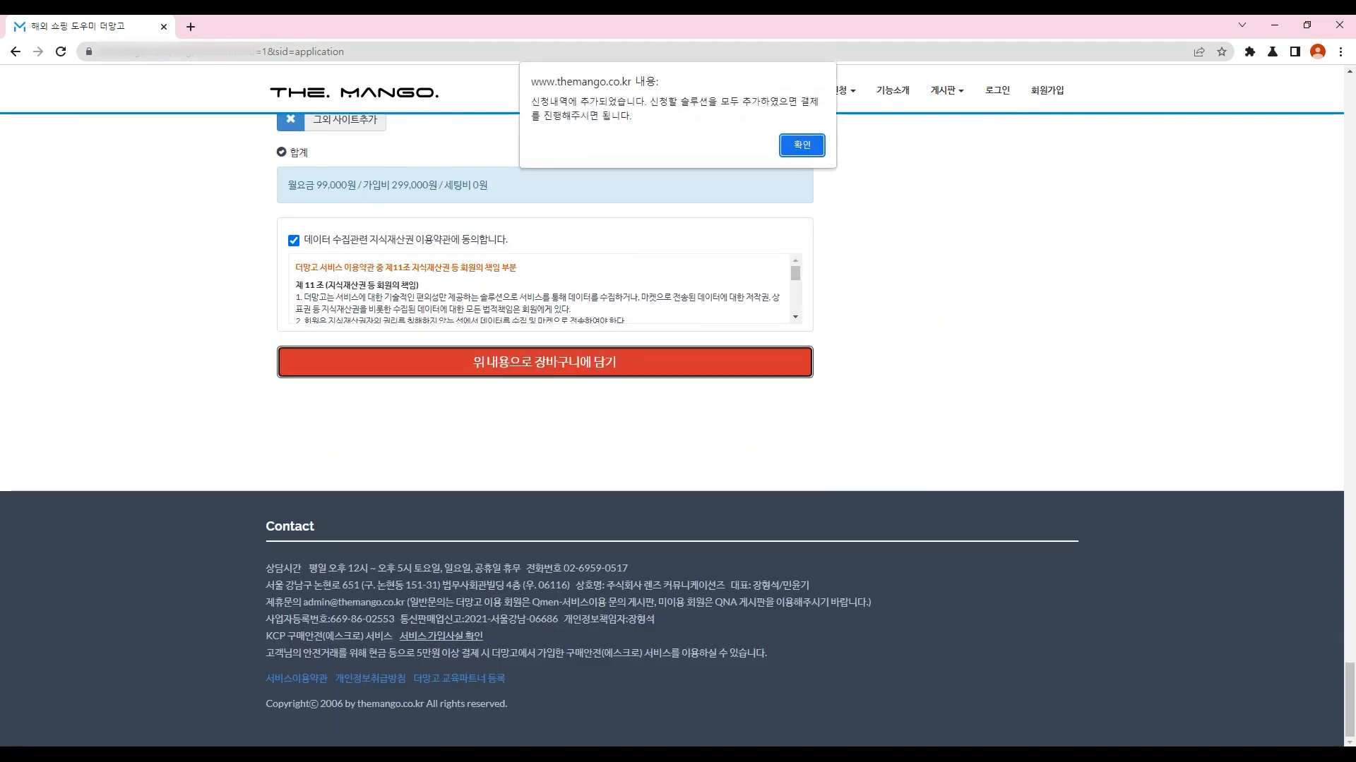
pyautogui.press('Return')
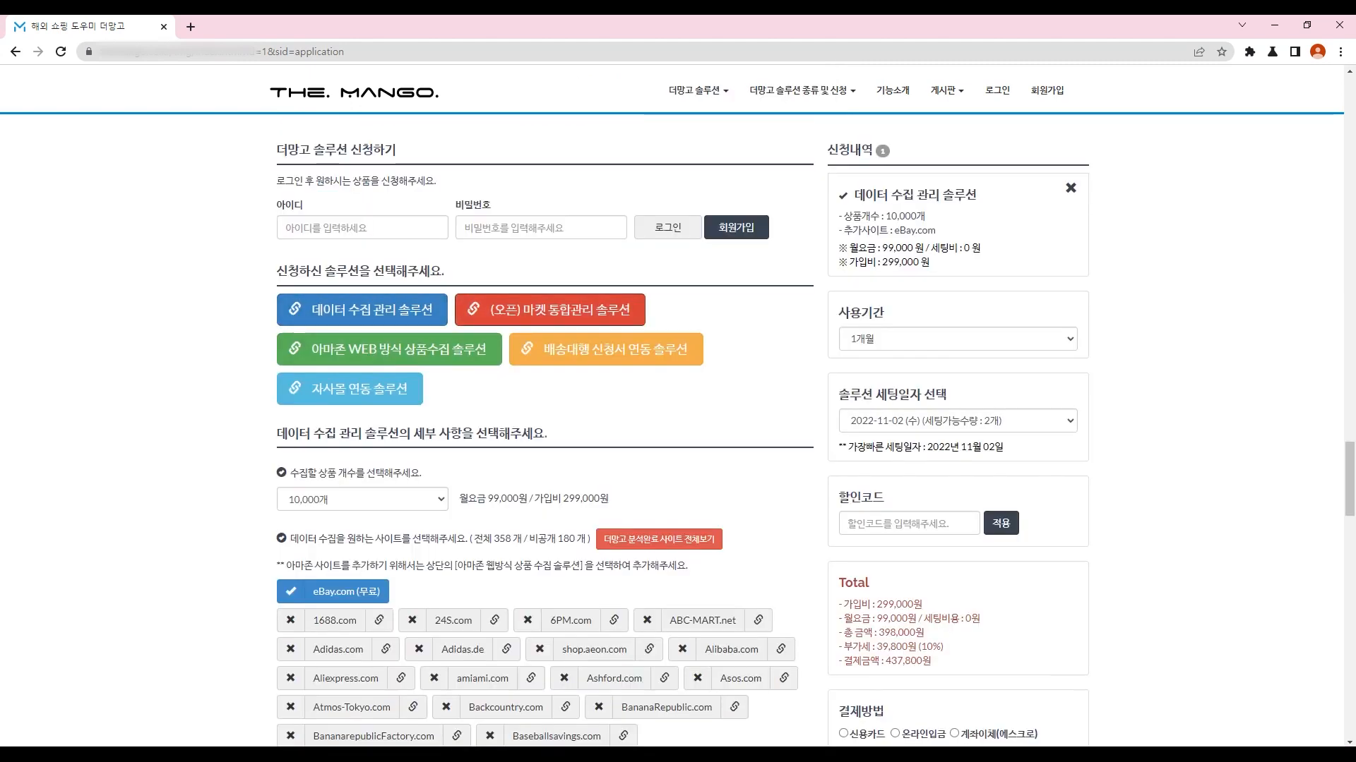
# Step: Add the open-market management solution with all 13 markets, from 옥션 to 머스트잇
pyautogui.click(550, 309)
pyautogui.click(322, 486)
pyautogui.click(326, 515)
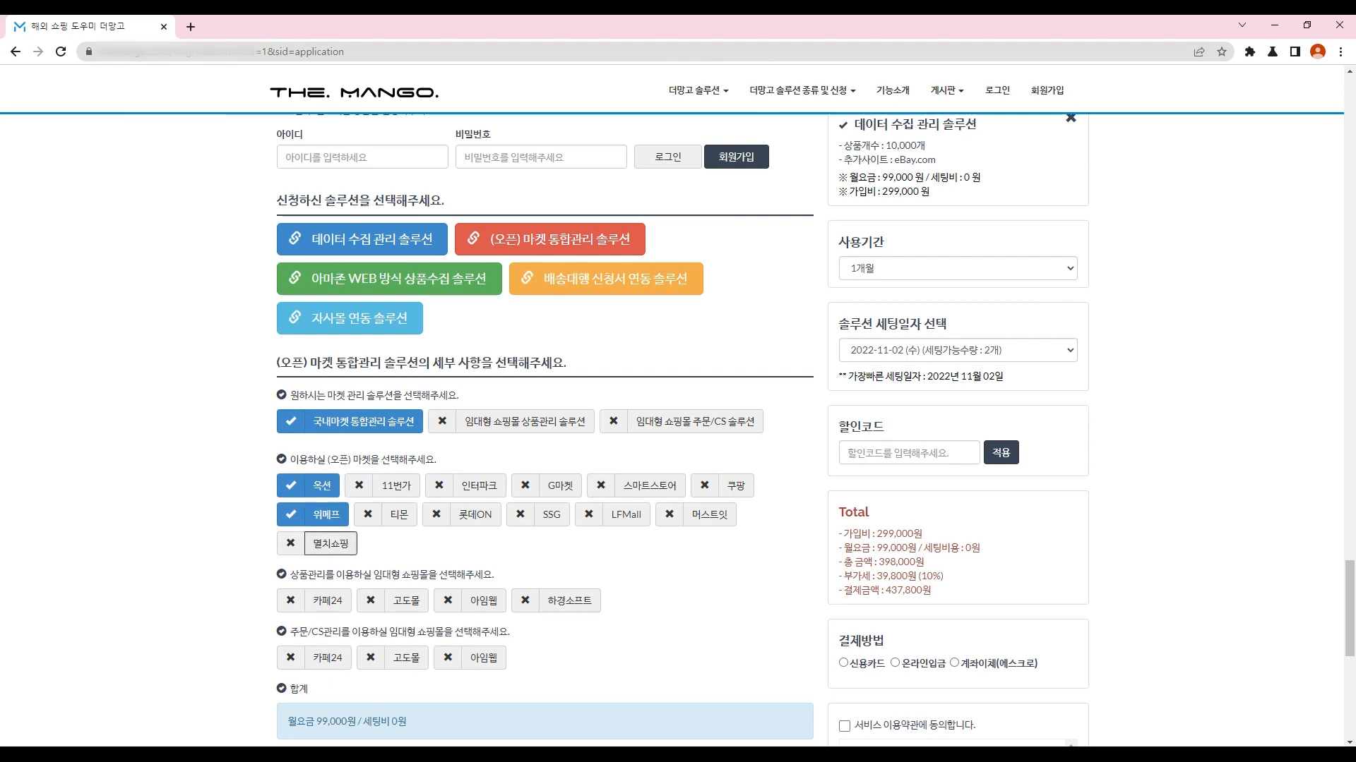
pyautogui.click(330, 544)
pyautogui.click(396, 486)
pyautogui.click(399, 515)
pyautogui.click(480, 486)
pyautogui.click(475, 515)
pyautogui.click(560, 486)
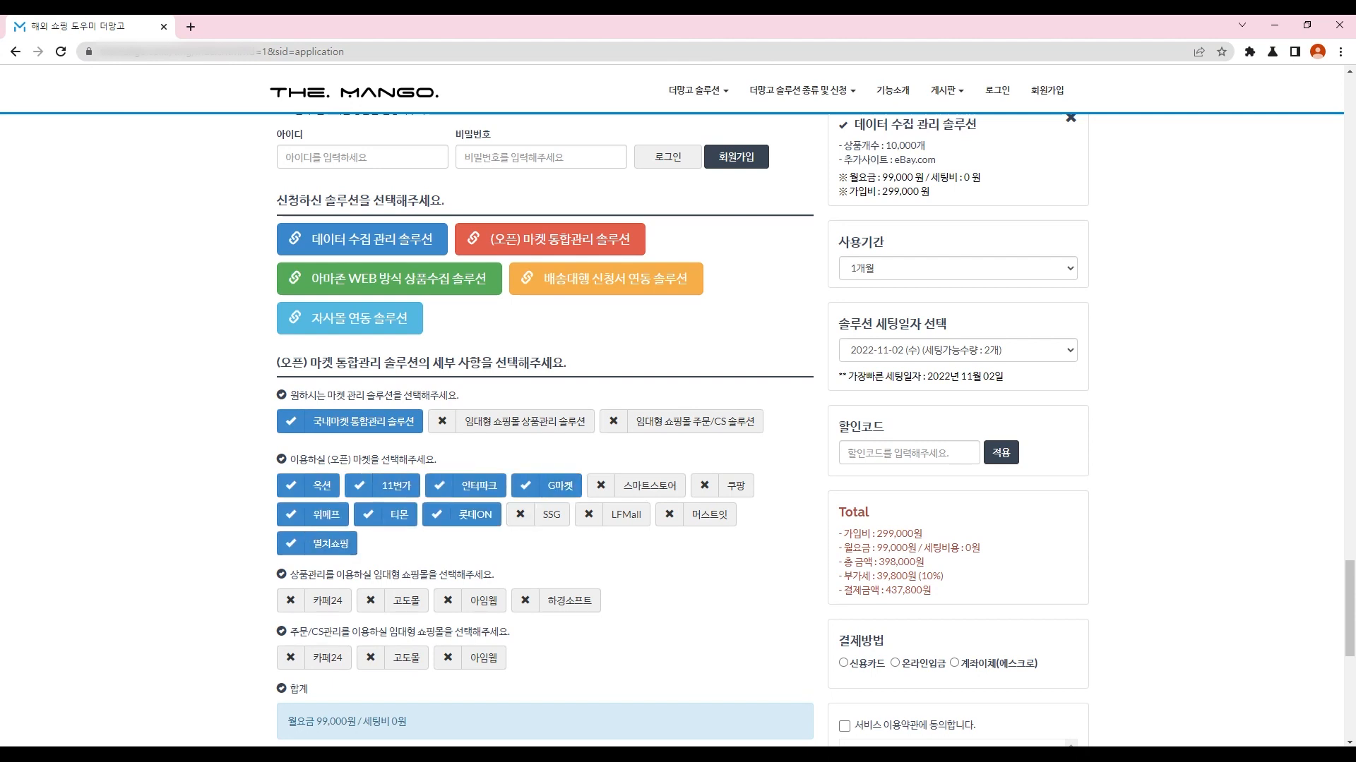
pyautogui.click(552, 515)
pyautogui.click(650, 486)
pyautogui.click(625, 515)
pyautogui.click(736, 485)
pyautogui.click(710, 515)
pyautogui.scroll(-3, 544, 423)
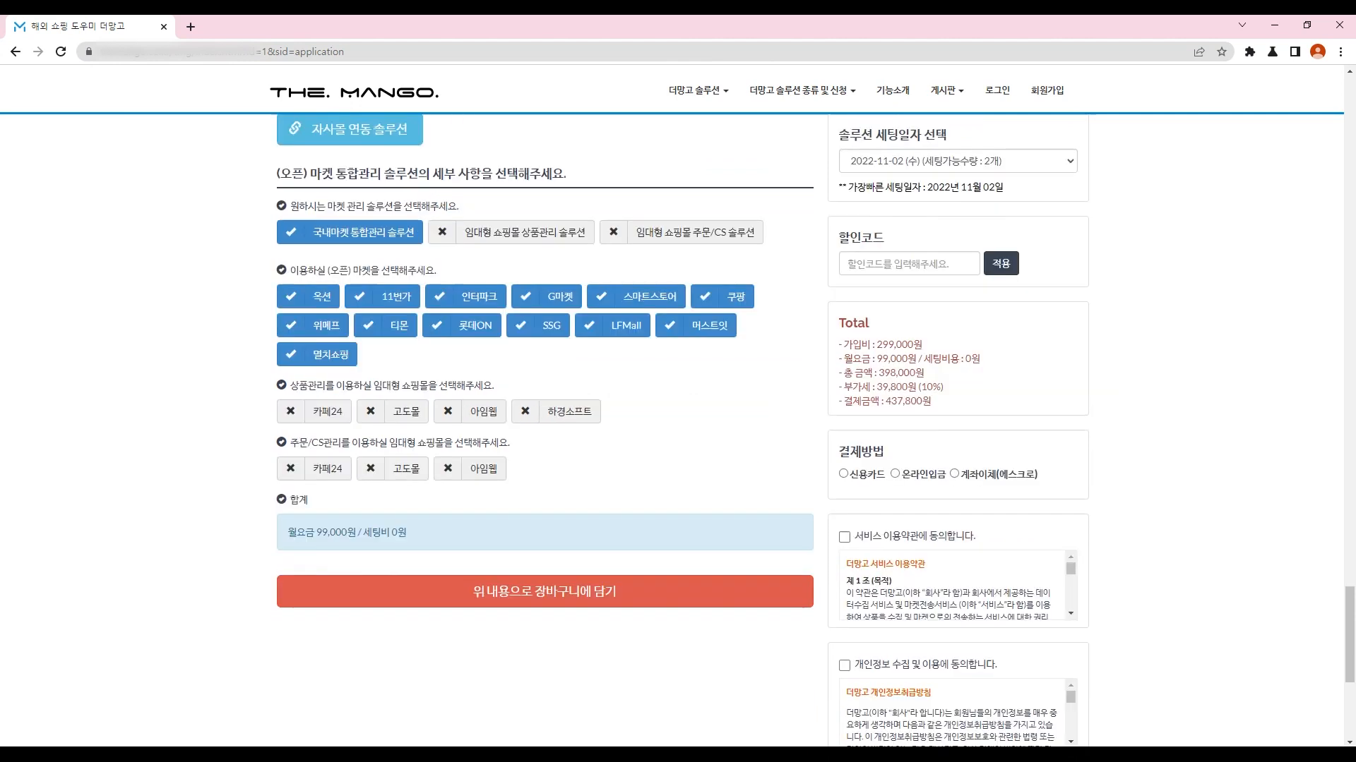
pyautogui.scroll(-2, 544, 423)
pyautogui.click(544, 428)
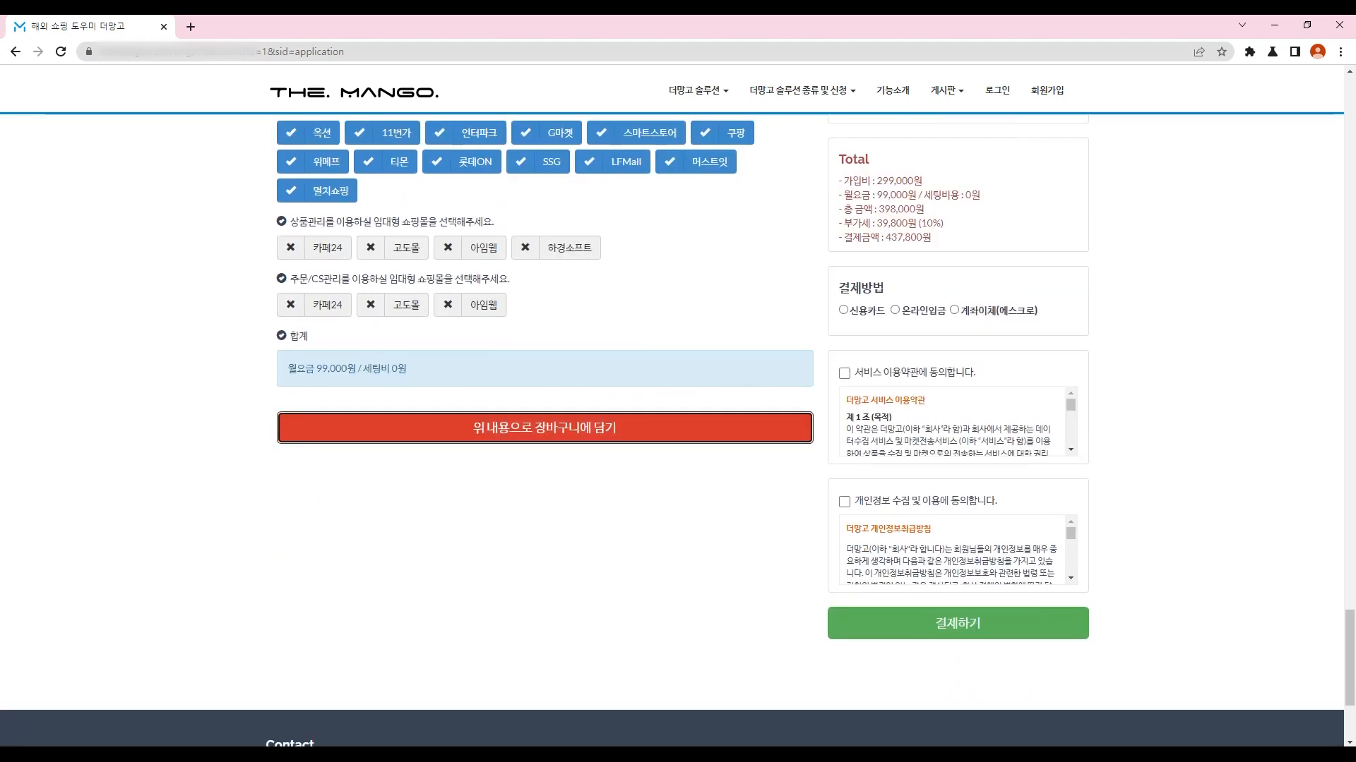
pyautogui.press('Return')
# Step: Add the shipping-agency solution with ShippingToday, 엘에스 Trading and 오픈차이나
pyautogui.click(606, 349)
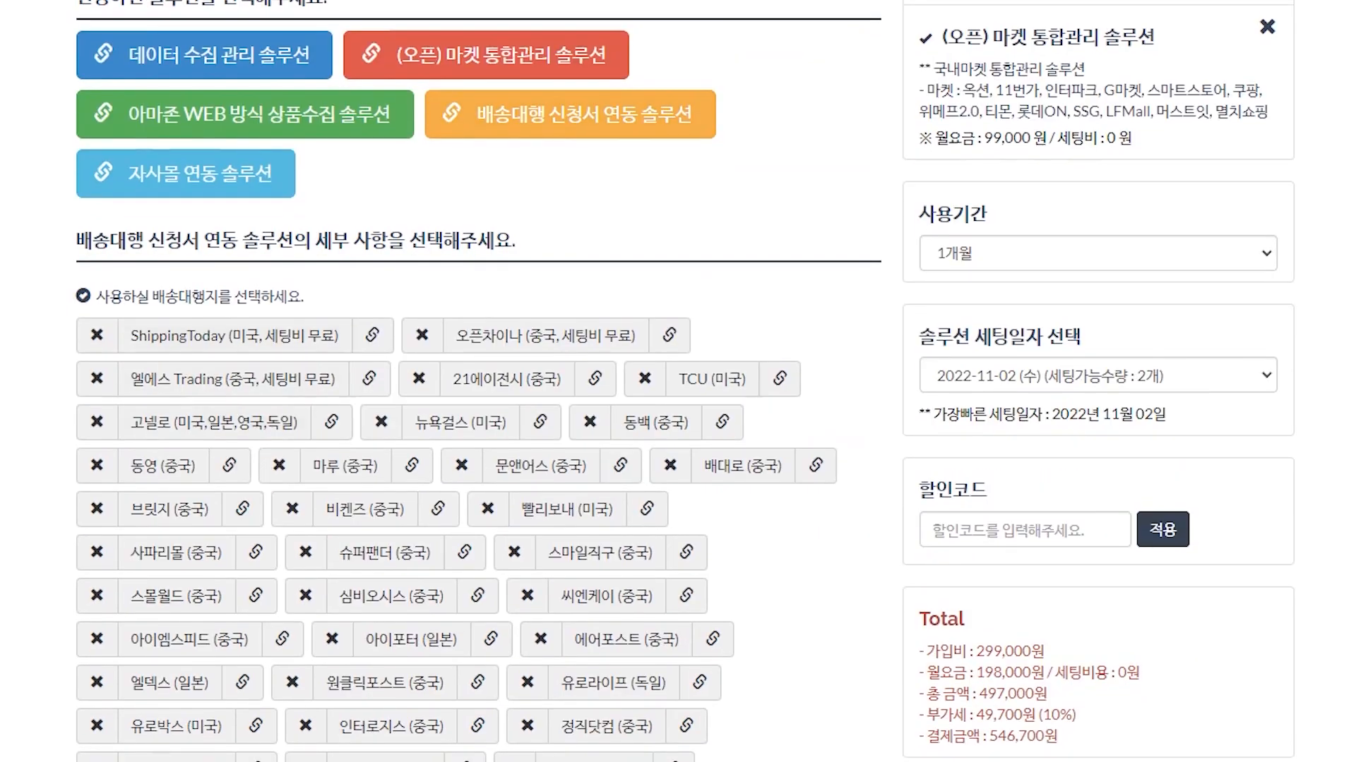
pyautogui.click(234, 335)
pyautogui.click(233, 379)
pyautogui.click(545, 335)
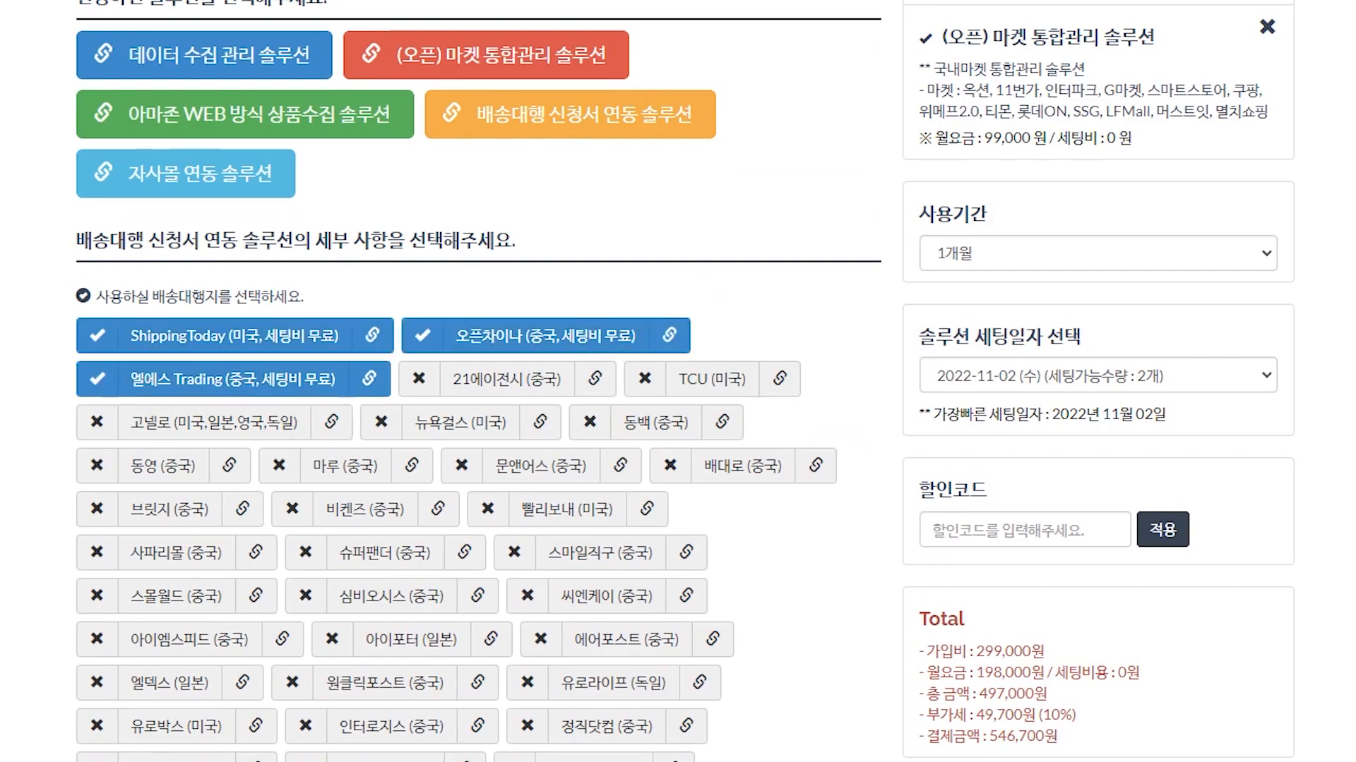
pyautogui.scroll(-5, 678, 424)
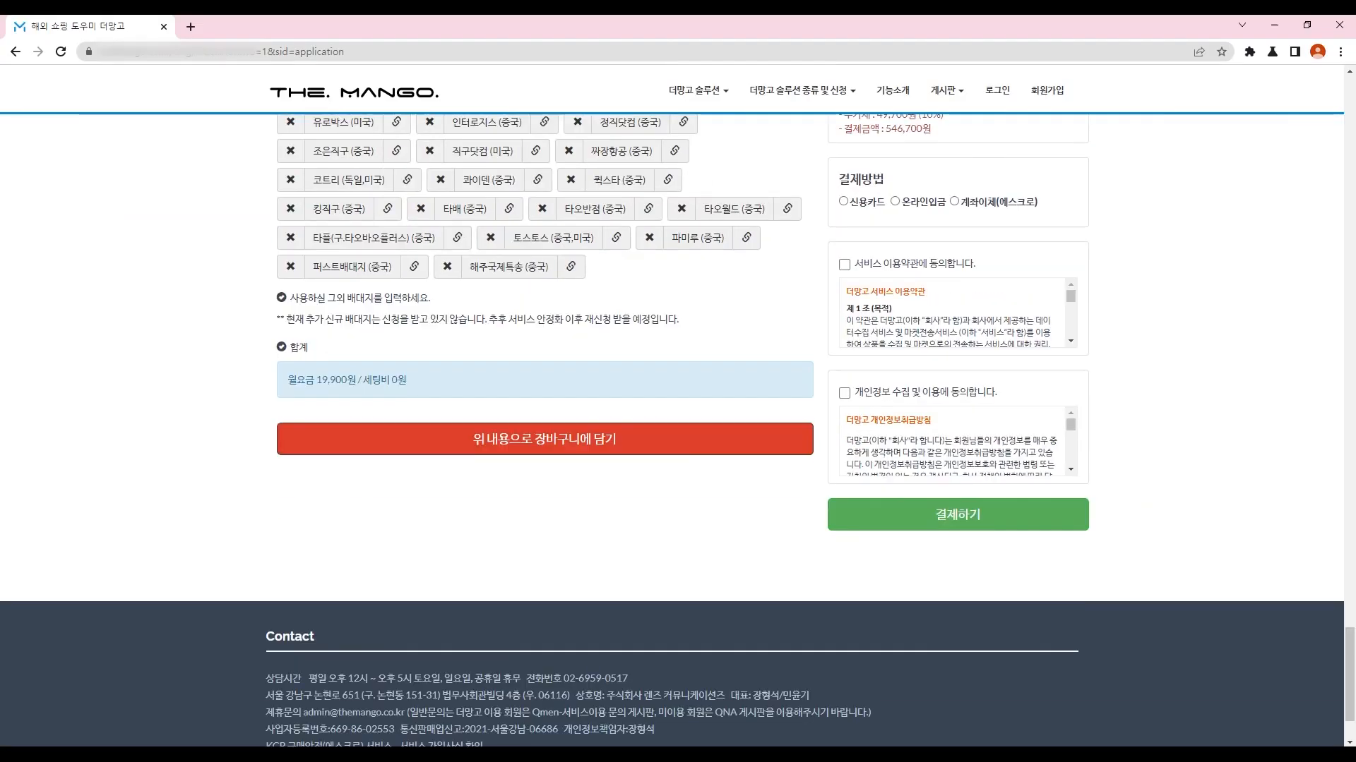
pyautogui.click(545, 439)
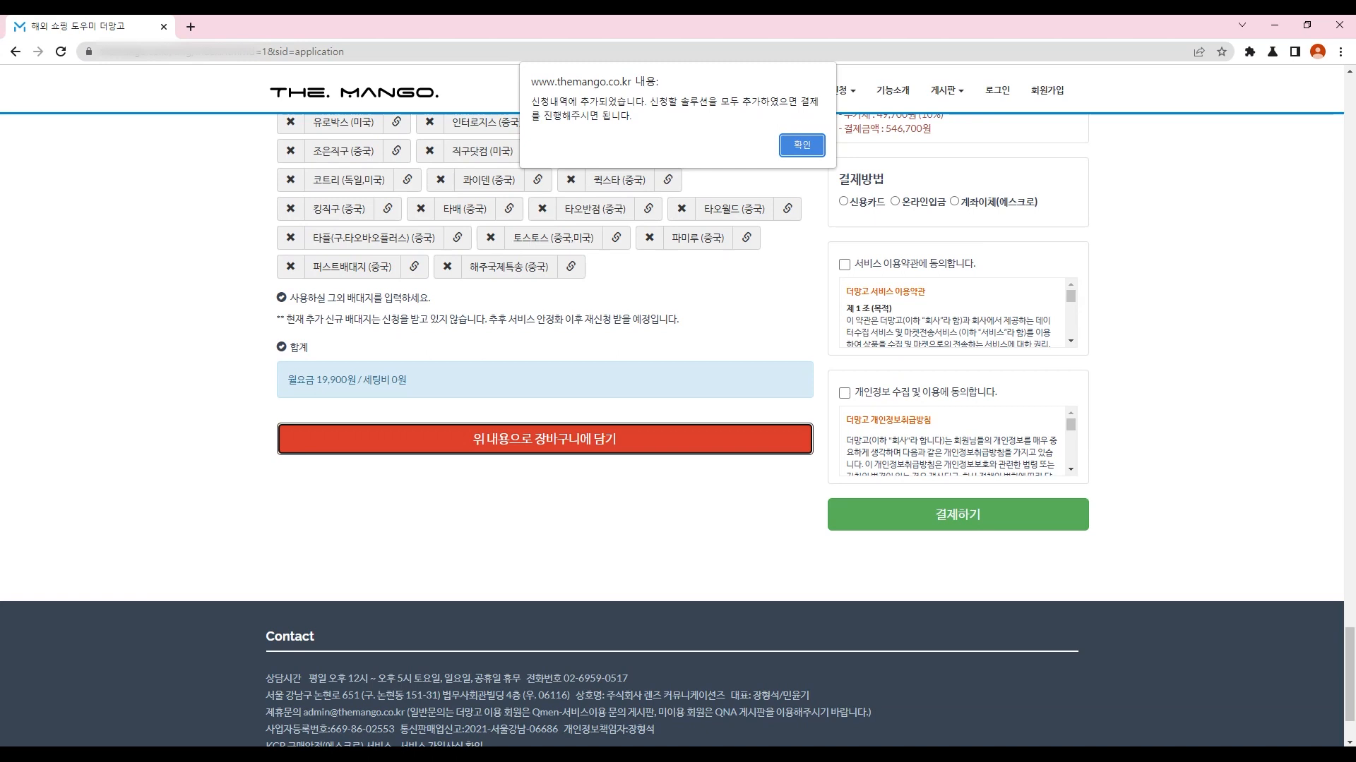
pyautogui.press('Return')
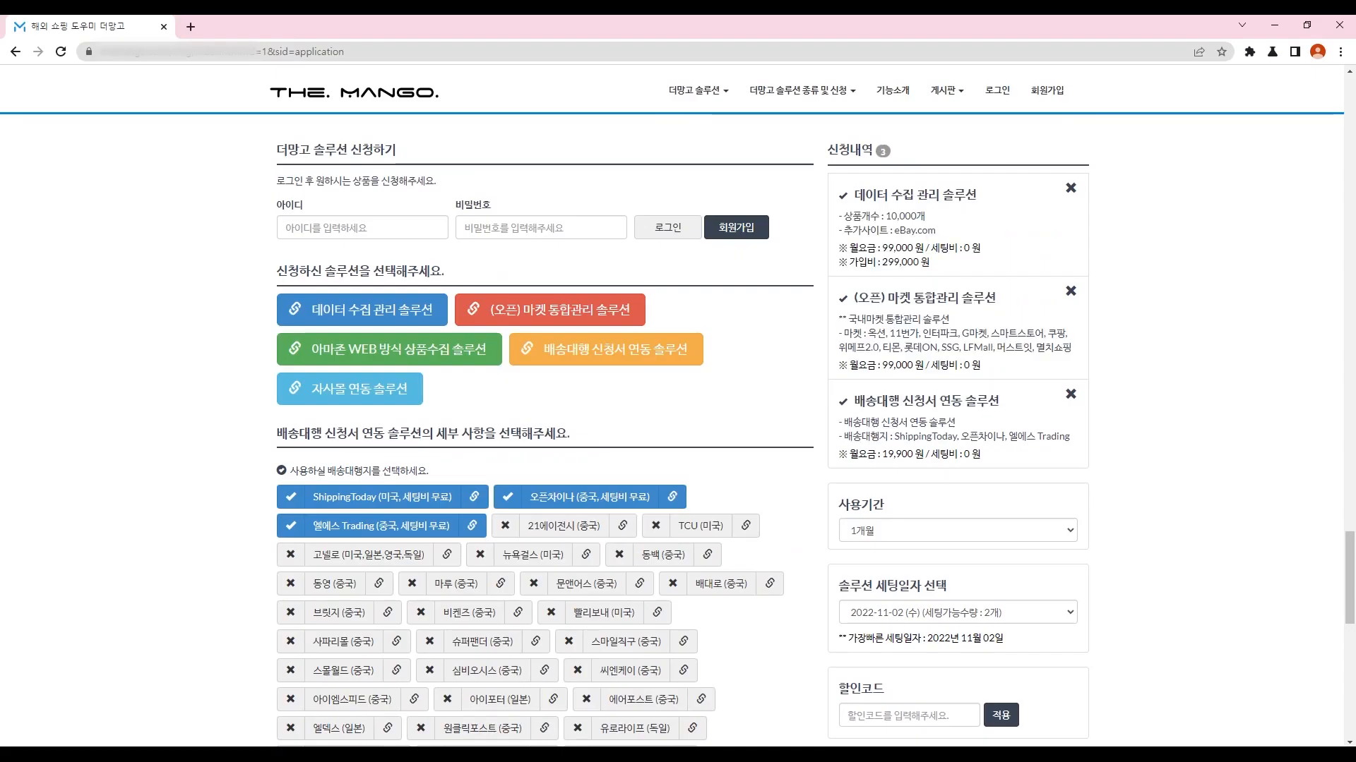
pyautogui.scroll(-1, 672, 431)
# Step: Check the 사용기간 options, keeping 1개월, and review the available 세팅일자 setup dates
pyautogui.click(957, 460)
pyautogui.press('Escape')
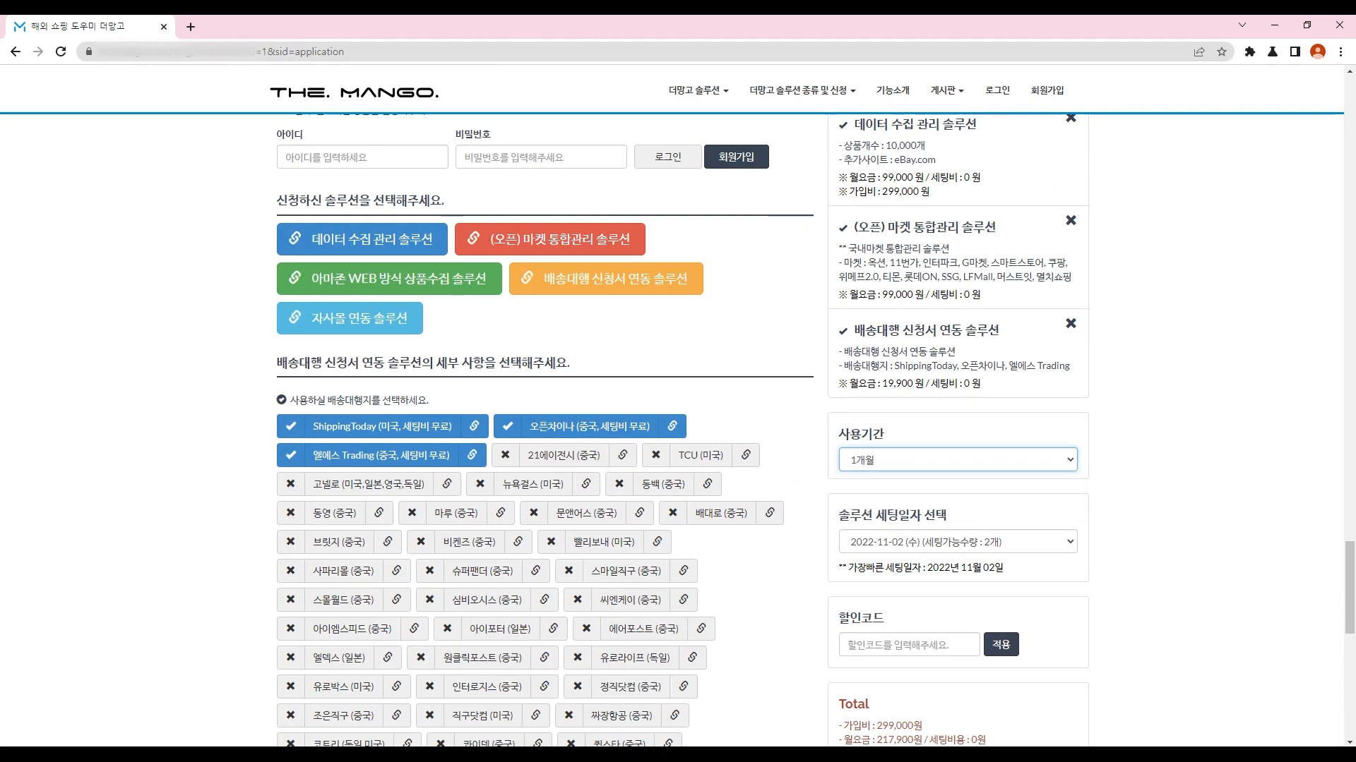
pyautogui.scroll(-1, 672, 431)
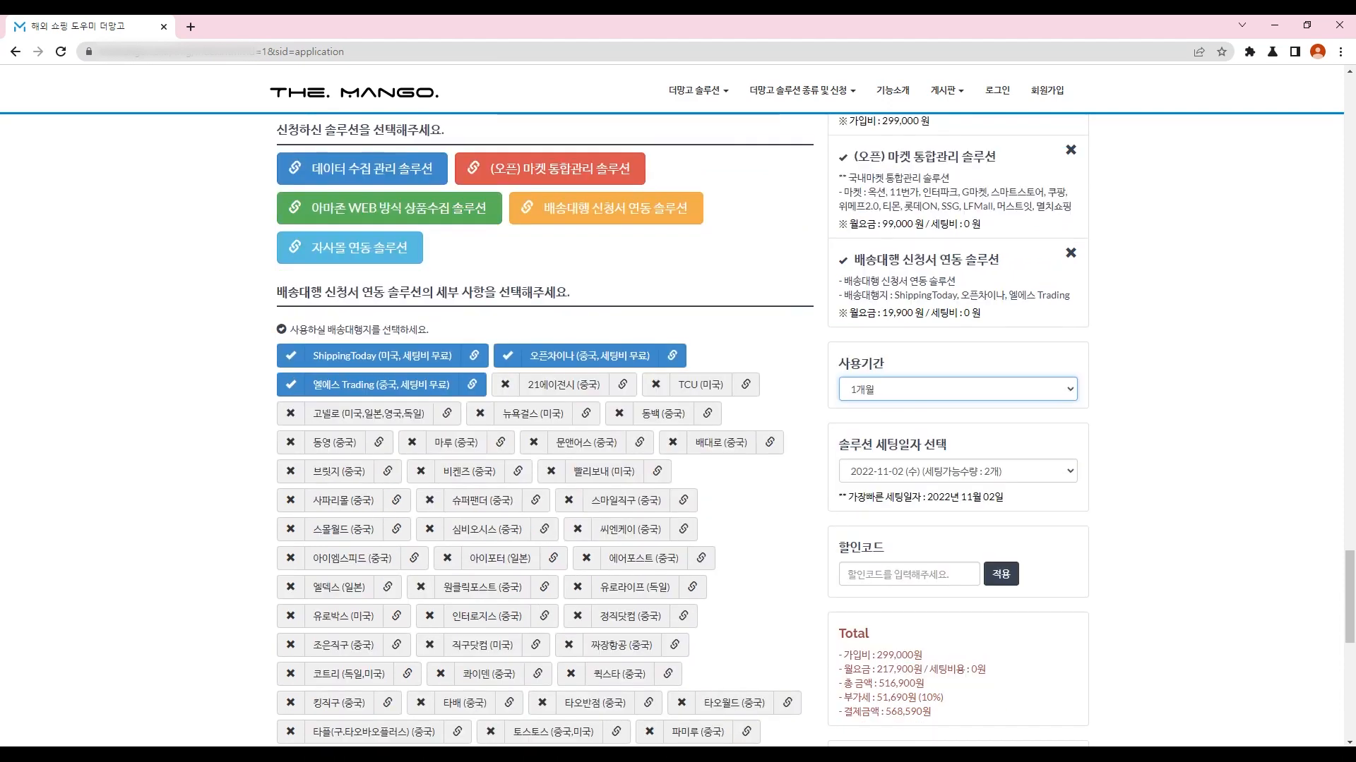
pyautogui.click(1294, 755)
pyautogui.click(957, 471)
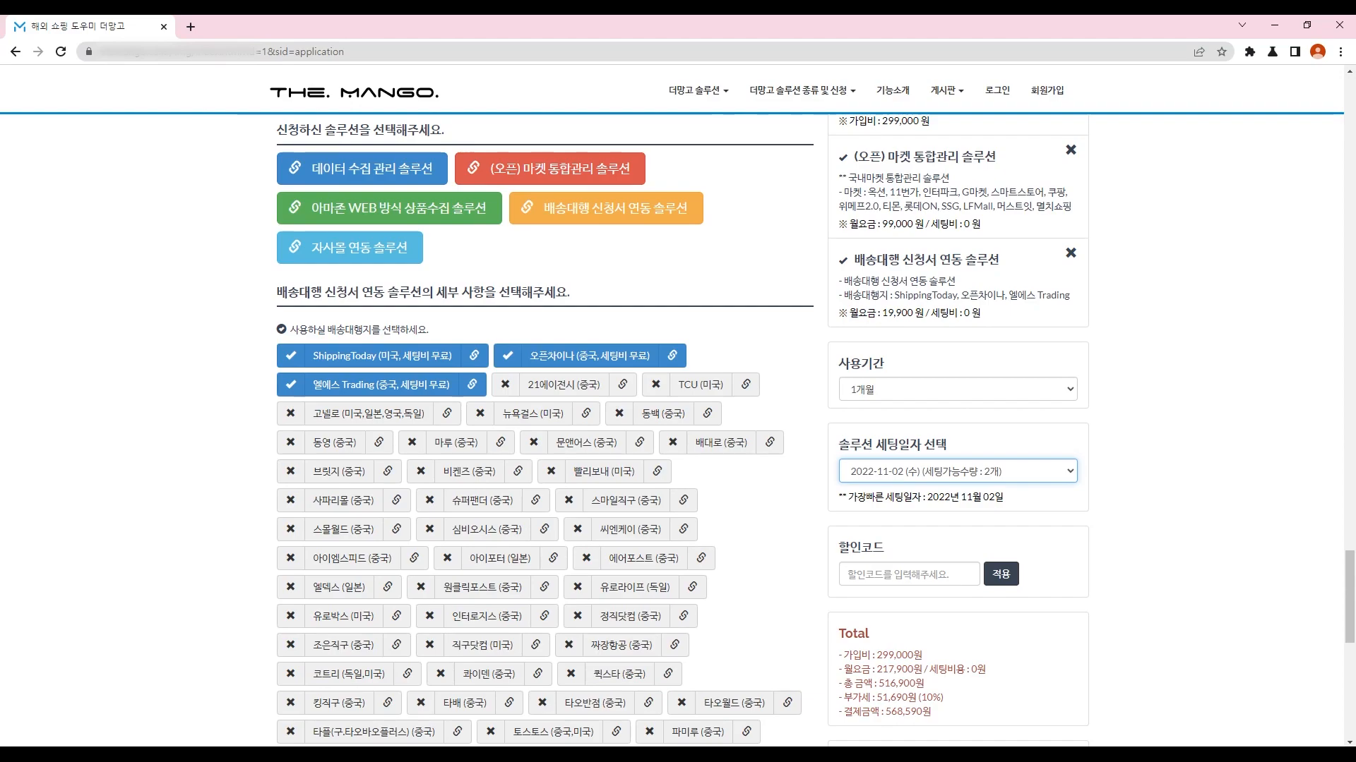
# Step: Enter the discount code in 할인코드 and apply it, making the 299,000원 sign-up fee 0원
pyautogui.click(882, 574)
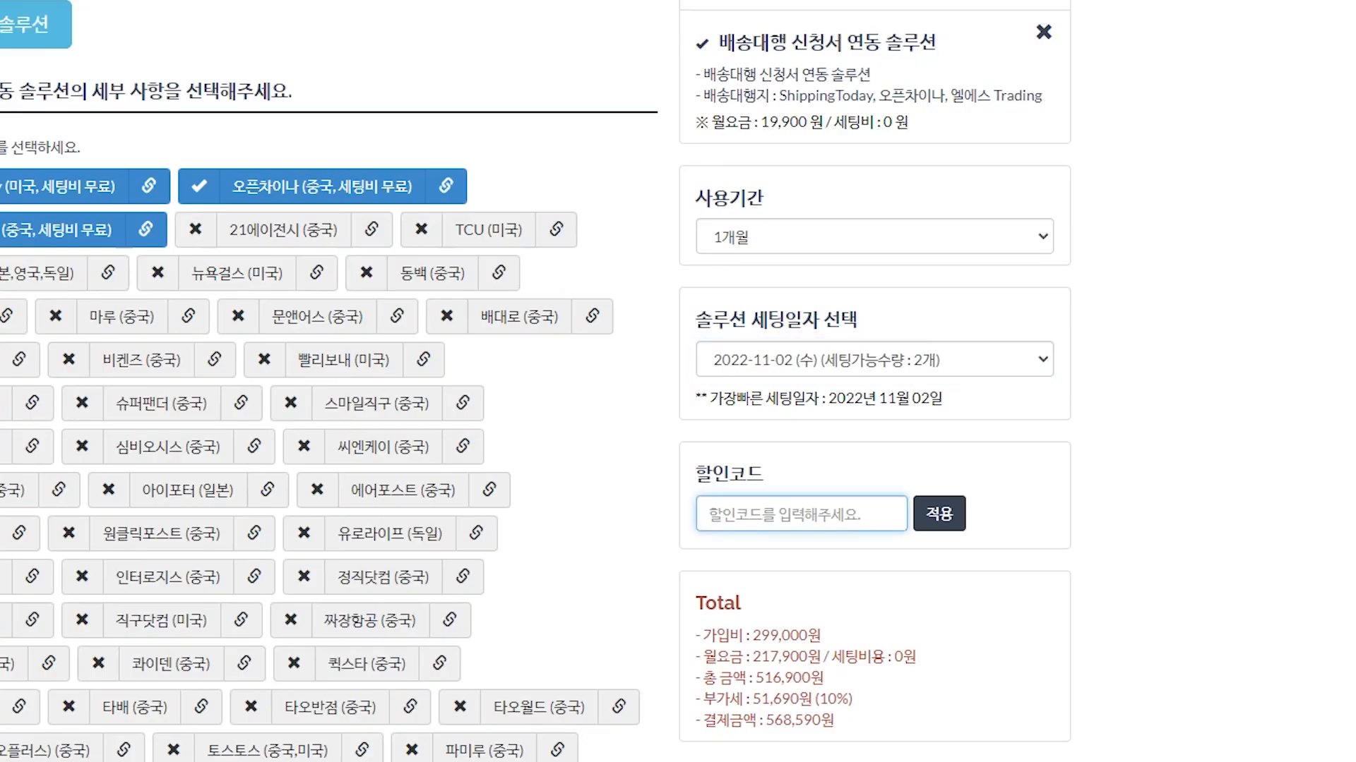
pyautogui.write('ㄴ디')
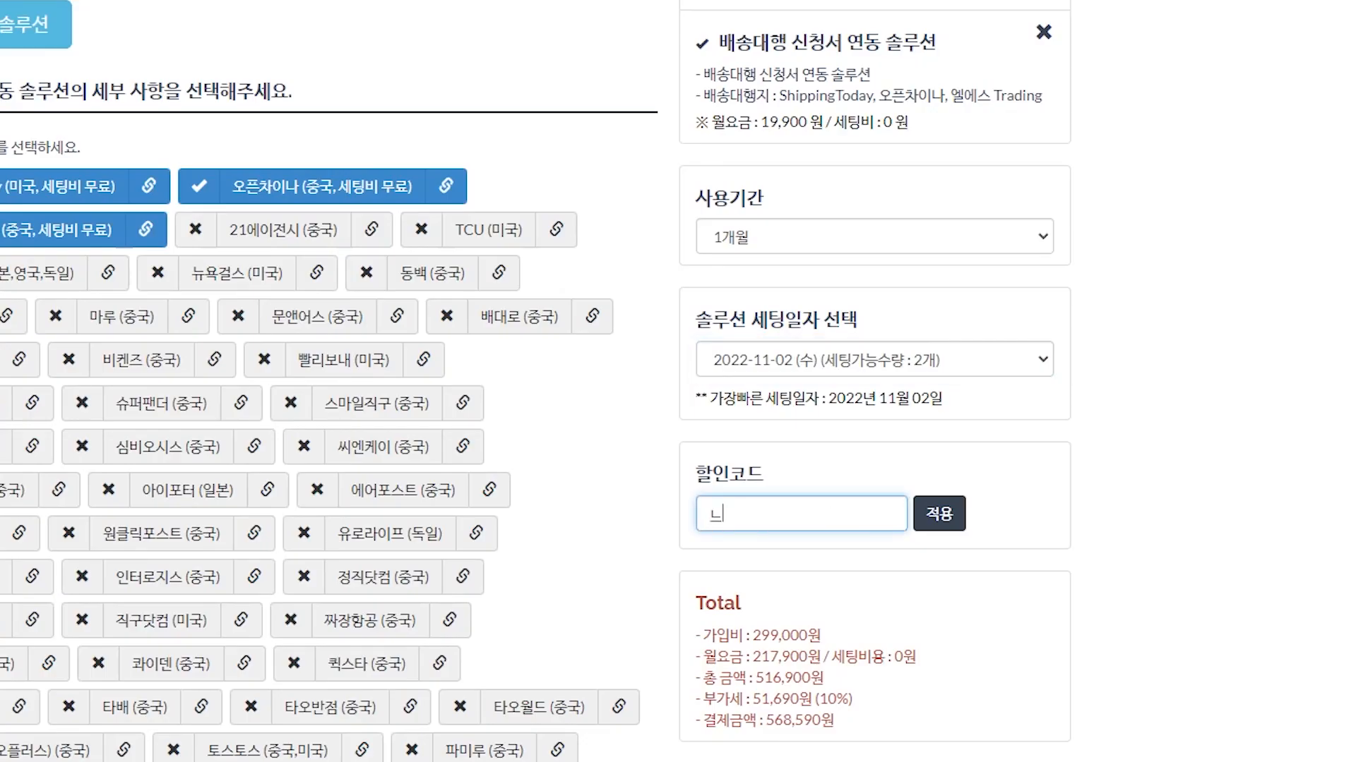
pyautogui.press('BackSpace')
pyautogui.press('BackSpace')
pyautogui.press('BackSpace')
pyautogui.press('Hangul')
pyautogui.write('senadon')
pyautogui.hotkey('shift', 'Home')
pyautogui.scroll(-1, 329, 382)
pyautogui.press('Tab')
pyautogui.press('Return')
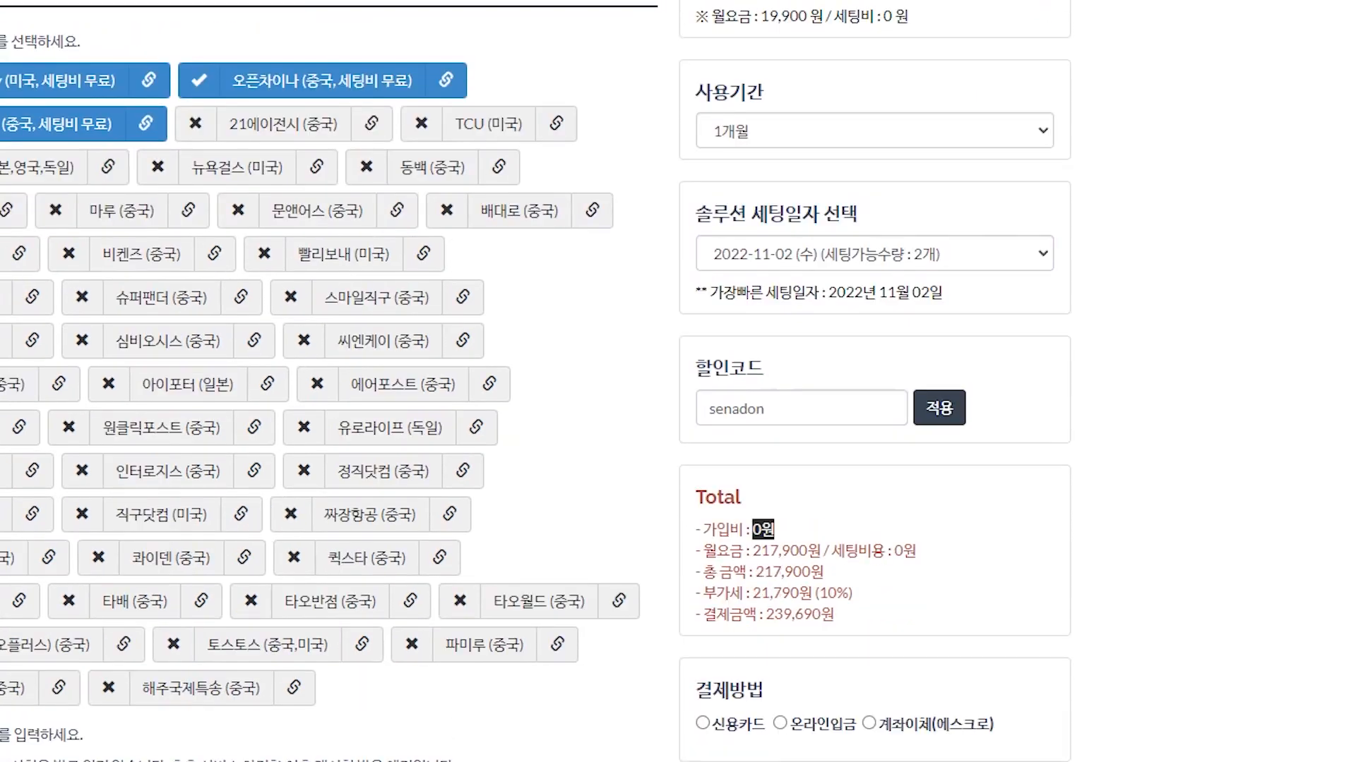
# Step: Confirm the applied discount code and choose 신용카드 as the payment method
pyautogui.scroll(-2, 536, 382)
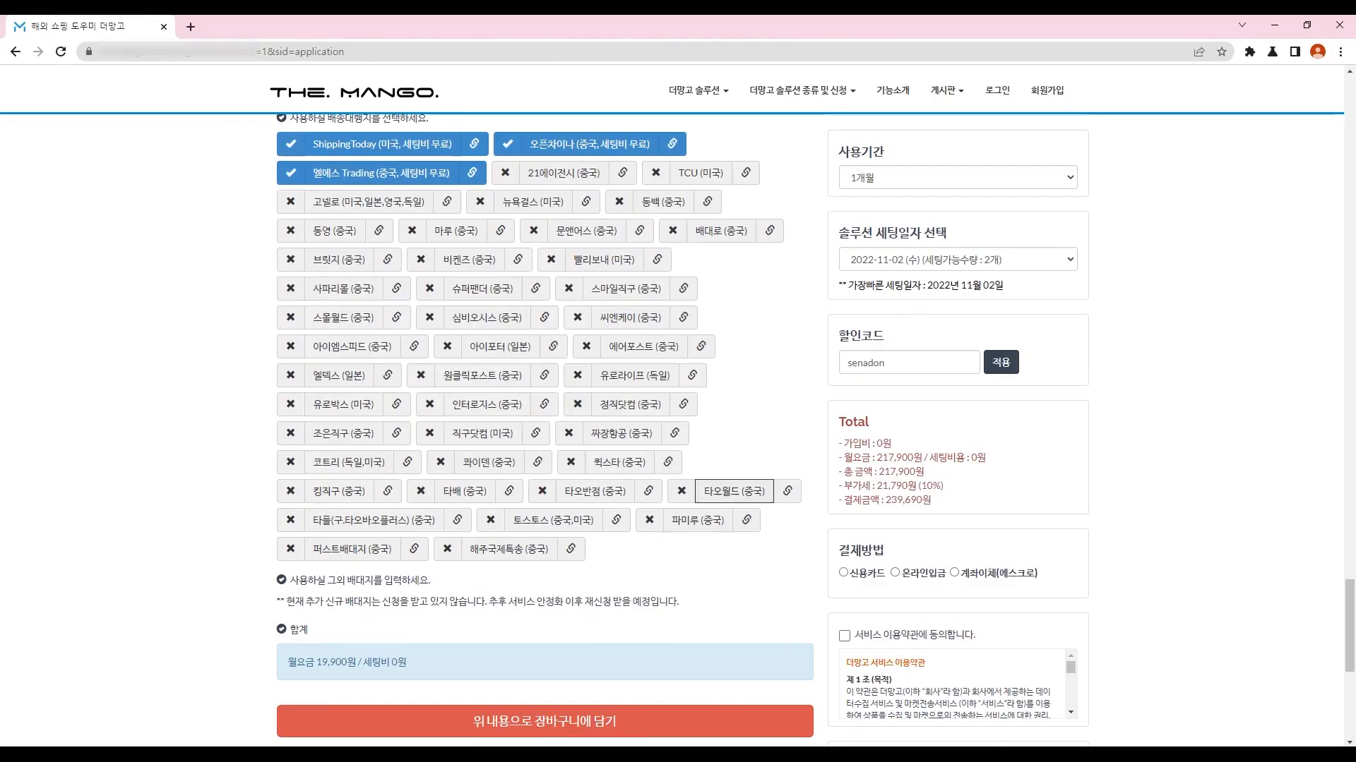
pyautogui.scroll(-1, 816, 429)
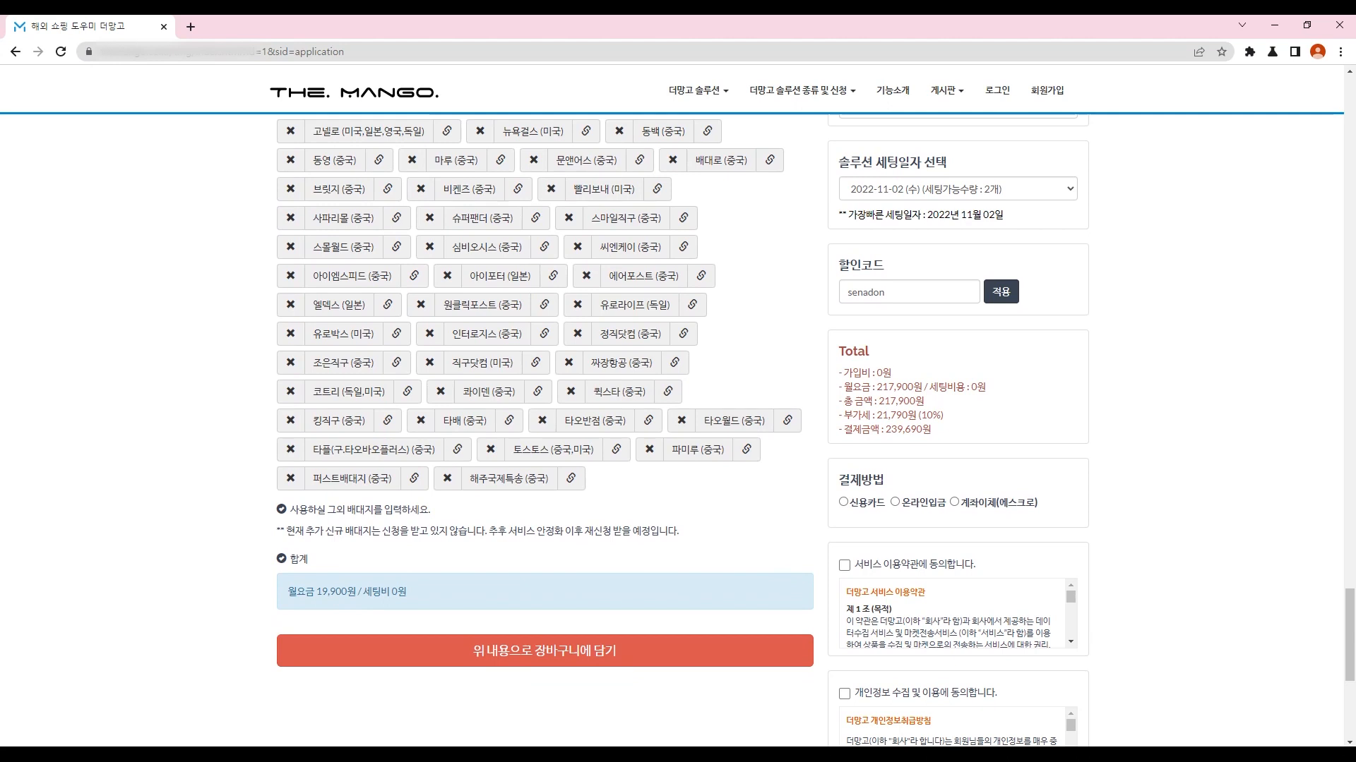
pyautogui.doubleClick(885, 291)
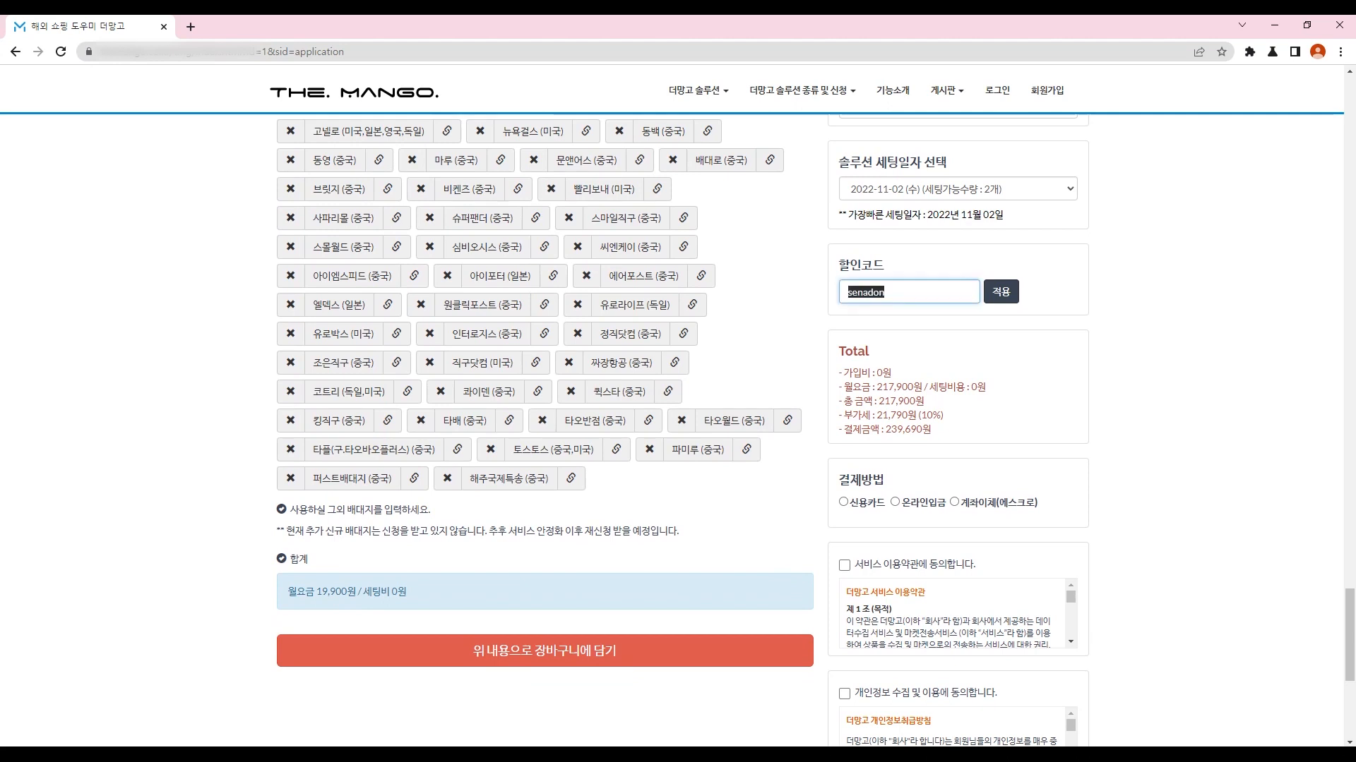
pyautogui.click(1052, 293)
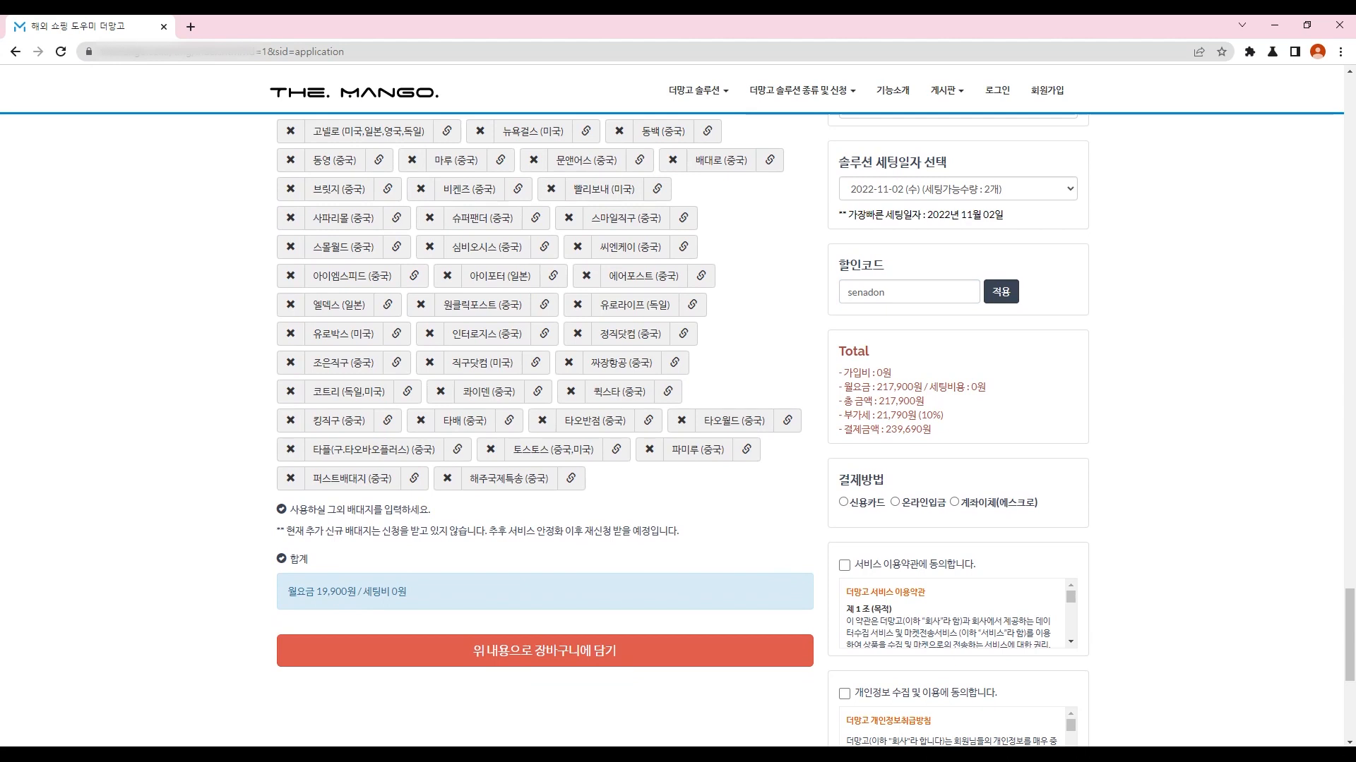
pyautogui.scroll(-2, 671, 431)
pyautogui.click(843, 361)
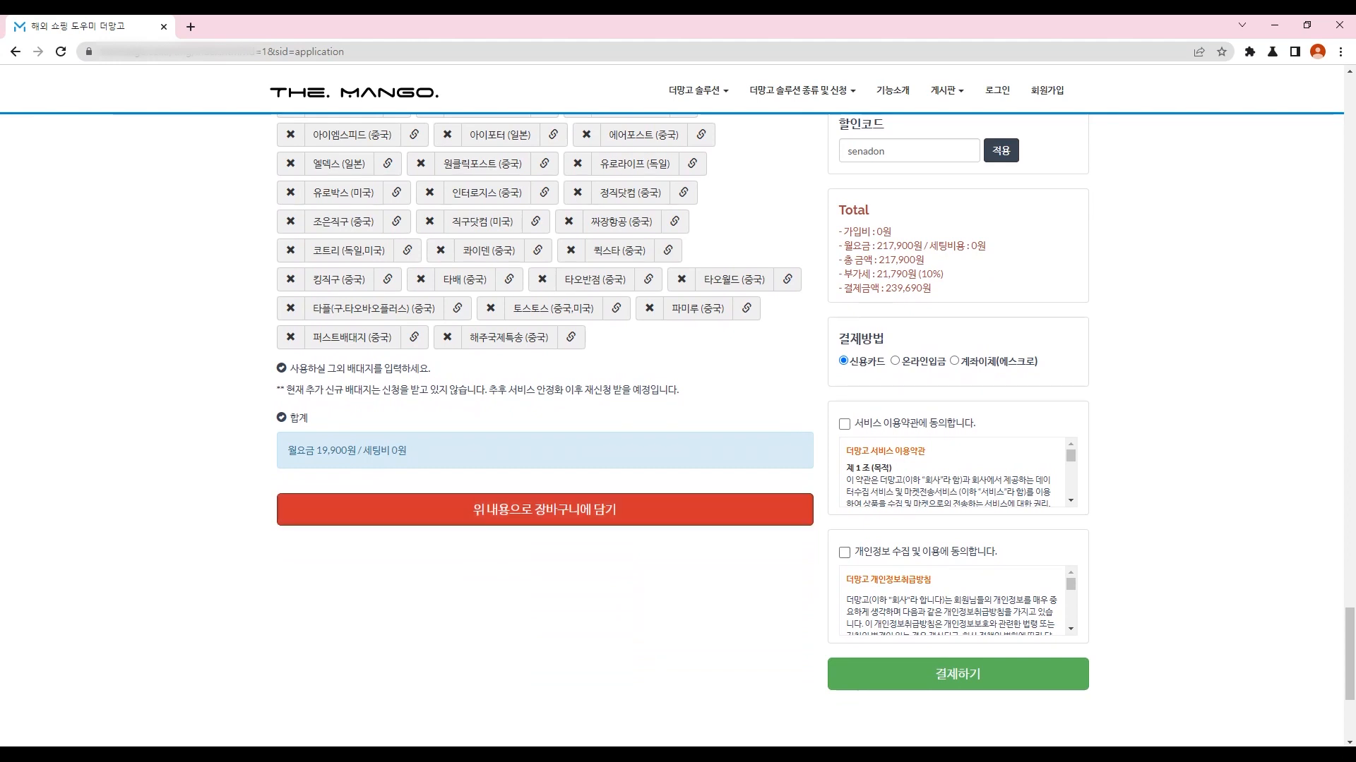
pyautogui.click(310, 51)
# Step: Sign in at the tmg admin page with the admin ID and password, declining password saving
pyautogui.write('tmg')
pyautogui.press('Return')
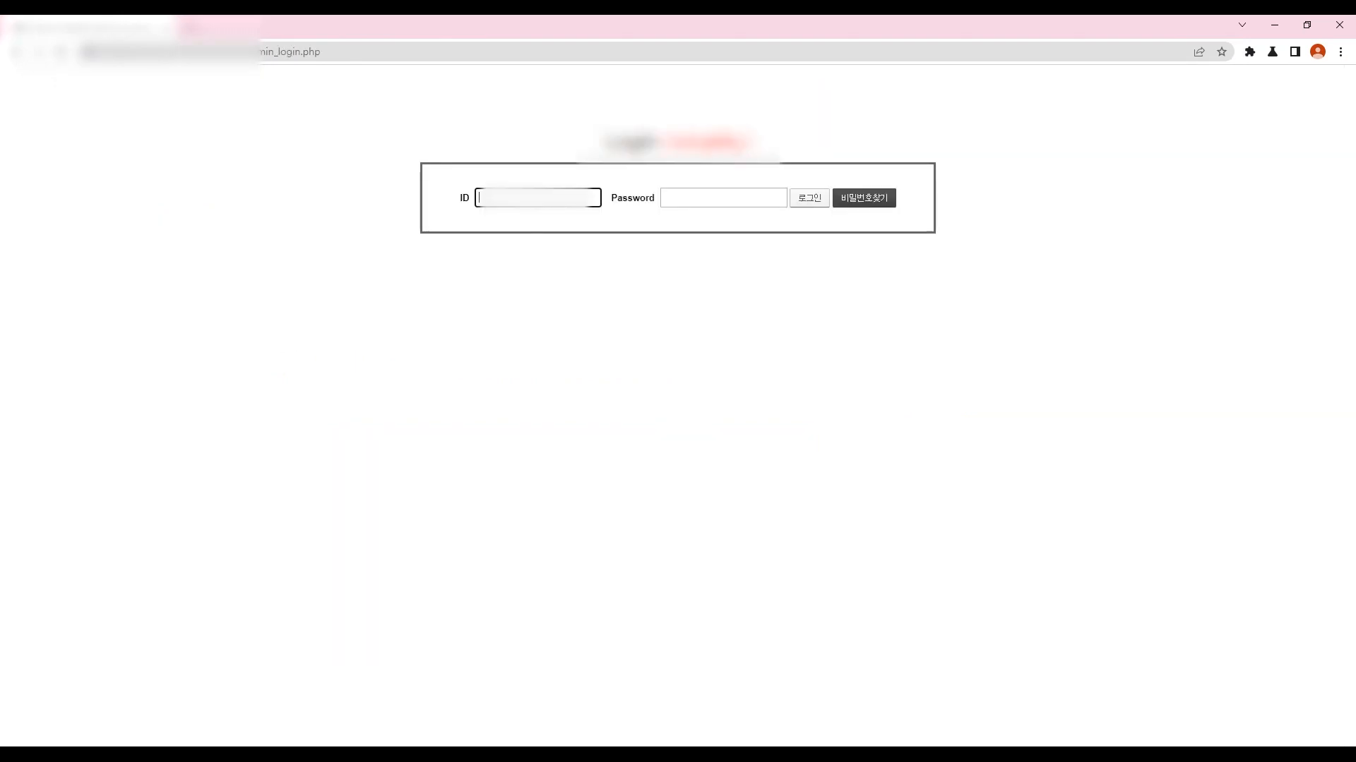
pyautogui.click(538, 199)
pyautogui.write('k')
pyautogui.press('Tab')
pyautogui.write('•••••••••••')
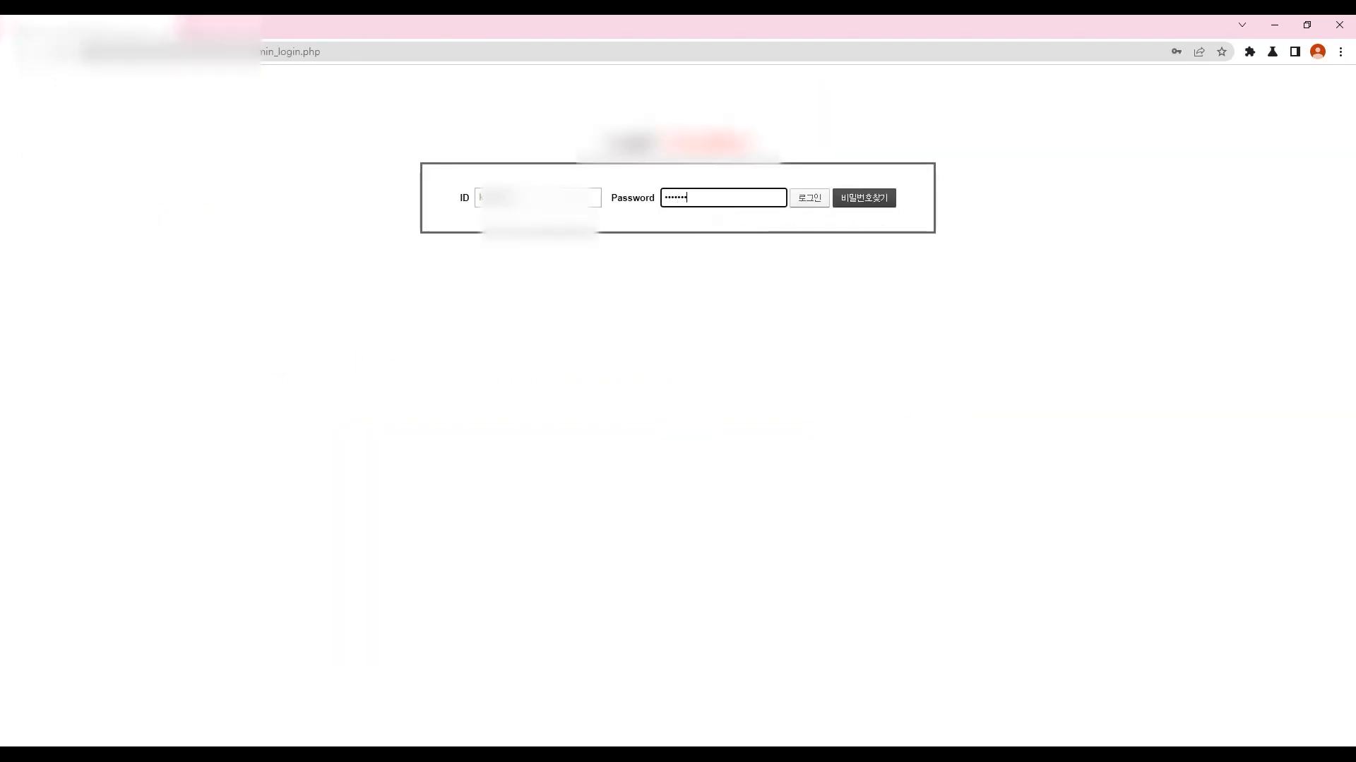
pyautogui.press('Return')
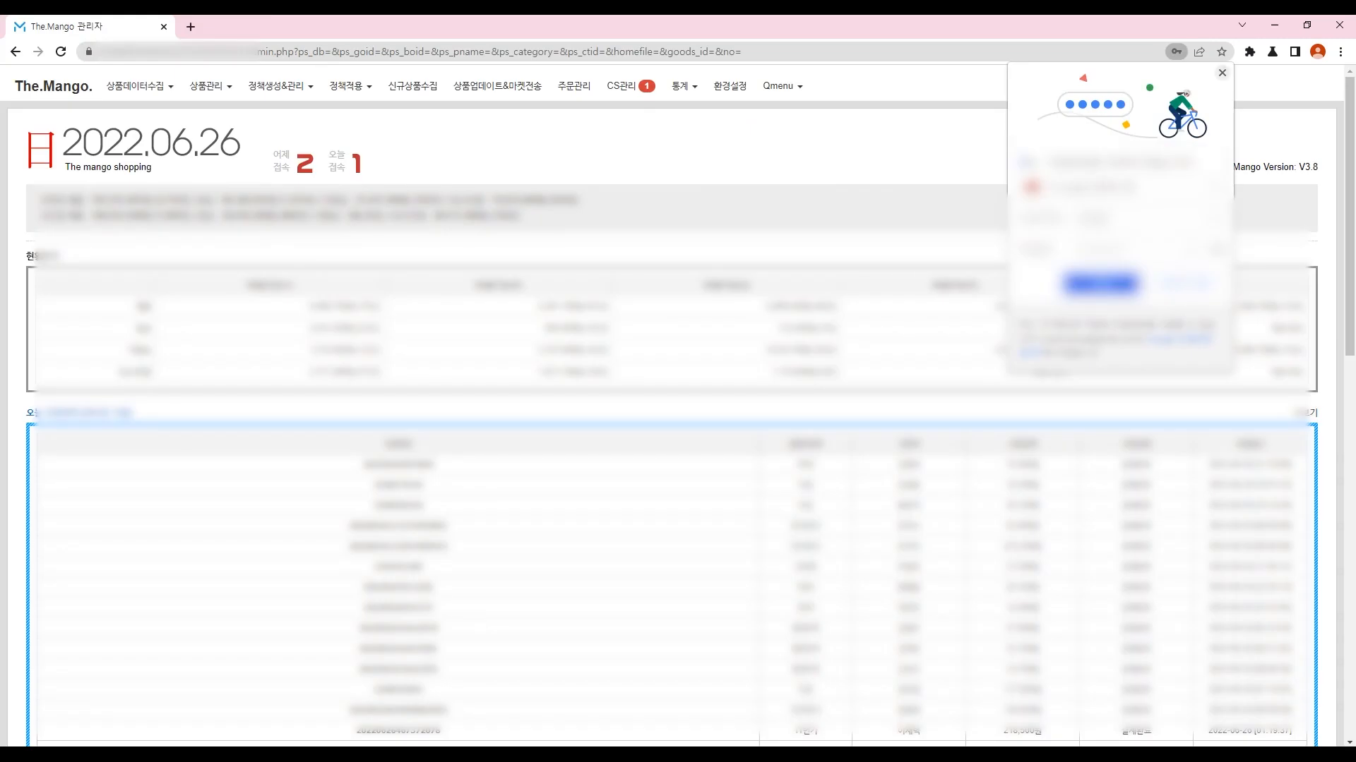
pyautogui.click(1222, 73)
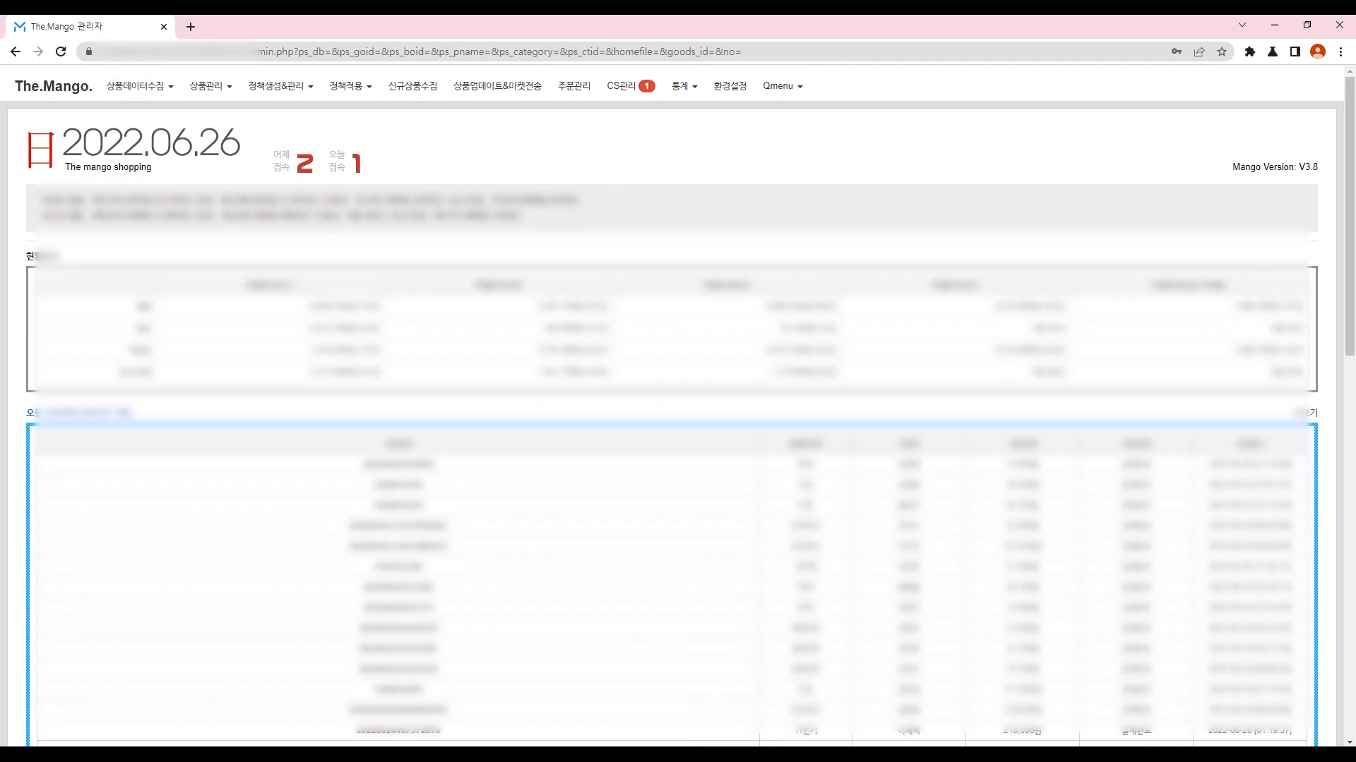
# Step: Glance at the notes with sample login details, then return to the admin dashboard
pyautogui.hotkey('alt', 'Tab')
pyautogui.press('Return')
pyautogui.press('Return')
pyautogui.press('Return')
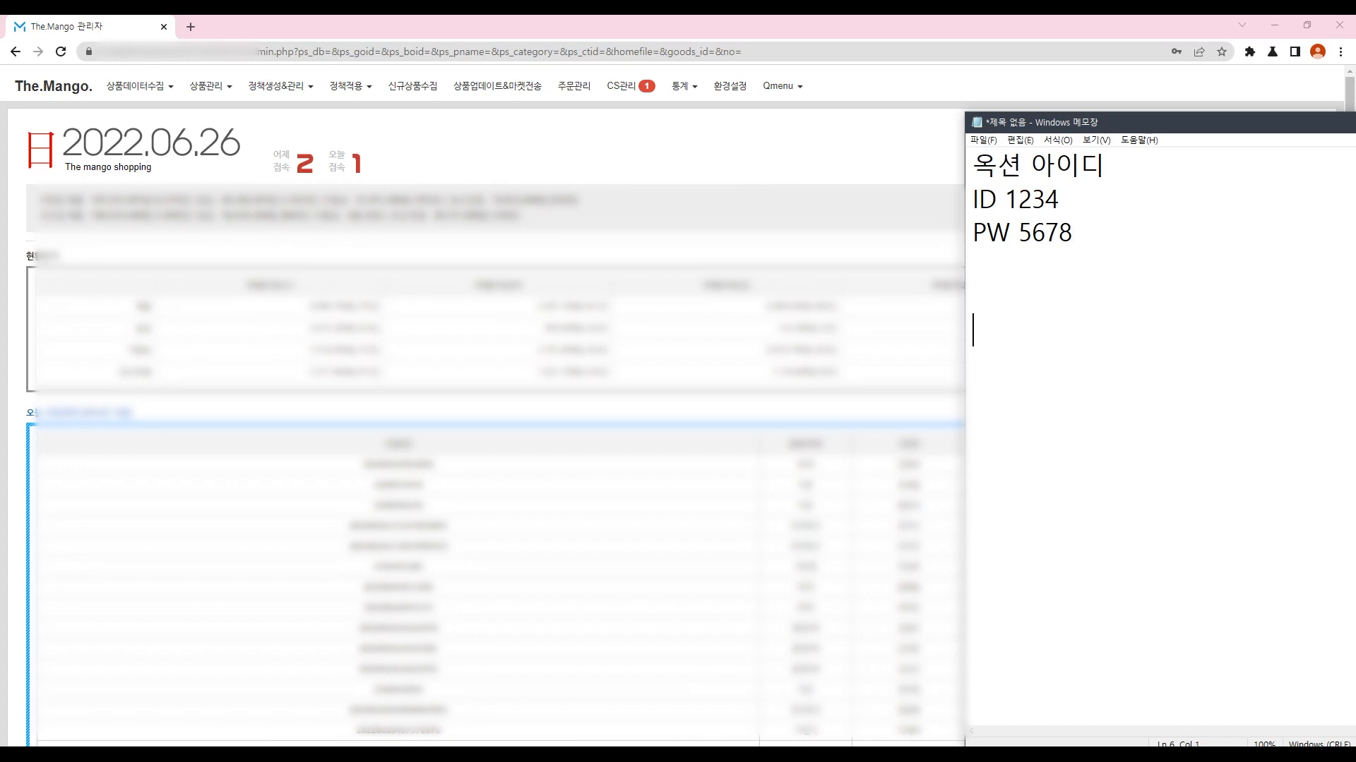
pyautogui.hotkey('ctrl', 'a')
pyautogui.press('Right')
pyautogui.hotkey('alt', 'Tab')
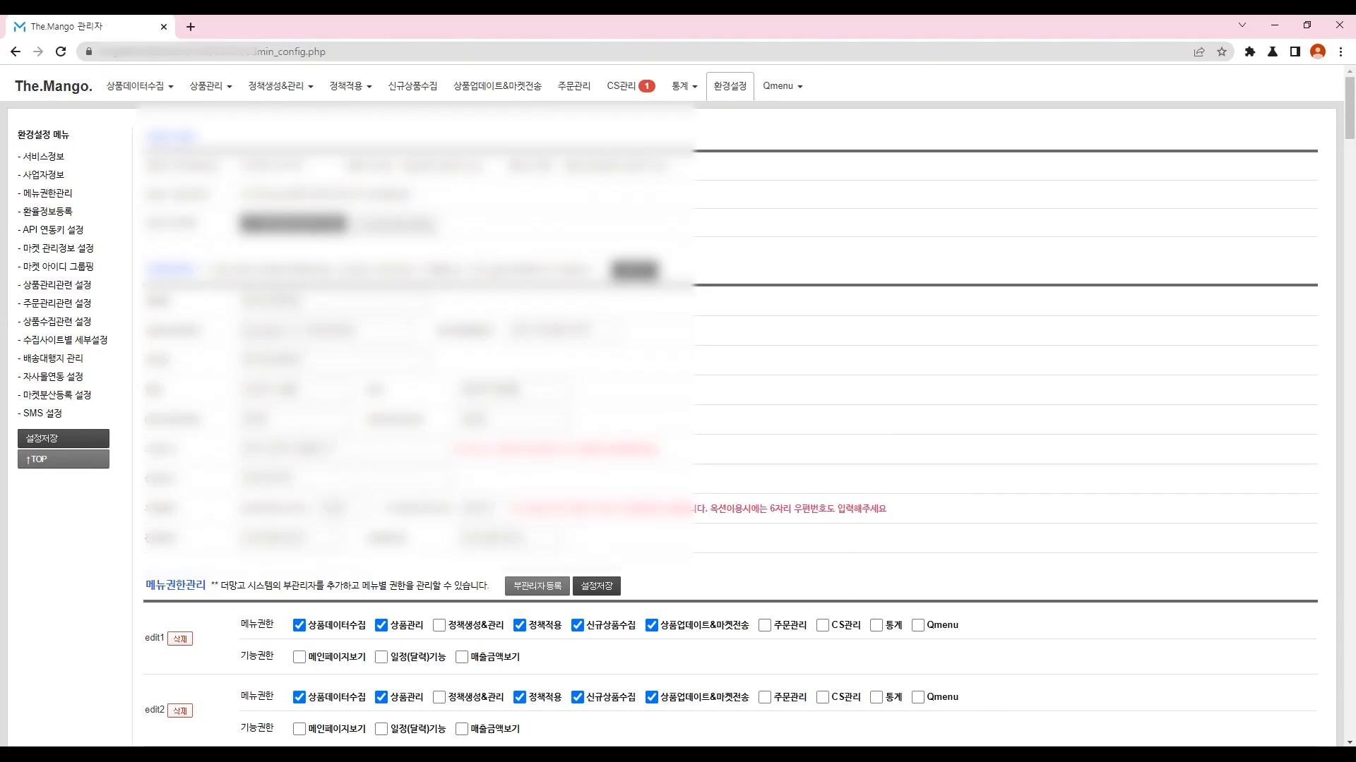
# Step: Open a new 옥션 market account form, keeping product, order and CS usage together
pyautogui.scroll(-20, 678, 407)
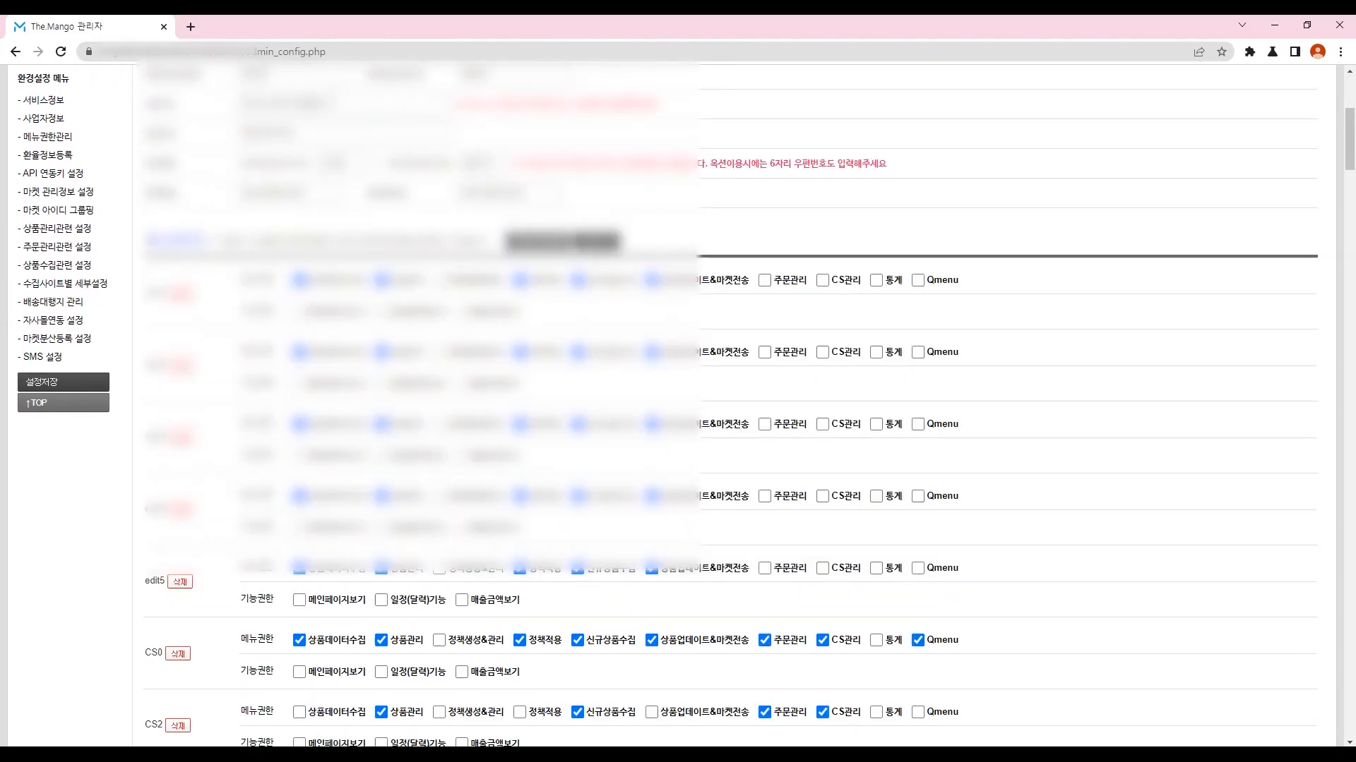
pyautogui.moveTo(144, 191); pyautogui.dragTo(459, 191)
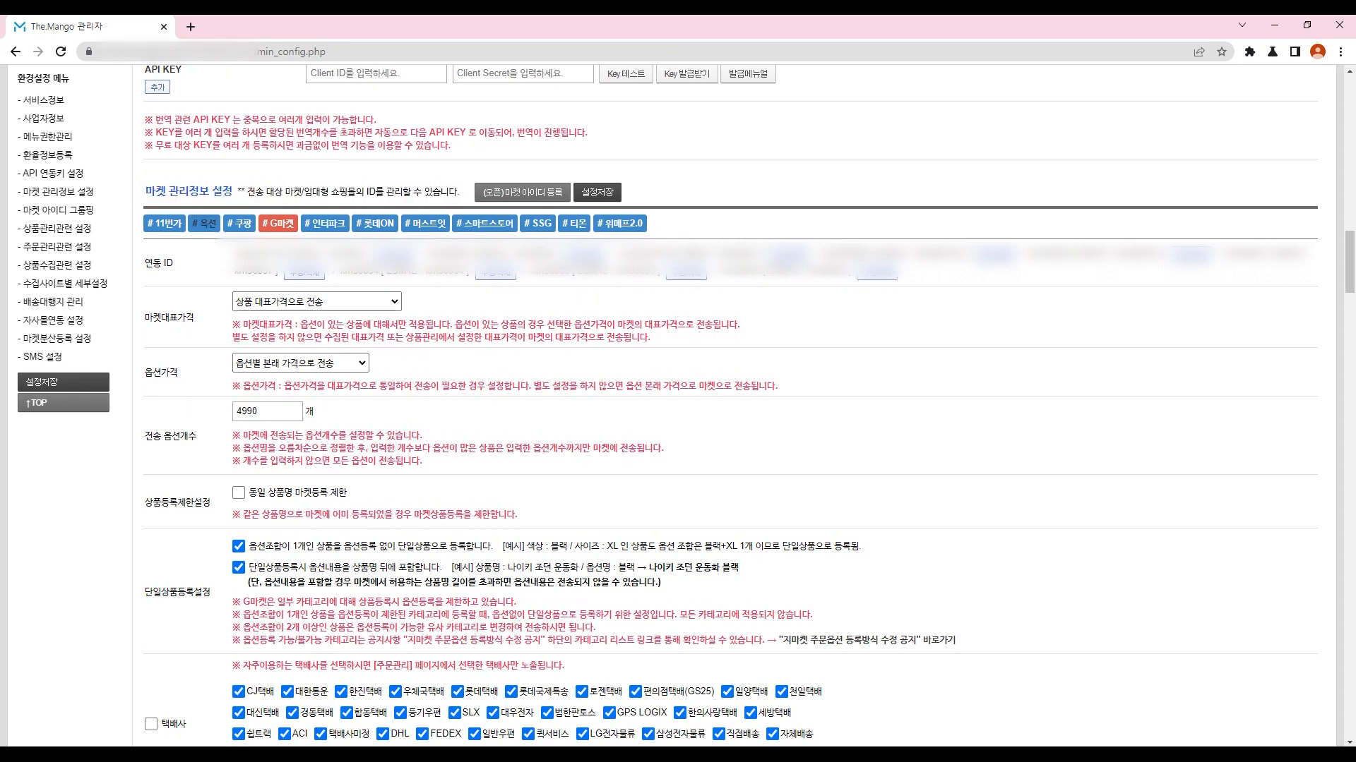
pyautogui.click(204, 224)
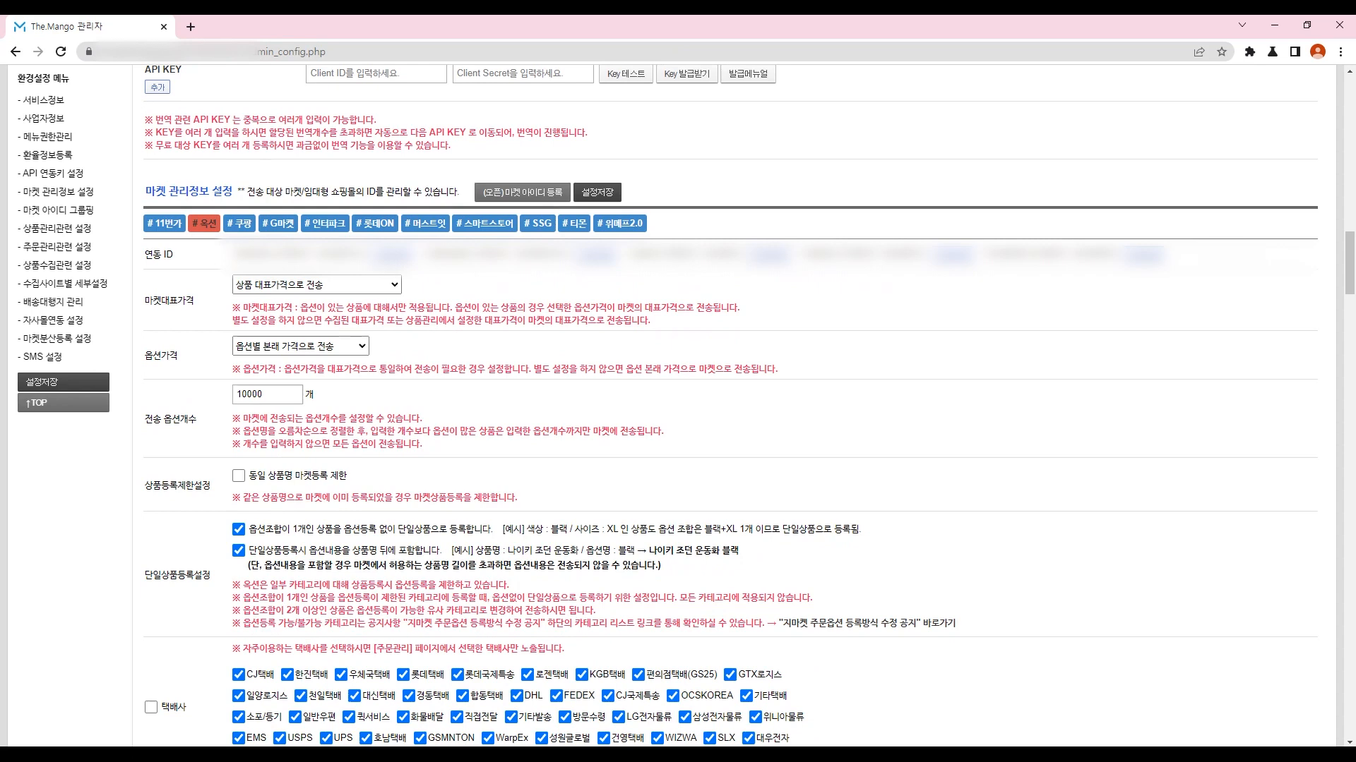
pyautogui.click(522, 192)
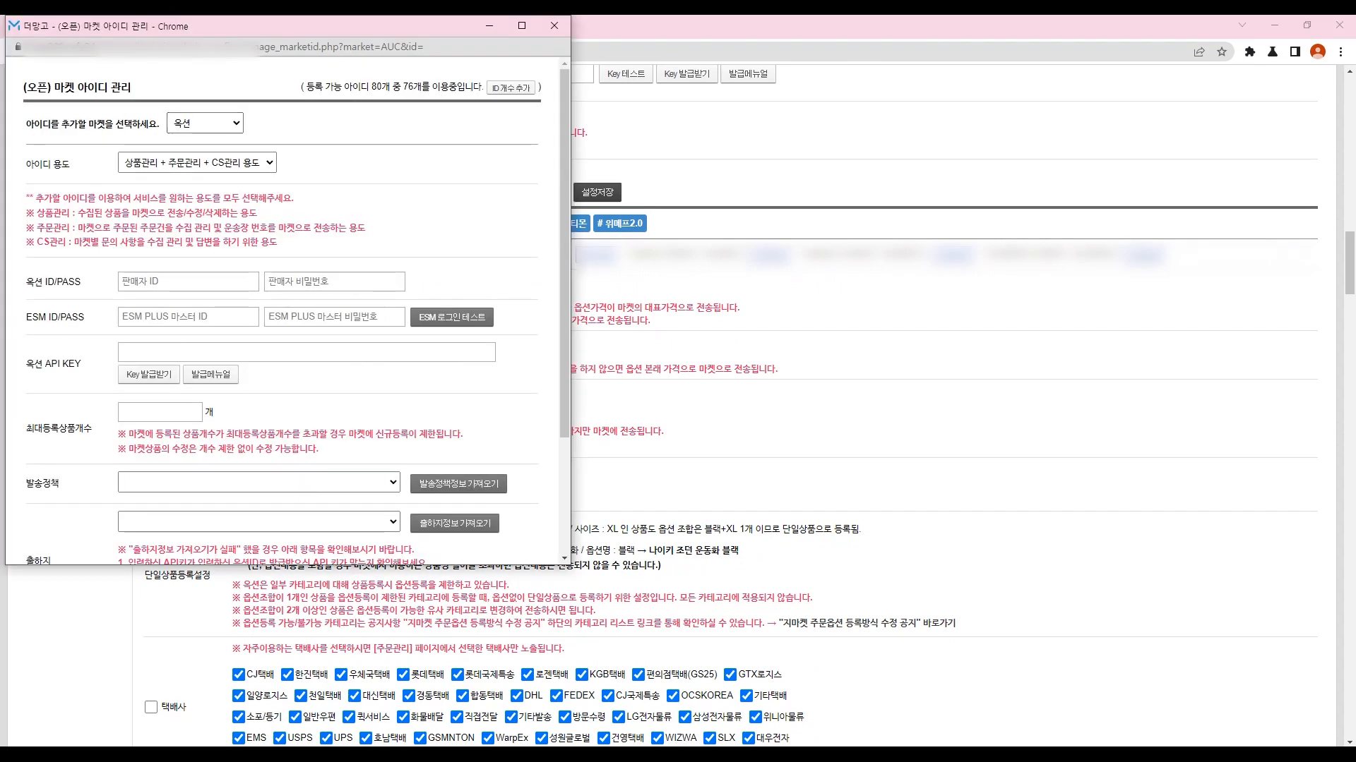
pyautogui.click(197, 162)
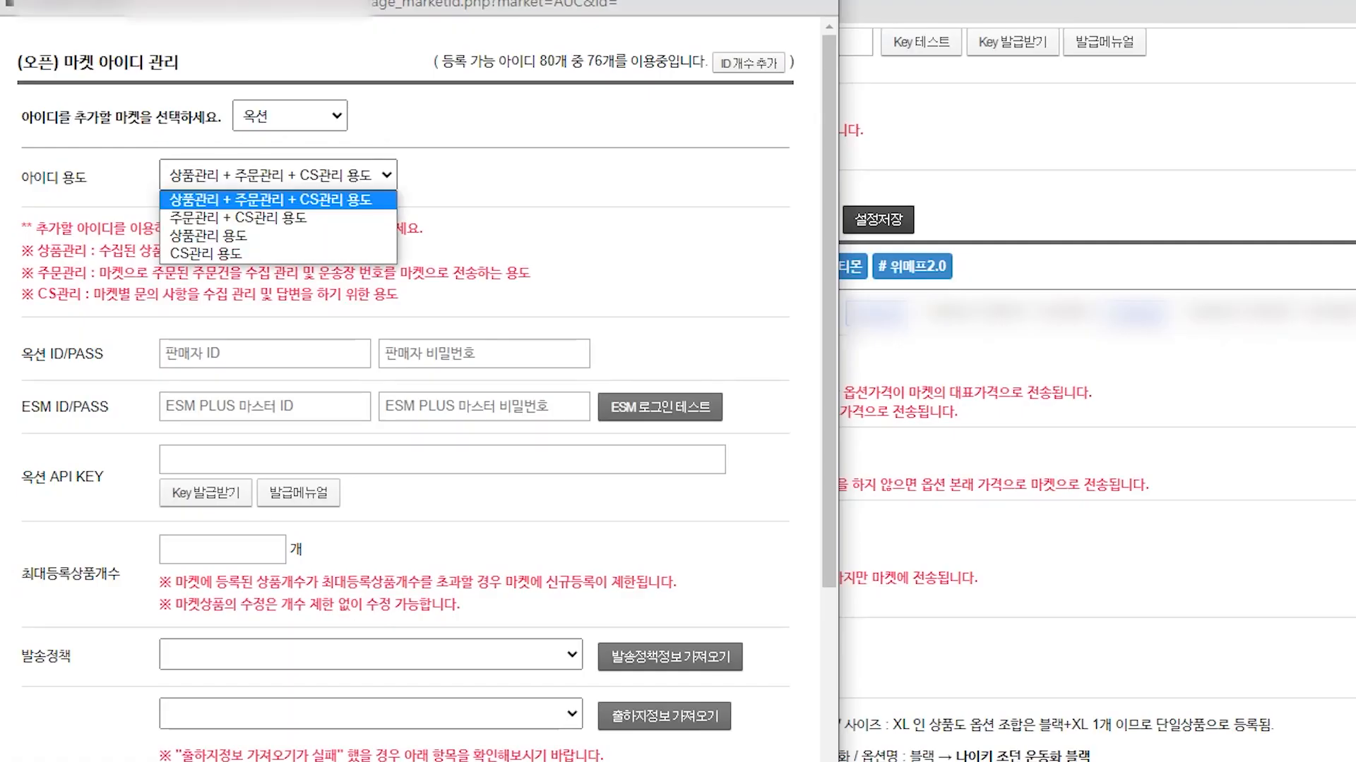
pyautogui.press('Return')
# Step: Fill in the Auction seller ID and password and the ESM PLUS master ID and password
pyautogui.press('Tab')
pyautogui.write('1234')
pyautogui.press('Tab')
pyautogui.write('5678')
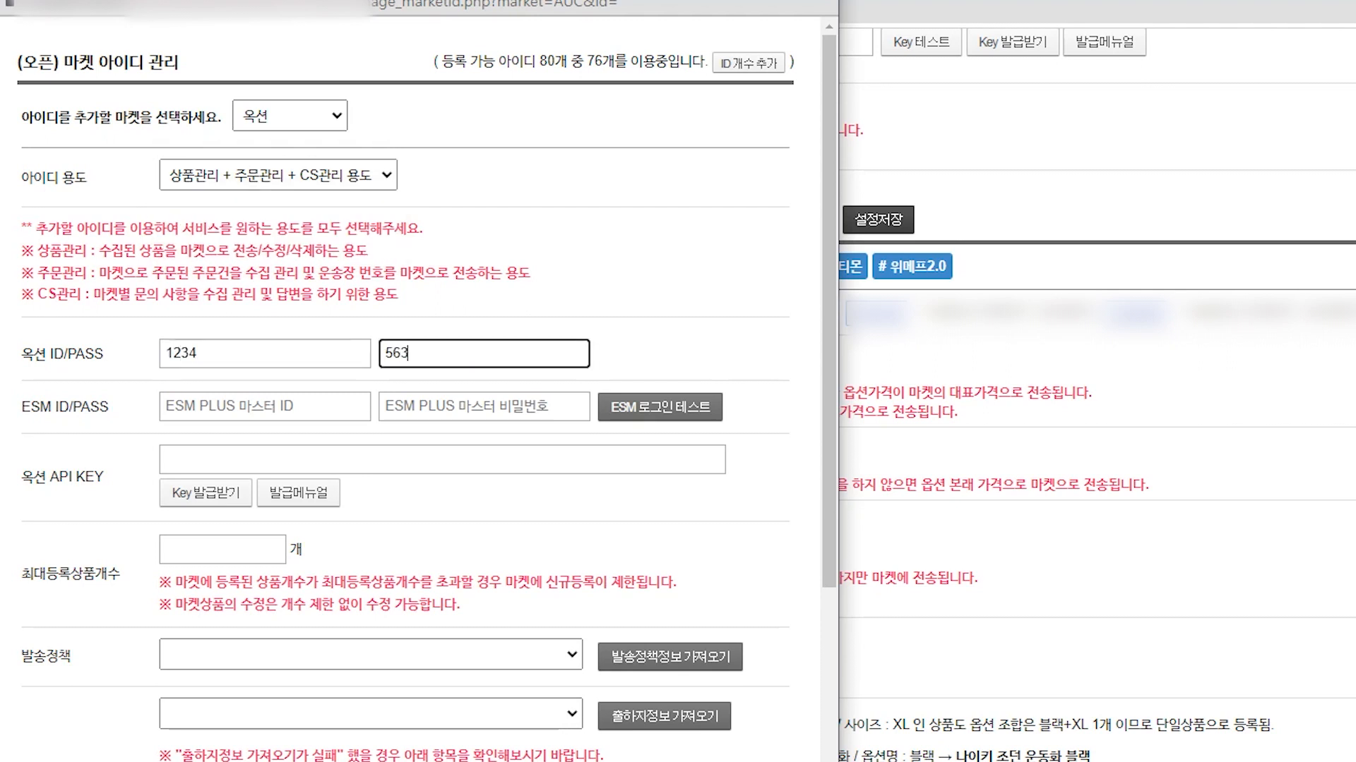
pyautogui.press('Tab')
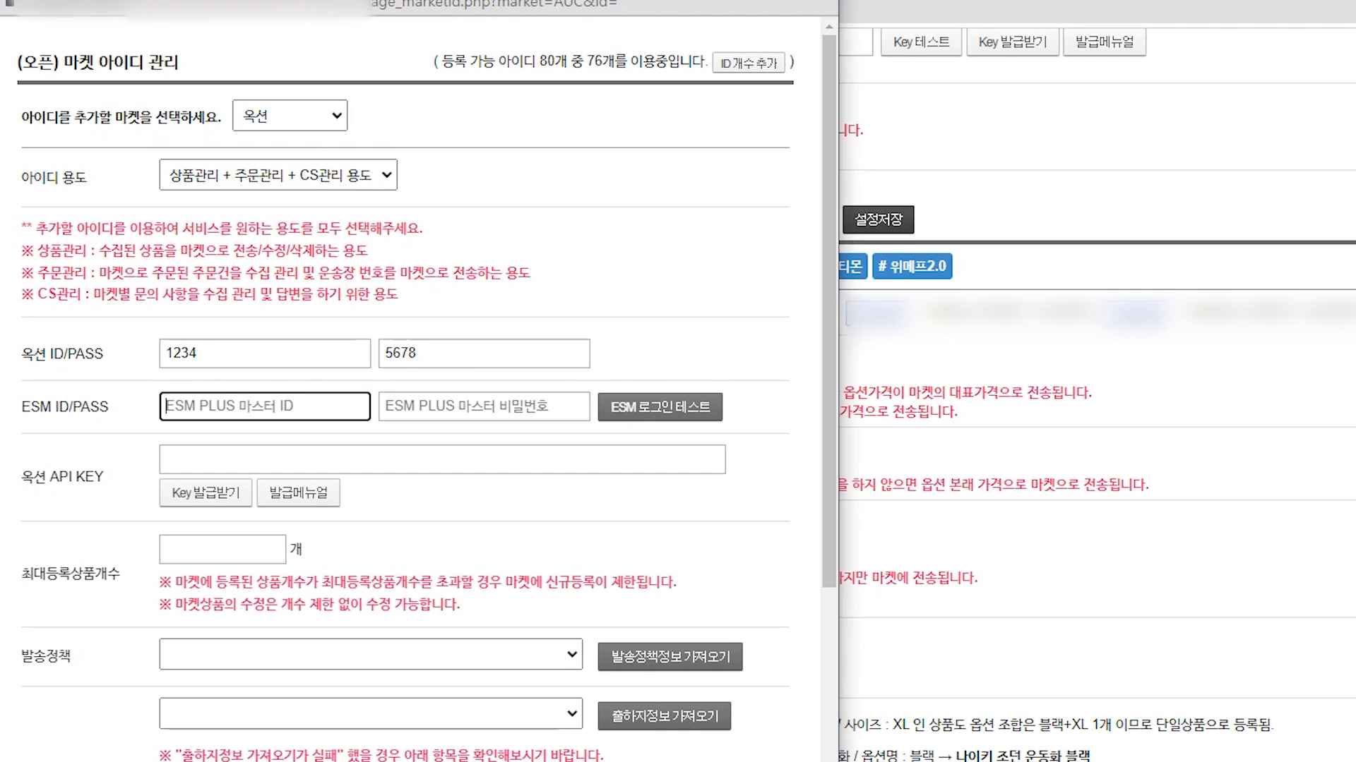
pyautogui.write('9874')
pyautogui.press('Tab')
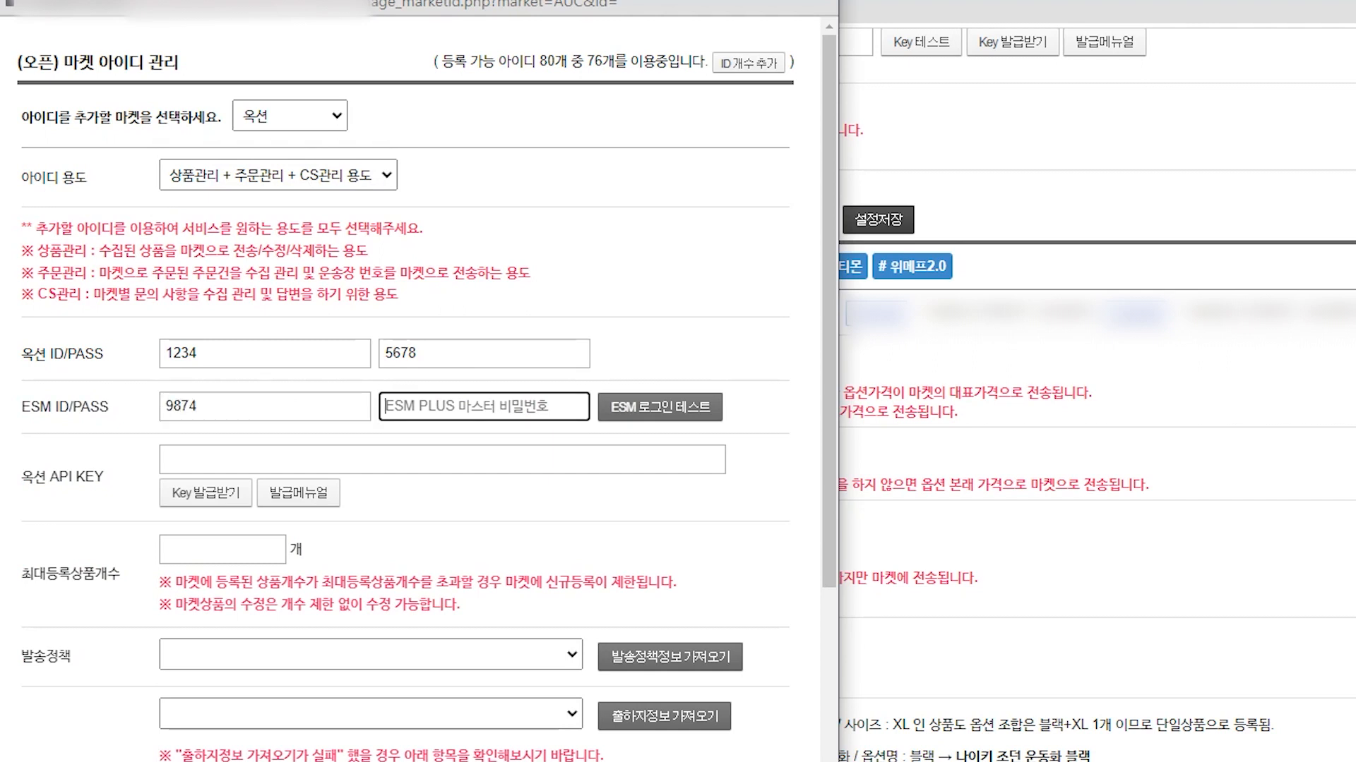
pyautogui.write('8745')
pyautogui.press('Tab')
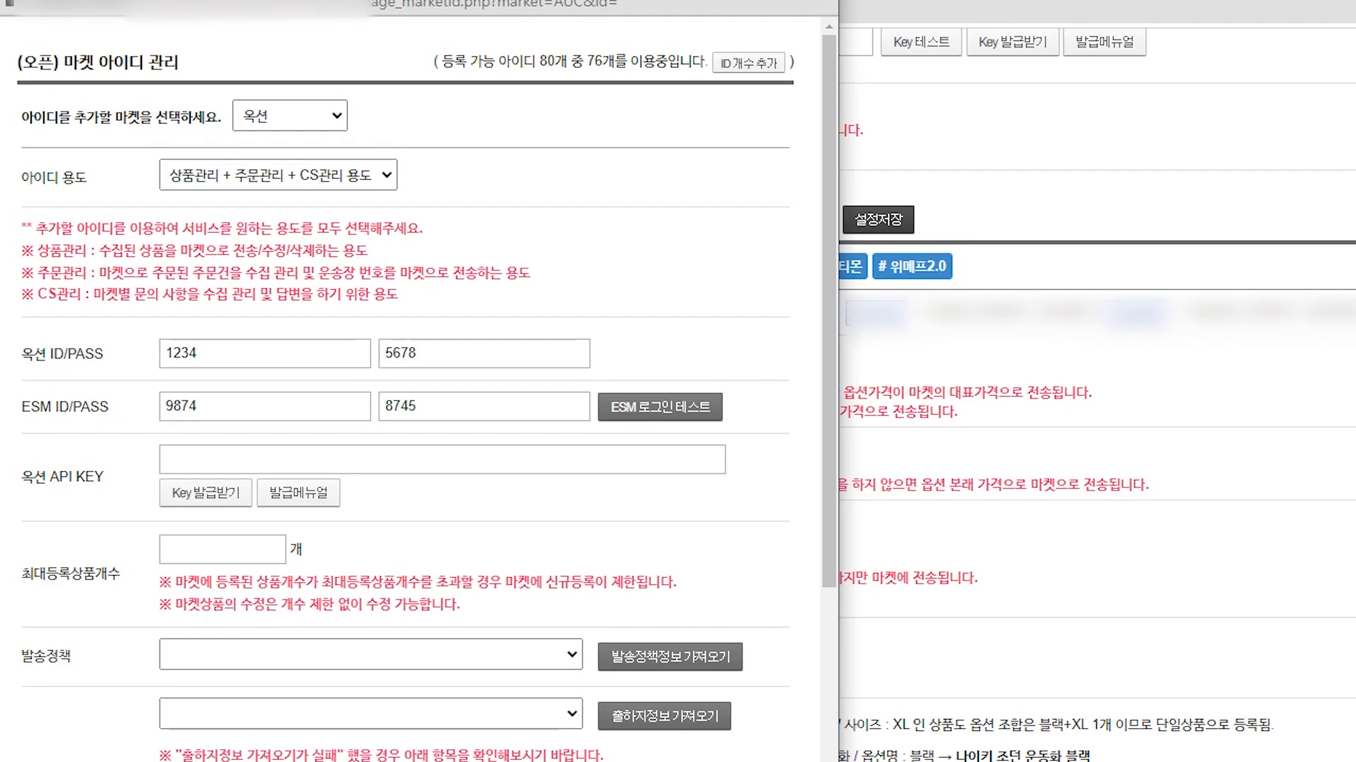
# Step: Open the 발급메뉴얼 Auction API key guide in a new tab and read through it
pyautogui.click(298, 492)
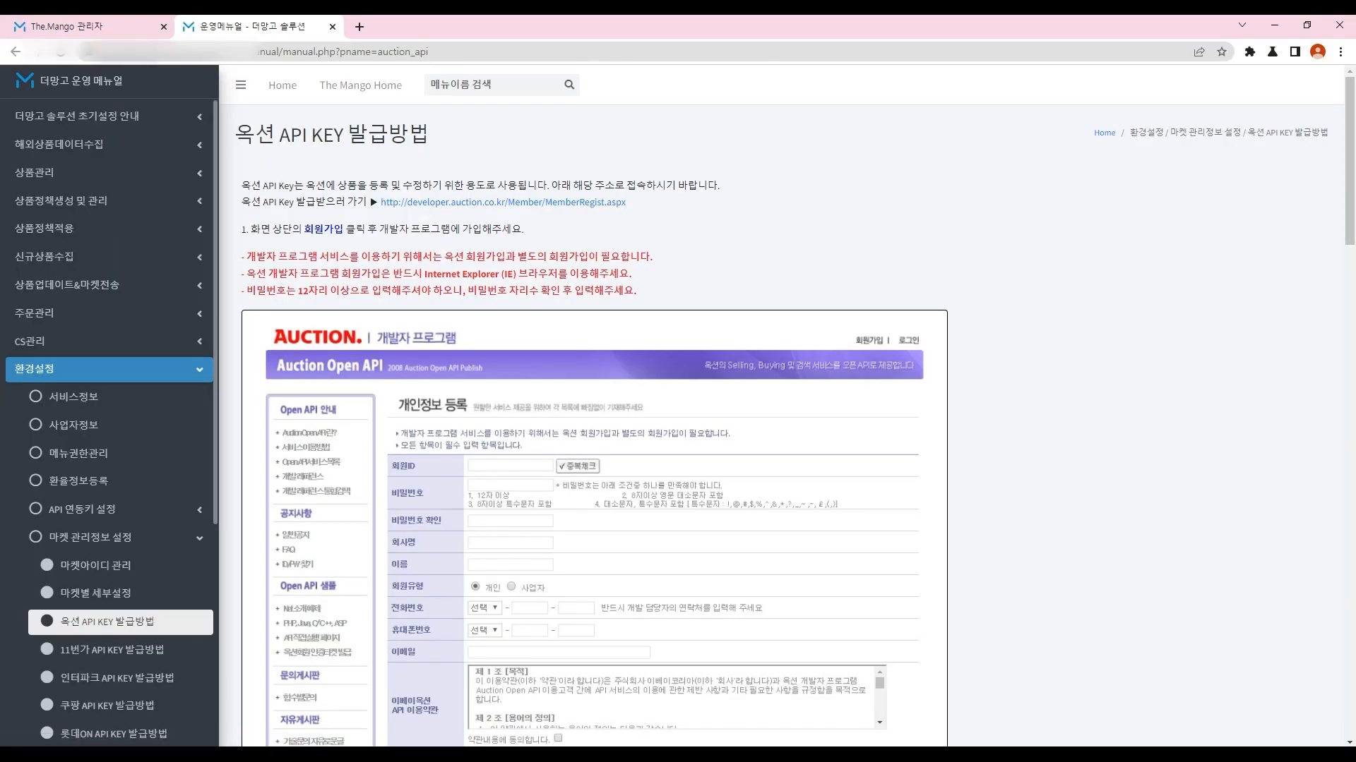
pyautogui.moveTo(242, 185); pyautogui.dragTo(639, 292)
pyautogui.scroll(-20, 640, 292)
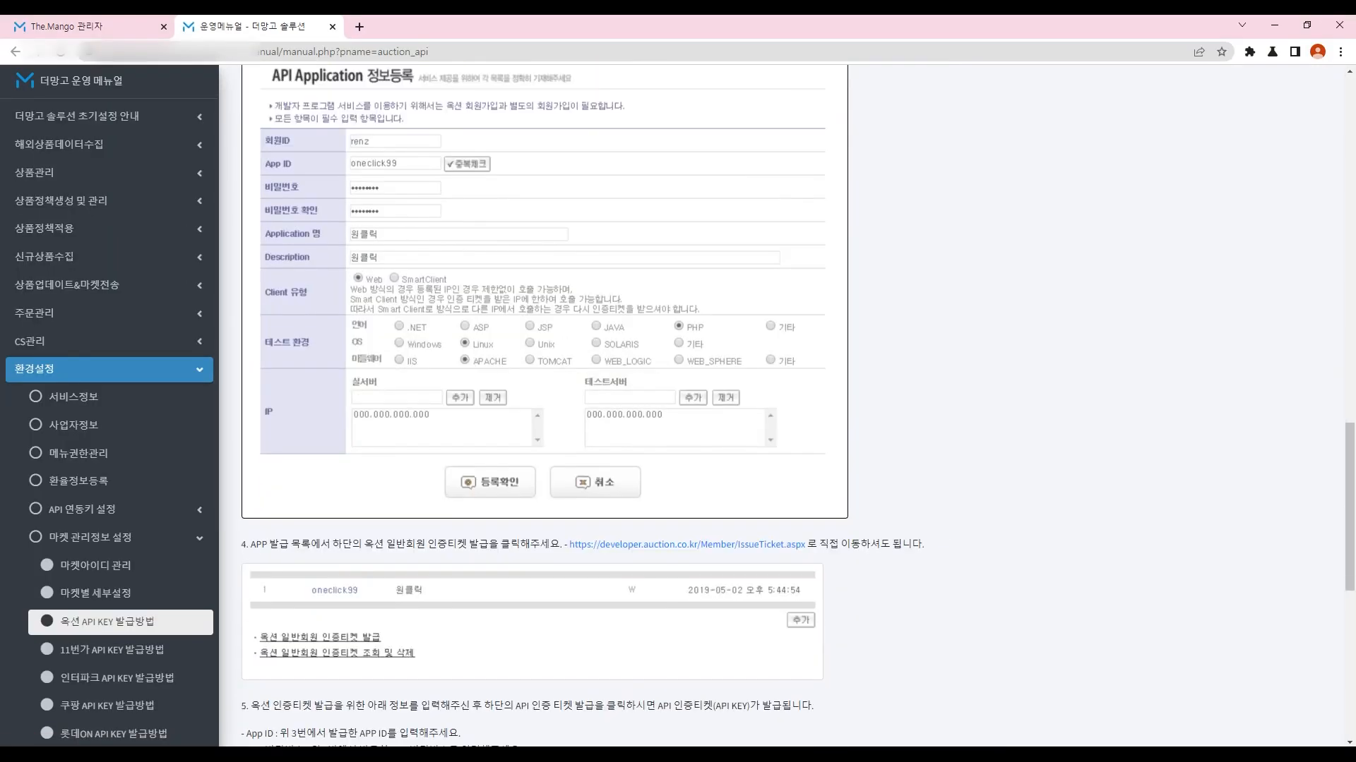
pyautogui.scroll(-8, 544, 406)
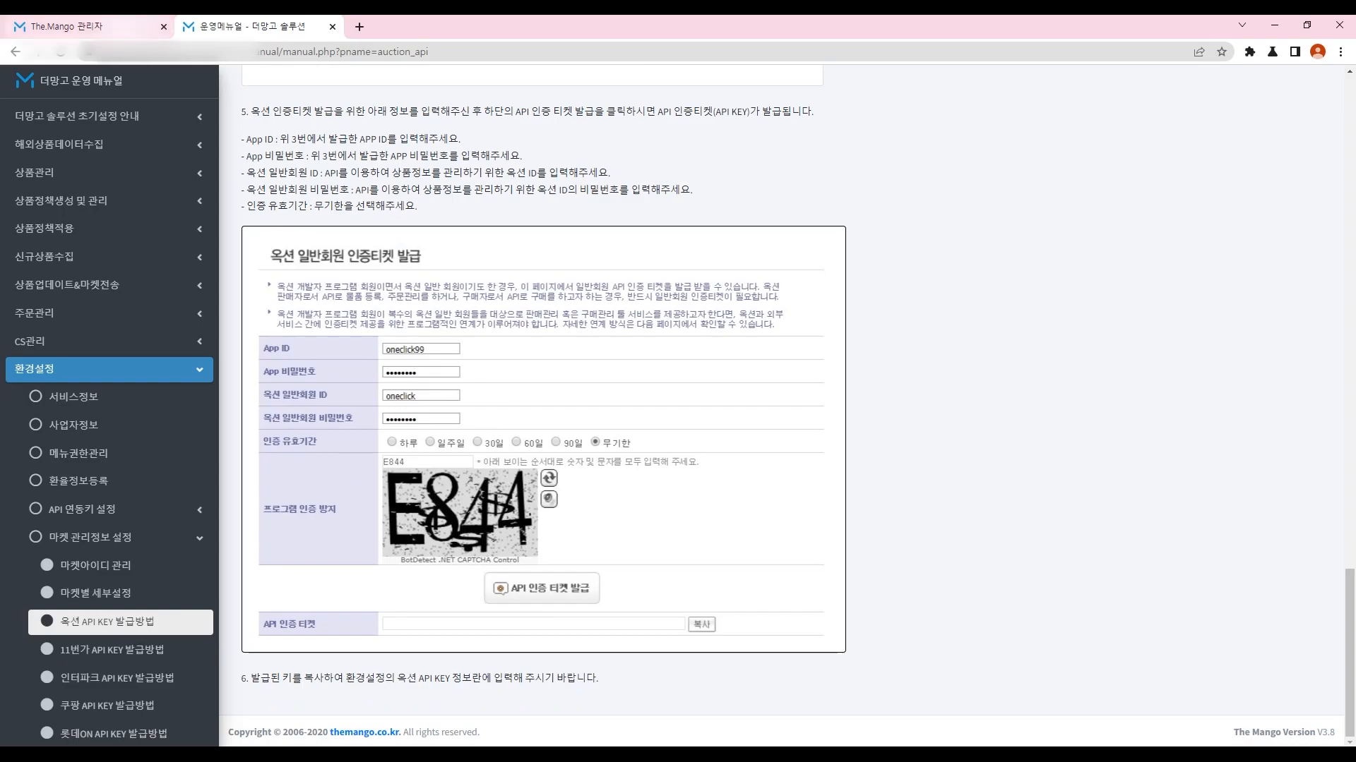
pyautogui.click(67, 27)
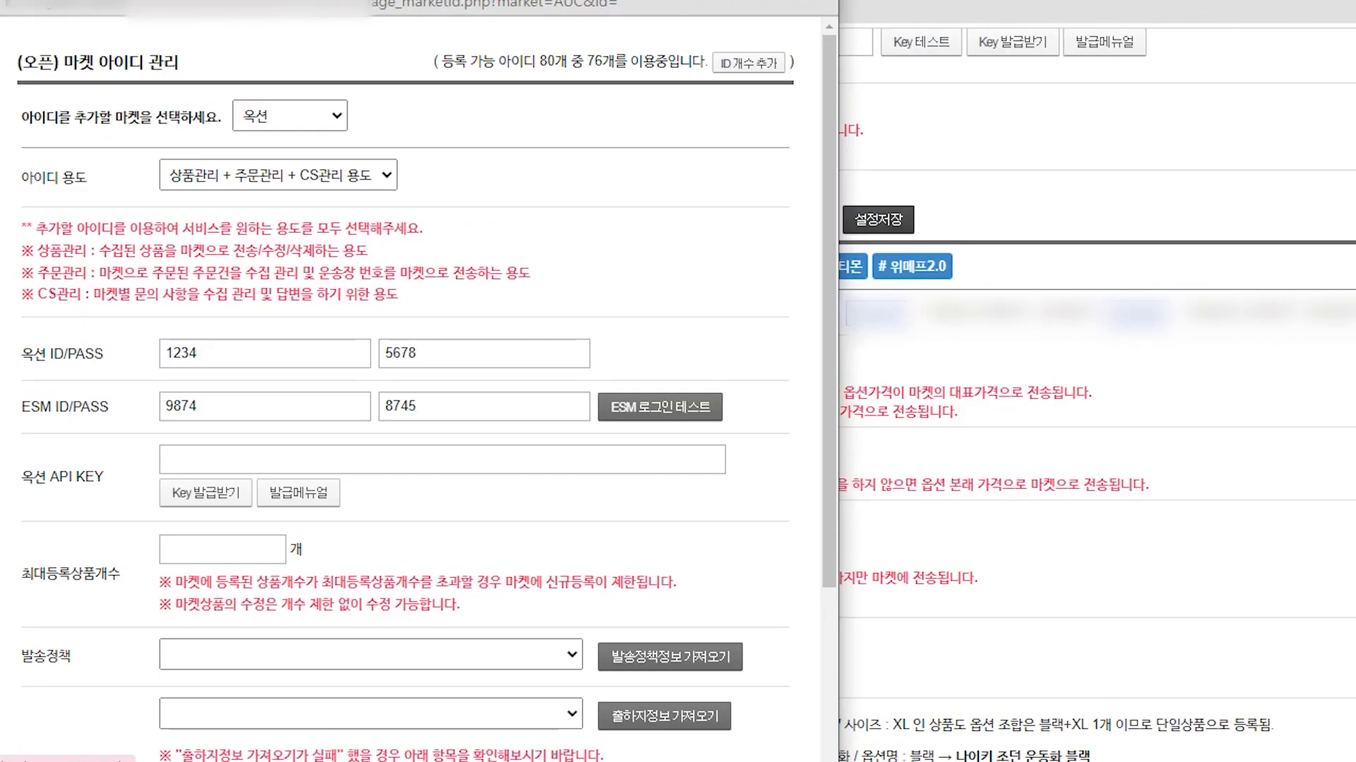
# Step: Back on the market account form, go to the Auction API key entry
pyautogui.click(442, 459)
pyautogui.moveTo(34, 477); pyautogui.dragTo(104, 478)
pyautogui.click(117, 478)
pyautogui.click(297, 460)
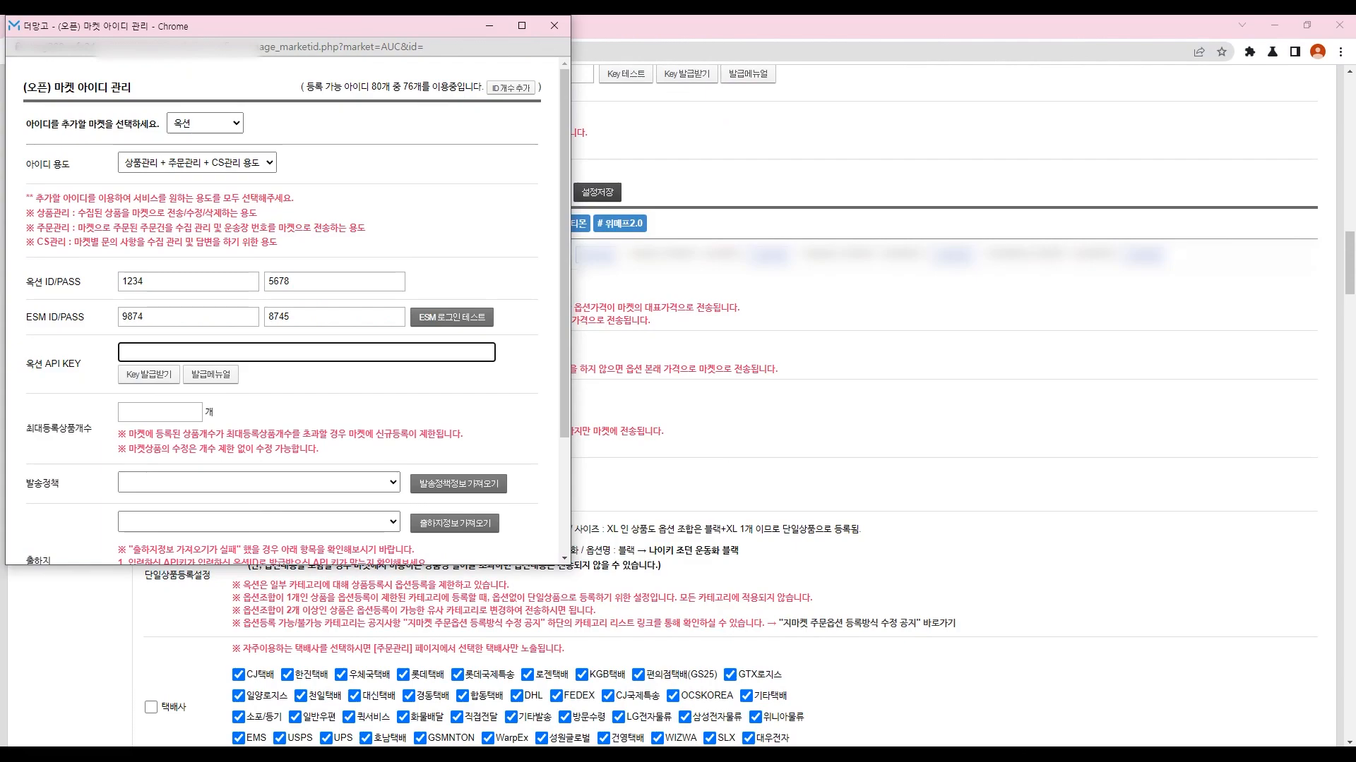
pyautogui.scroll(-2, 406, 391)
pyautogui.moveTo(22, 573); pyautogui.dragTo(120, 574)
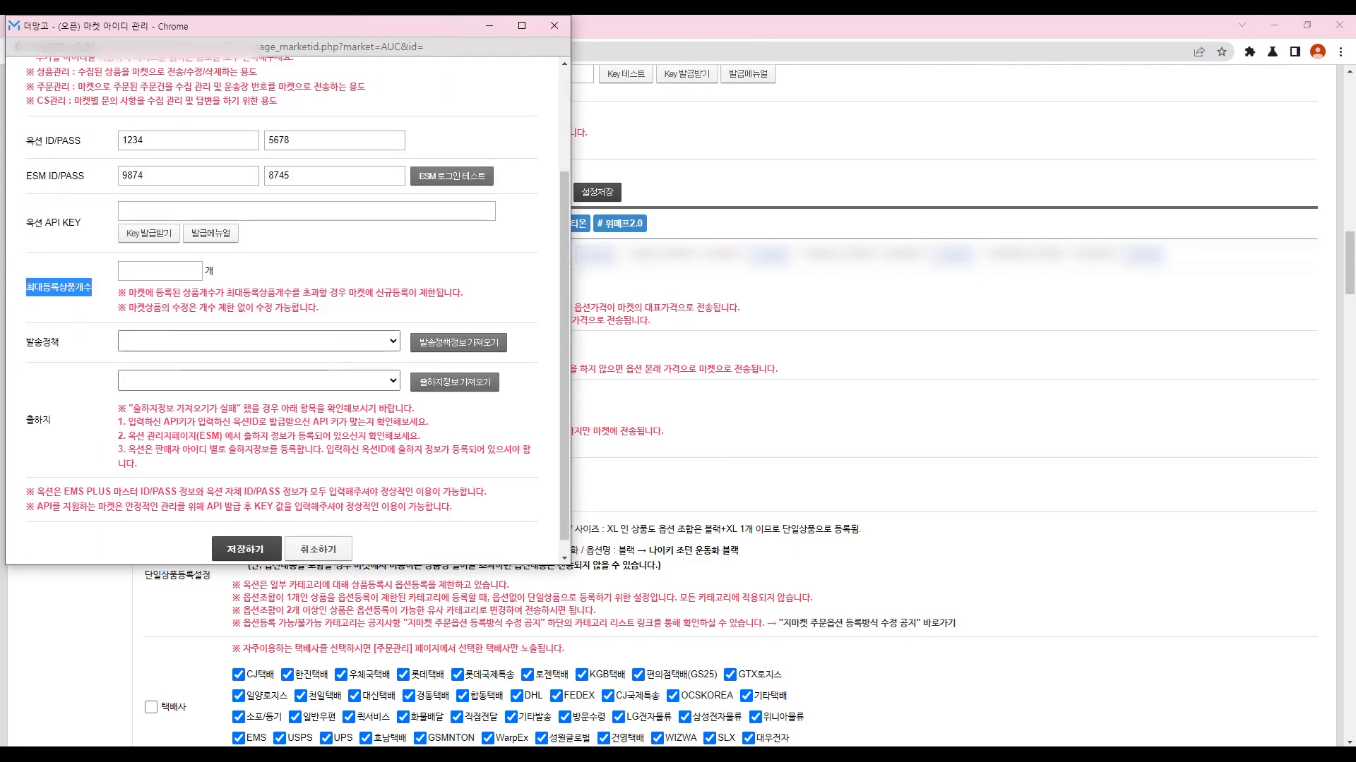
# Step: Leave the maximum product count blank and find the shipping policy list empty
pyautogui.click(160, 271)
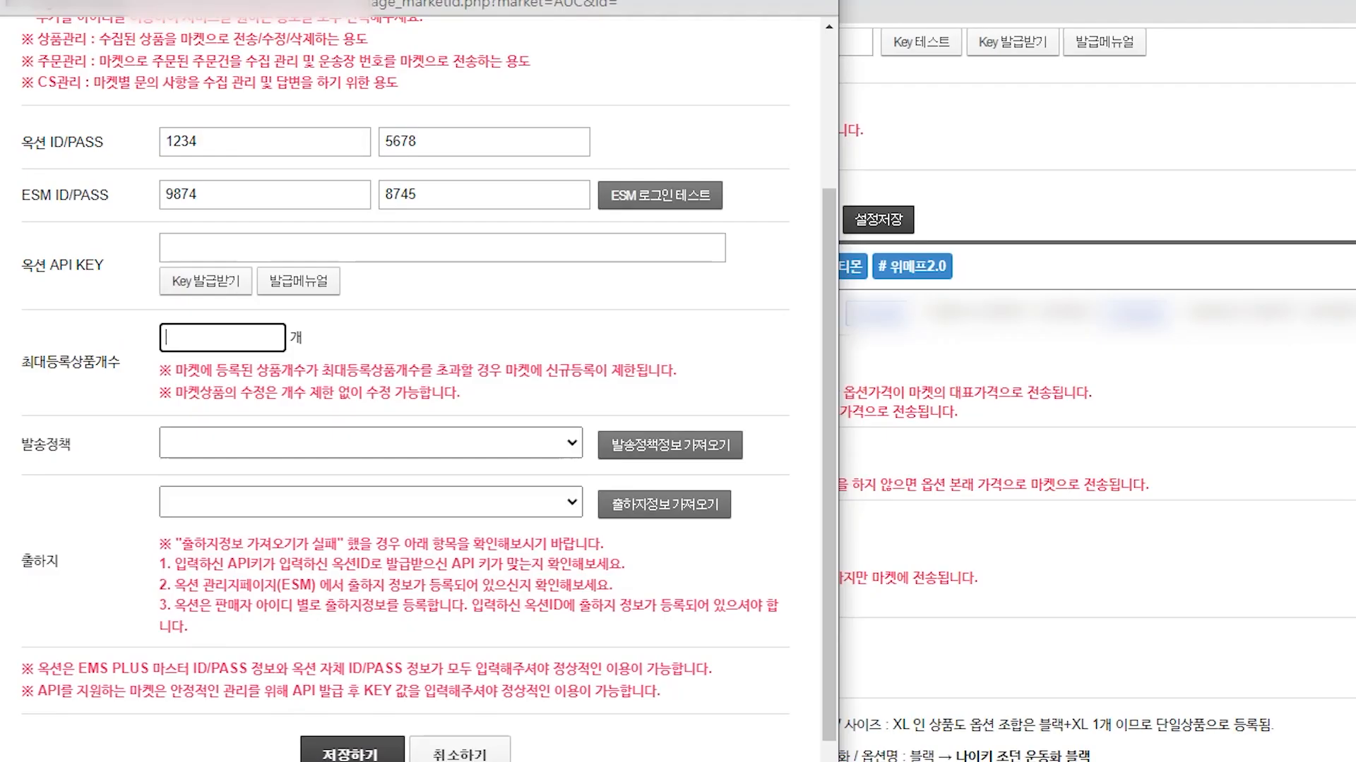
pyautogui.click(23, 445)
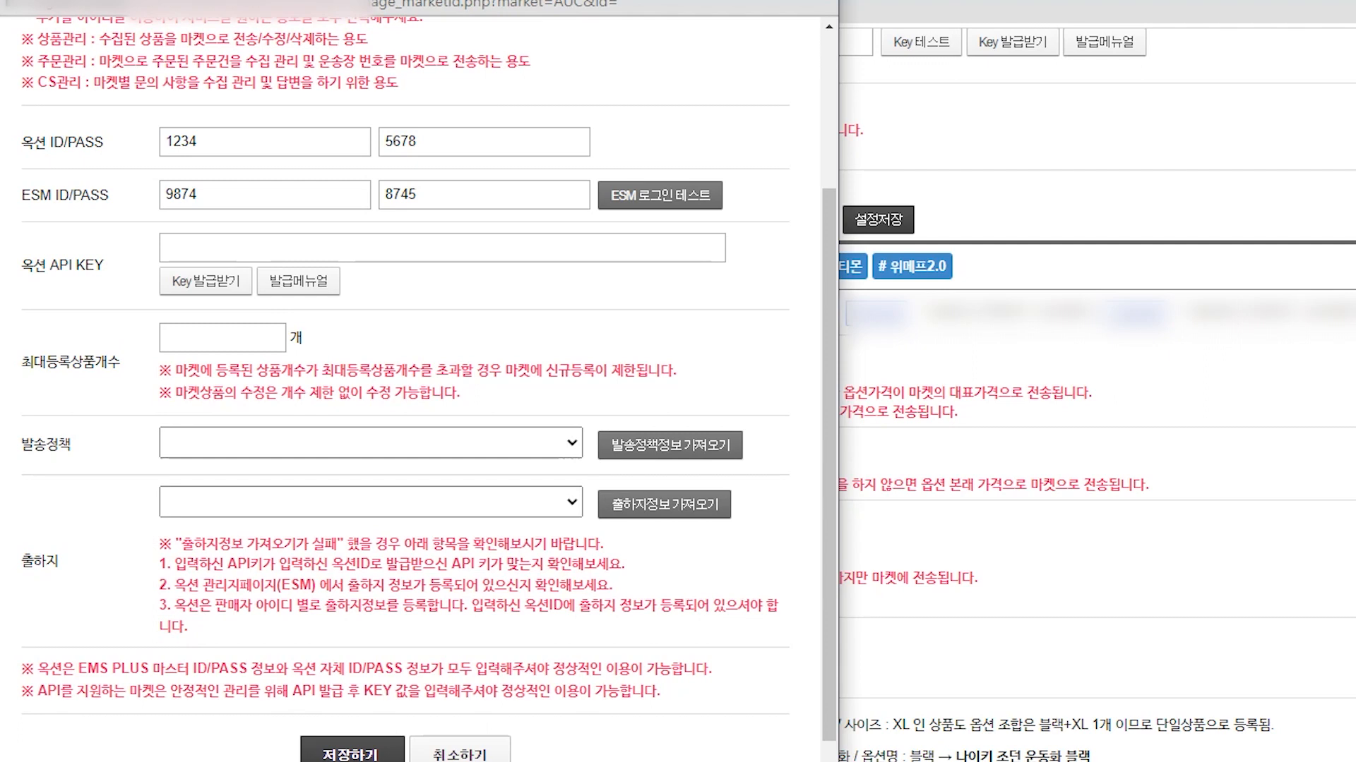
pyautogui.scroll(-1, 429, 390)
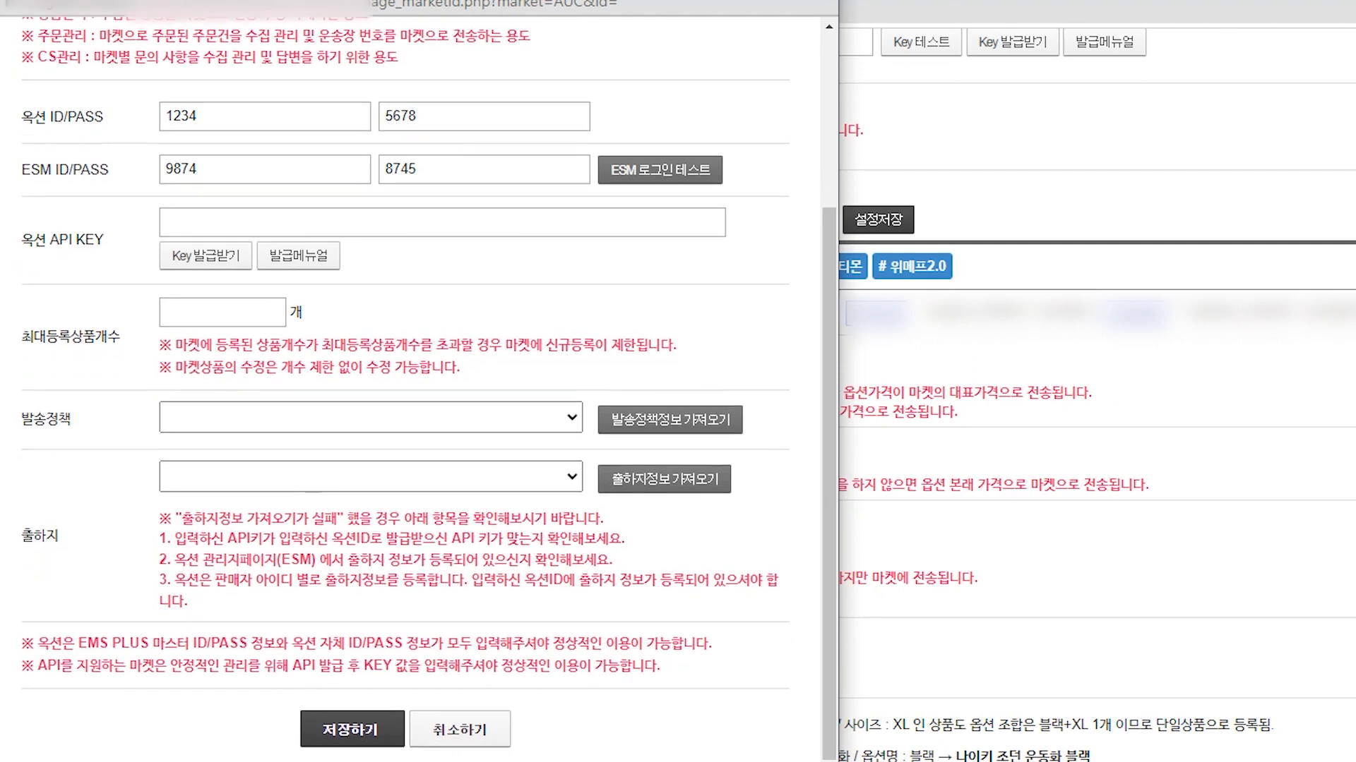
pyautogui.click(371, 417)
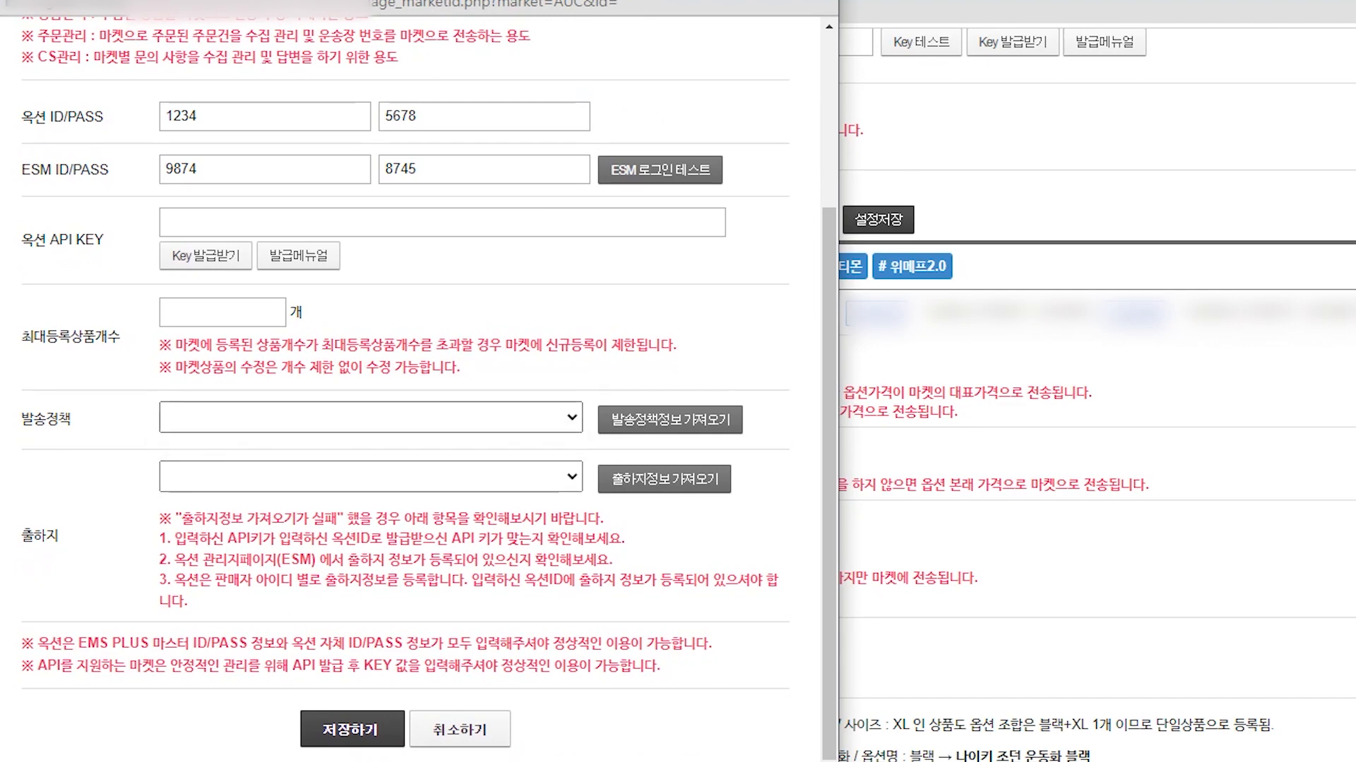
pyautogui.click(371, 417)
pyautogui.scroll(2, 420, 424)
pyautogui.scroll(-3, 420, 424)
# Step: Try 저장하기, dismiss the API key required alert, and close the form with 취소하기
pyautogui.click(352, 729)
pyautogui.click(601, 137)
pyautogui.click(555, 25)
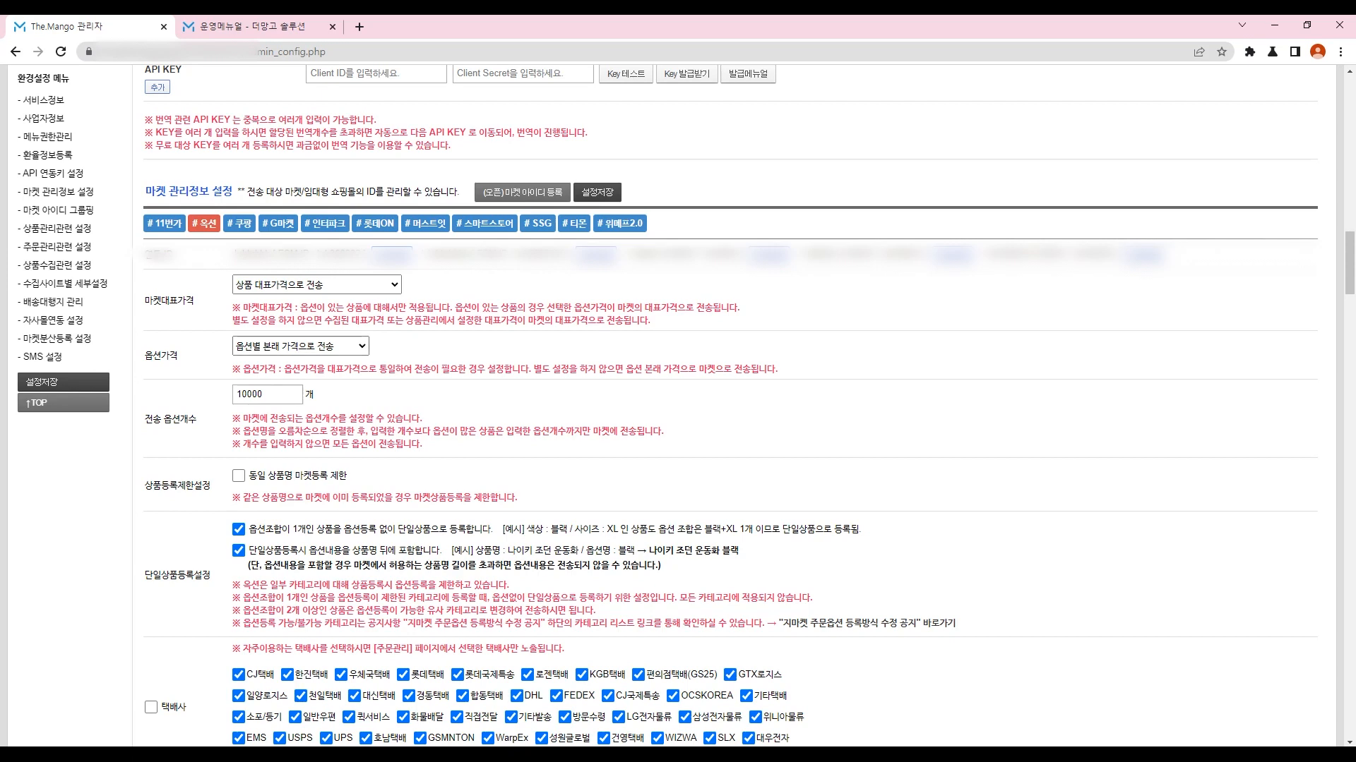
# Step: Name a new group 사업자1 in the 그룹명 box of 마켓 아이디 그룹핑
pyautogui.scroll(-10, 727, 410)
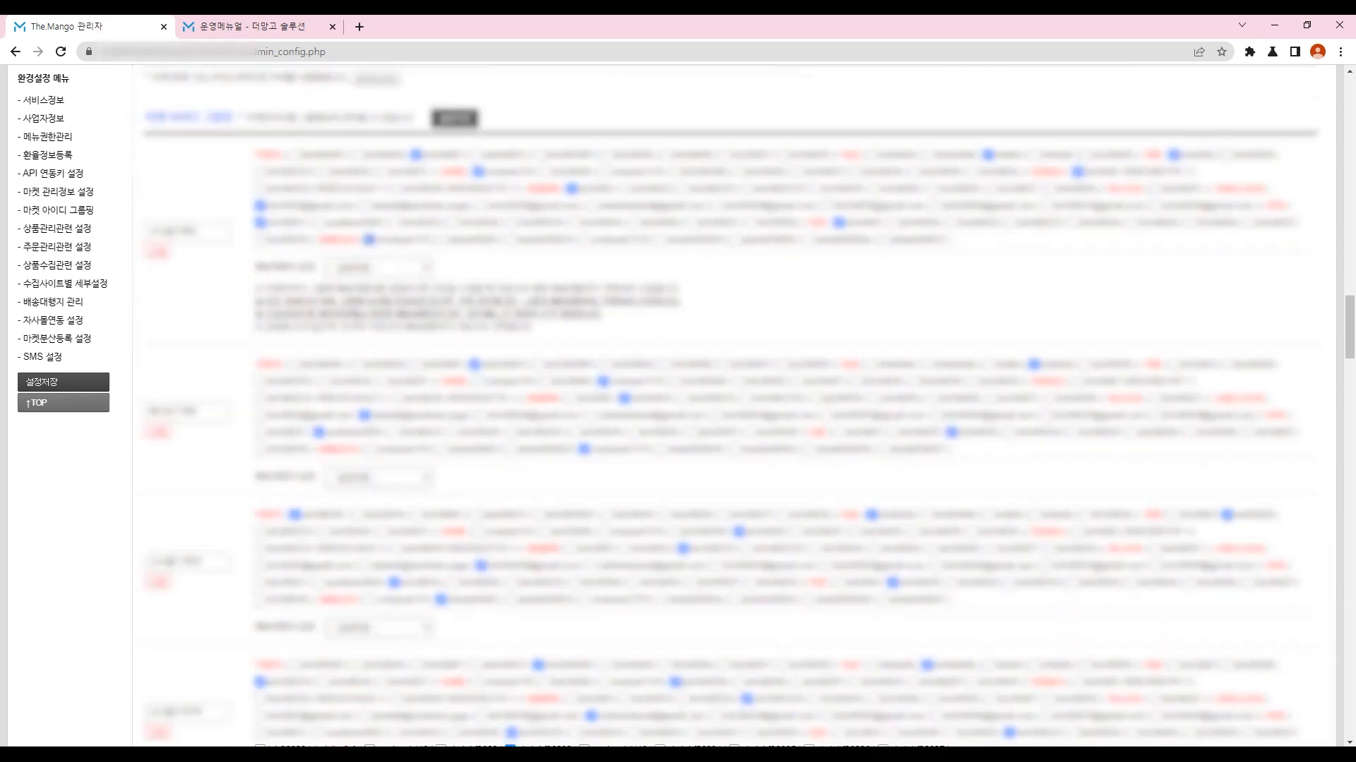
pyautogui.scroll(5, 727, 409)
pyautogui.scroll(-5, 728, 410)
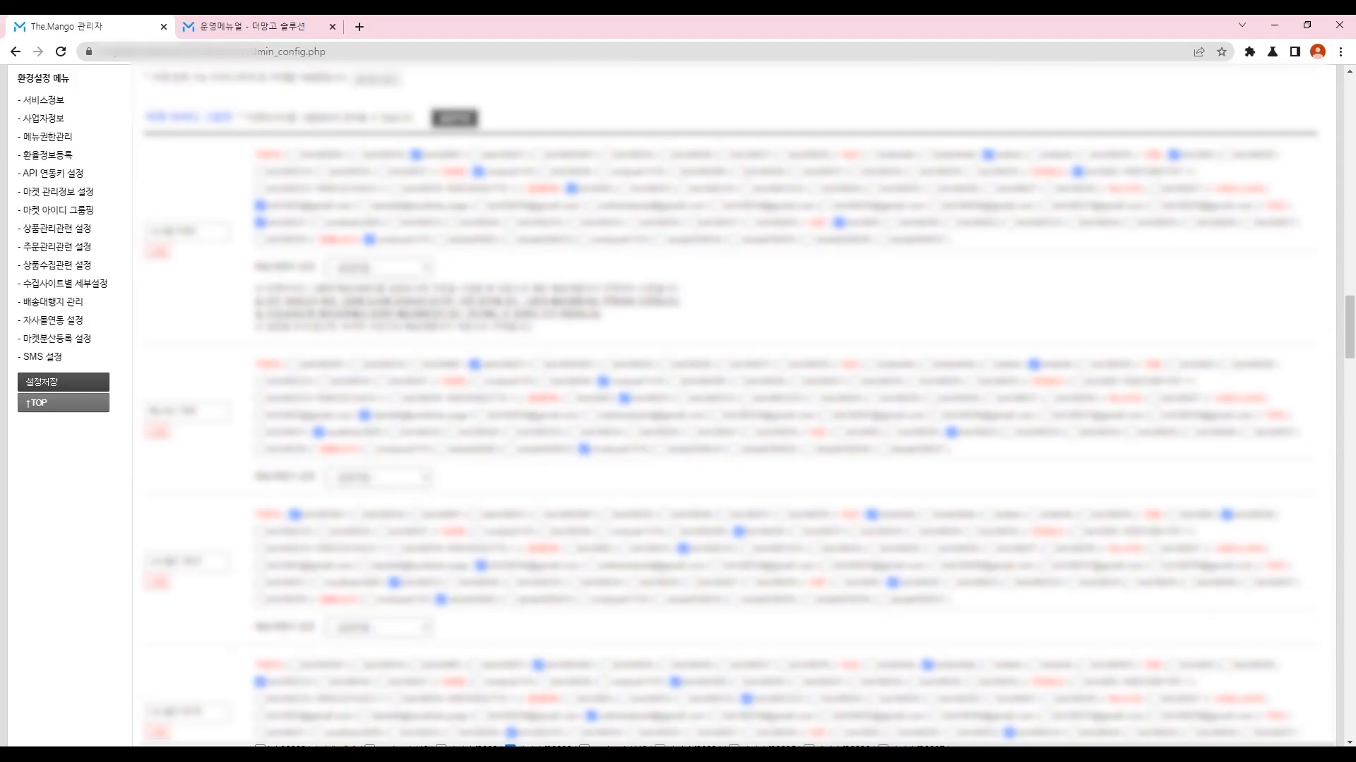
pyautogui.scroll(-10, 742, 406)
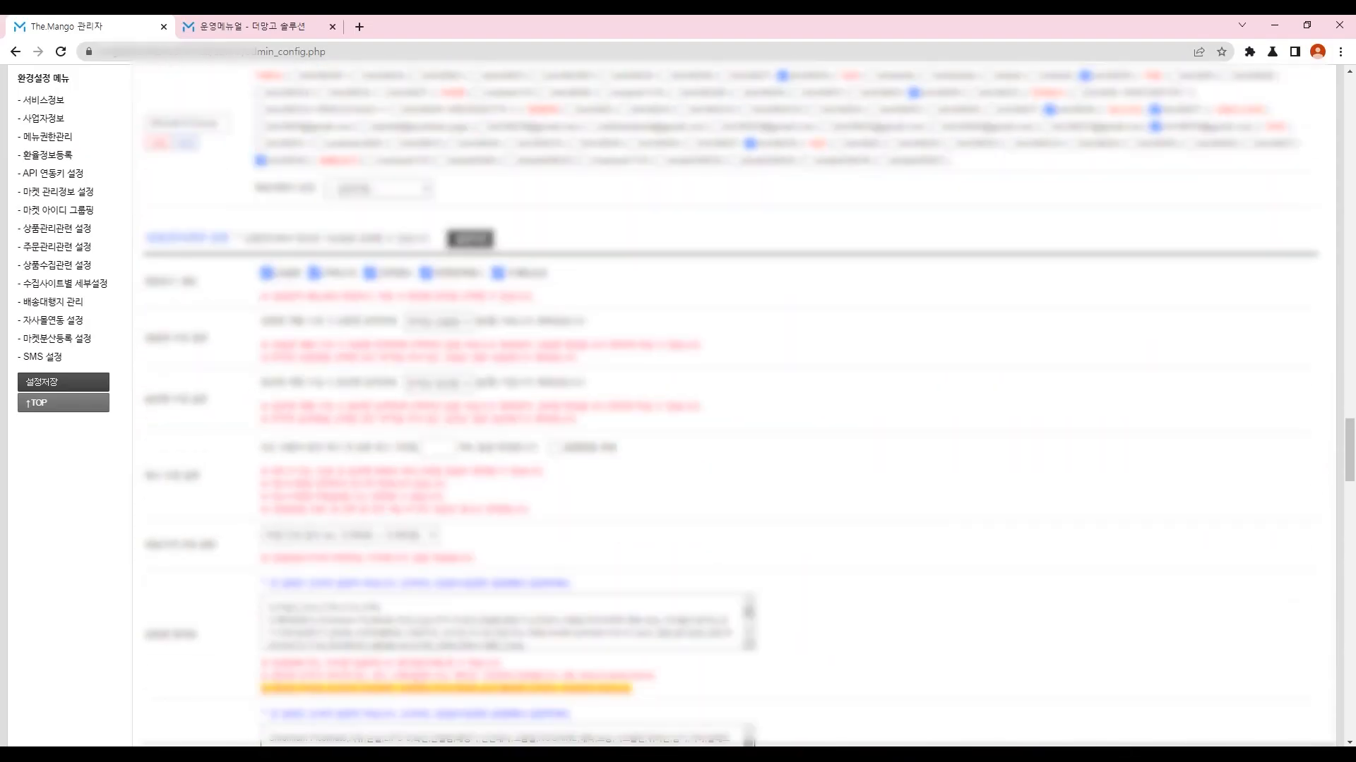
pyautogui.scroll(2, 741, 406)
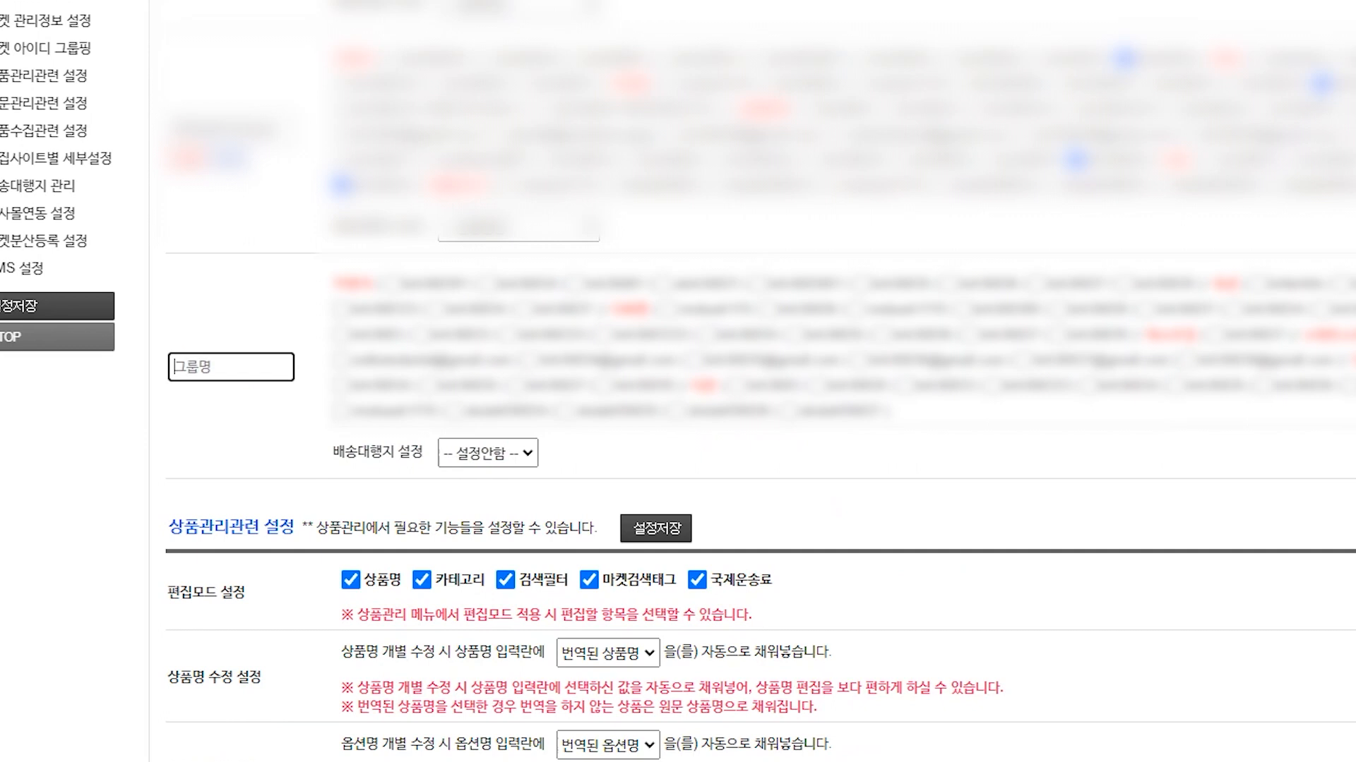
pyautogui.write('tkd')
pyautogui.press('BackSpace')
pyautogui.press('BackSpace')
pyautogui.write('ㅅ')
pyautogui.press('BackSpace')
pyautogui.press('BackSpace')
pyautogui.write('ㅅㅏ업자1')
pyautogui.press('Tab')
# Step: Tick three market accounts for the 사업자1 group, then untick all three again
pyautogui.click(393, 284)
pyautogui.click(668, 309)
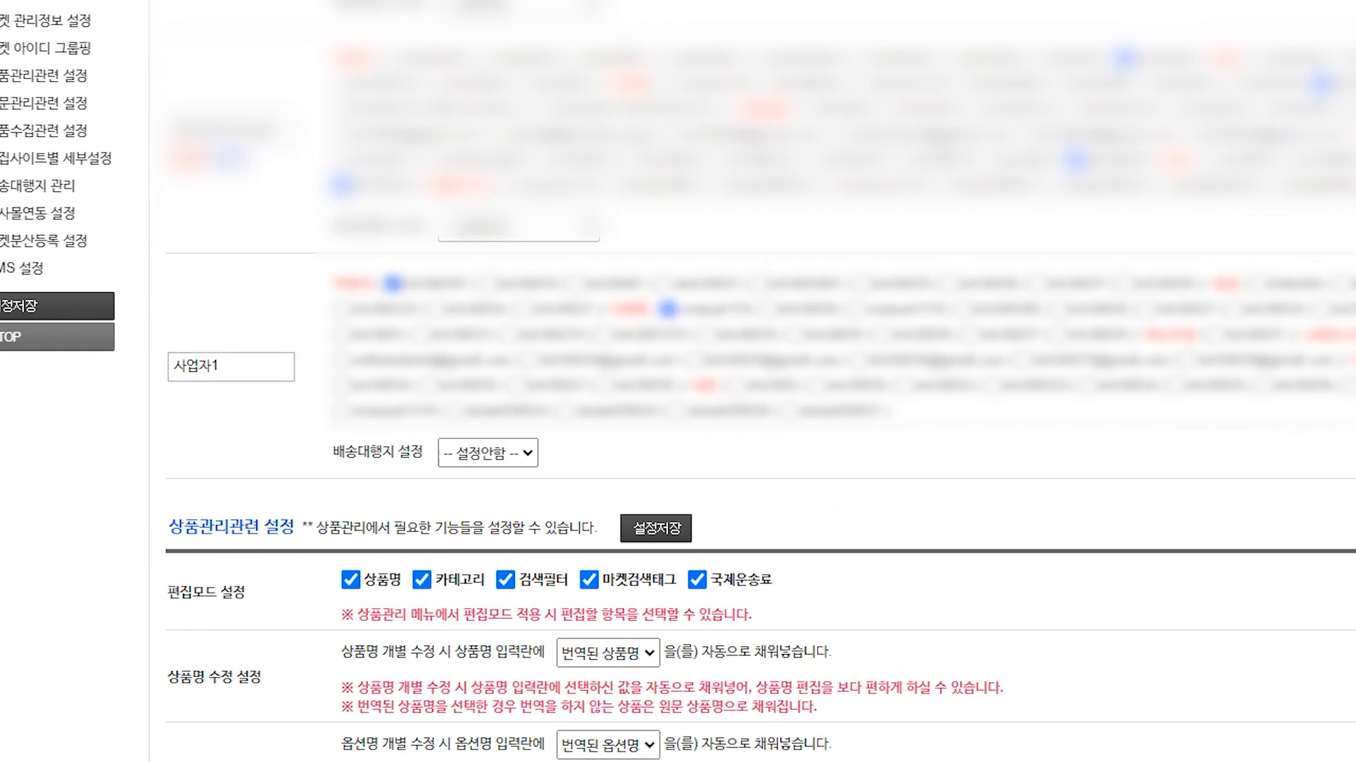
pyautogui.click(341, 334)
pyautogui.moveTo(228, 366); pyautogui.dragTo(171, 366)
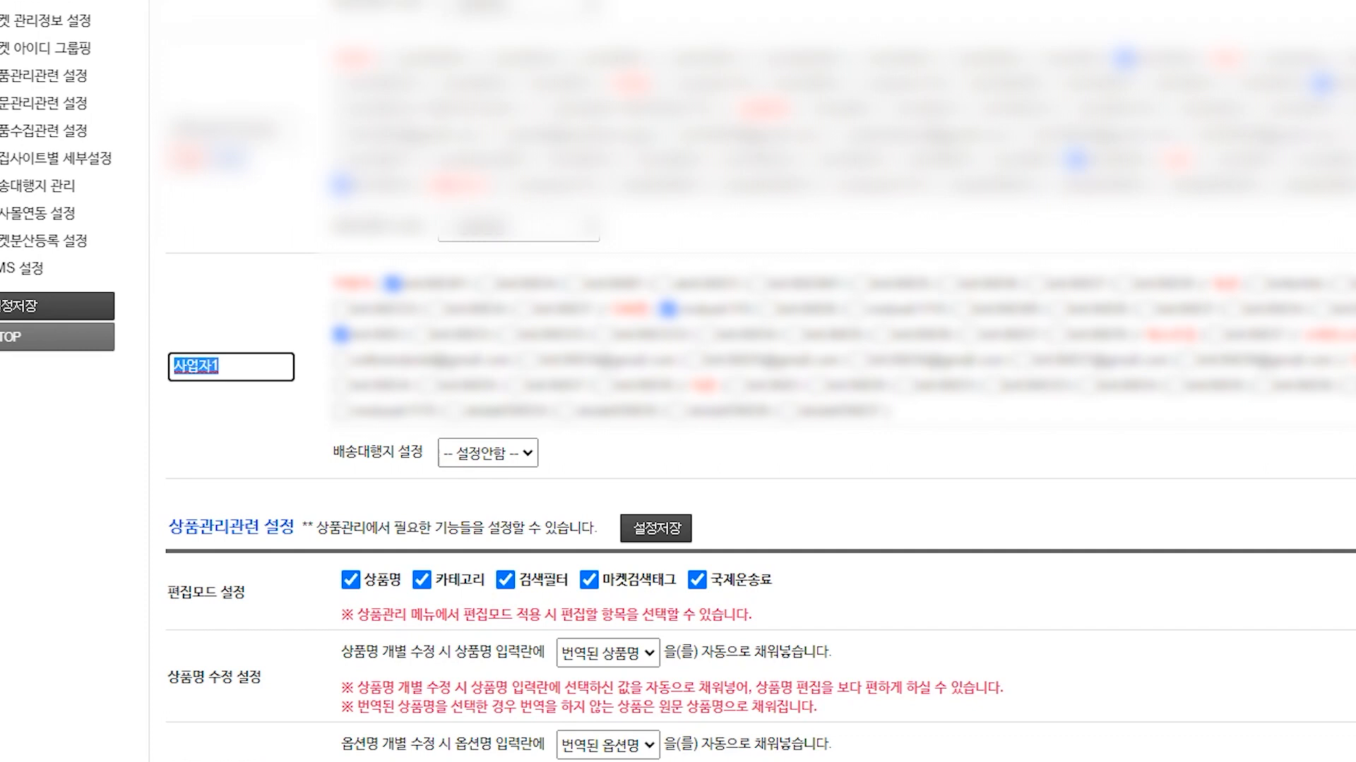
pyautogui.click(341, 334)
pyautogui.click(393, 283)
pyautogui.click(667, 308)
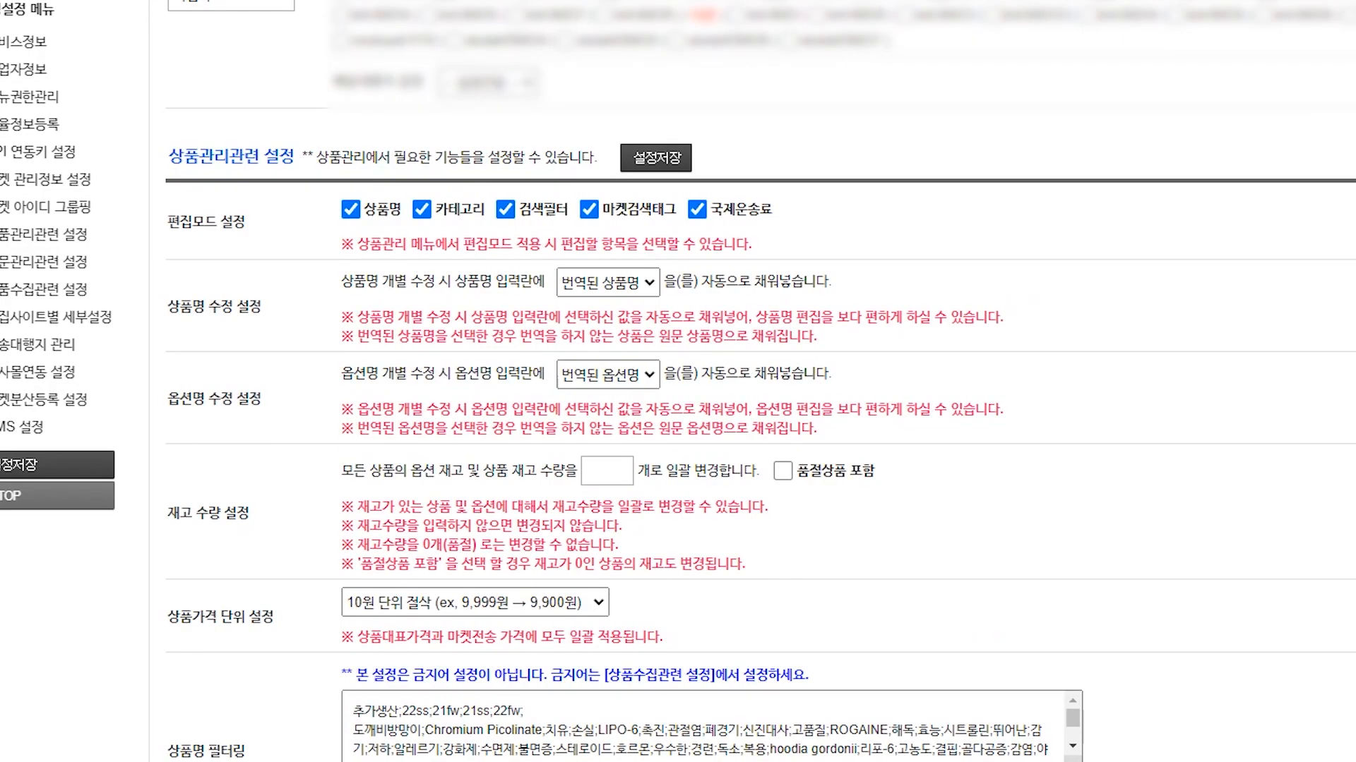
pyautogui.moveTo(168, 157); pyautogui.dragTo(316, 157)
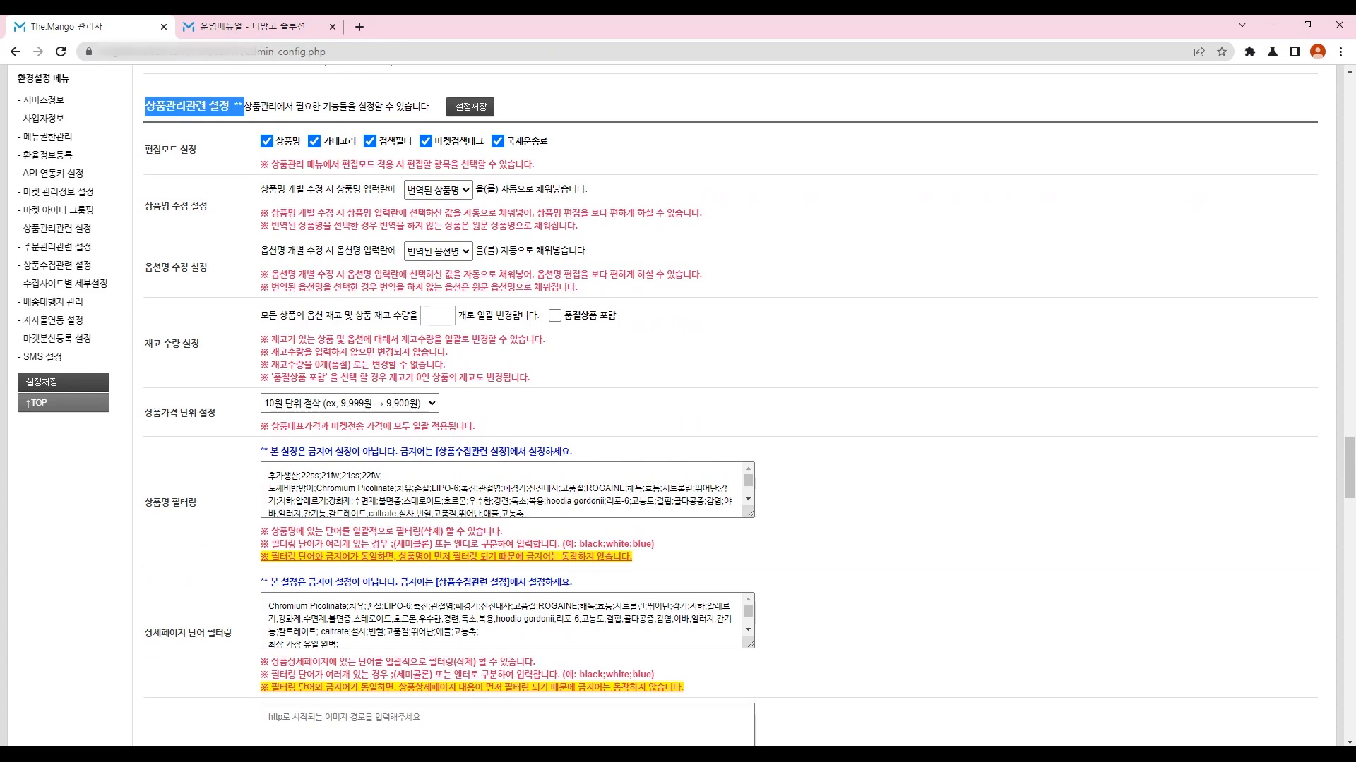
pyautogui.scroll(-10, 730, 407)
pyautogui.scroll(8, 730, 407)
pyautogui.moveTo(153, 362); pyautogui.dragTo(169, 362)
pyautogui.moveTo(177, 492); pyautogui.dragTo(232, 492)
pyautogui.moveTo(204, 619); pyautogui.dragTo(231, 619)
pyautogui.click(231, 620)
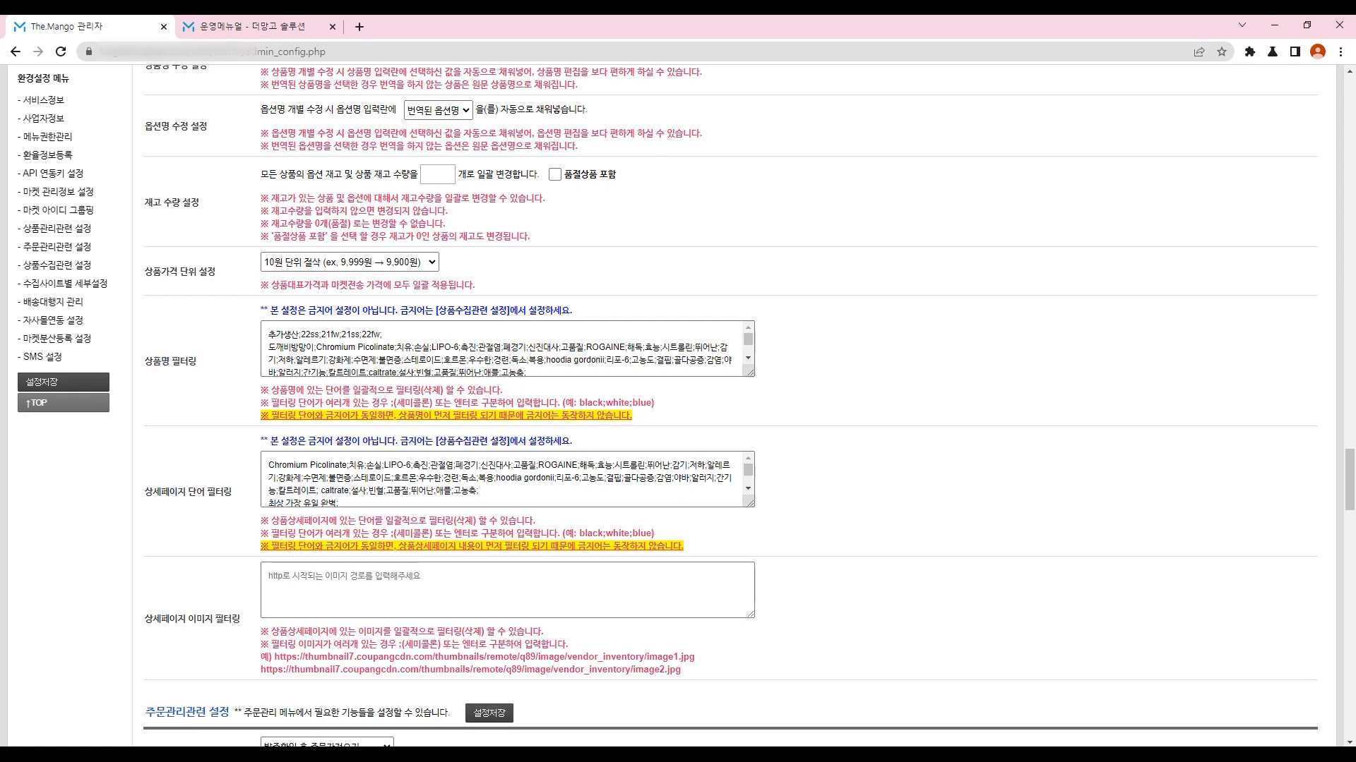
pyautogui.click(527, 464)
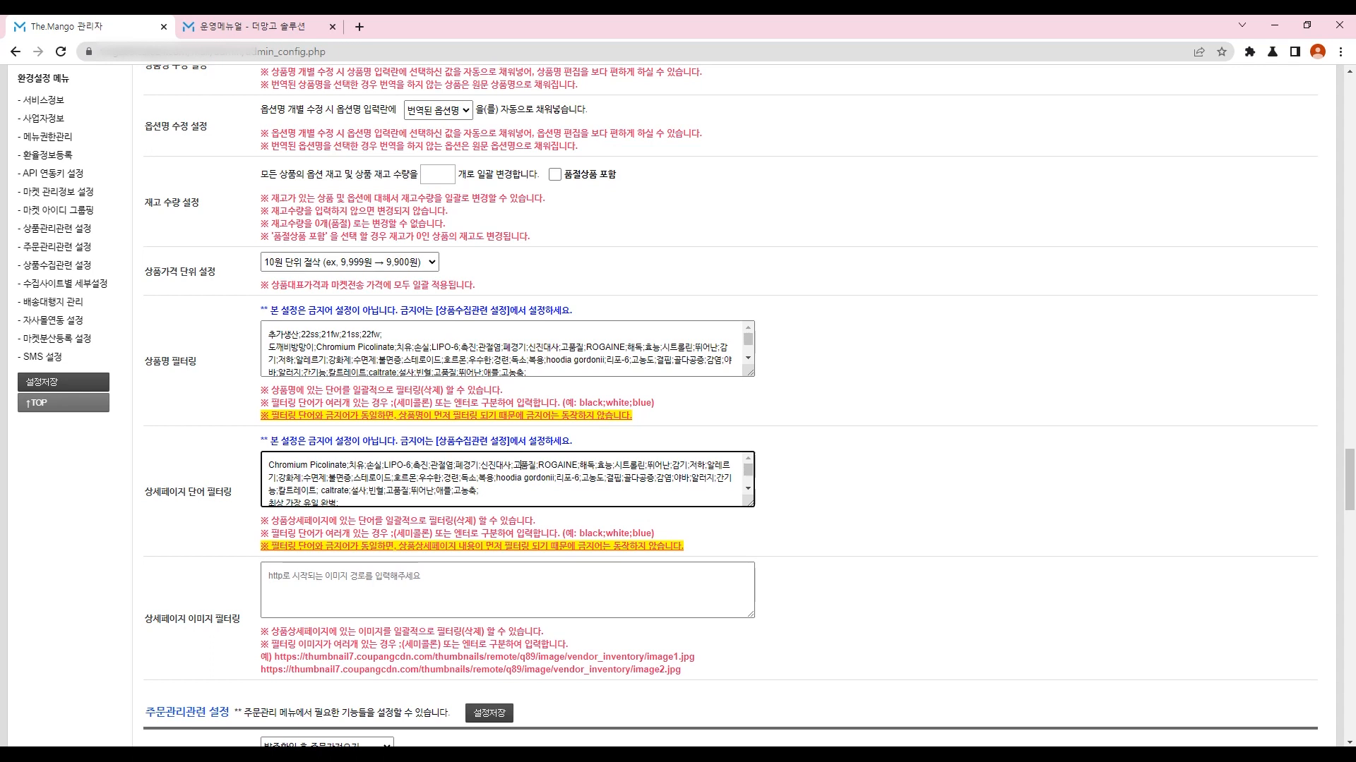
pyautogui.moveTo(487, 465)
pyautogui.mouseDown()
pyautogui.moveTo(504, 464)
pyautogui.moveTo(463, 465)
pyautogui.moveTo(481, 465)
pyautogui.mouseUp()
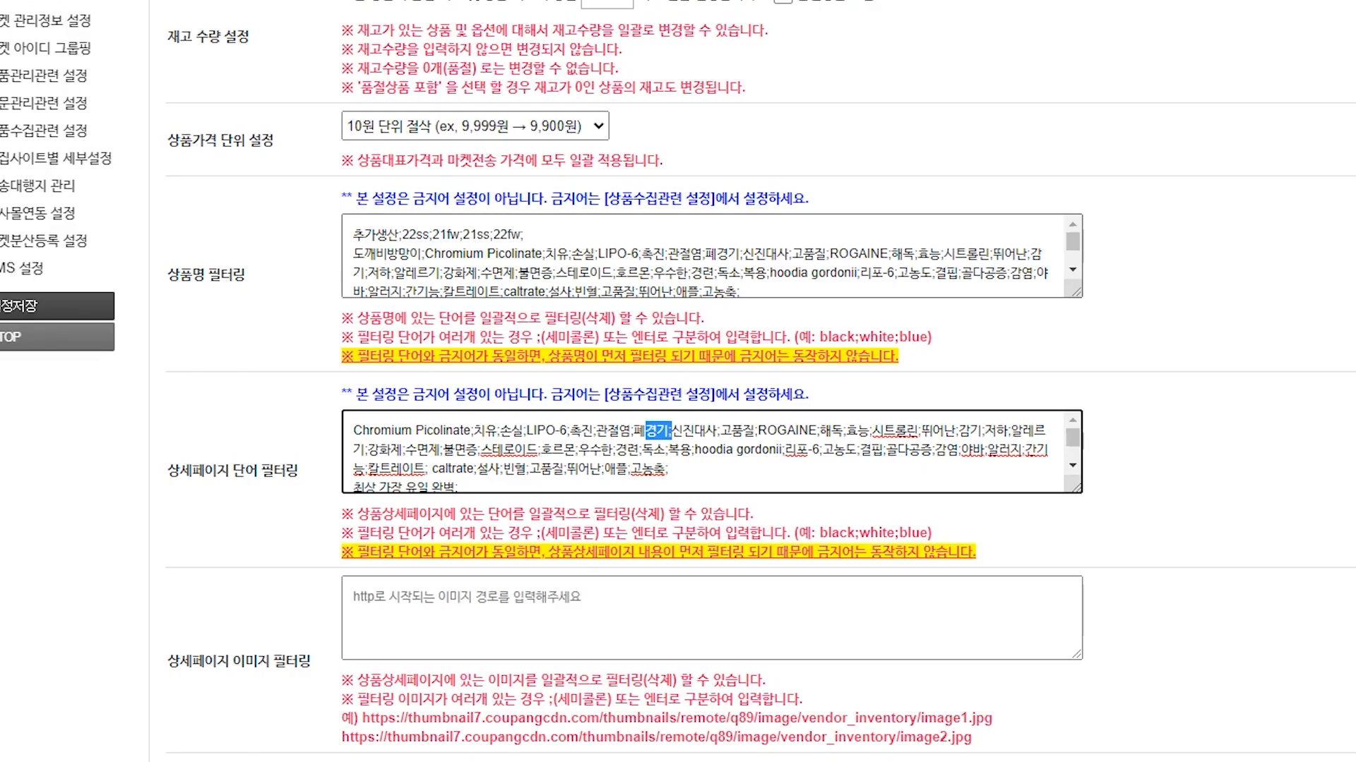
pyautogui.moveTo(328, 360); pyautogui.dragTo(298, 375)
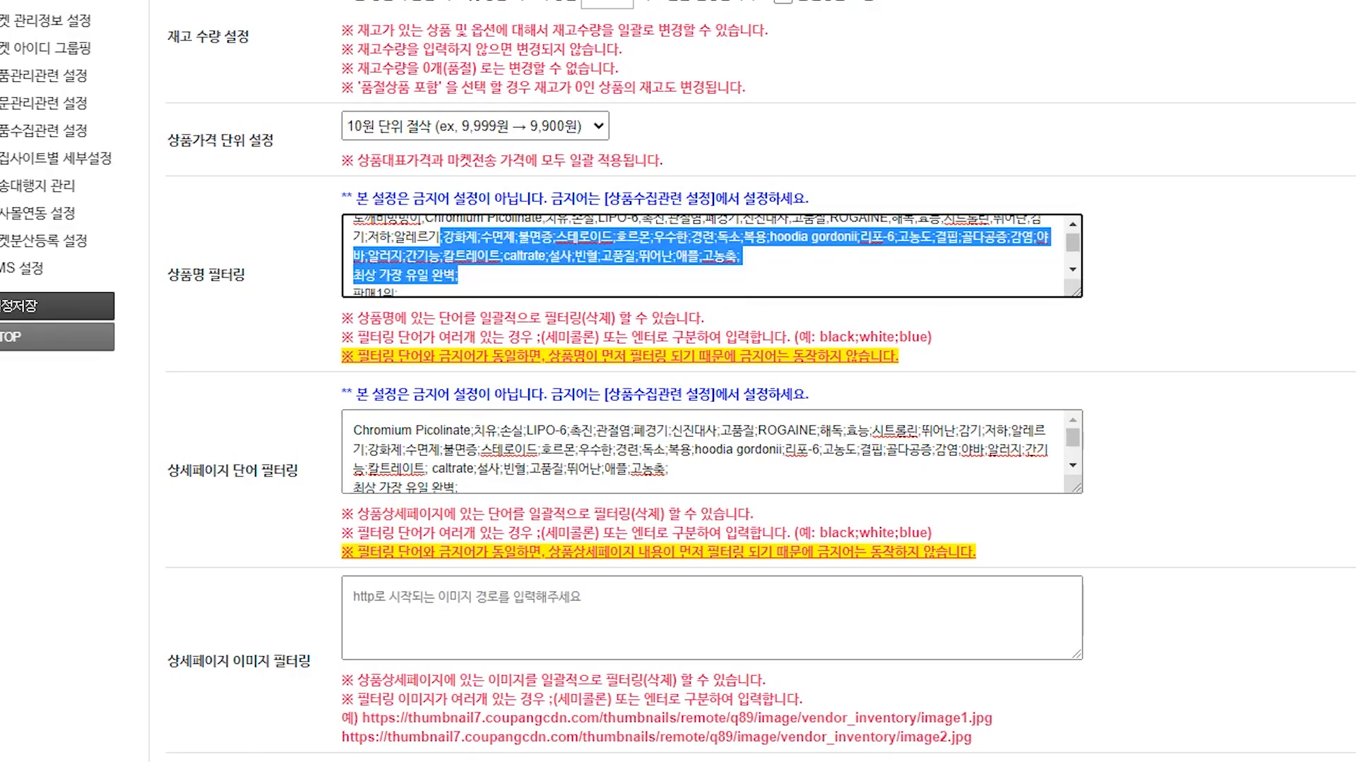
pyautogui.moveTo(480, 238); pyautogui.dragTo(675, 257)
pyautogui.scroll(3, 676, 257)
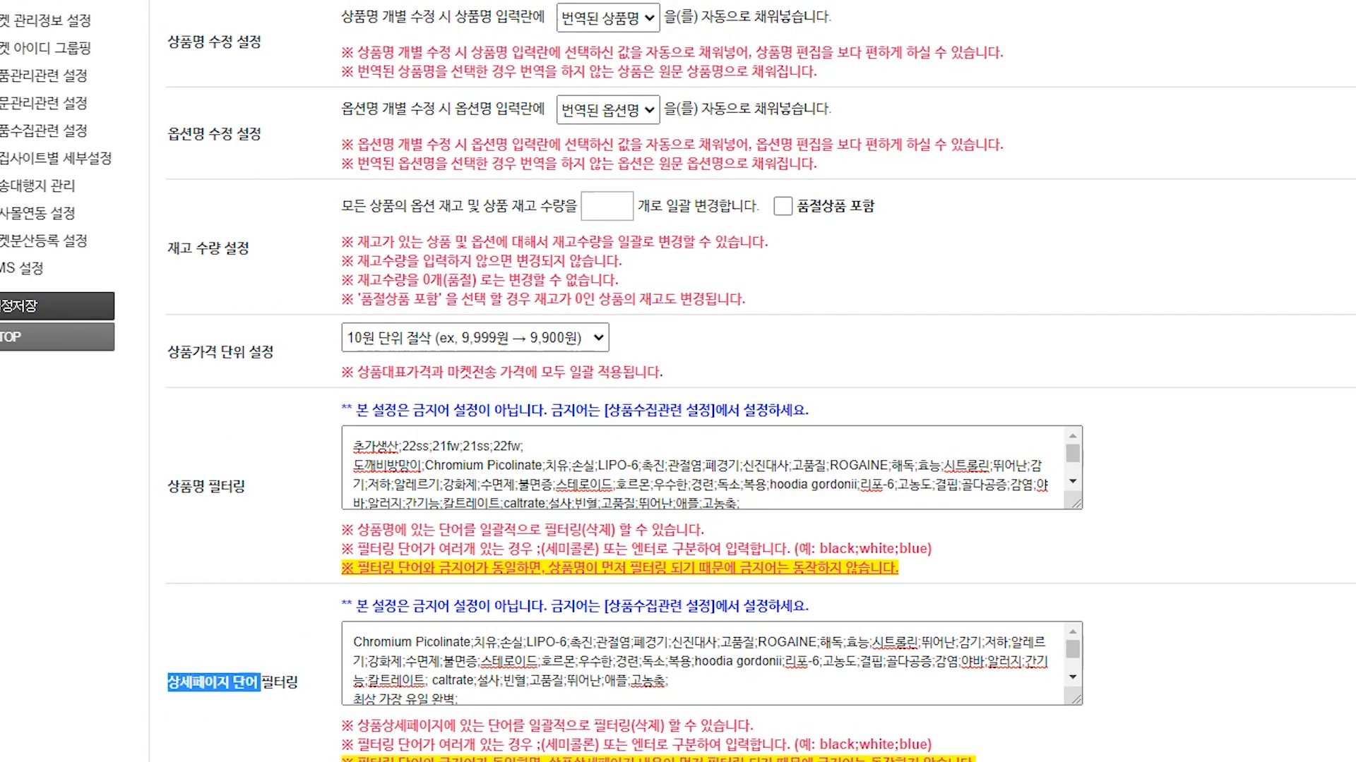
pyautogui.click(961, 662)
pyautogui.scroll(-3, 961, 661)
pyautogui.moveTo(167, 661); pyautogui.dragTo(312, 662)
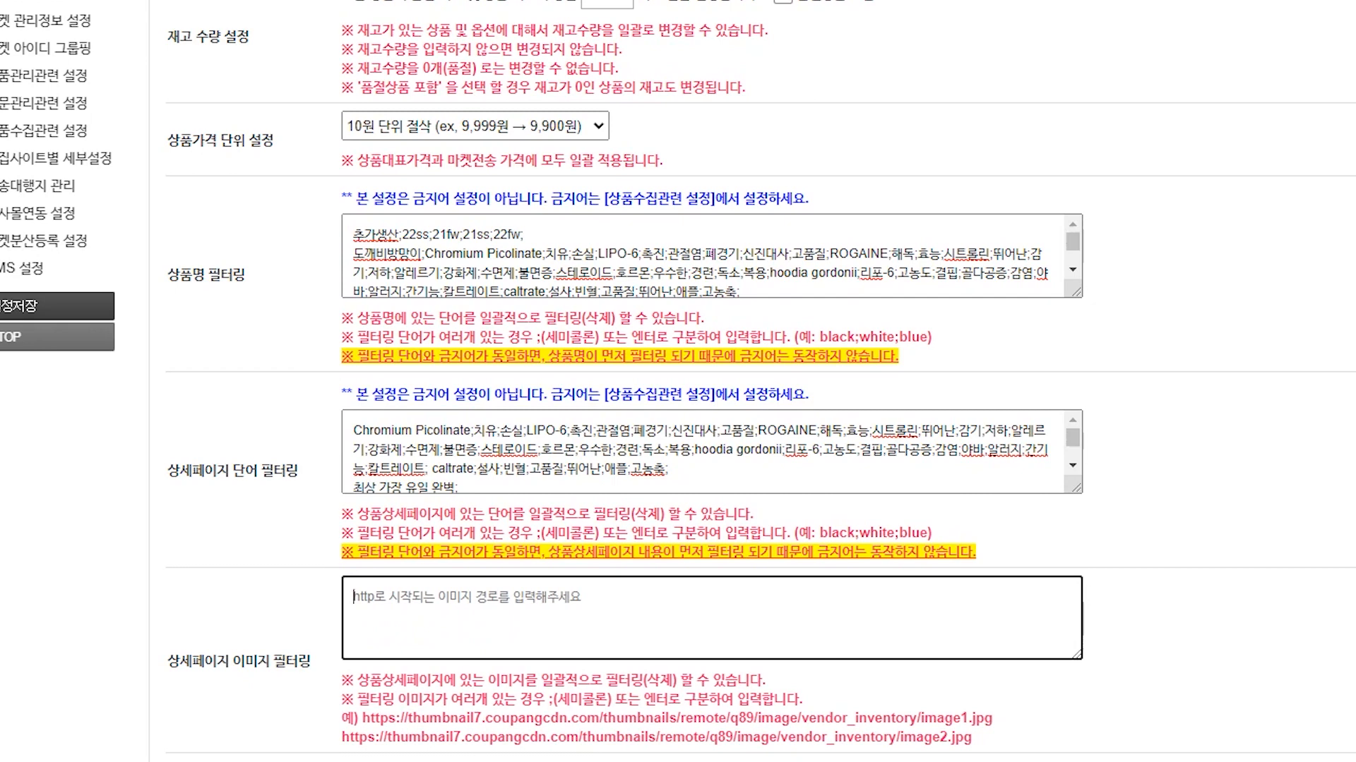
pyautogui.scroll(-8, 731, 406)
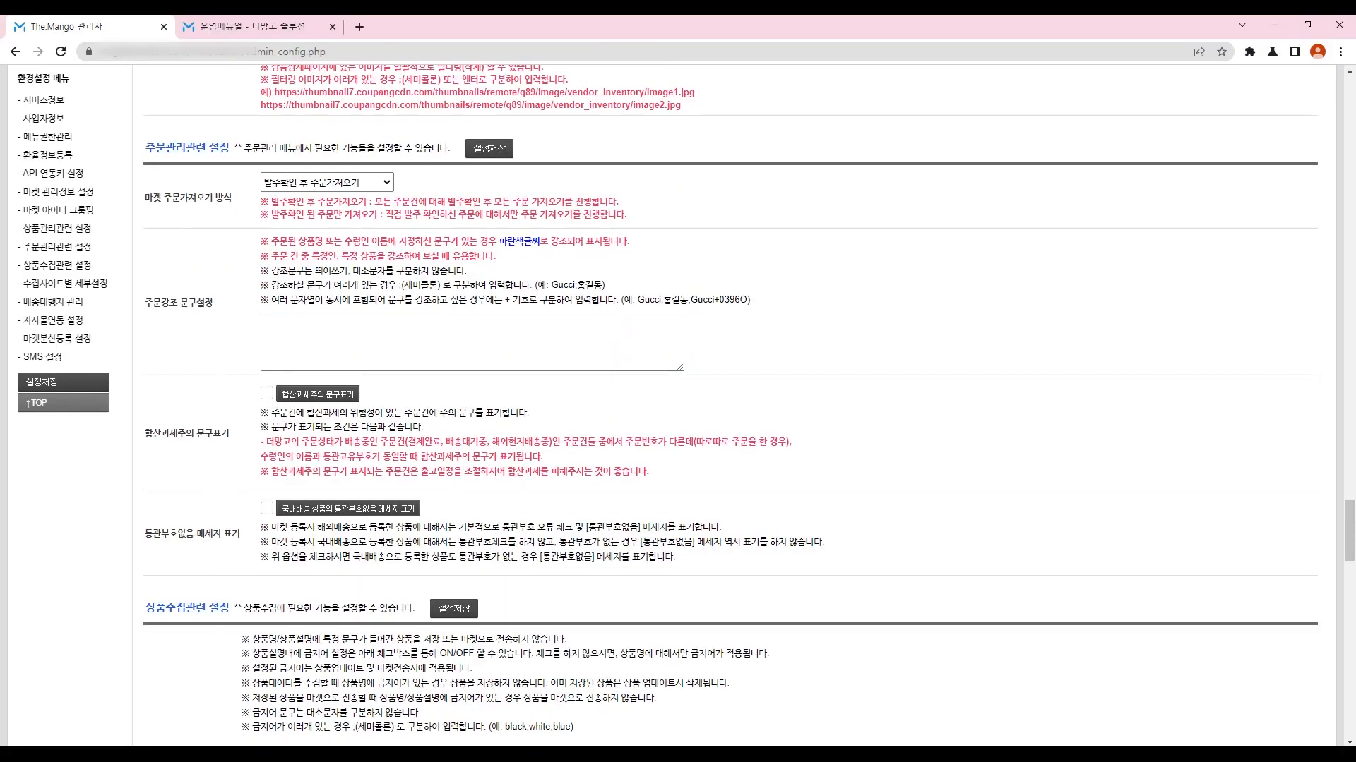
pyautogui.click(327, 182)
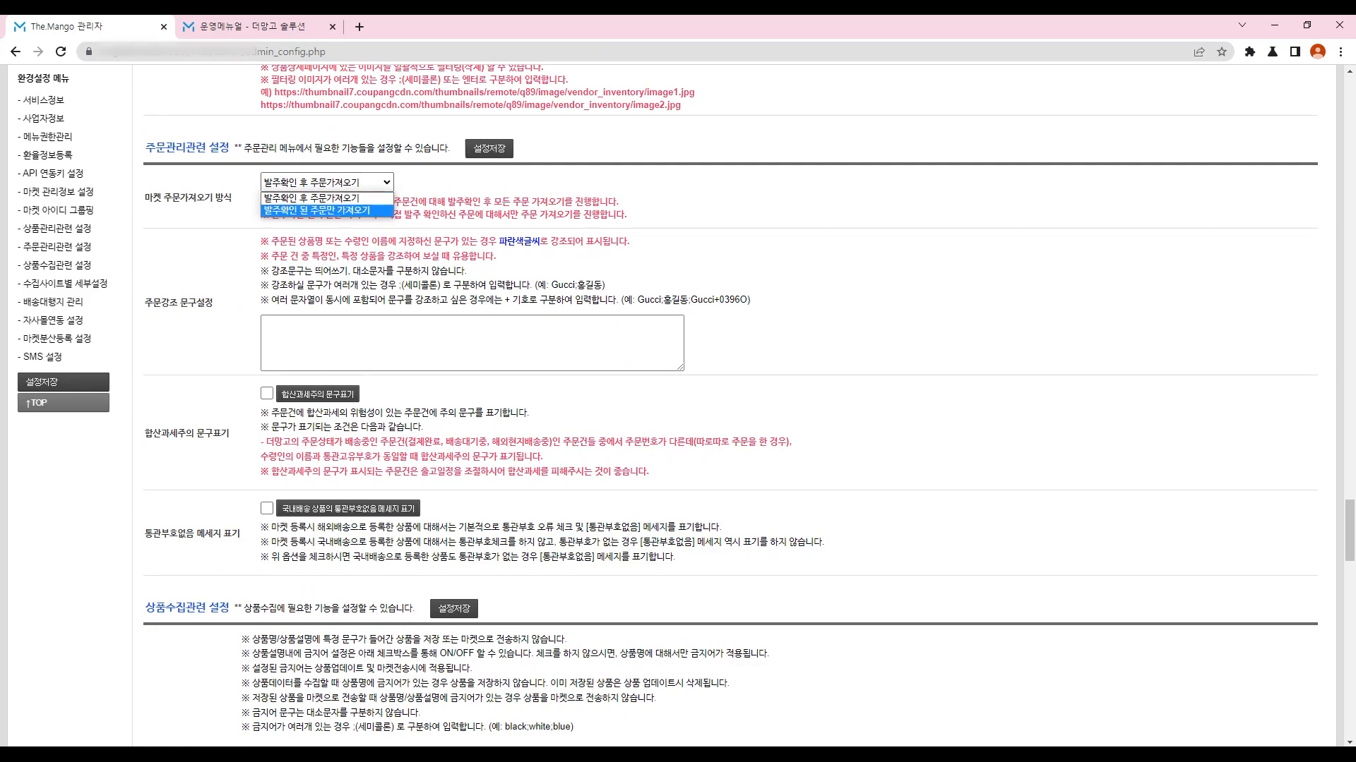
pyautogui.press('Escape')
pyautogui.scroll(-1, 731, 405)
pyautogui.scroll(-7, 731, 405)
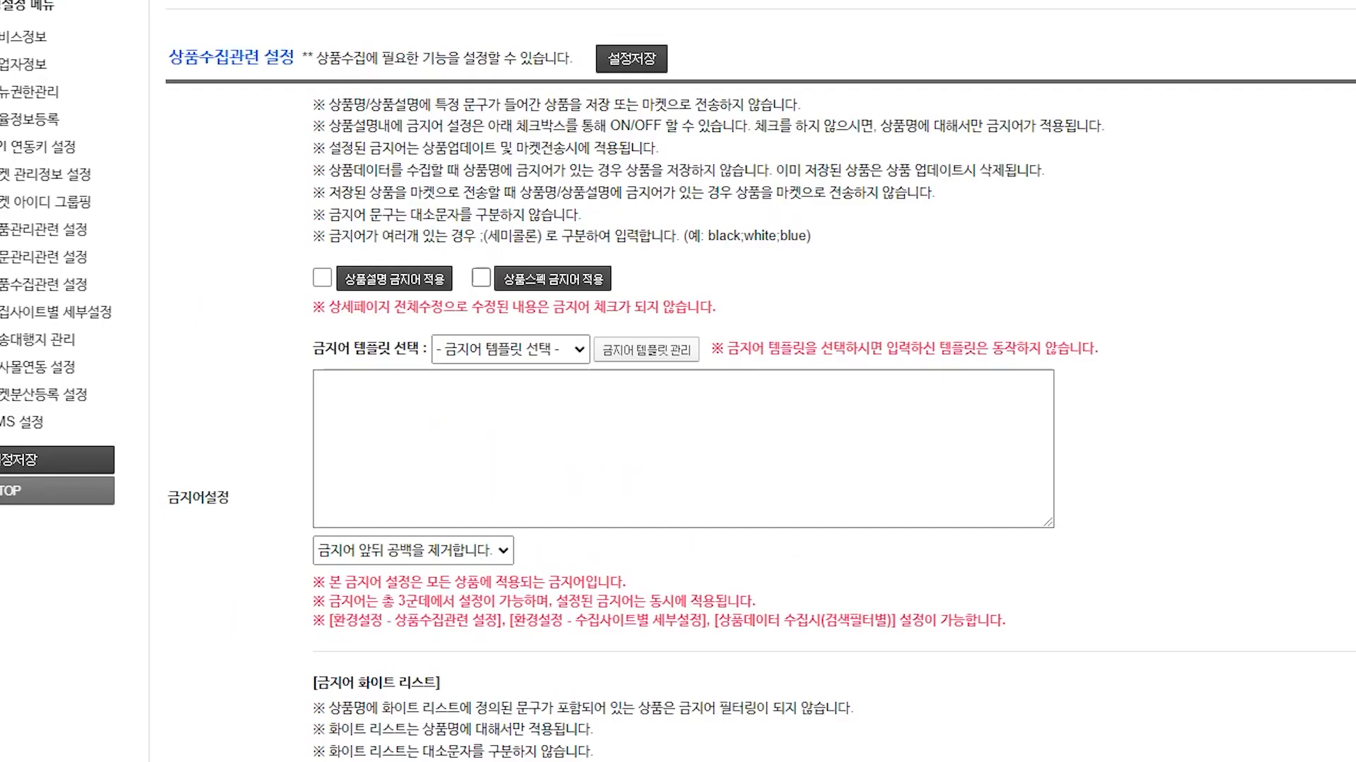
pyautogui.moveTo(145, 113); pyautogui.dragTo(150, 113)
pyautogui.moveTo(182, 58); pyautogui.dragTo(295, 58)
pyautogui.click(296, 58)
pyautogui.click(413, 550)
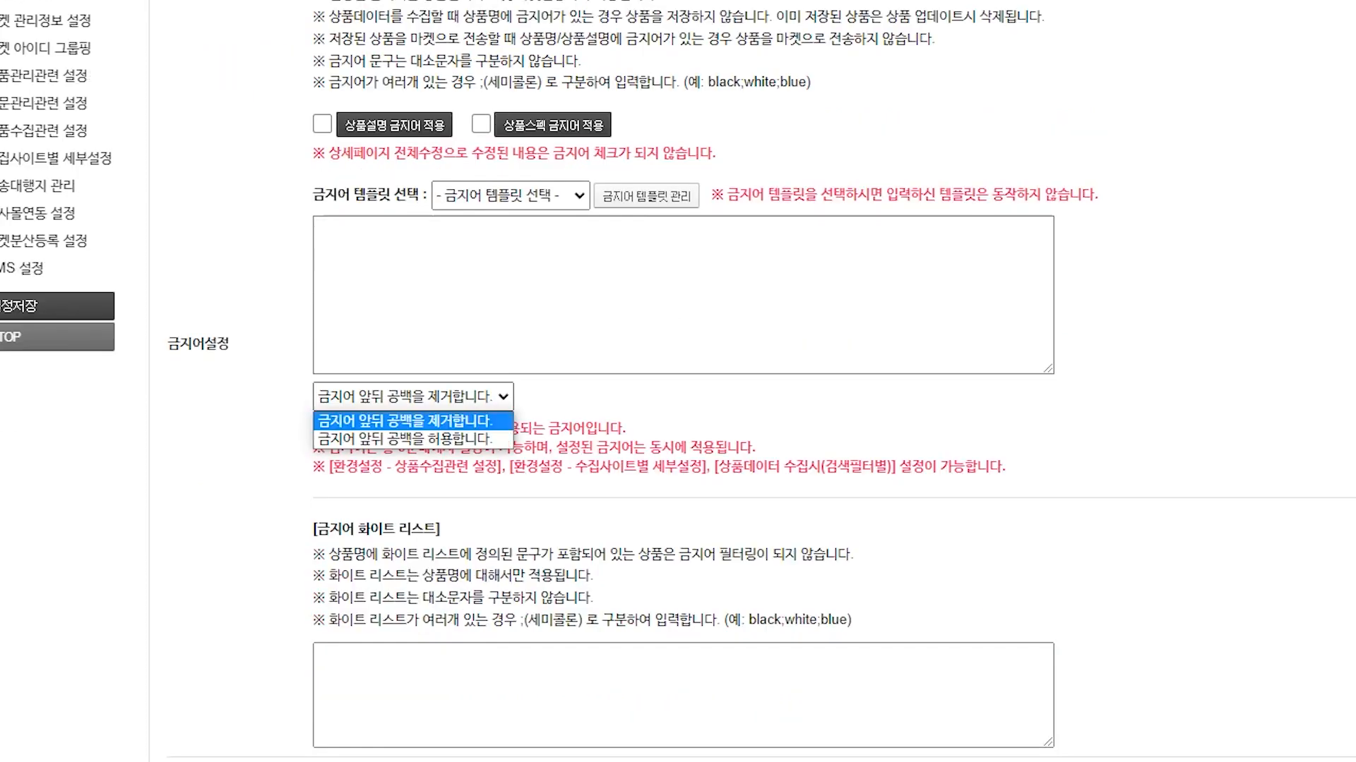
pyautogui.press('Escape')
pyautogui.click(325, 237)
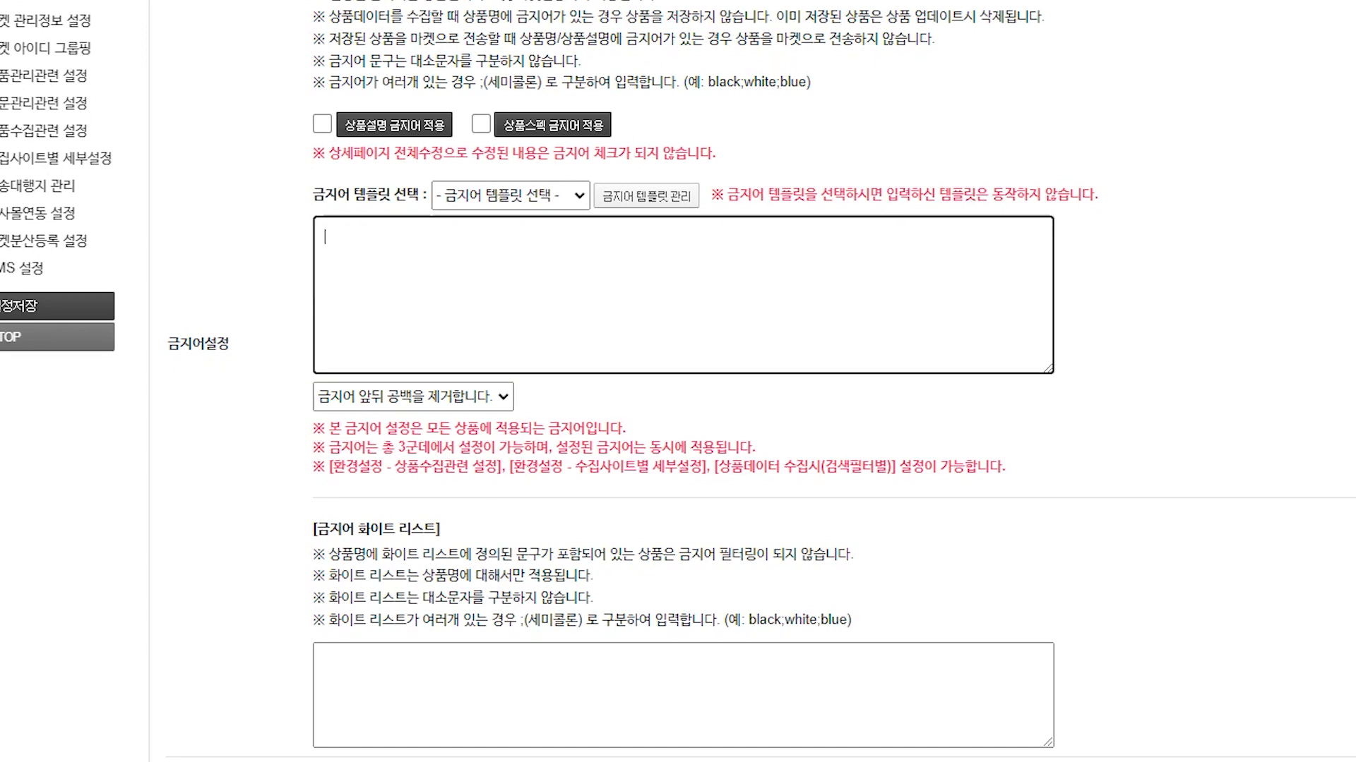
pyautogui.write('짱구;포켓몬;')
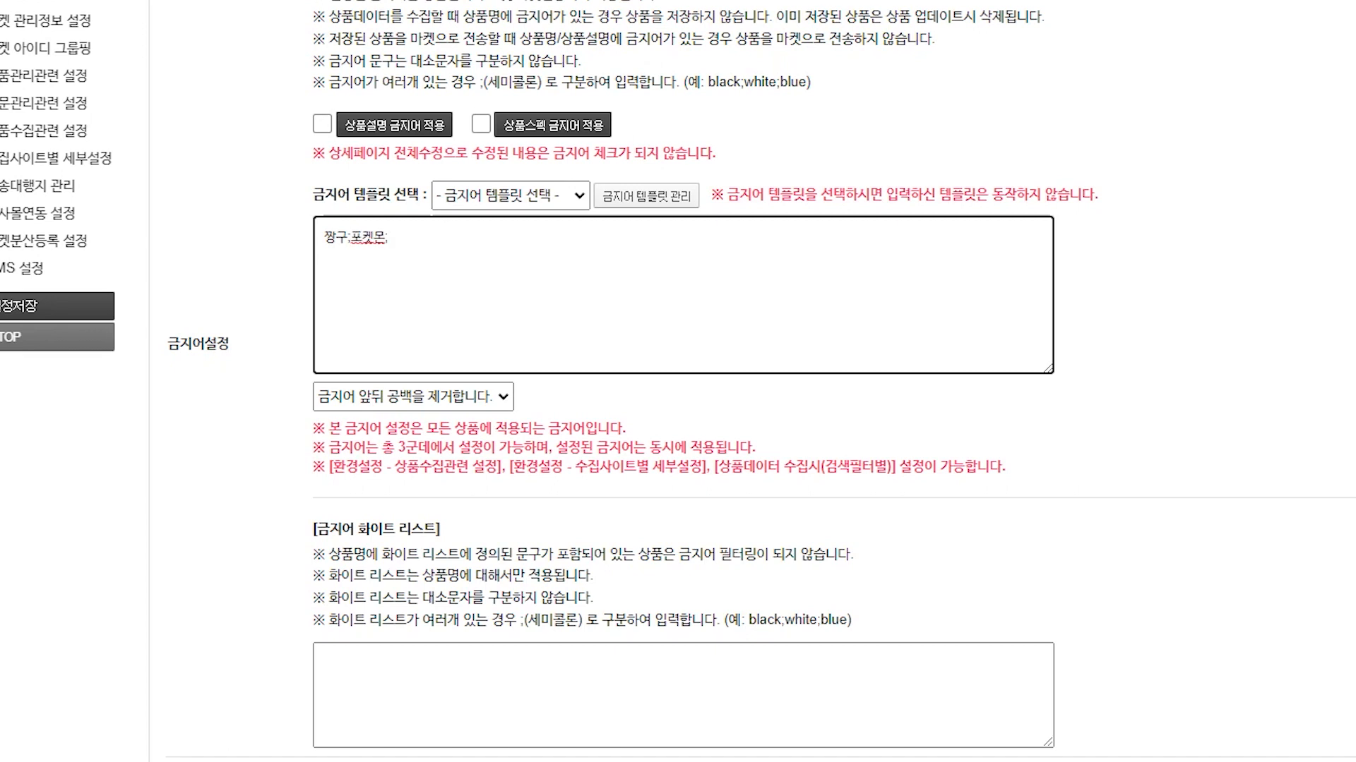
pyautogui.hotkey('ctrl', 'a')
pyautogui.press('BackSpace')
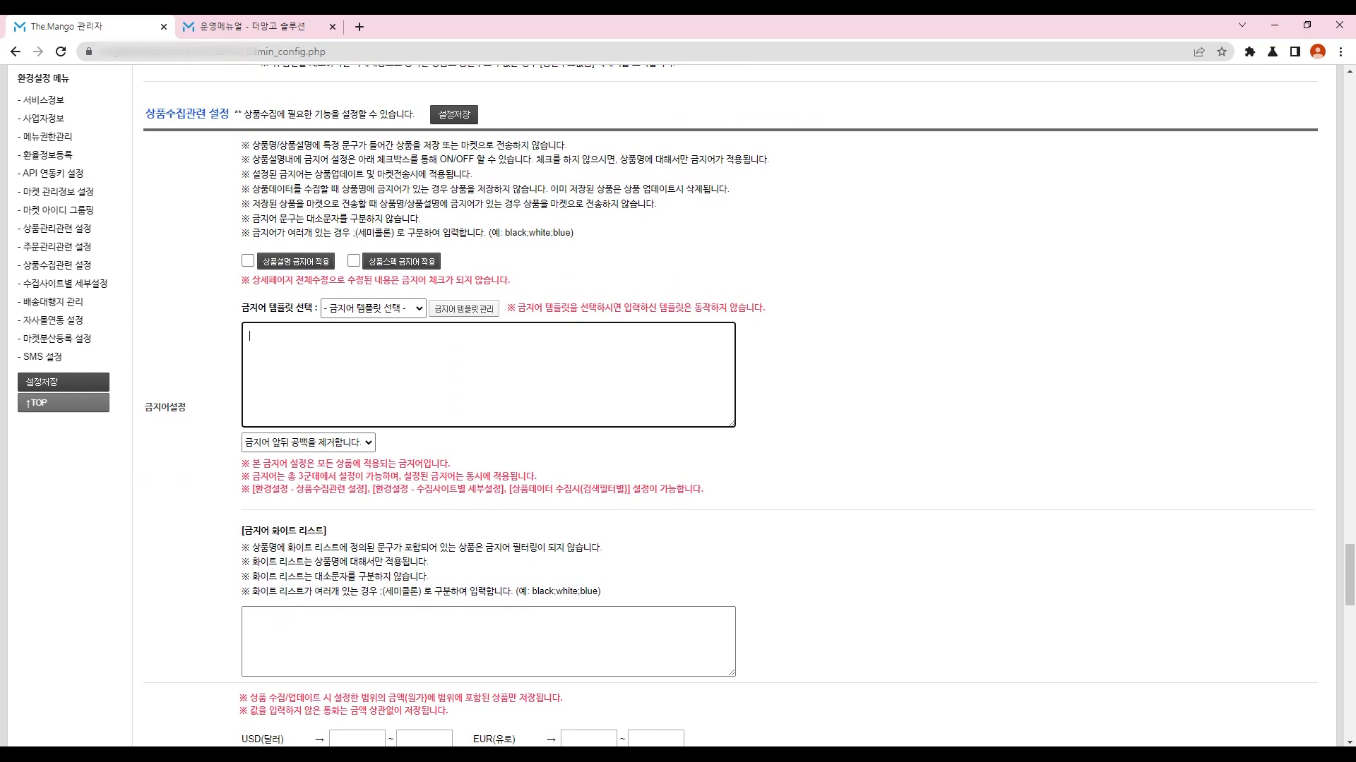
pyautogui.scroll(-8, 729, 405)
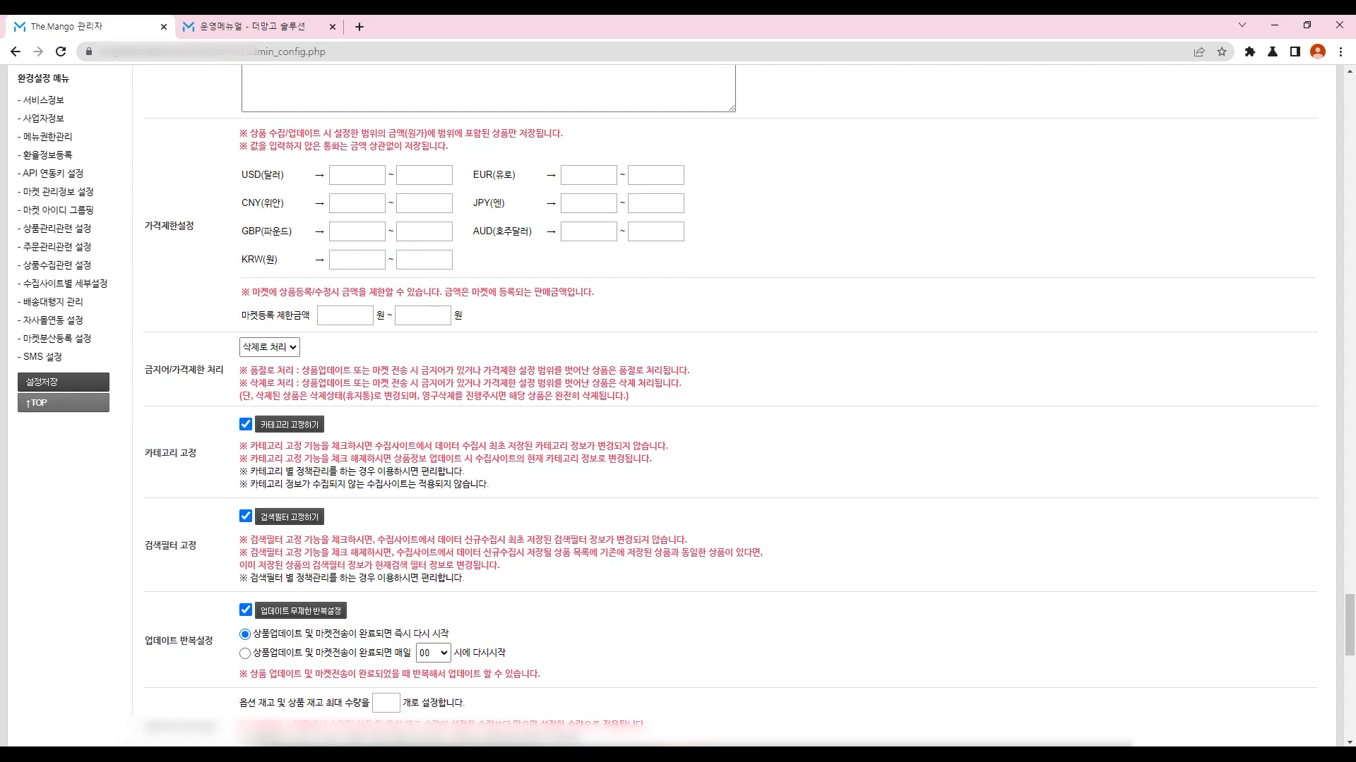
pyautogui.scroll(-3, 730, 404)
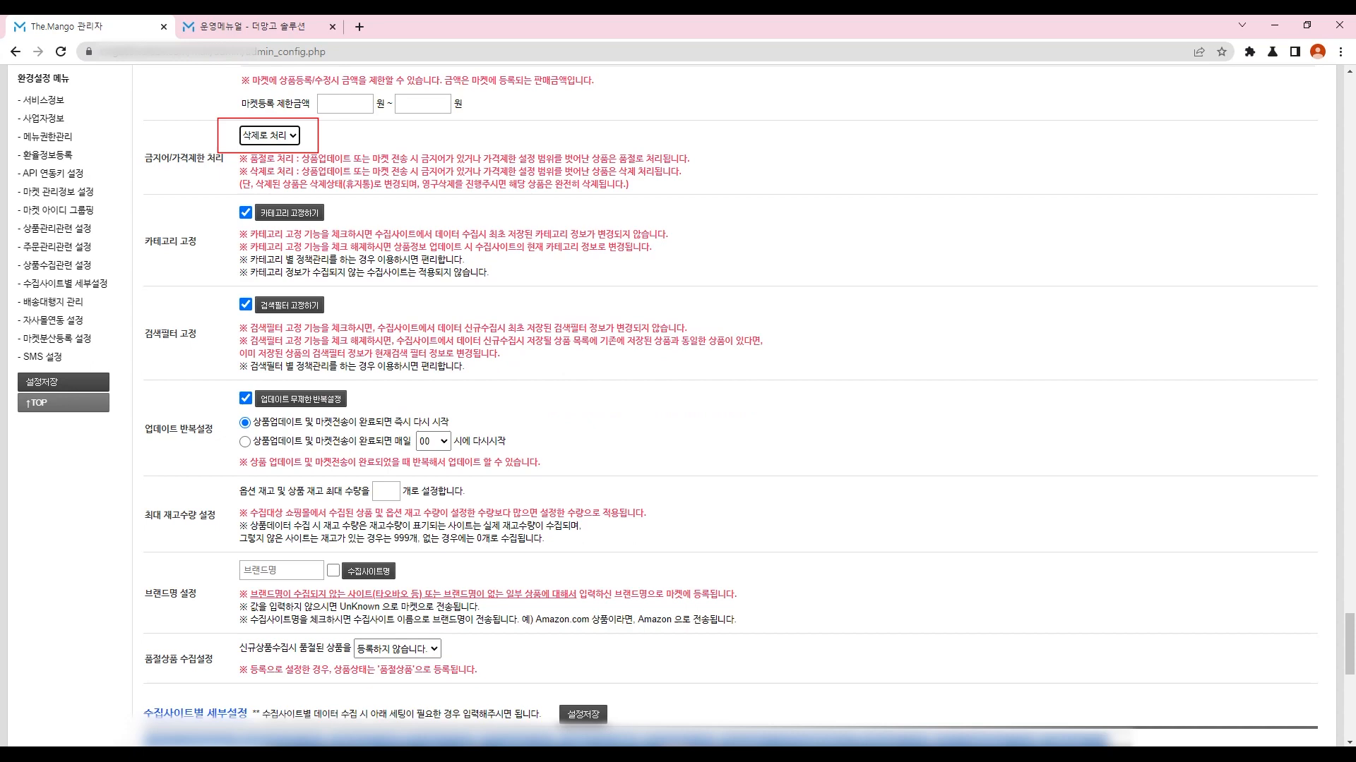
pyautogui.scroll(-9, 729, 405)
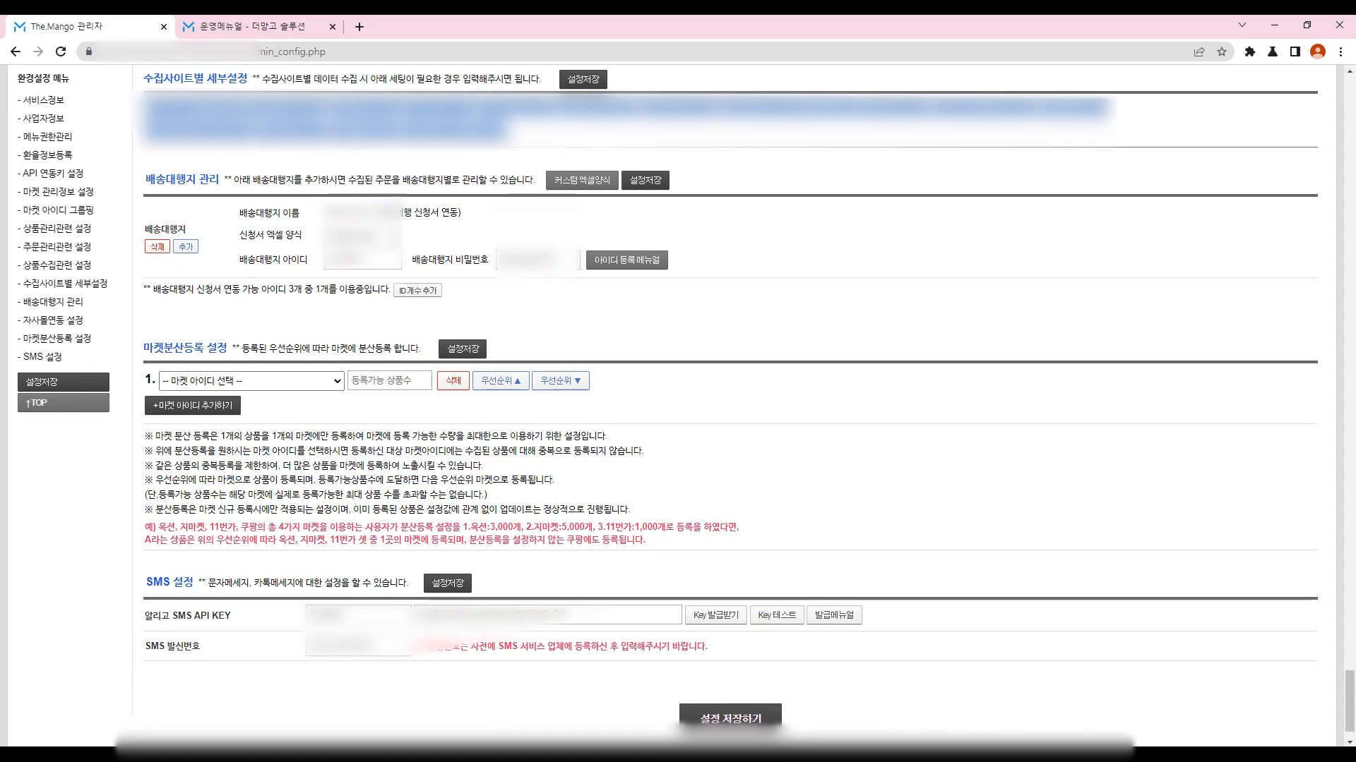
# Step: Highlight and clear text around the SMS settings and the SMS sender number
pyautogui.scroll(-1, 731, 406)
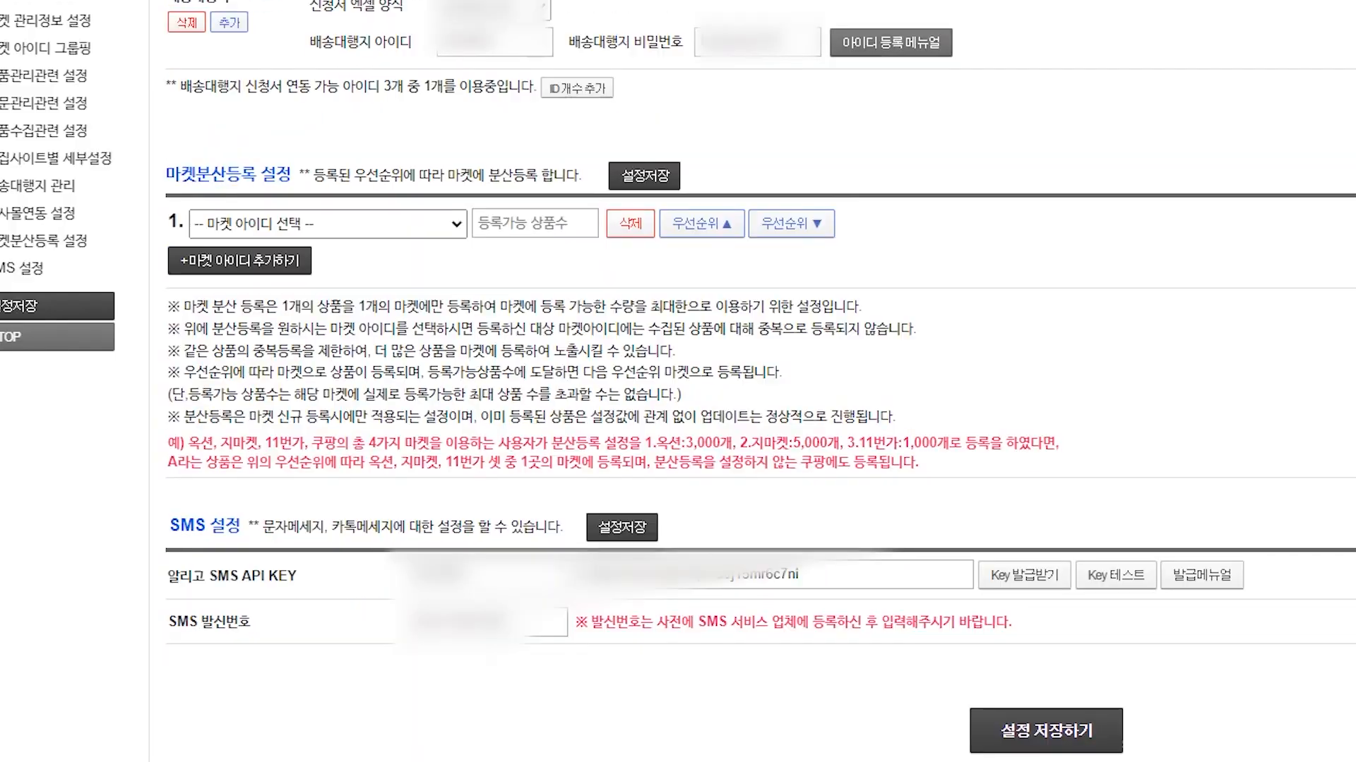
pyautogui.moveTo(145, 569); pyautogui.dragTo(146, 179)
pyautogui.moveTo(339, 494); pyautogui.dragTo(409, 527)
pyautogui.click(411, 528)
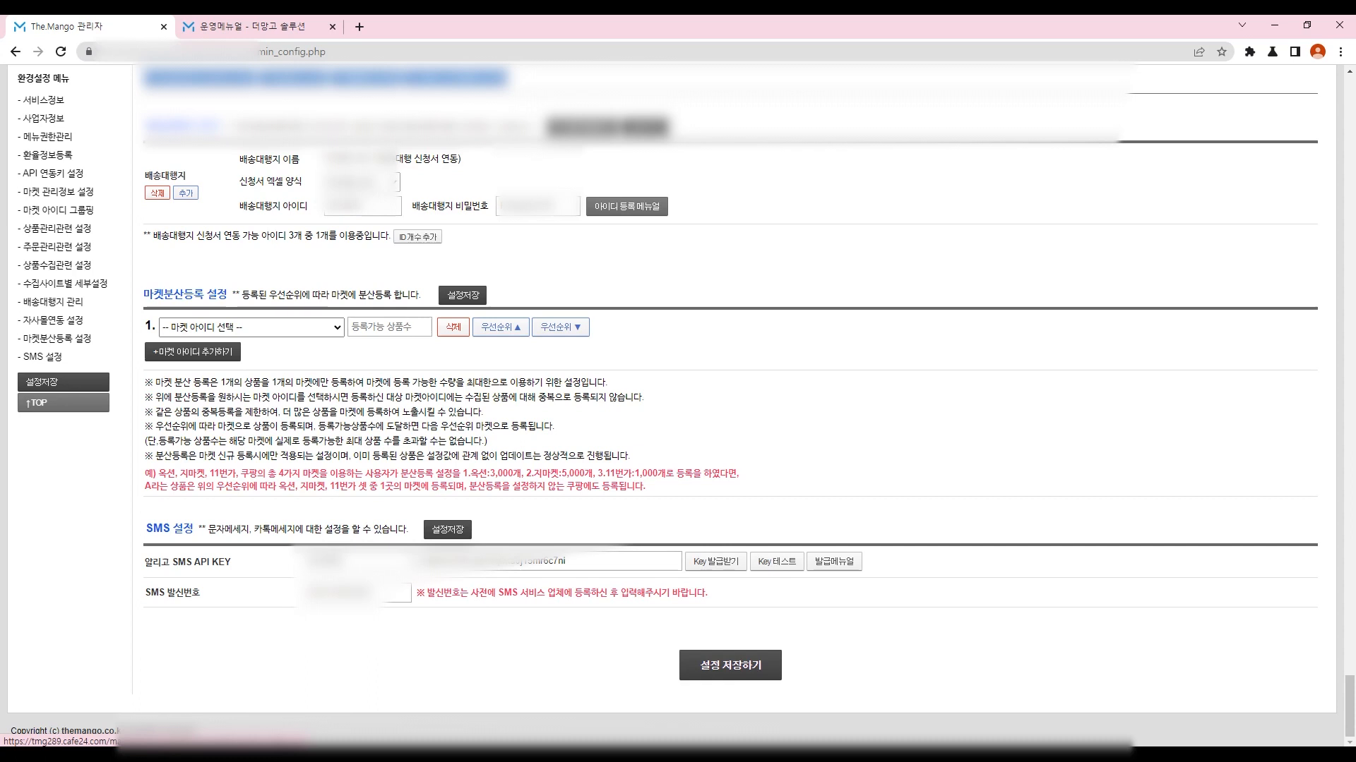
pyautogui.moveTo(423, 593); pyautogui.dragTo(310, 593)
pyautogui.click(311, 593)
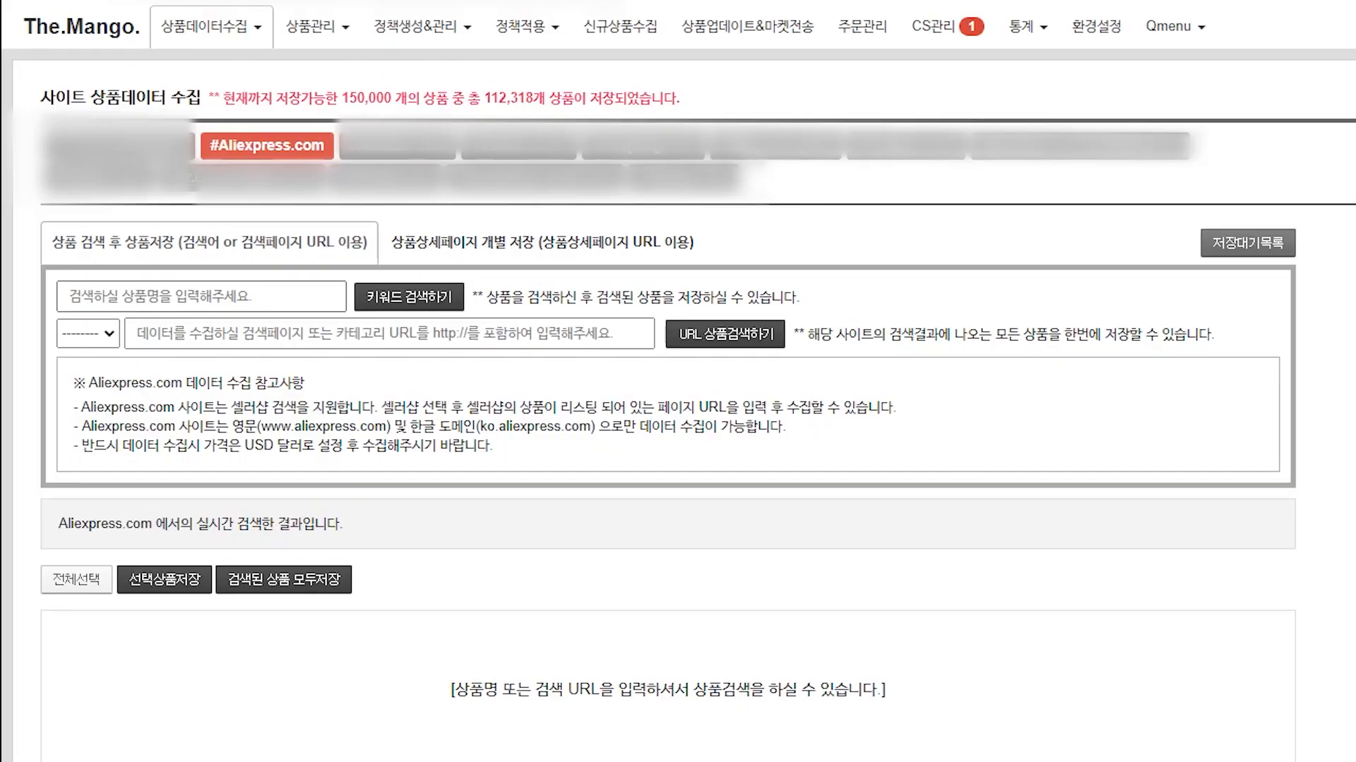
# Step: Select the keyword field and the category URL field, then open a new browser tab
pyautogui.click(44, 266)
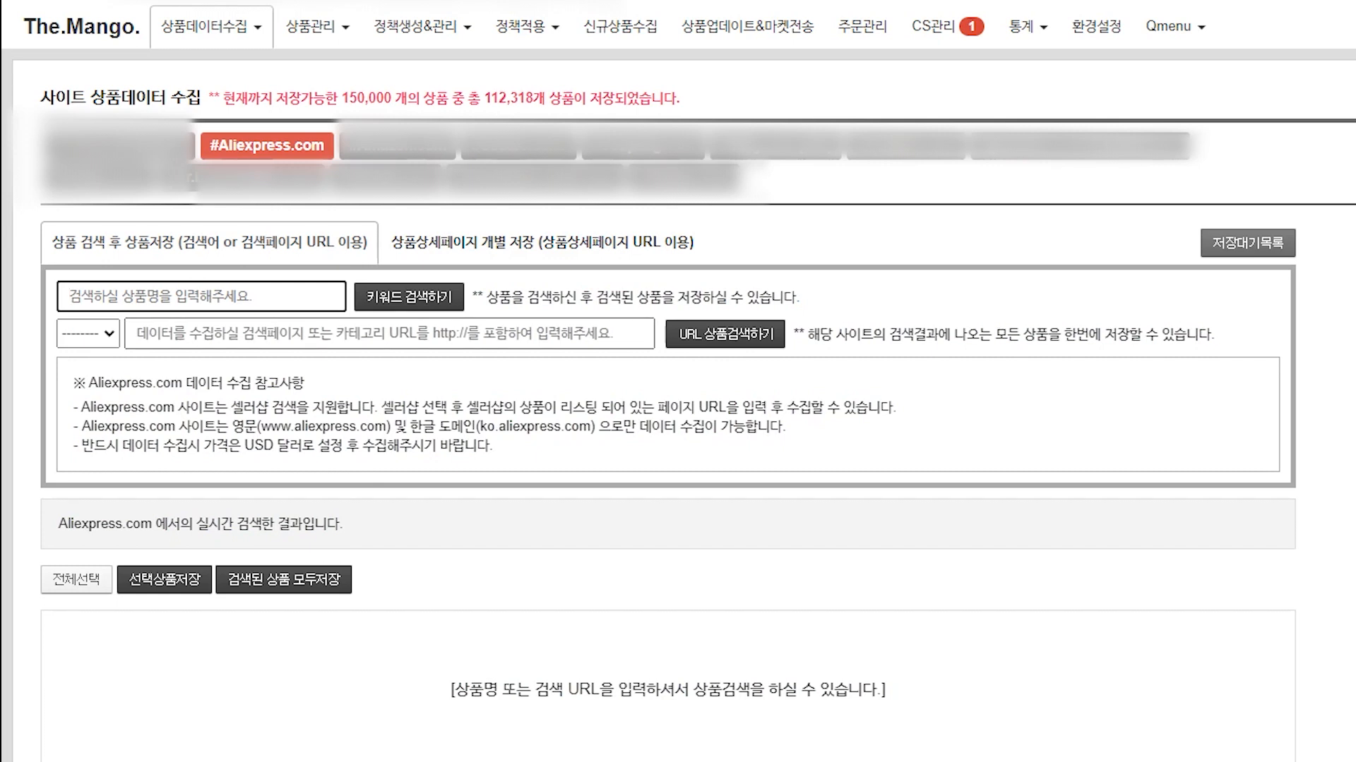
pyautogui.click(389, 333)
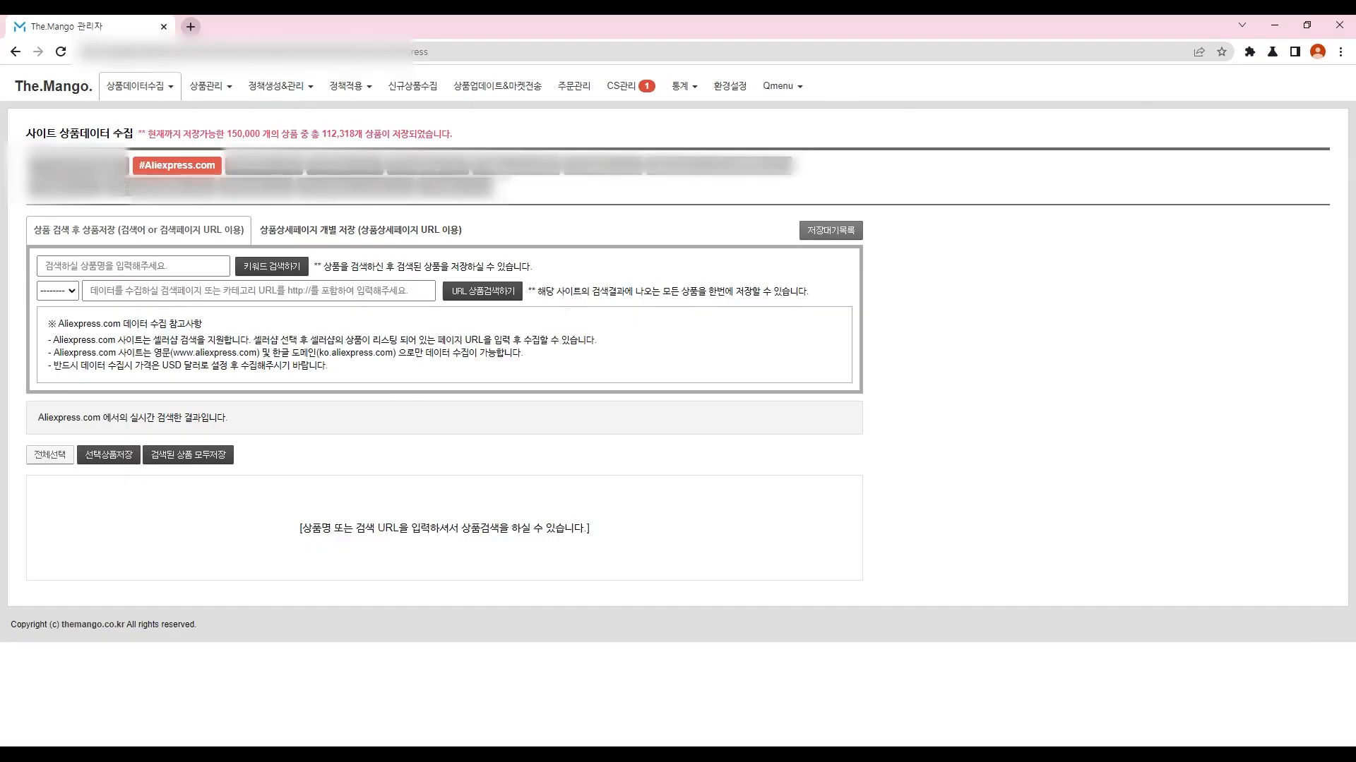
pyautogui.hotkey('ctrl', 't')
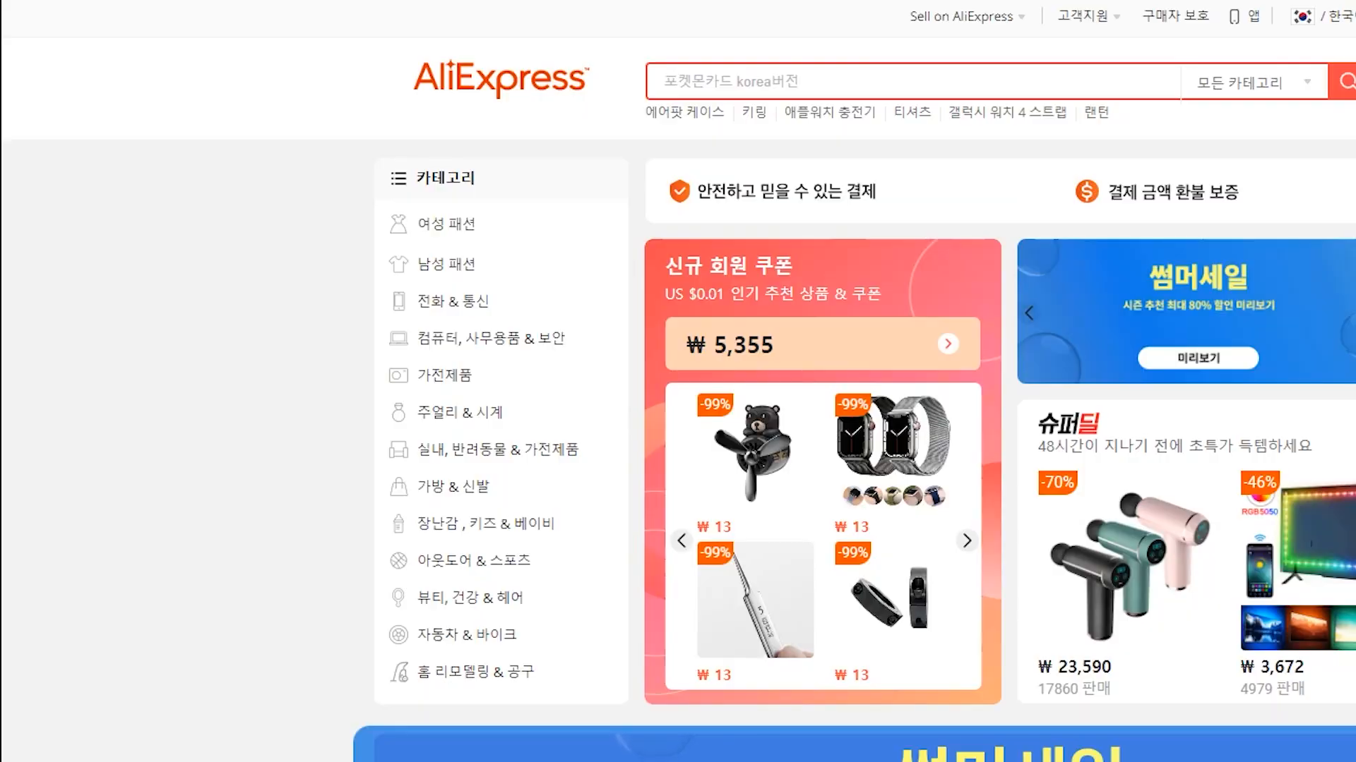
# Step: Copy the AliExpress category list as plain text via Notepad into column A, closing Notepad unsaved
pyautogui.moveTo(395, 152); pyautogui.dragTo(564, 676)
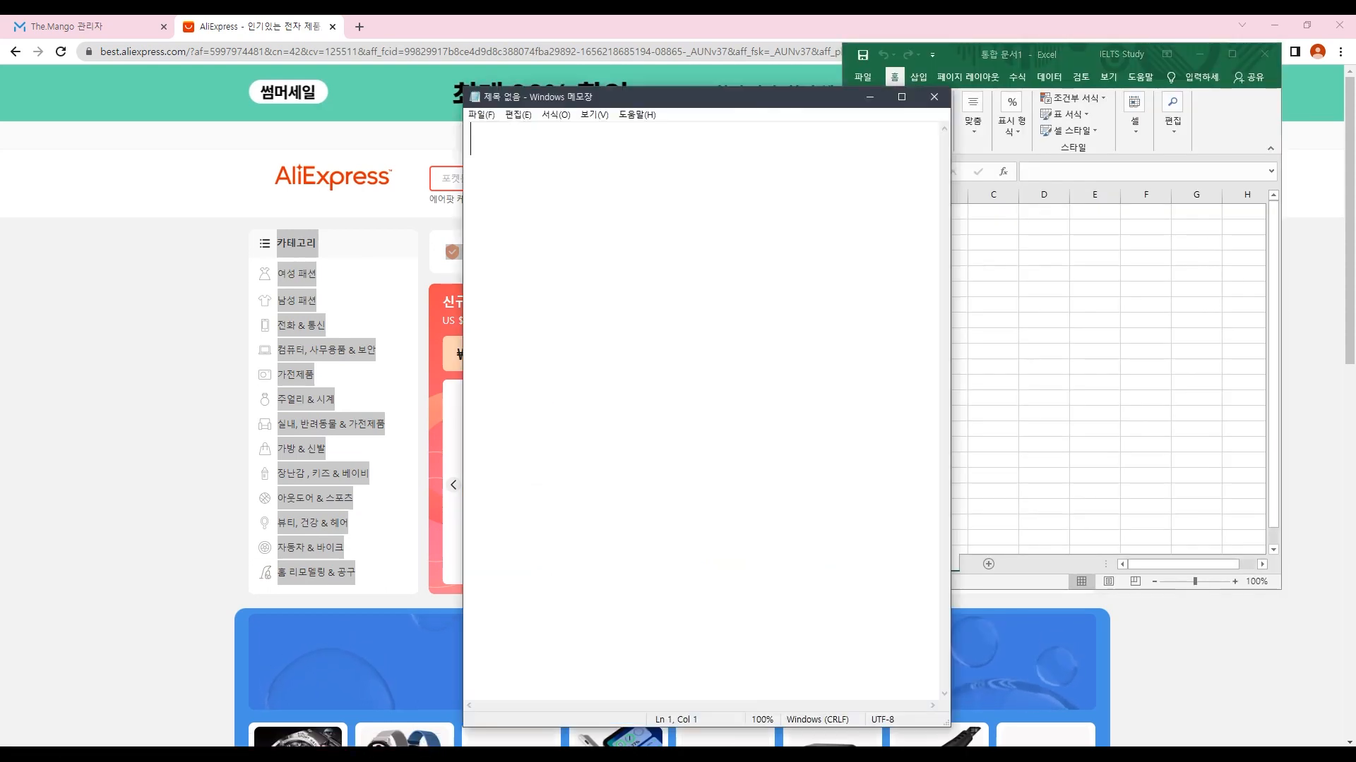
pyautogui.write('카테고리 여성 패션 남성 패션 전화 & 통신 컴퓨터, 사무용품 & 보안 가전제품 주얼리 & 시계 실내, 반려동물 & 가전제품 가방 & 신발 장난감 , 키즈 & 베이비 아웃도어 & 스포츠 뷰티, 건강 & 헤어 자동차 & 바이크 홈 리모델링 & 공구')
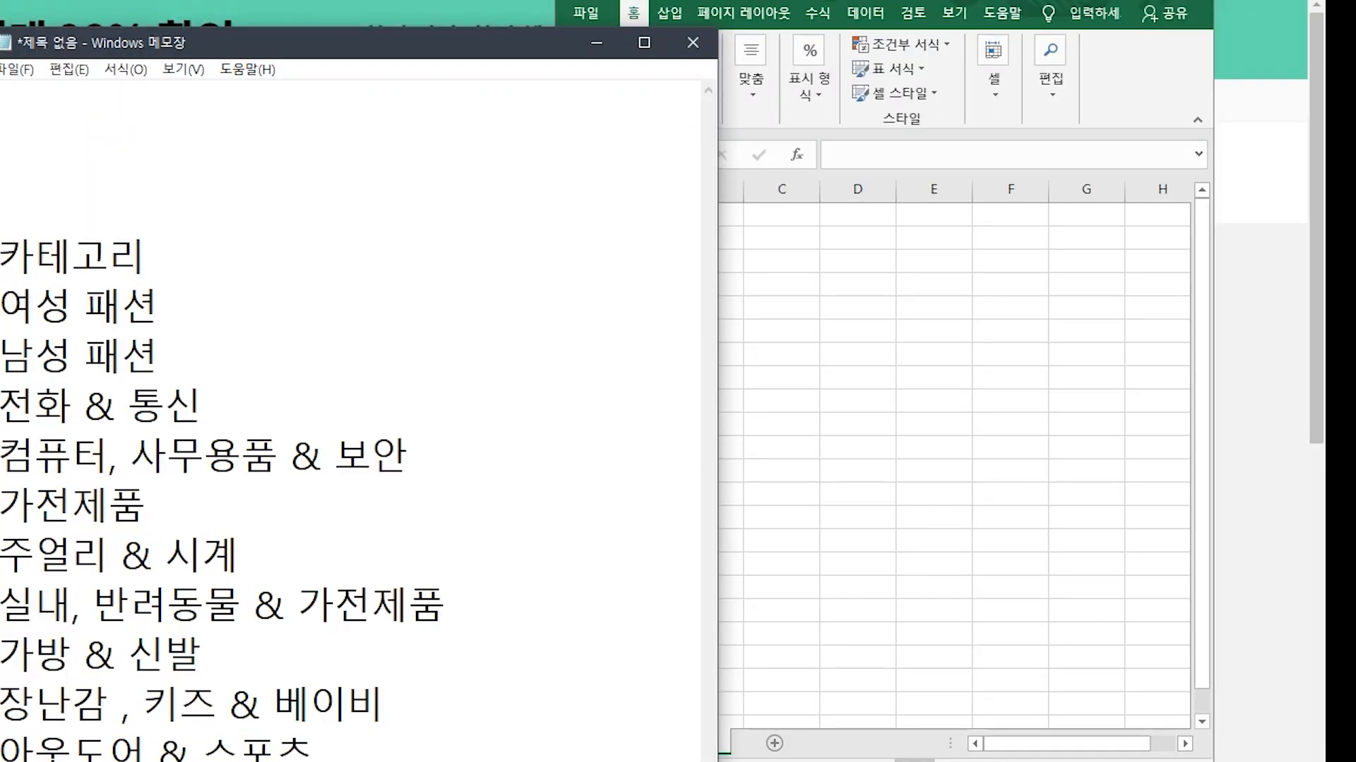
pyautogui.hotkey('ctrl', 'a')
pyautogui.hotkey('ctrl', 'c')
pyautogui.hotkey('alt', 'Tab')
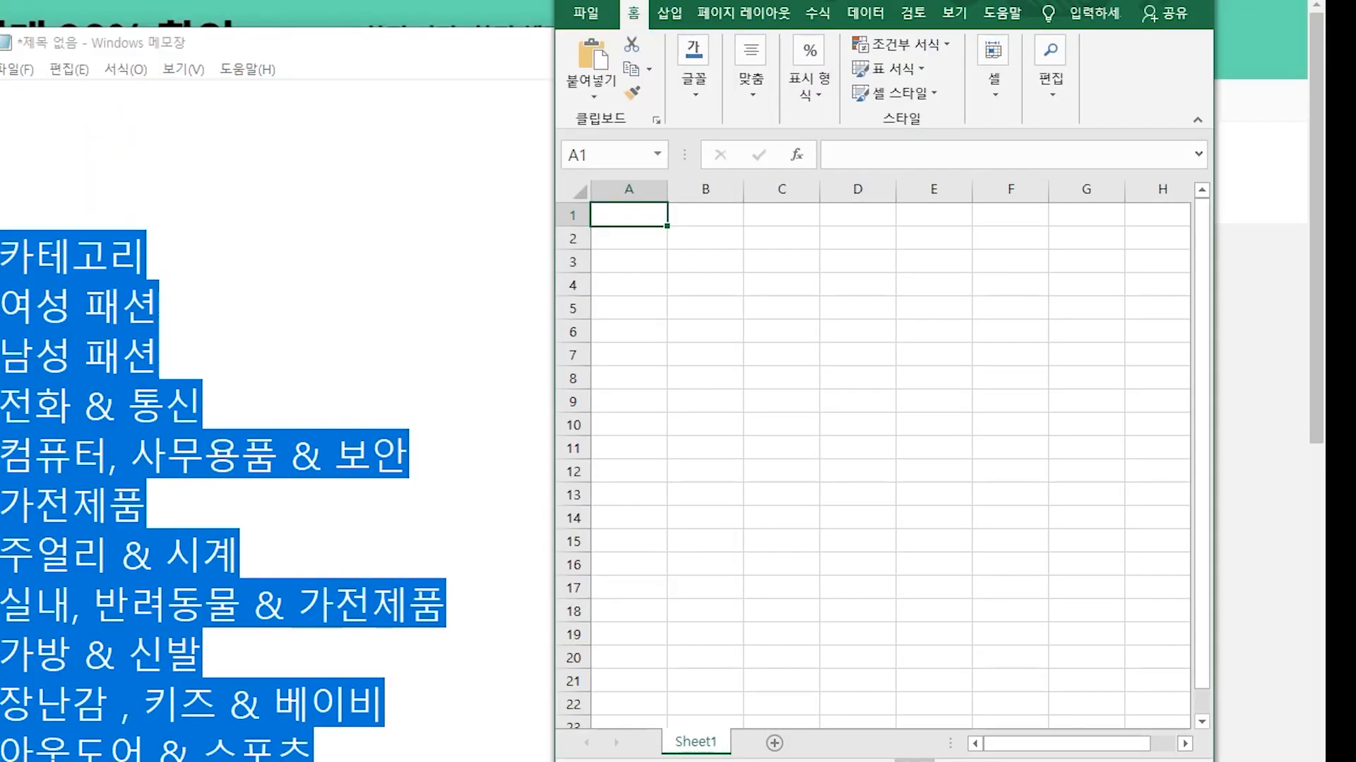
pyautogui.hotkey('ctrl', 'v')
pyautogui.click(780, 330)
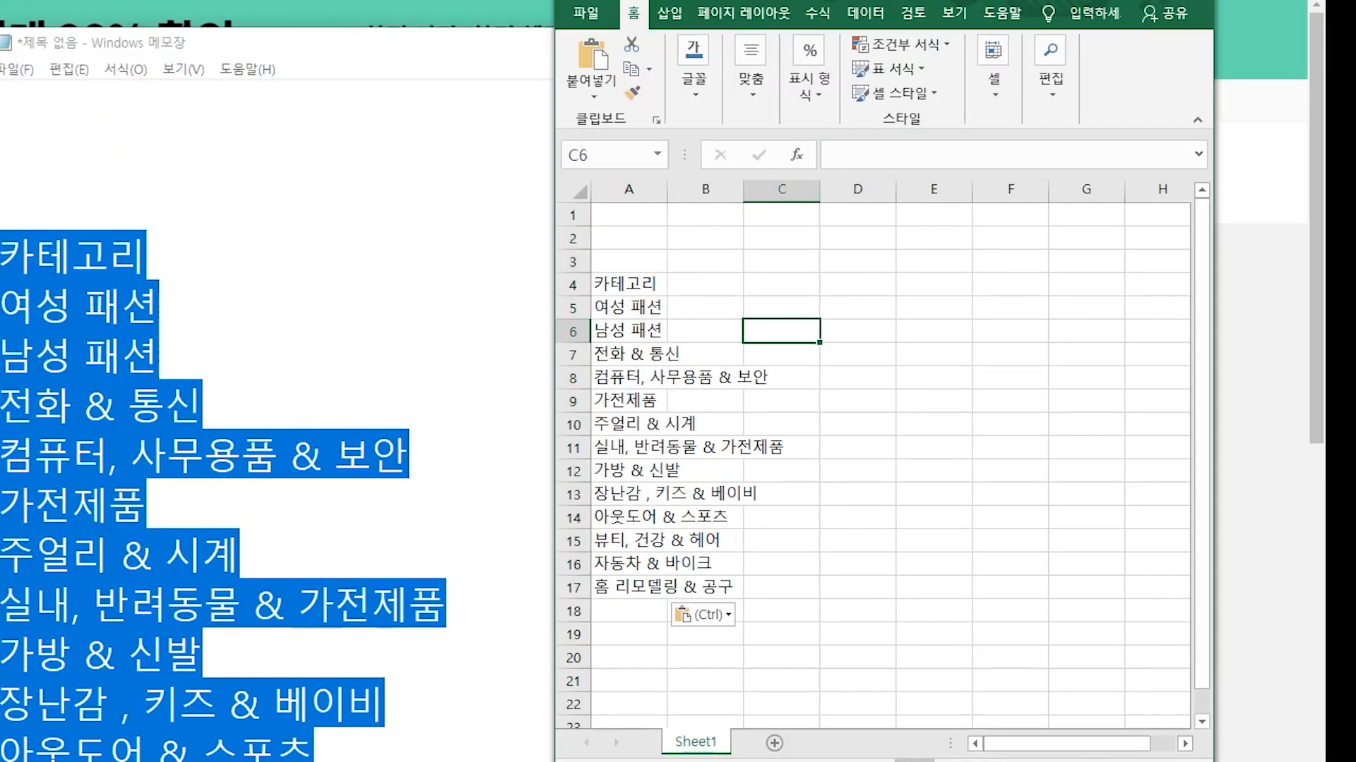
pyautogui.hotkey('alt', 'Tab')
pyautogui.hotkey('alt', 'F4')
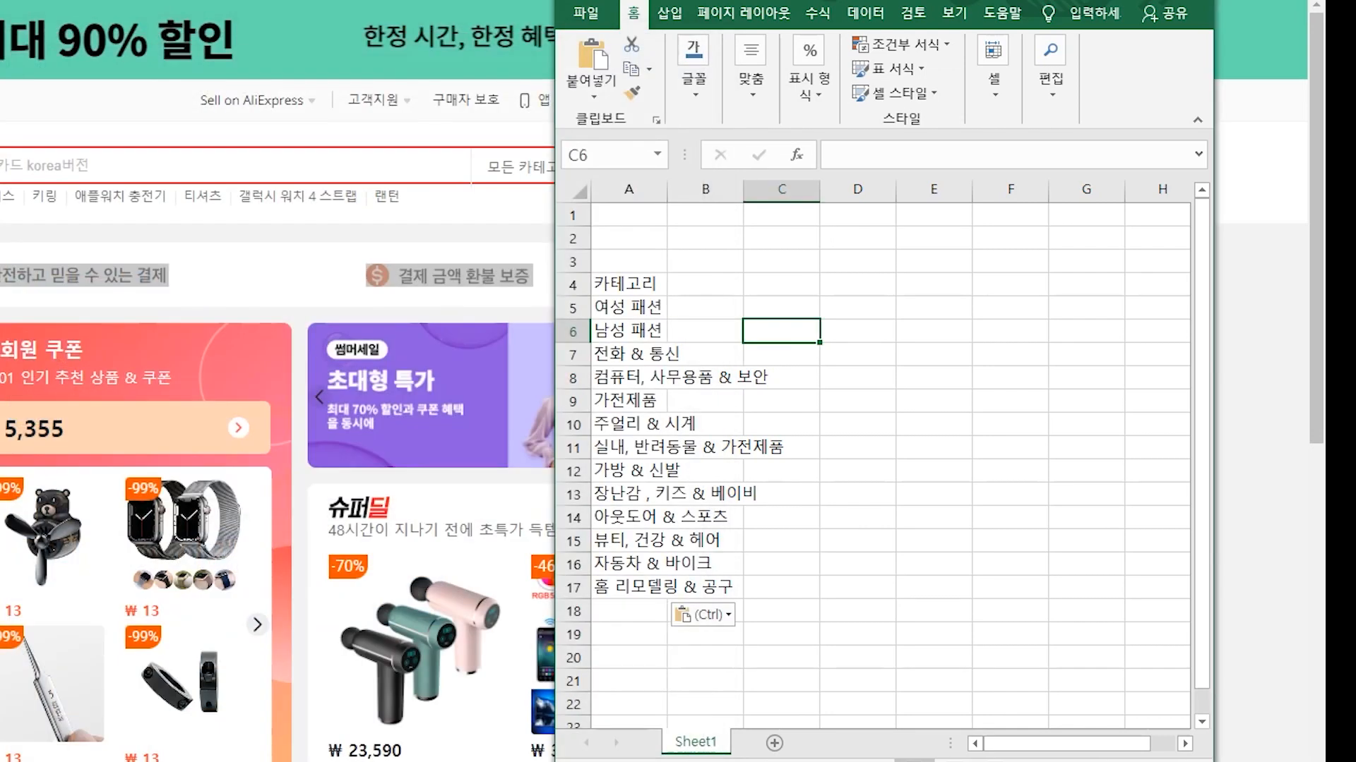
# Step: Delete the three blank rows and the 카테고리 header row, leaving 13 categories
pyautogui.moveTo(573, 215); pyautogui.dragTo(573, 262)
pyautogui.hotkey('ctrl', '-')
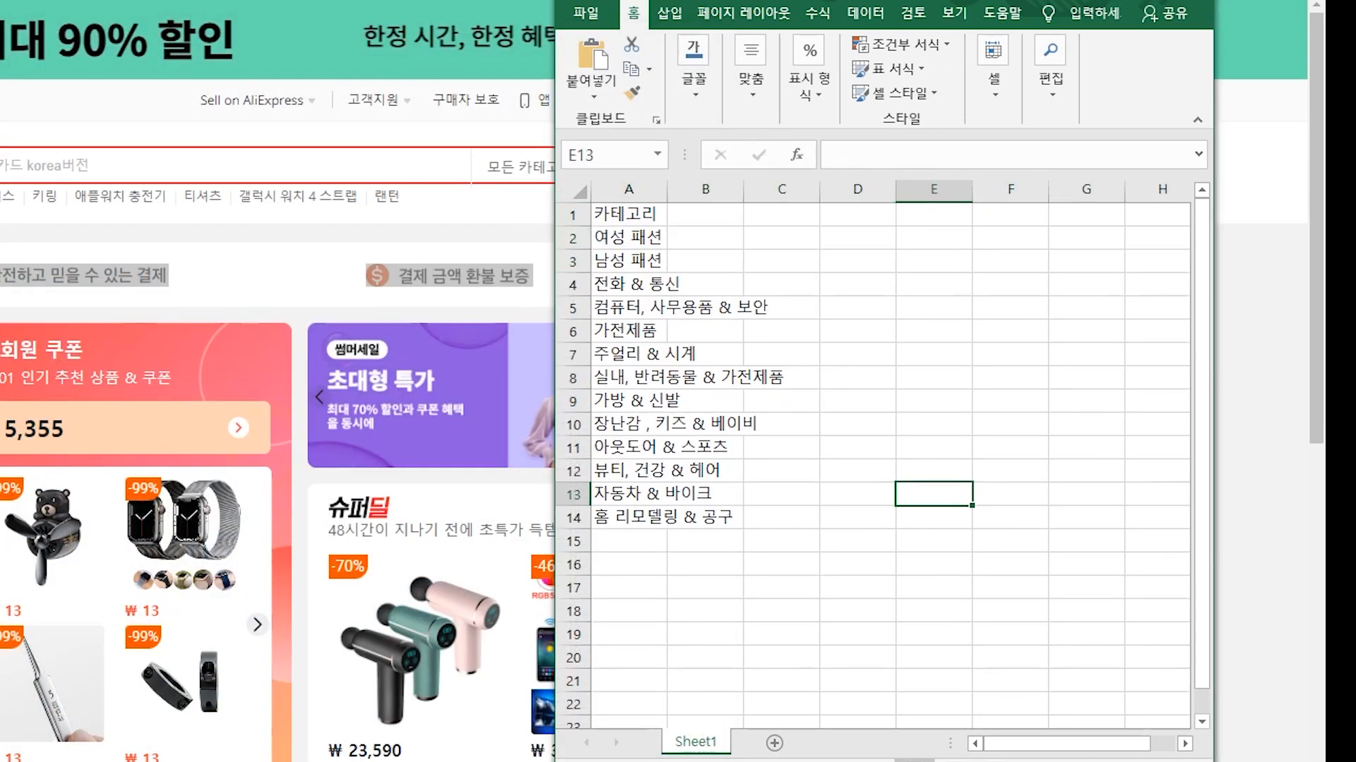
pyautogui.rightClick(573, 214)
pyautogui.click(658, 381)
pyautogui.click(573, 494)
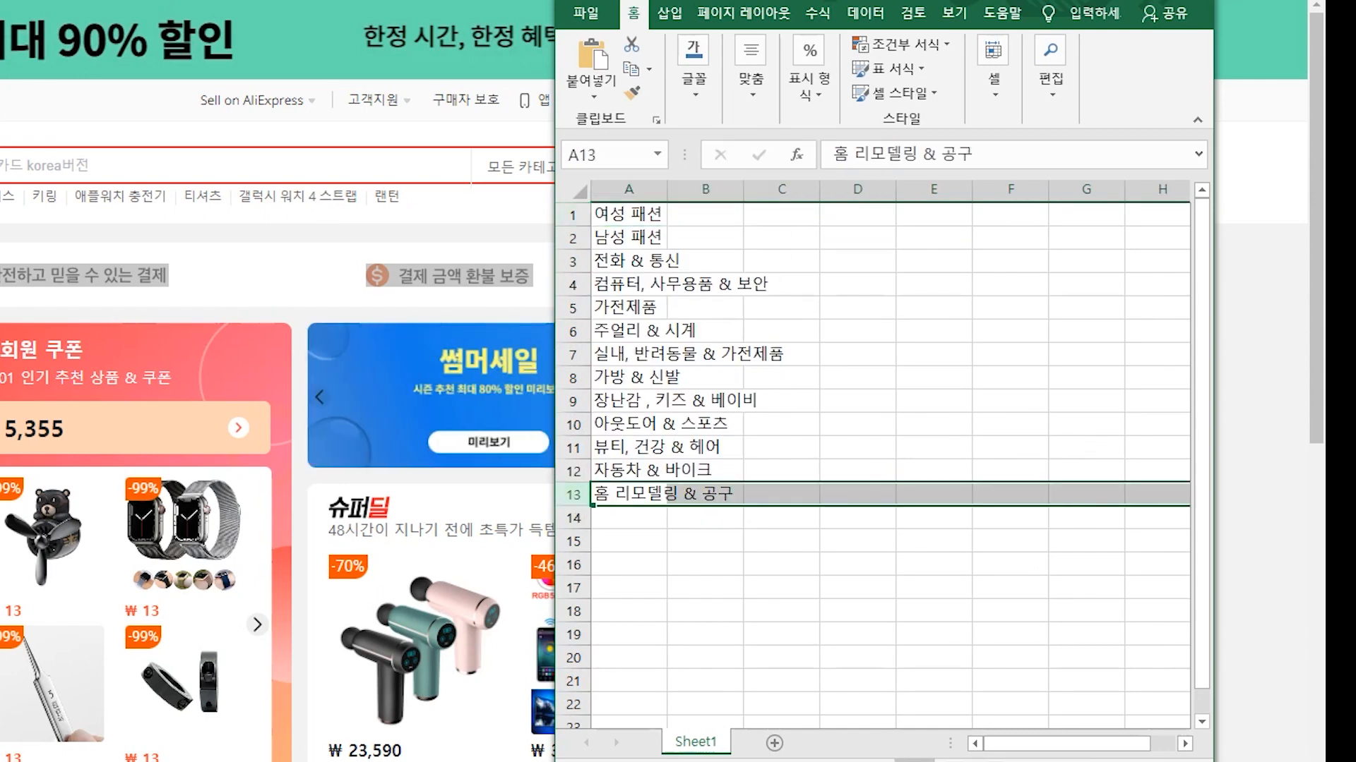
pyautogui.click(706, 542)
pyautogui.click(705, 214)
# Step: Select the 13 category names, then go to B1 beside 여성 패션
pyautogui.click(781, 261)
pyautogui.moveTo(628, 214); pyautogui.dragTo(629, 493)
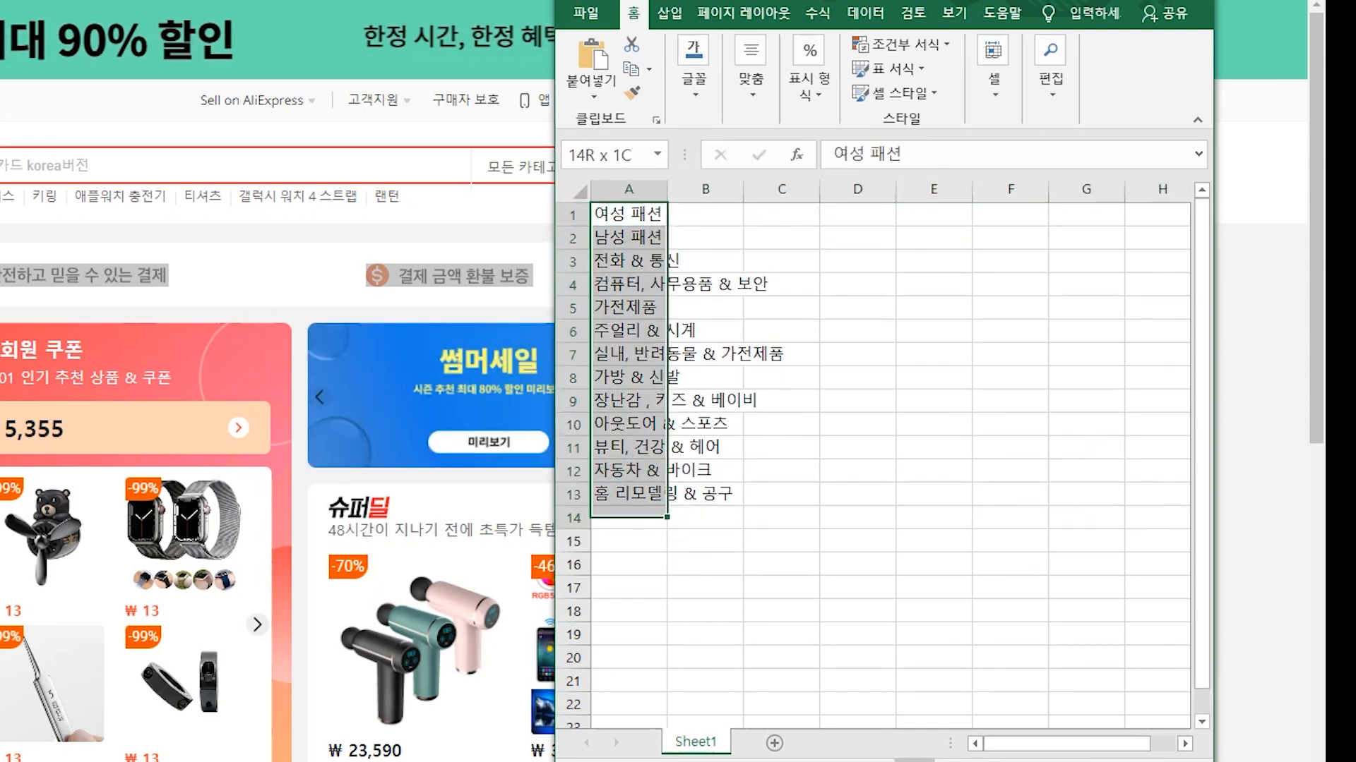
pyautogui.click(704, 611)
pyautogui.click(628, 213)
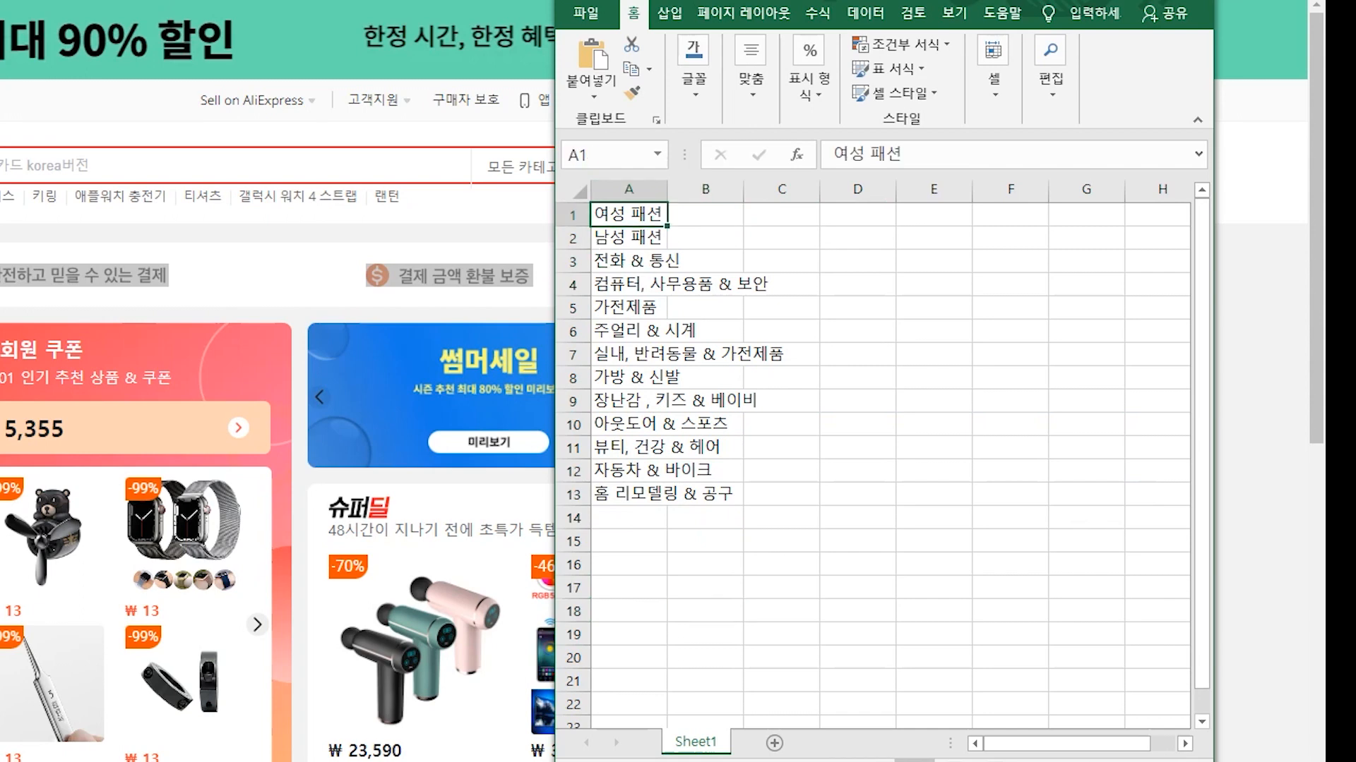
pyautogui.click(705, 214)
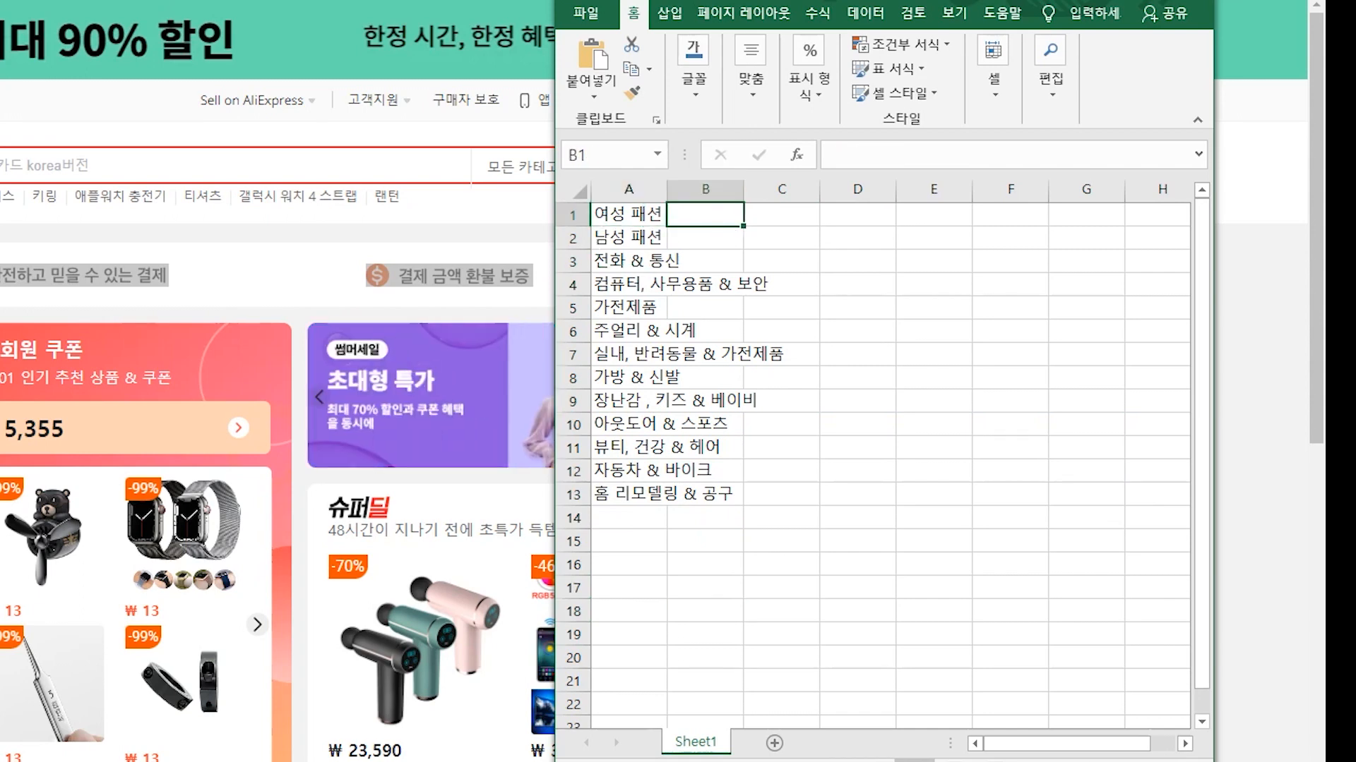
pyautogui.press('Return')
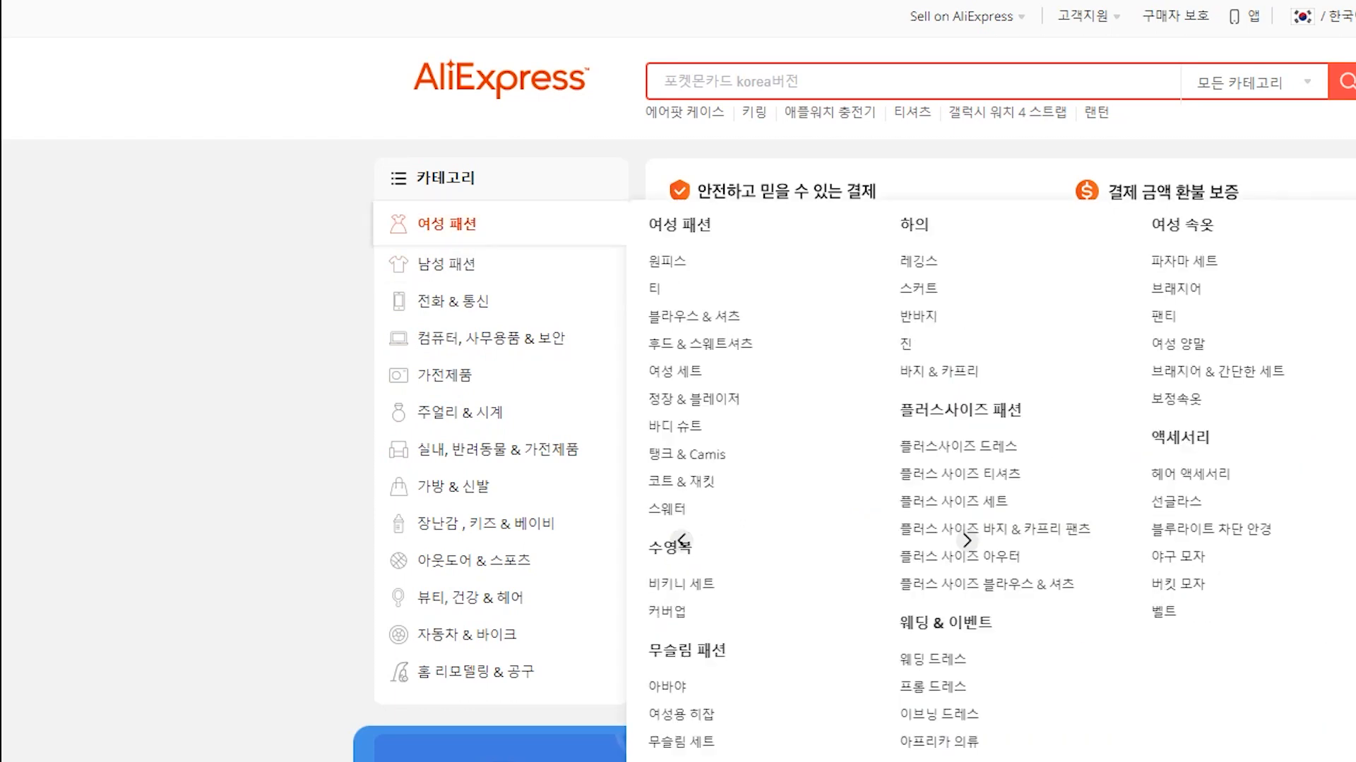
# Step: Paste the 여성 패션 category link from AliExpress into B1
pyautogui.rightClick(442, 226)
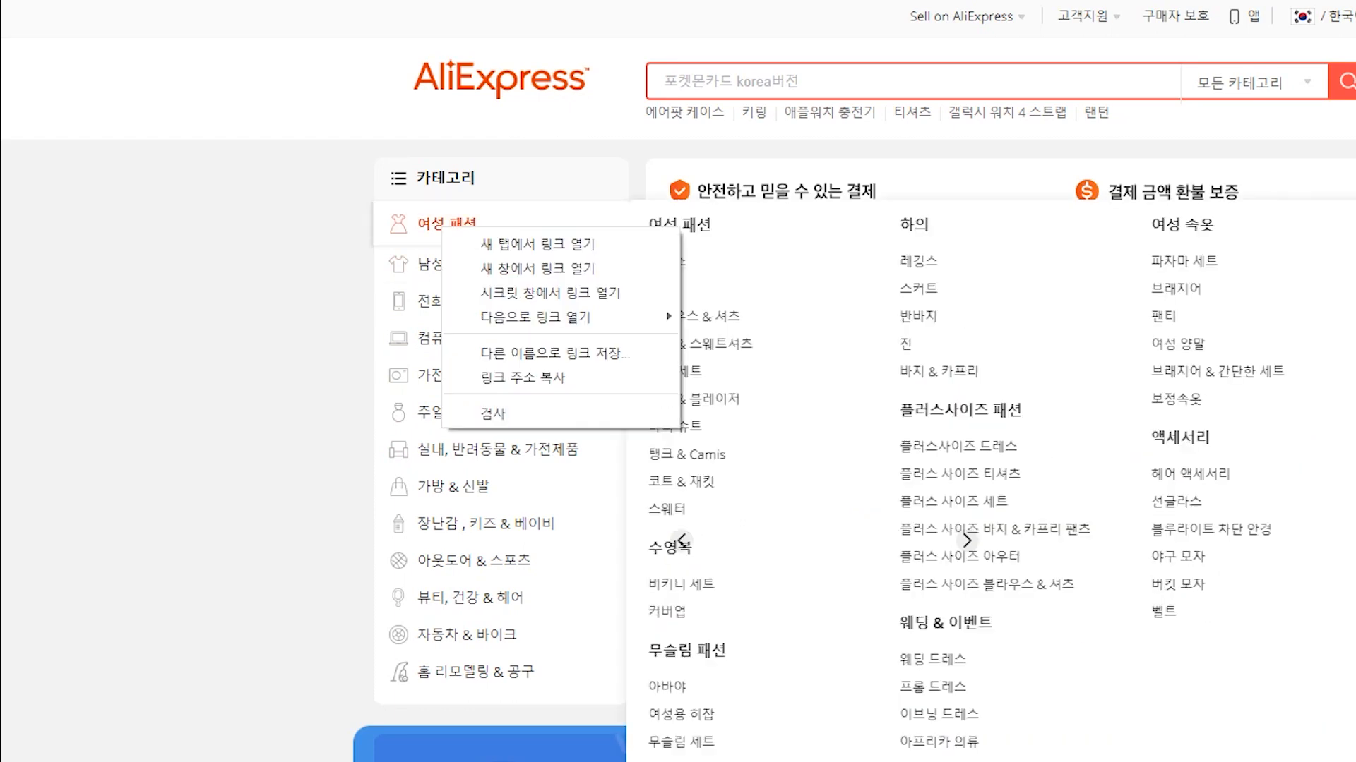
pyautogui.click(526, 379)
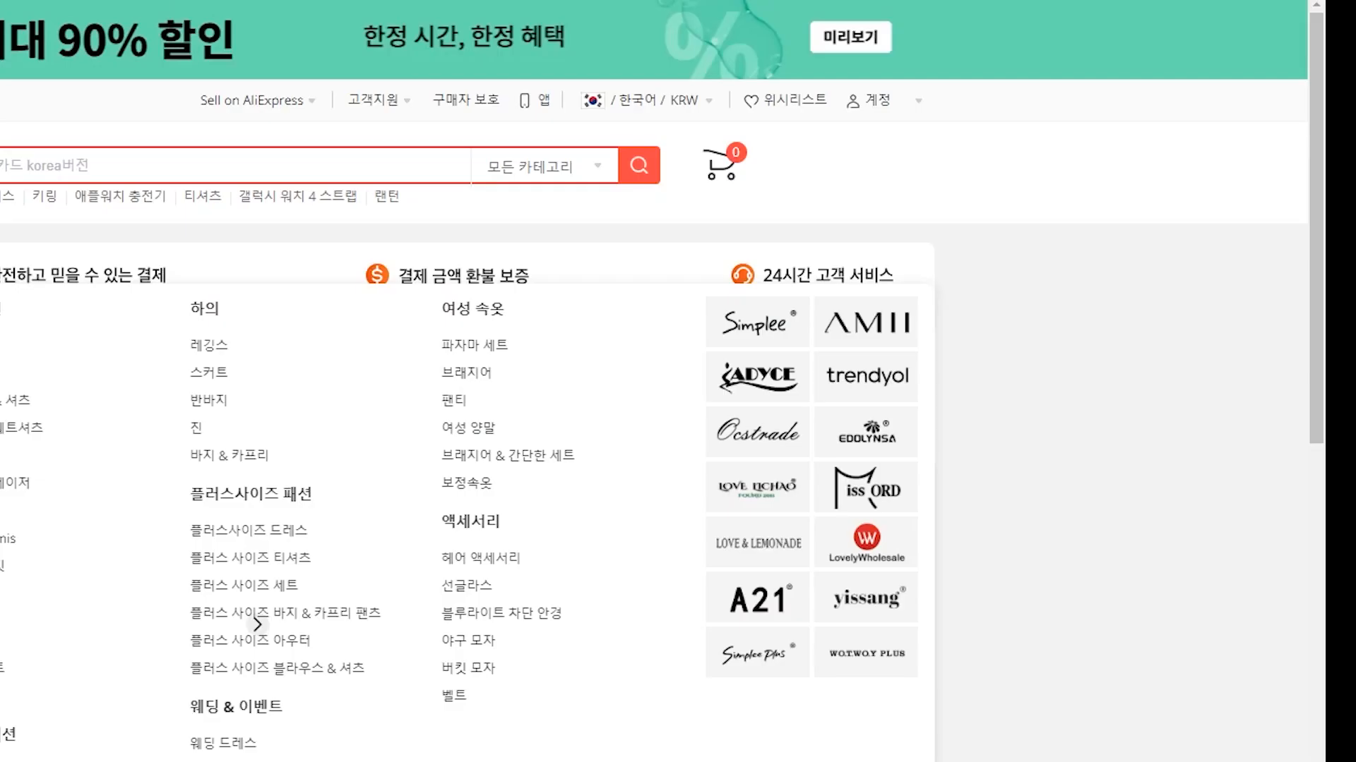
pyautogui.hotkey('alt', 'Tab')
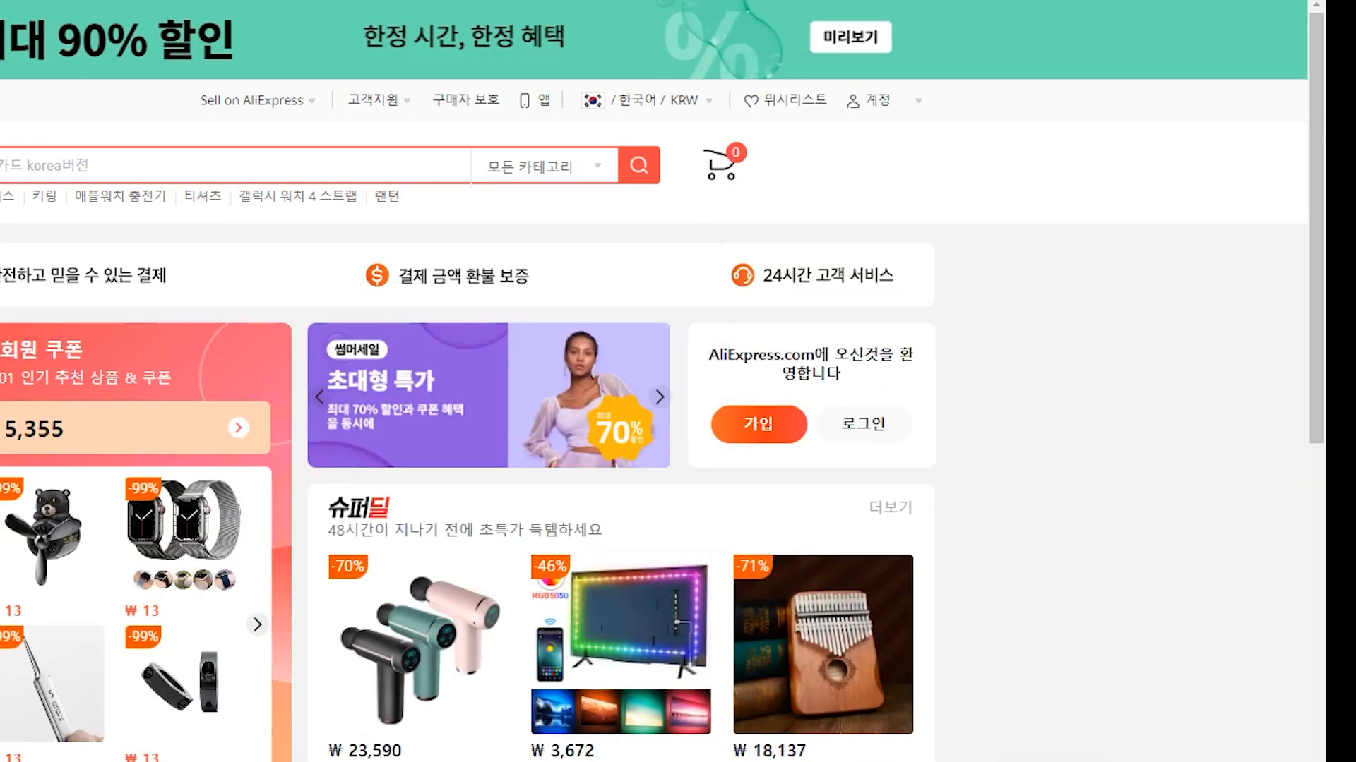
pyautogui.hotkey('alt', 'Tab')
pyautogui.click(831, 214)
pyautogui.hotkey('ctrl', 'v')
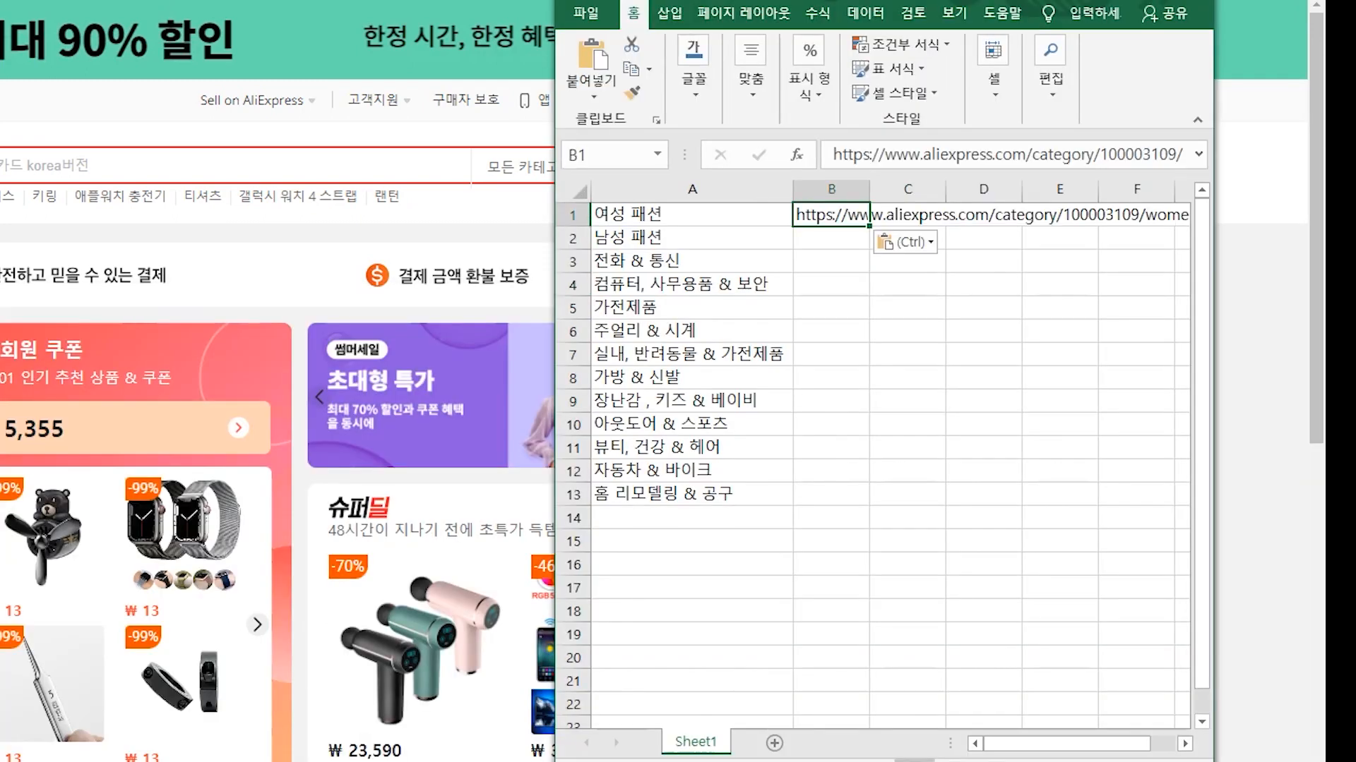
pyautogui.click(831, 355)
pyautogui.click(831, 214)
pyautogui.moveTo(831, 237); pyautogui.dragTo(706, 494)
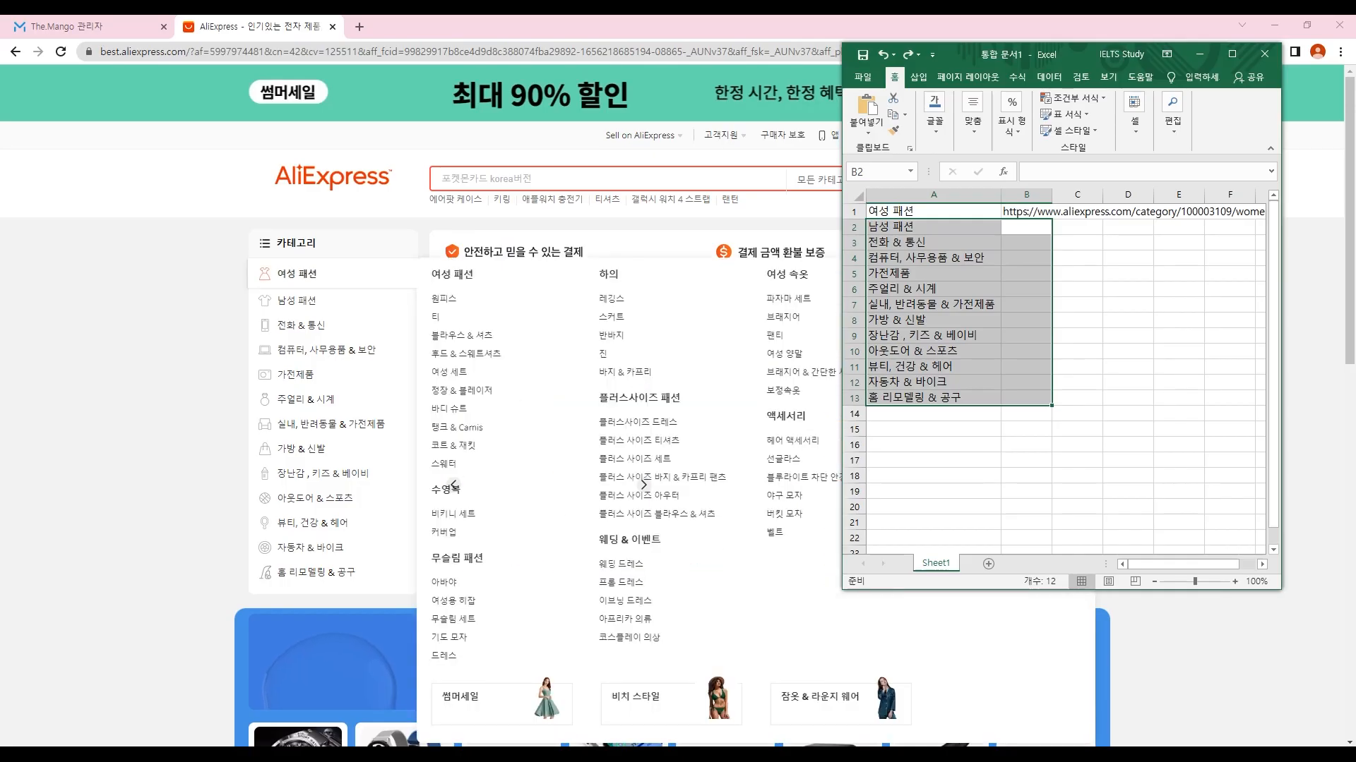
# Step: Paste the 남성 패션 category link into B2 and maximize the Excel window
pyautogui.rightClick(296, 302)
pyautogui.click(349, 402)
pyautogui.hotkey('alt', 'Tab')
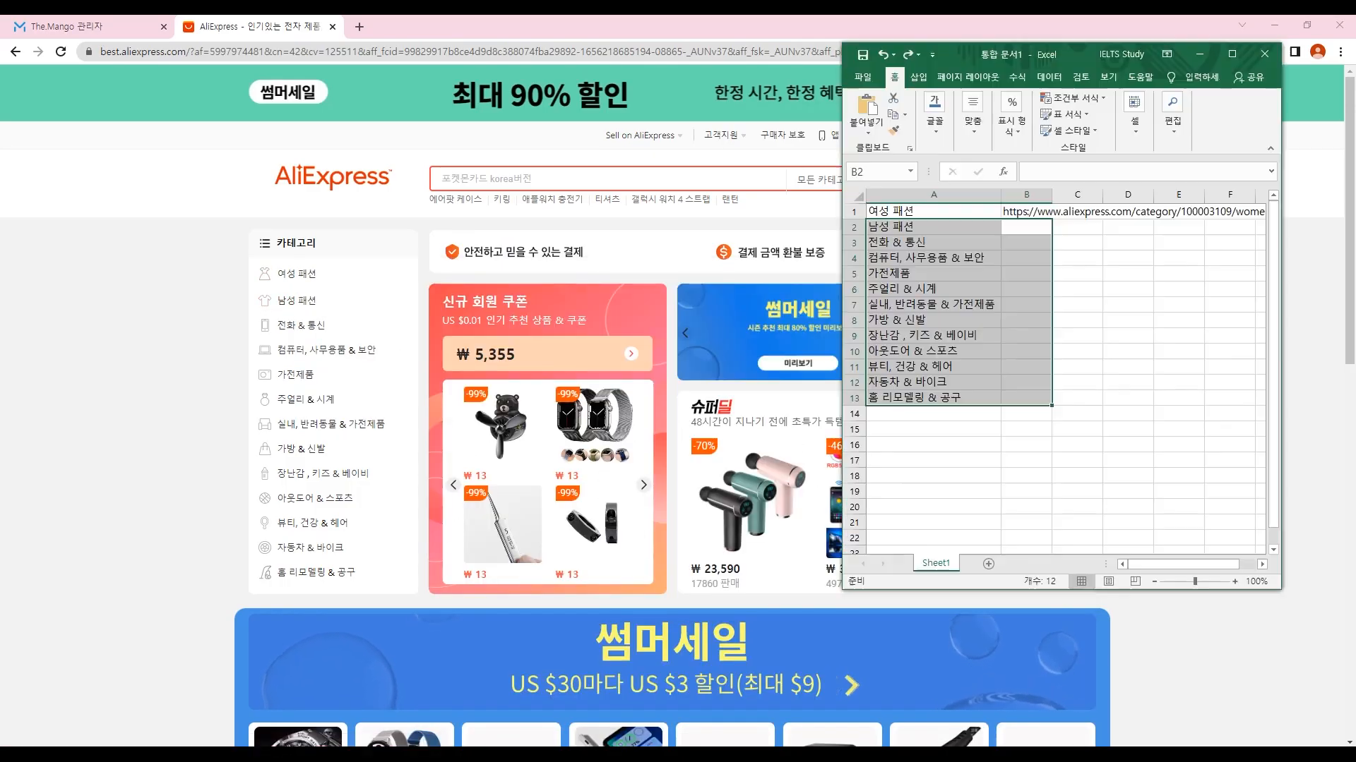
pyautogui.hotkey('ctrl', 'v')
pyautogui.click(1077, 335)
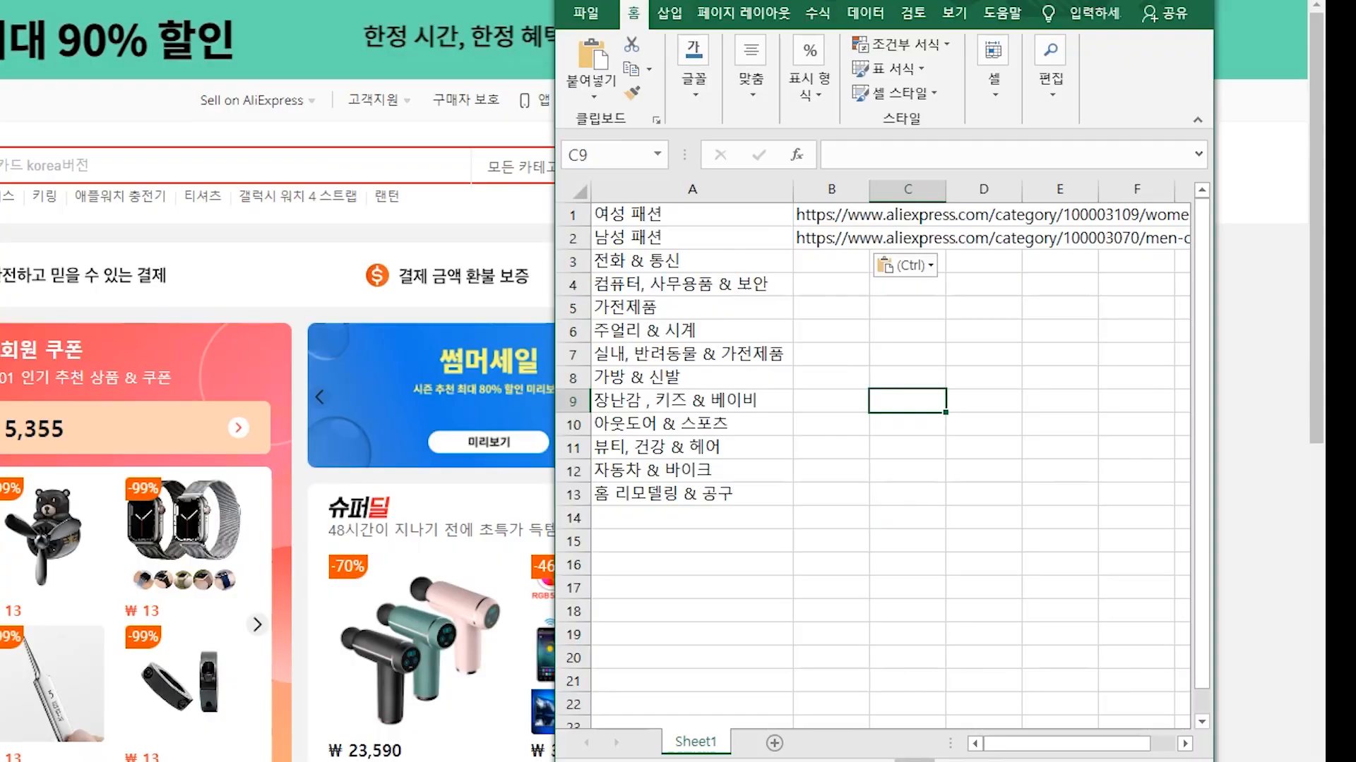
pyautogui.click(1138, 0)
# Step: Move the category and link block from A1 down one row to start at A2
pyautogui.click(136, 77)
pyautogui.moveTo(136, 77); pyautogui.dragTo(275, 356)
pyautogui.hotkey('ctrl', 'c')
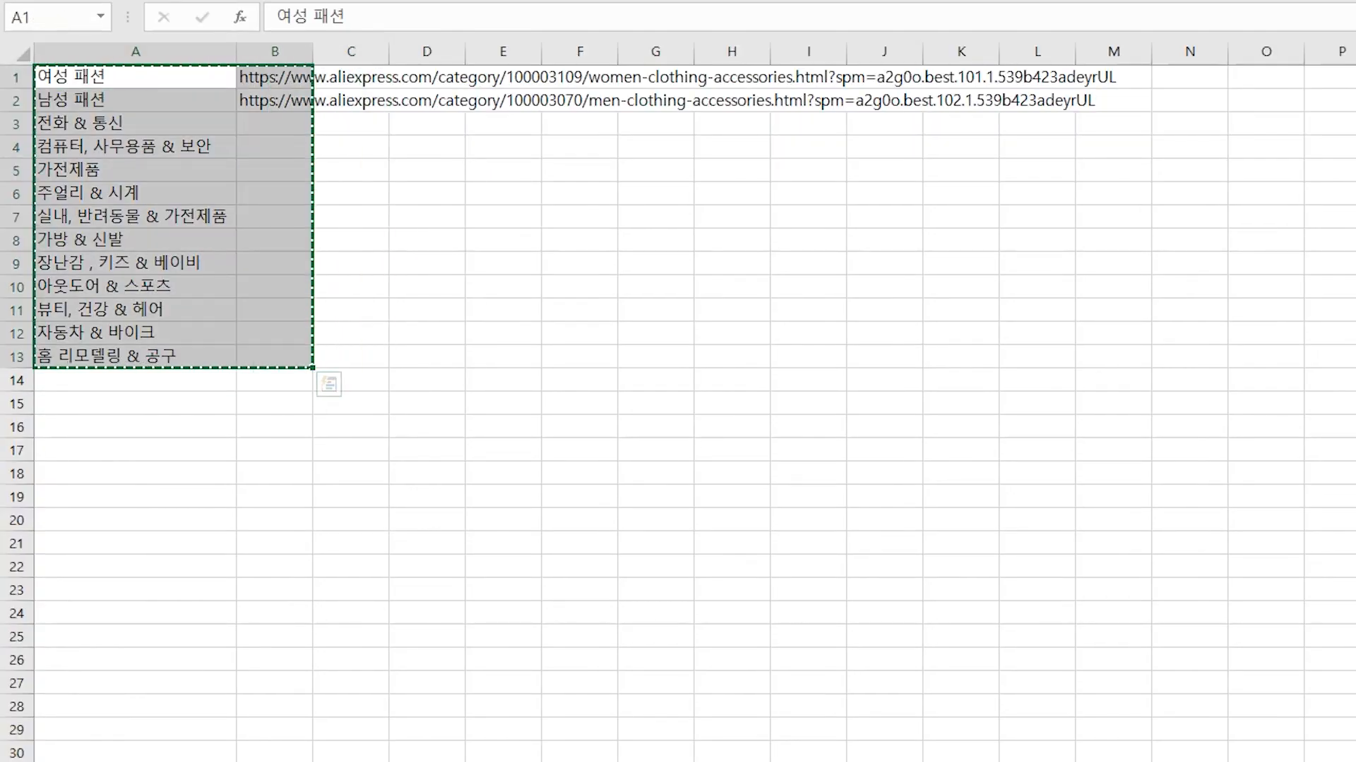
pyautogui.click(136, 101)
pyautogui.hotkey('ctrl', 'v')
pyautogui.click(428, 242)
# Step: Fill the category link down column B to row 14
pyautogui.click(275, 100)
pyautogui.click(275, 123)
pyautogui.moveTo(312, 135); pyautogui.dragTo(312, 387)
pyautogui.click(427, 497)
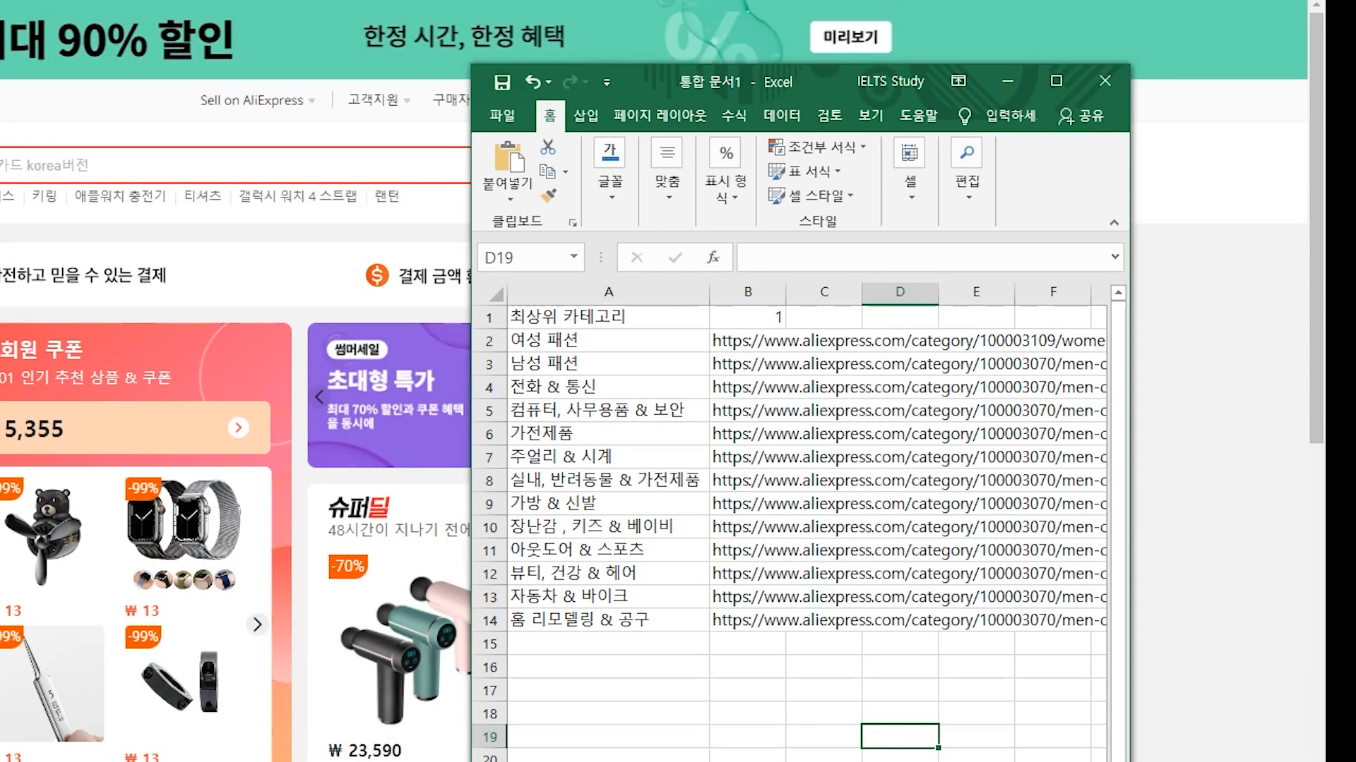
# Step: Enter 1000 in C2 and fill it down to C14
pyautogui.click(824, 341)
pyautogui.write('1000')
pyautogui.moveTo(847, 341); pyautogui.dragTo(862, 621)
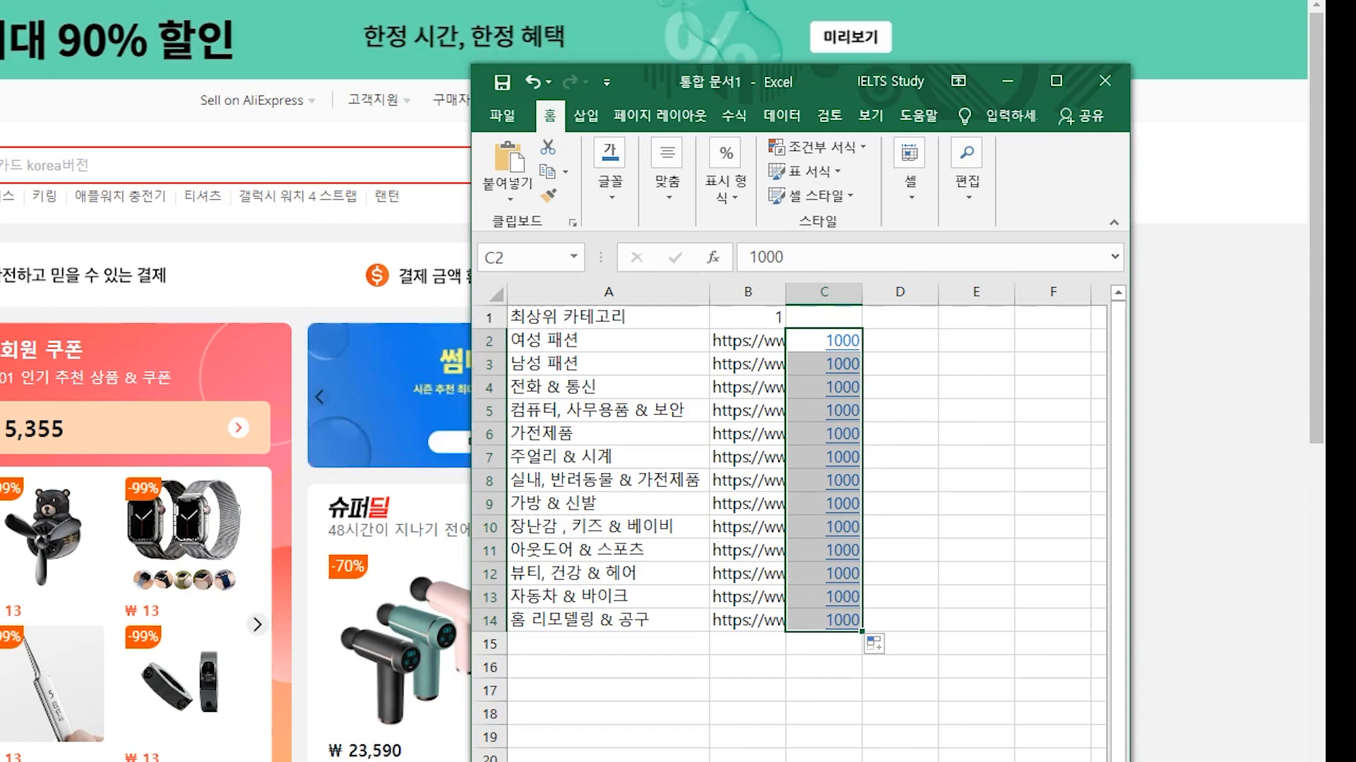
pyautogui.click(900, 756)
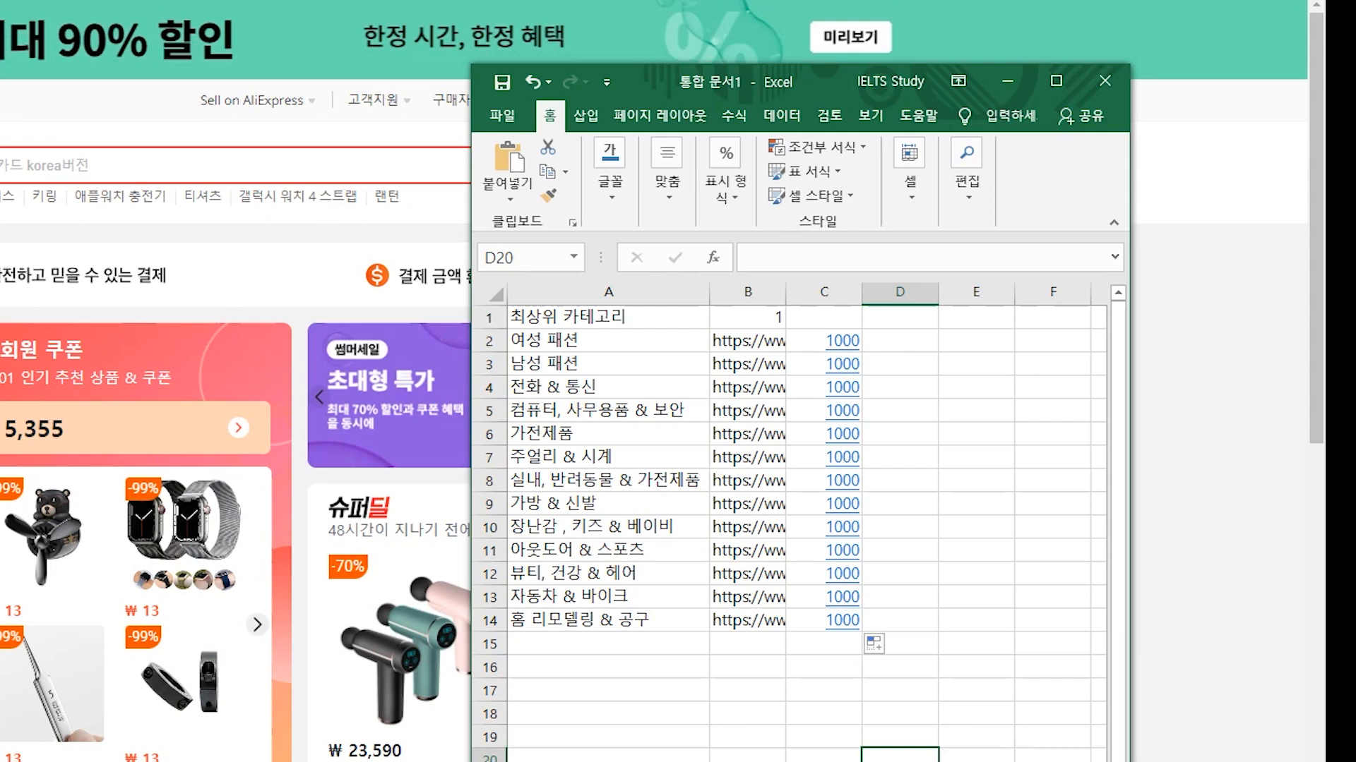
# Step: Select the category names in column A, then bring the AliExpress page to the front
pyautogui.moveTo(607, 317); pyautogui.dragTo(607, 620)
pyautogui.click(747, 756)
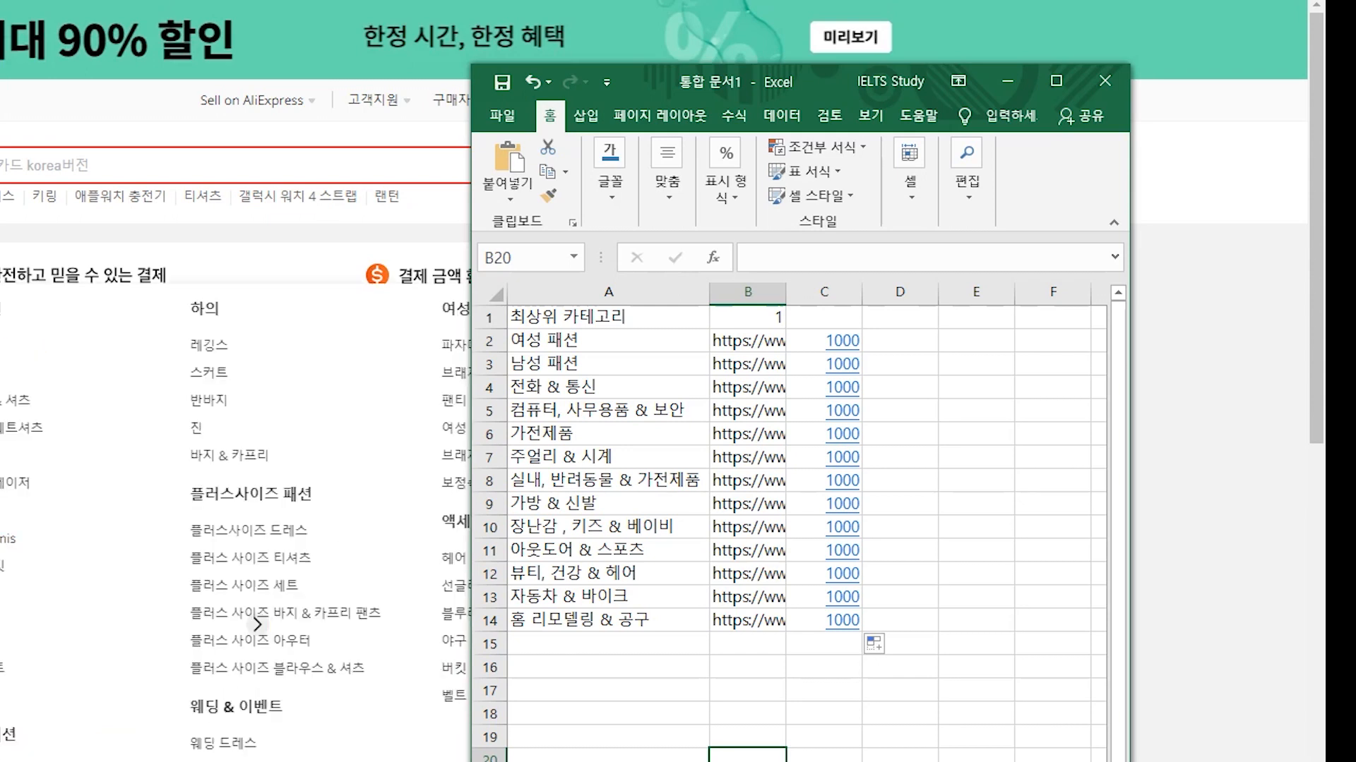
pyautogui.moveTo(395, 1); pyautogui.dragTo(67, 8)
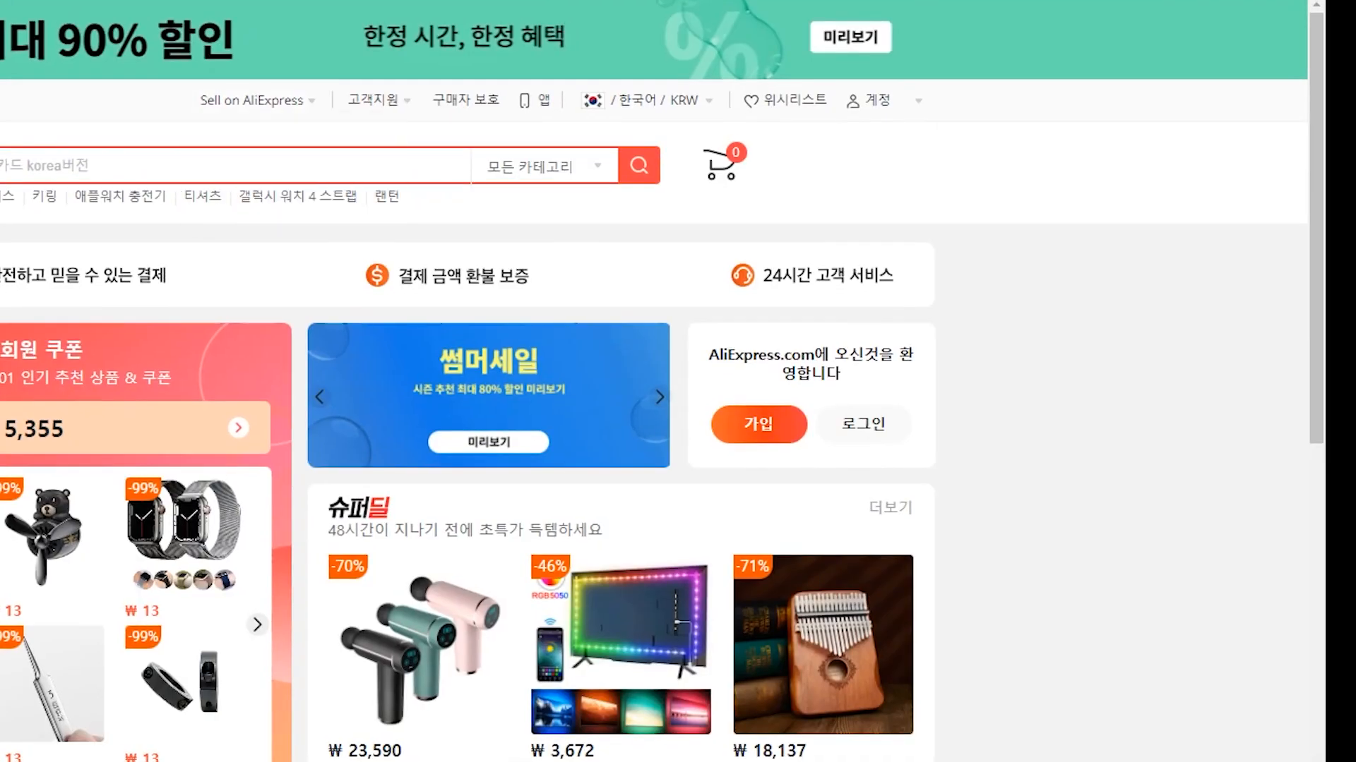
# Step: Move the categories from 남성 패션 downward to start at row 10
pyautogui.hotkey('alt', 'Tab')
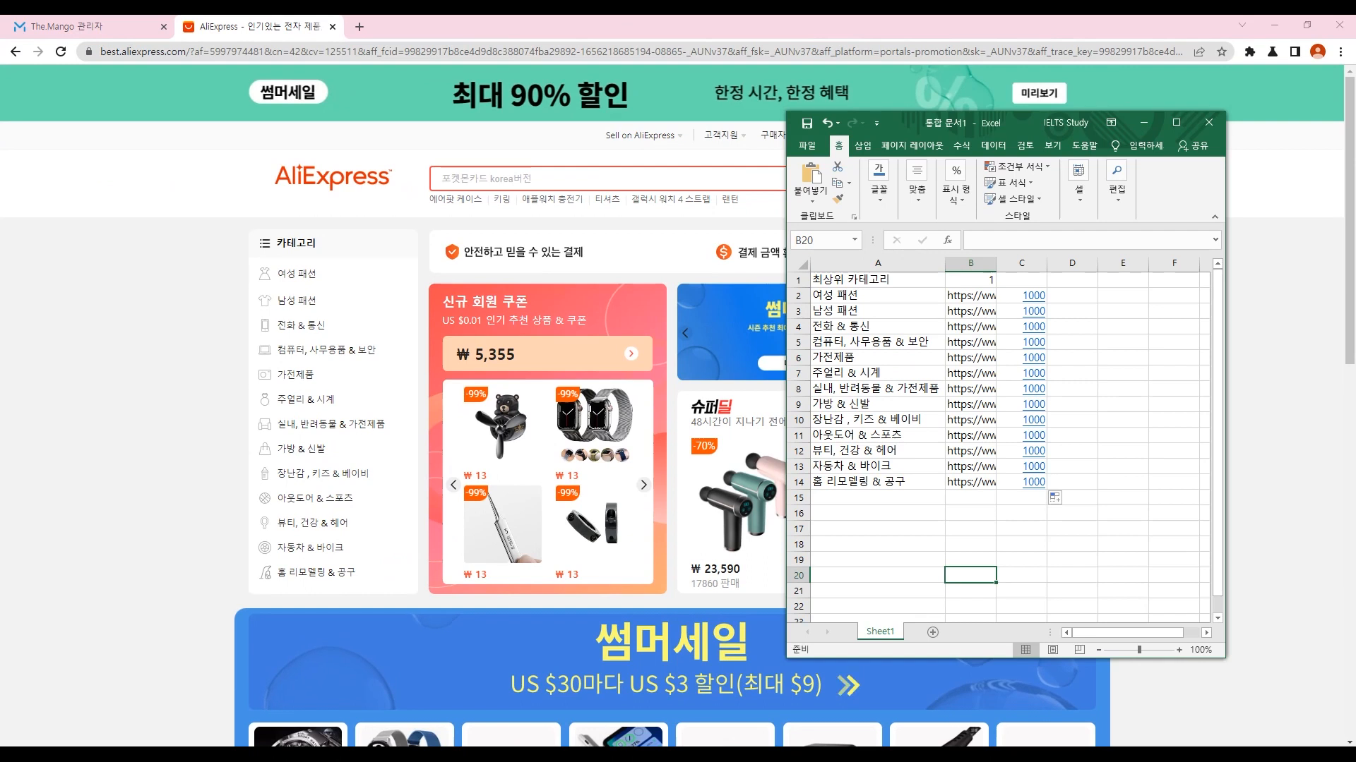
pyautogui.moveTo(840, 310); pyautogui.dragTo(1024, 482)
pyautogui.moveTo(840, 489); pyautogui.dragTo(840, 597)
# Step: Enter 하의, 플러스사이즈, 수영복, 무슬림, 속옷, 엑세서리, 웨딩 in C2:C8
pyautogui.click(1021, 295)
pyautogui.write('하의')
pyautogui.press('Return')
pyautogui.write('플러스사이즈')
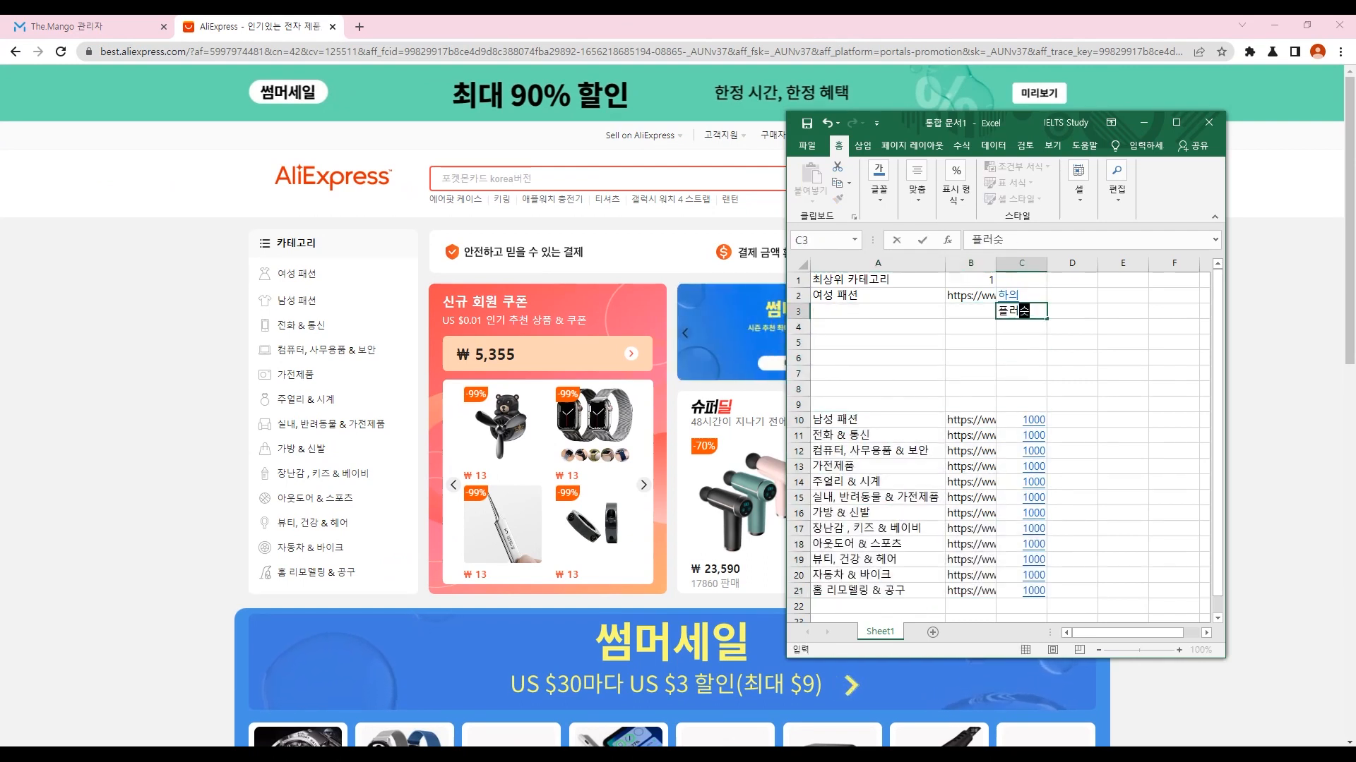
pyautogui.press('Return')
pyautogui.write('수영복')
pyautogui.press('Return')
pyautogui.write('무슬림')
pyautogui.press('Return')
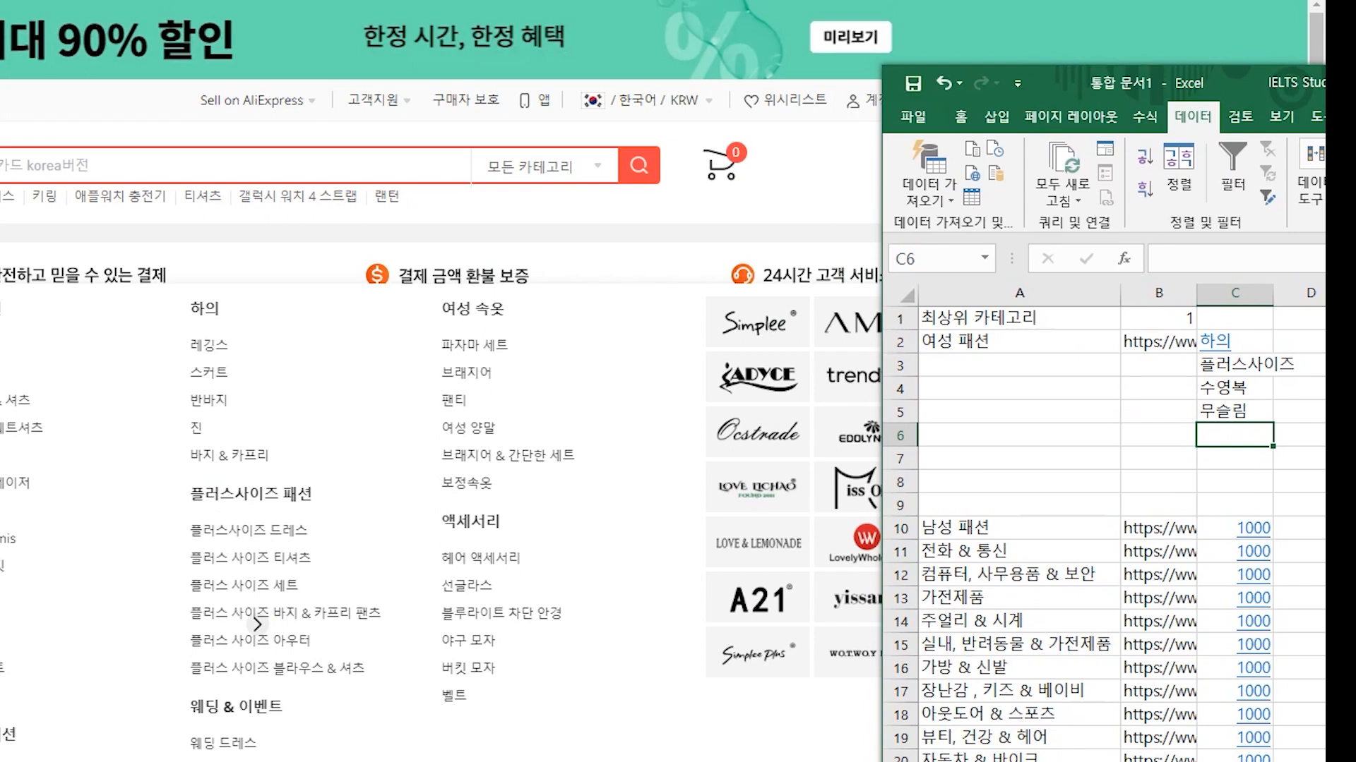
pyautogui.write('ㅅ')
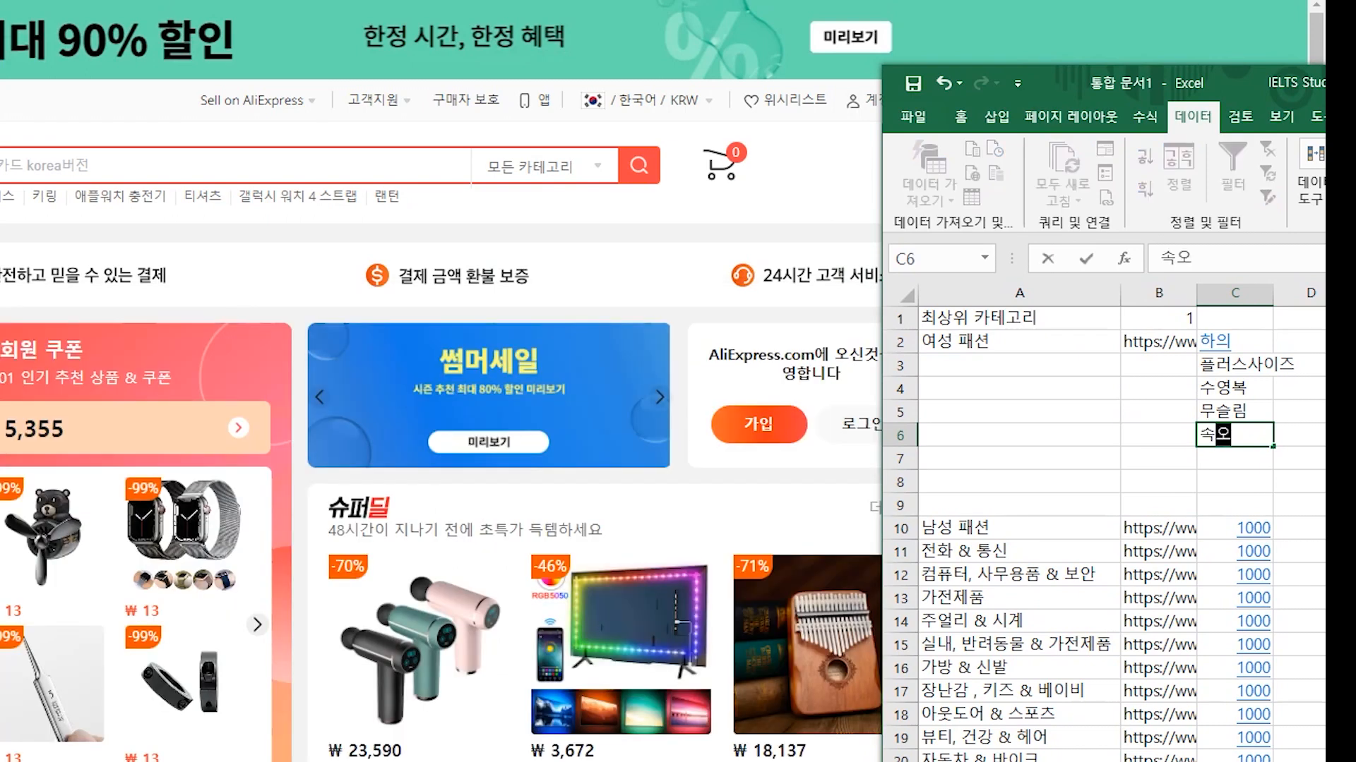
pyautogui.write('옷')
pyautogui.press('Return')
pyautogui.write('엑세서')
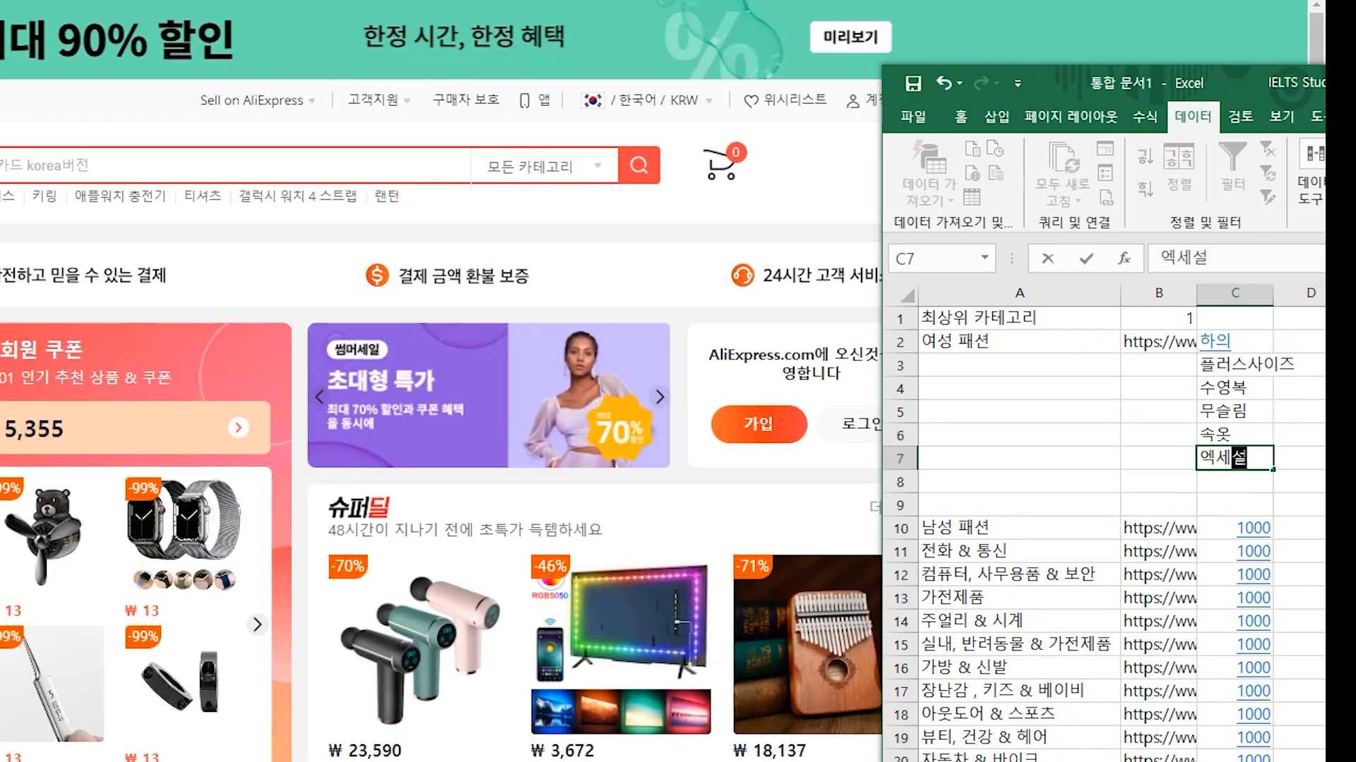
pyautogui.write('리')
pyautogui.press('Return')
pyautogui.write('웨딩')
pyautogui.press('Return')
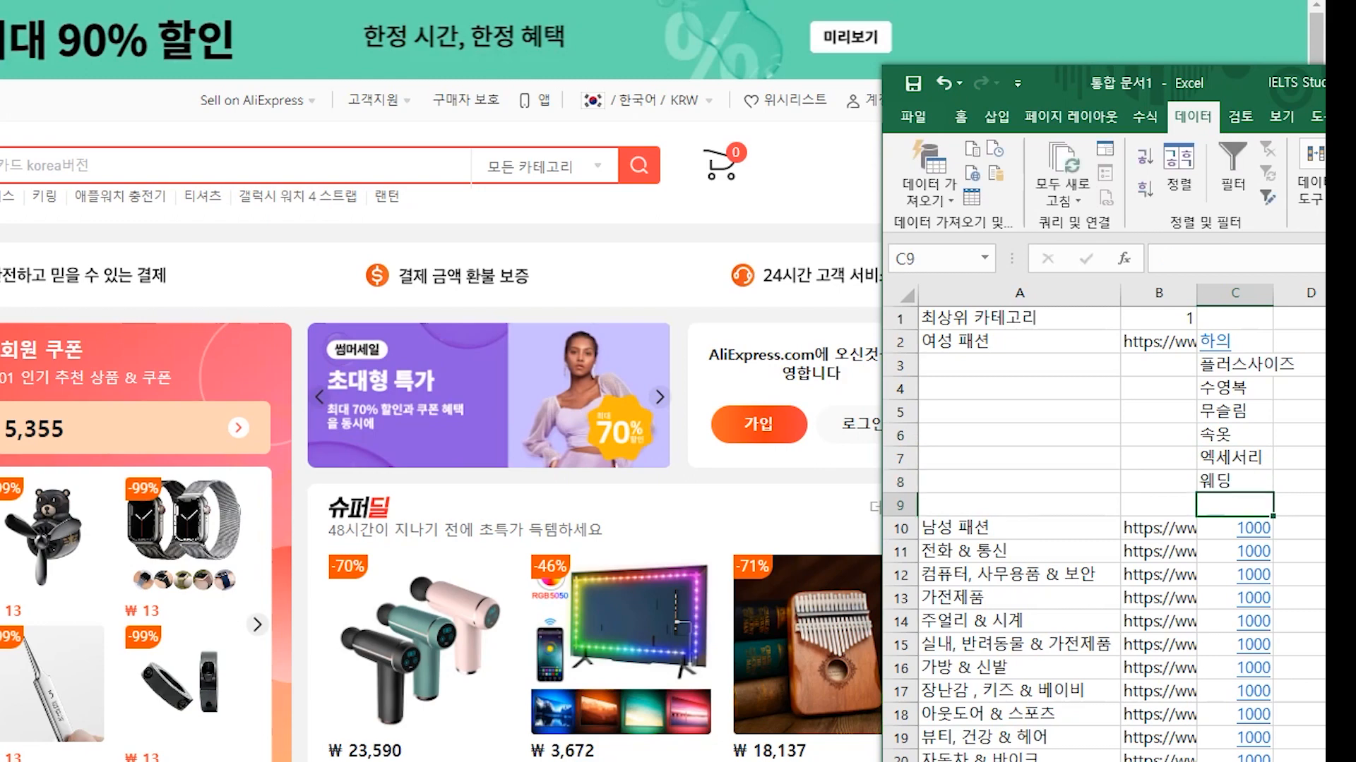
# Step: Move the shifted category block up one row and add a 2번째 heading in C1
pyautogui.moveTo(1016, 527); pyautogui.dragTo(1236, 759)
pyautogui.moveTo(919, 540); pyautogui.dragTo(919, 517)
pyautogui.moveTo(1126, 65); pyautogui.dragTo(576, 0)
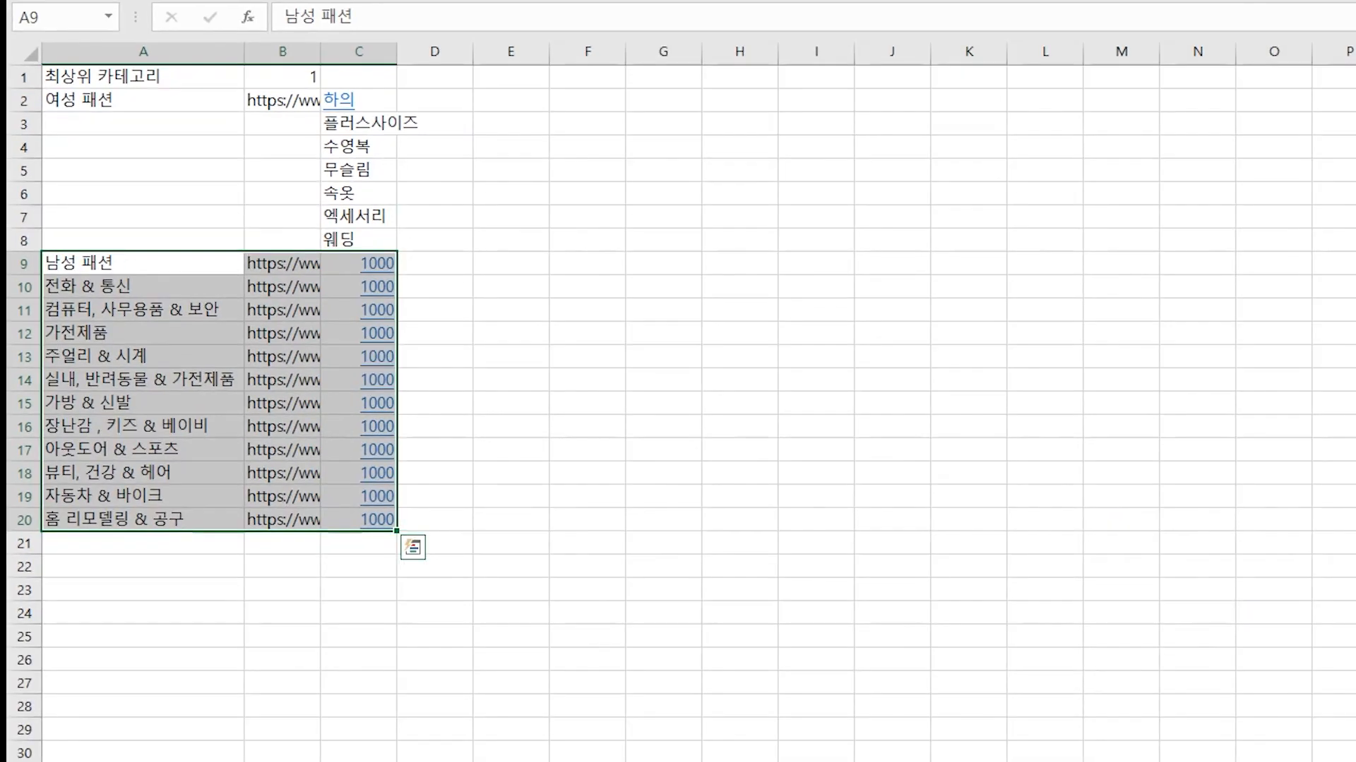
pyautogui.moveTo(141, 76); pyautogui.dragTo(142, 496)
pyautogui.moveTo(359, 76); pyautogui.dragTo(359, 590)
pyautogui.click(359, 76)
pyautogui.write('2번')
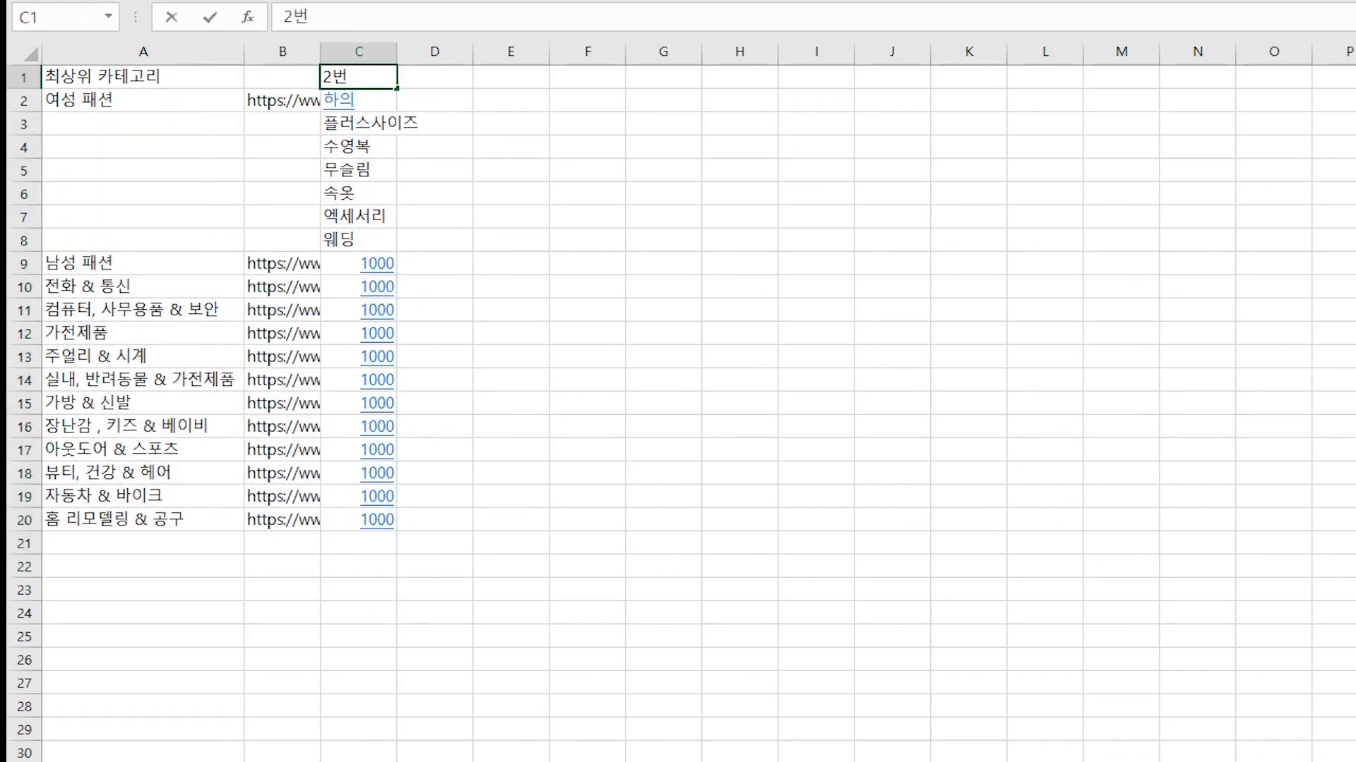
pyautogui.write('째')
pyautogui.press('Return')
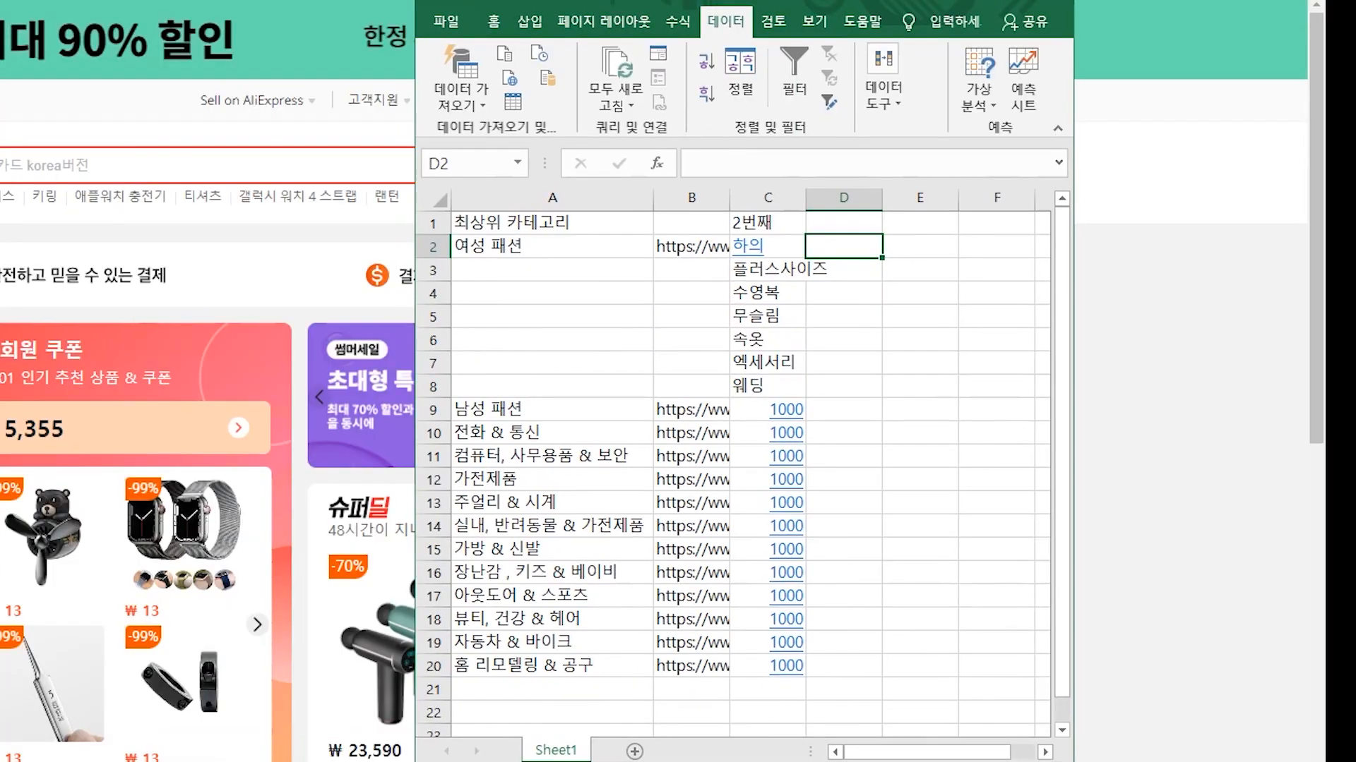
# Step: Copy the 하의 subcategory link from the AliExpress page
pyautogui.moveTo(767, 1); pyautogui.dragTo(763, 18)
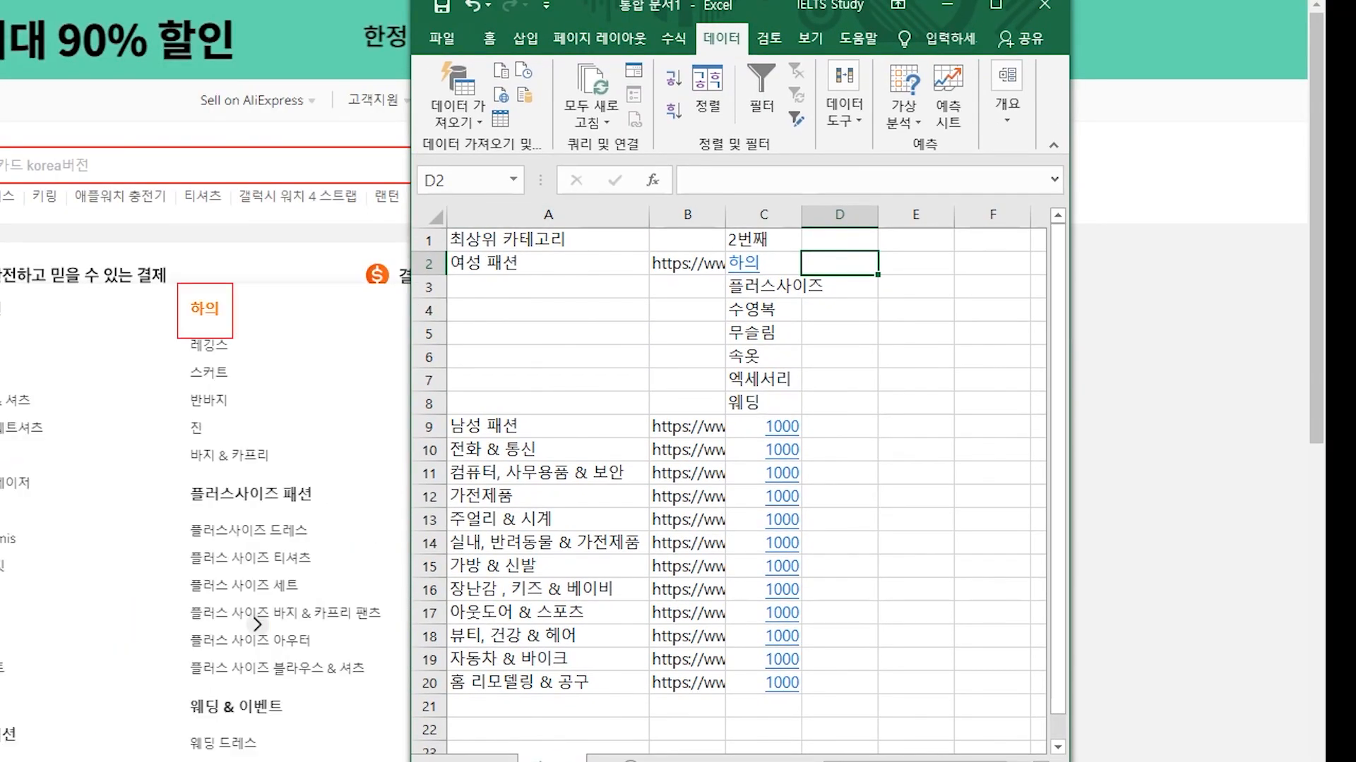
pyautogui.rightClick(209, 309)
pyautogui.click(251, 459)
# Step: Paste the 하의 category link into D2 and copy it down to row 8
pyautogui.hotkey('alt', 'Tab')
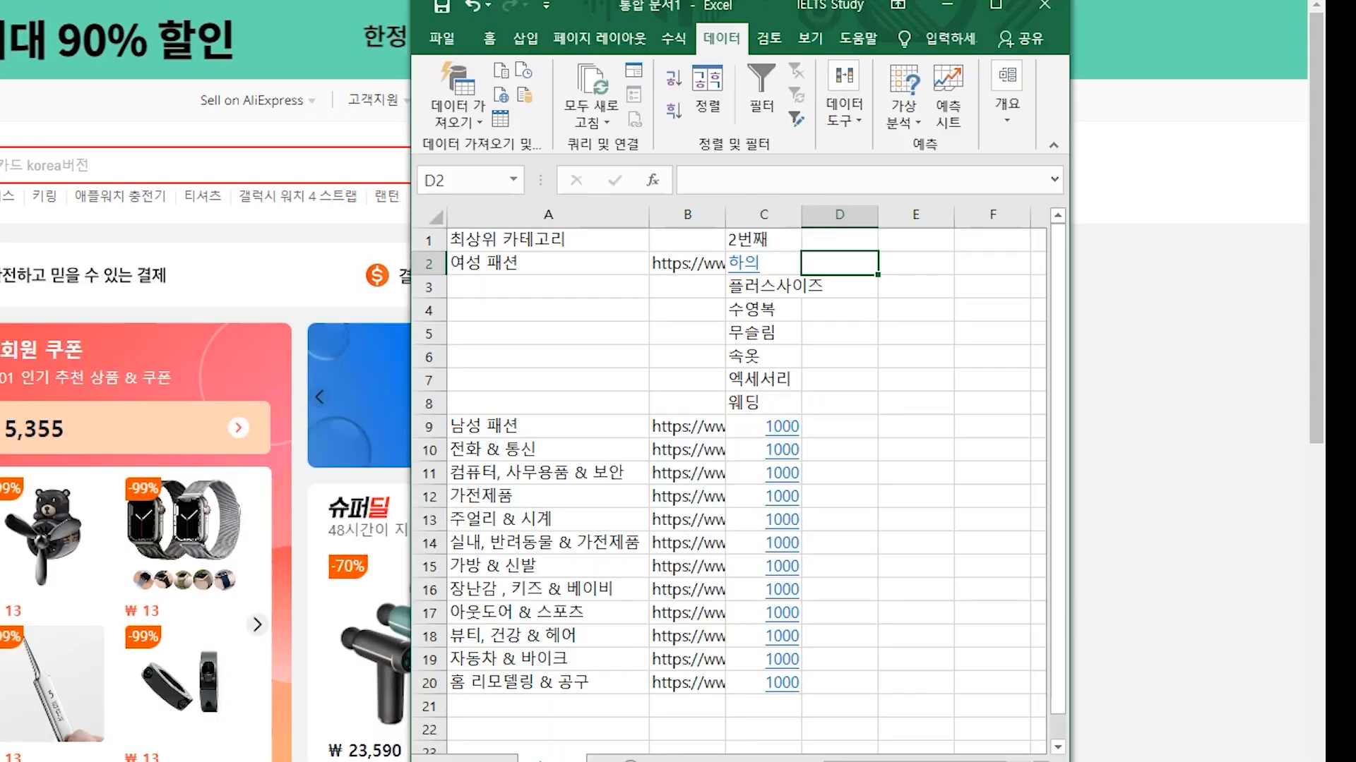
pyautogui.hotkey('ctrl', 'v')
pyautogui.press('Return')
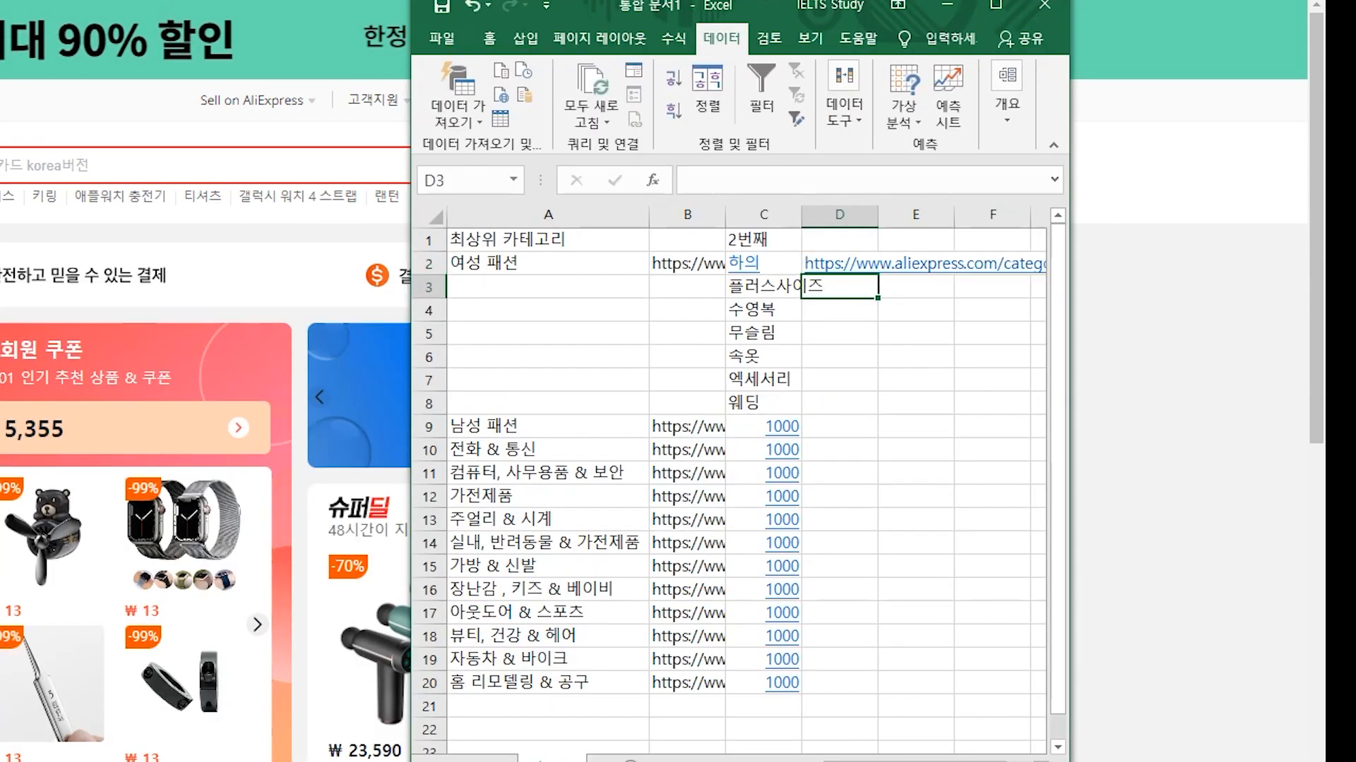
pyautogui.press('Up')
pyautogui.moveTo(878, 275); pyautogui.dragTo(861, 406)
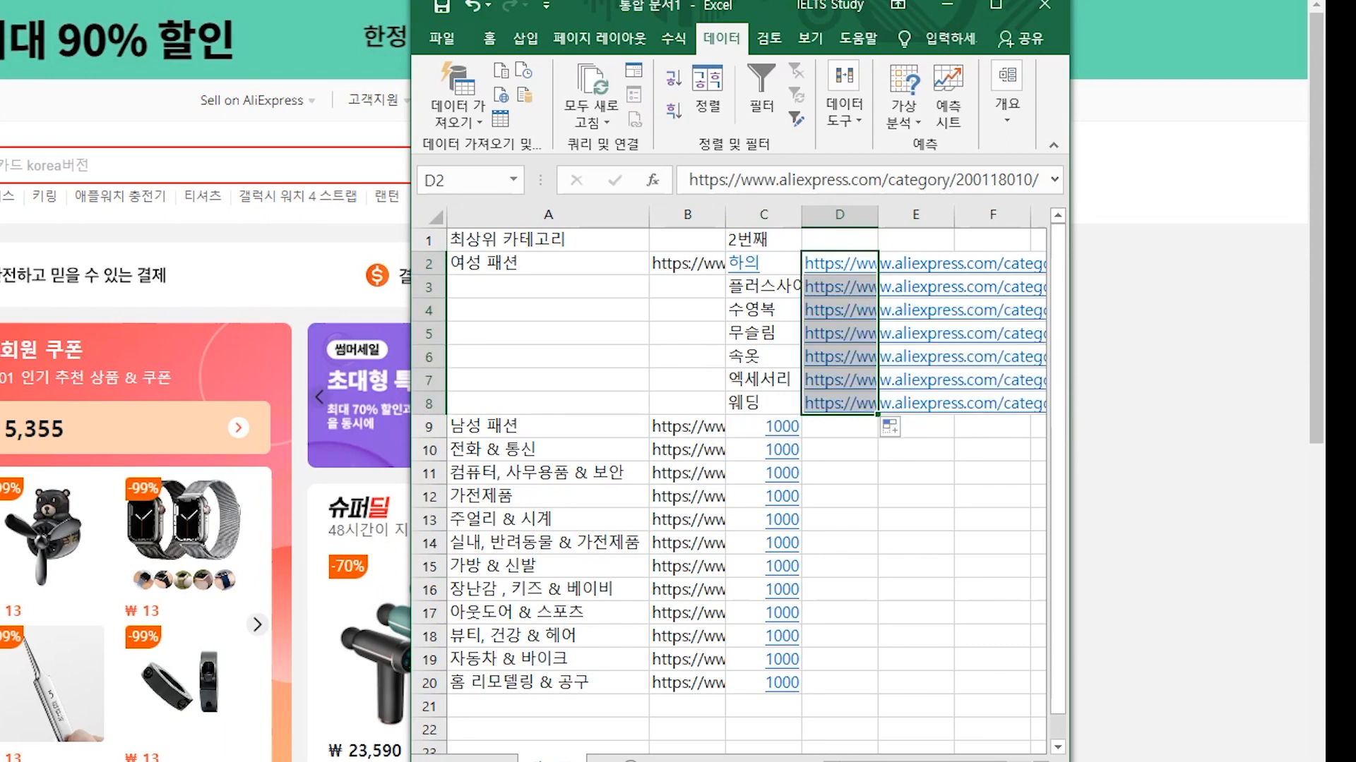
pyautogui.click(915, 240)
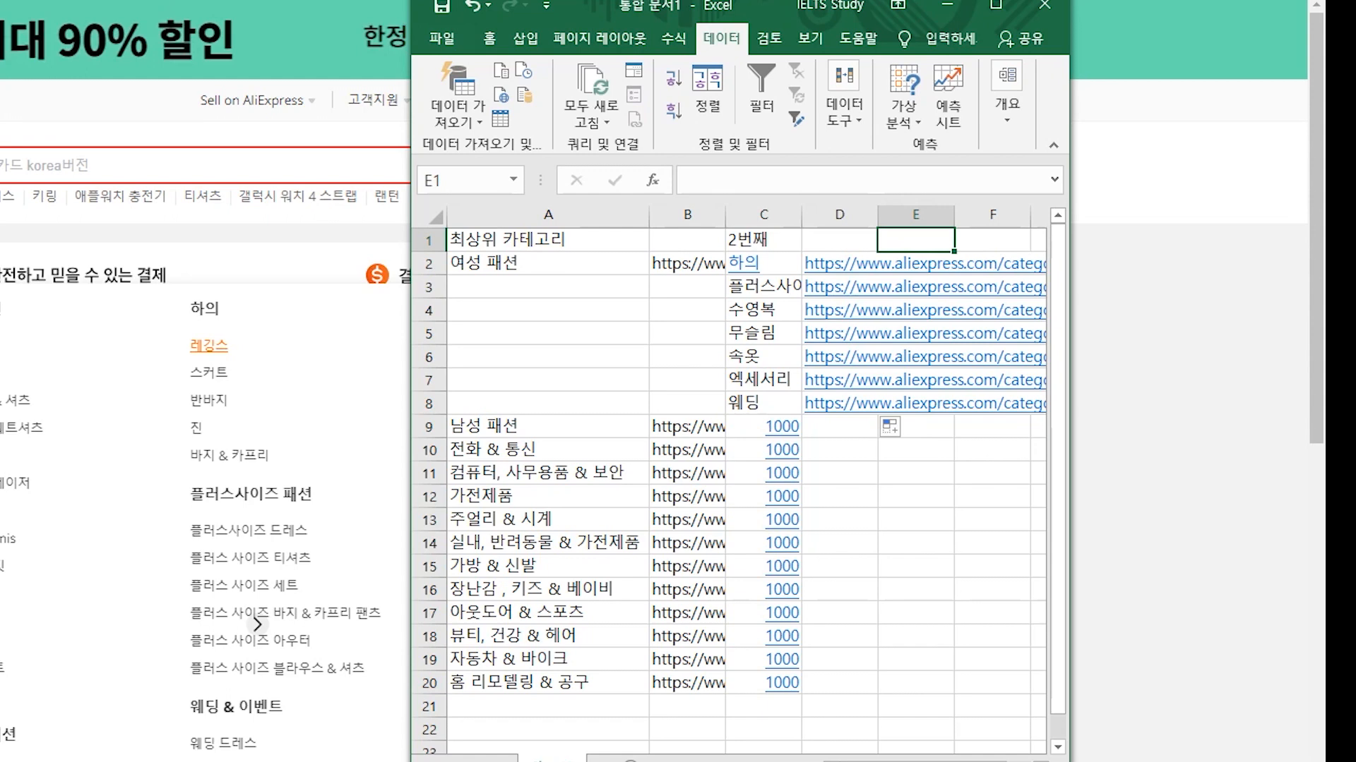
# Step: Enter 레깅스 in E2 with the leggings link in F2, and head column E '3번째'
pyautogui.click(916, 264)
pyautogui.write('ㅎ')
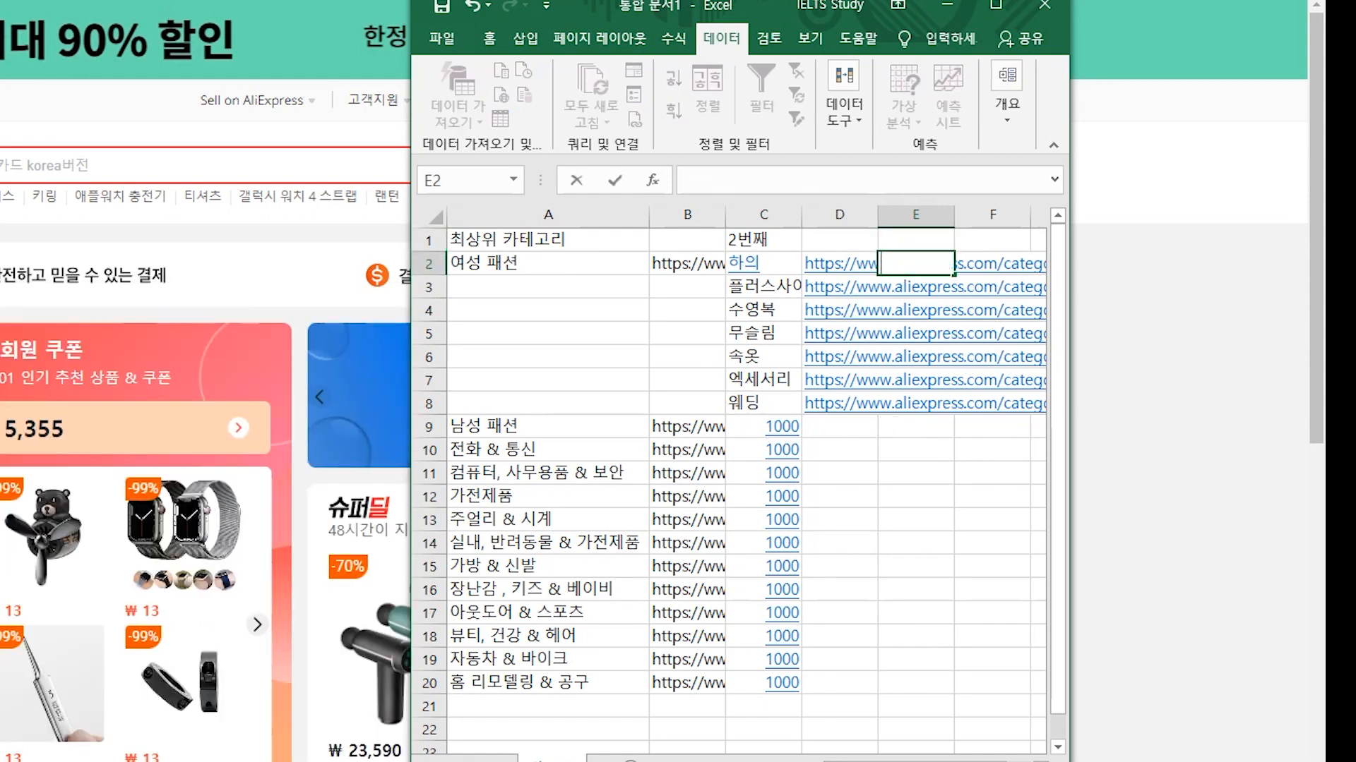
pyautogui.write('ㅔ깅')
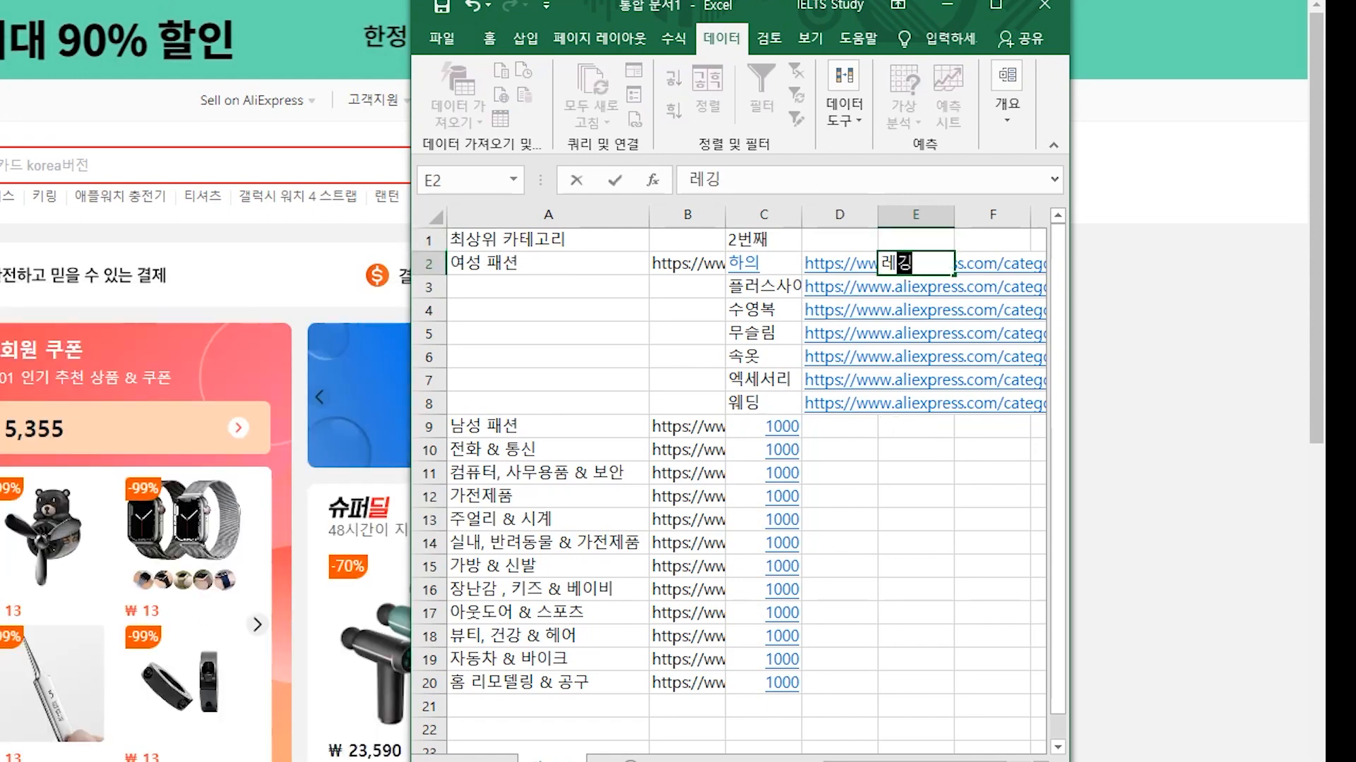
pyautogui.press('Return')
pyautogui.press('Up')
pyautogui.press('Right')
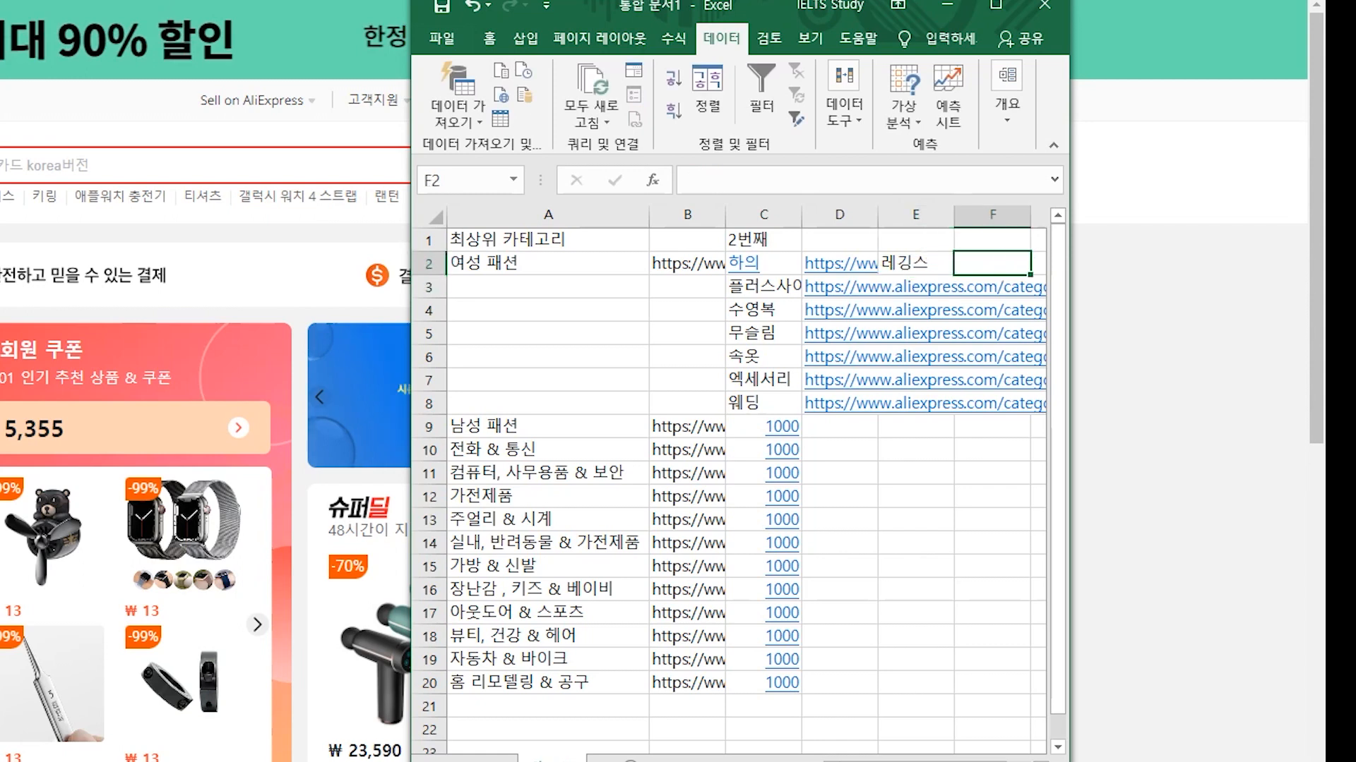
pyautogui.write('https://www.aliexpress.com/category/200001089/')
pyautogui.click(915, 240)
pyautogui.write('3ㅂㅓㄴ째')
pyautogui.press('Return')
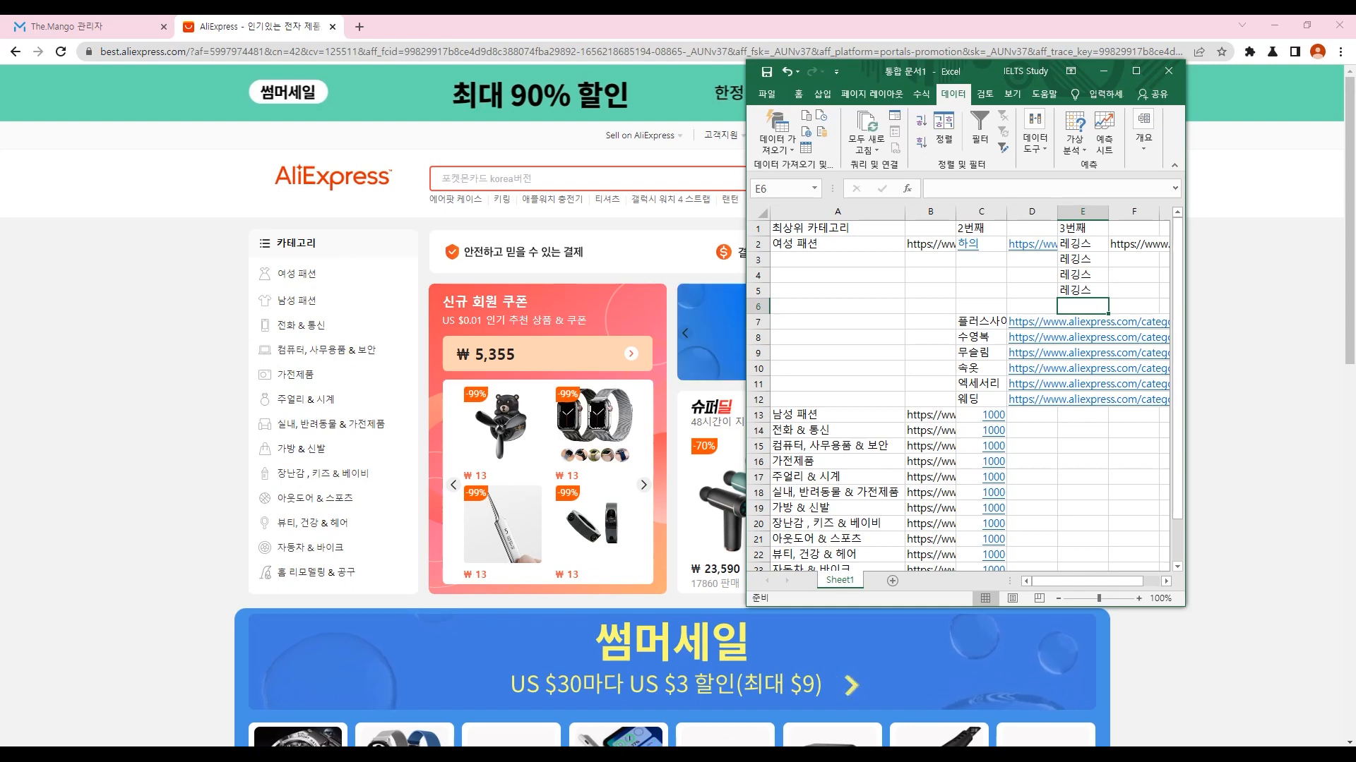
# Step: Maximize the spreadsheet and select the top-level and second-level category entries
pyautogui.moveTo(986, 71); pyautogui.dragTo(1016, 16)
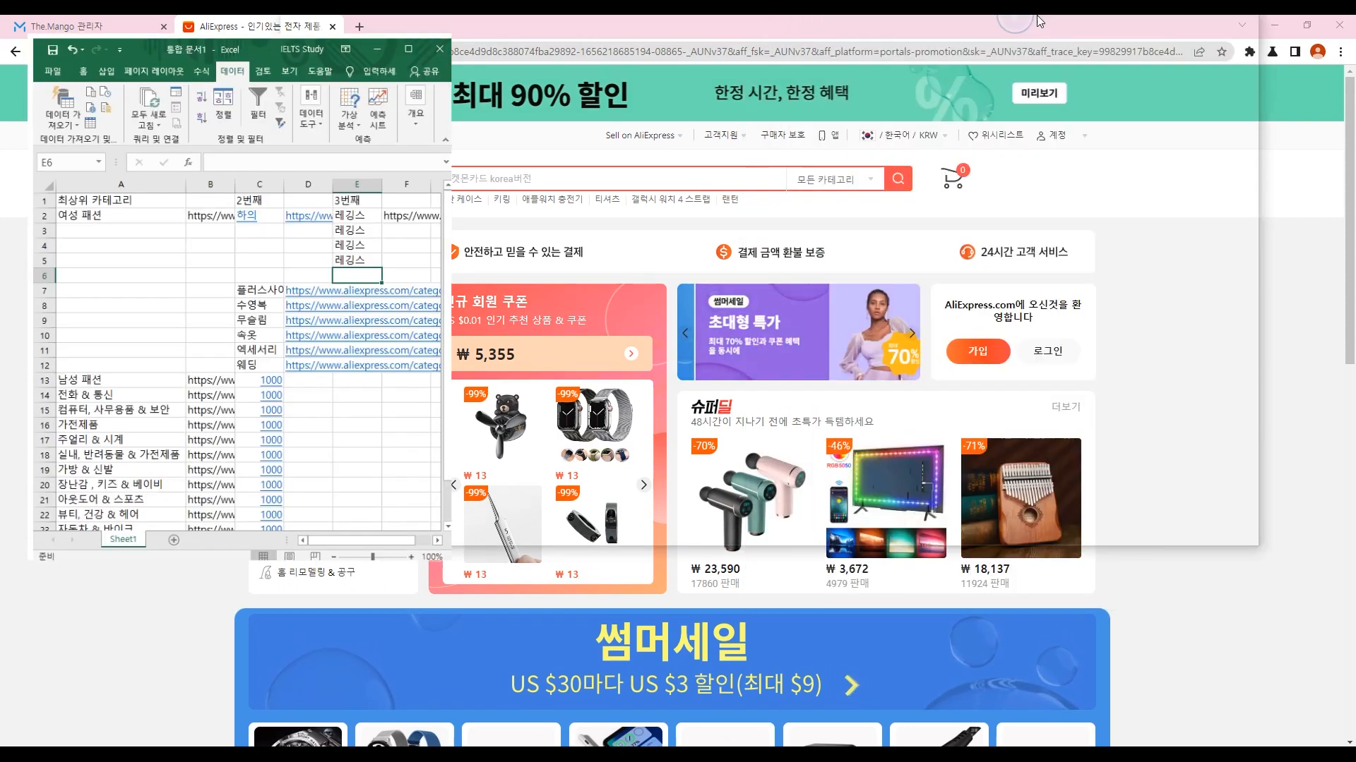
pyautogui.moveTo(91, 199); pyautogui.dragTo(91, 541)
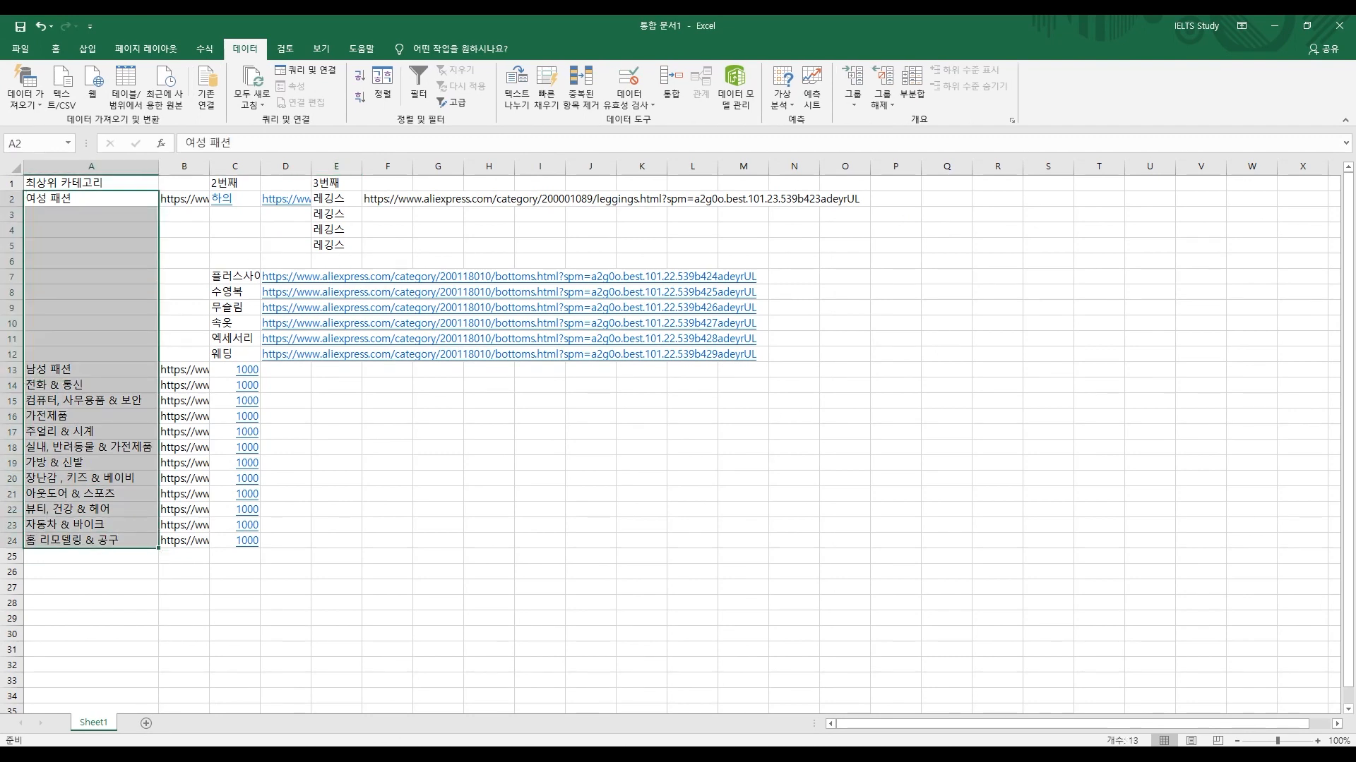
pyautogui.moveTo(235, 199); pyautogui.dragTo(235, 355)
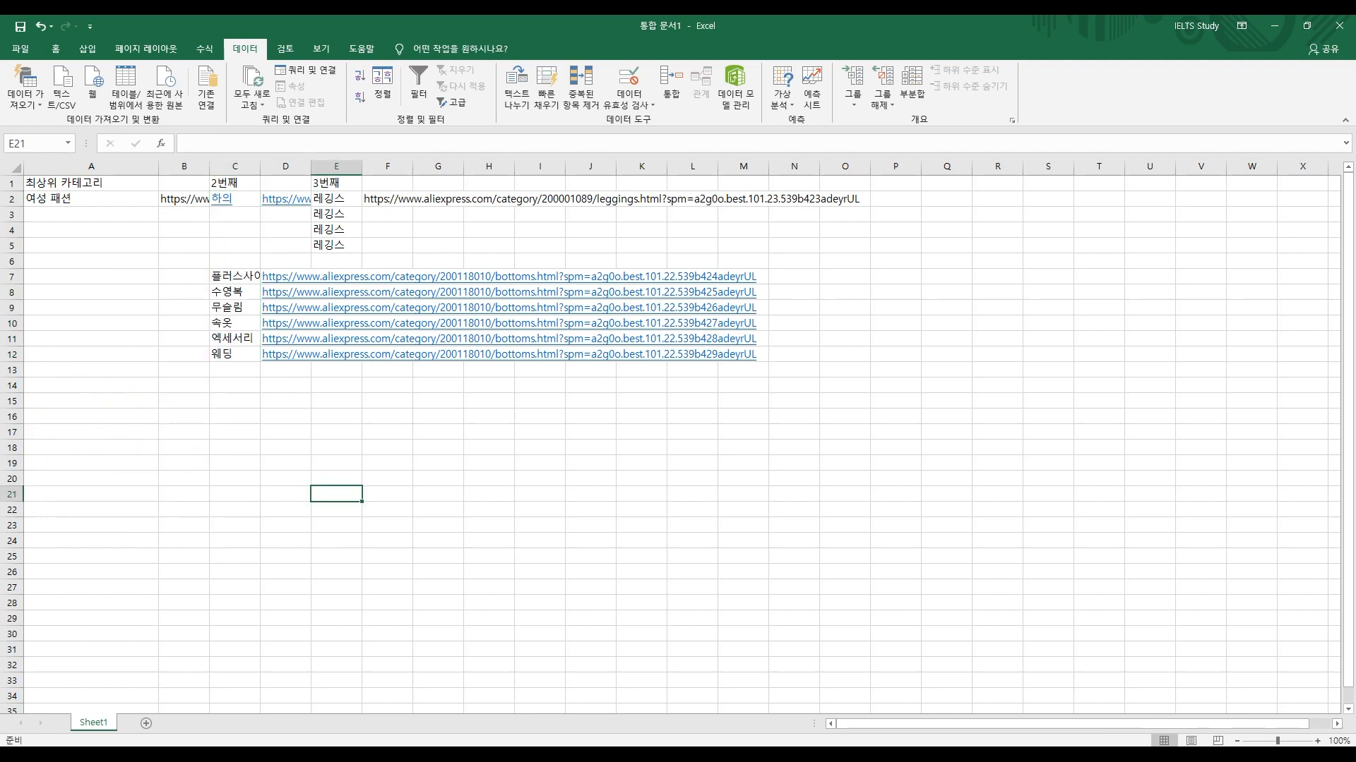
pyautogui.click(91, 198)
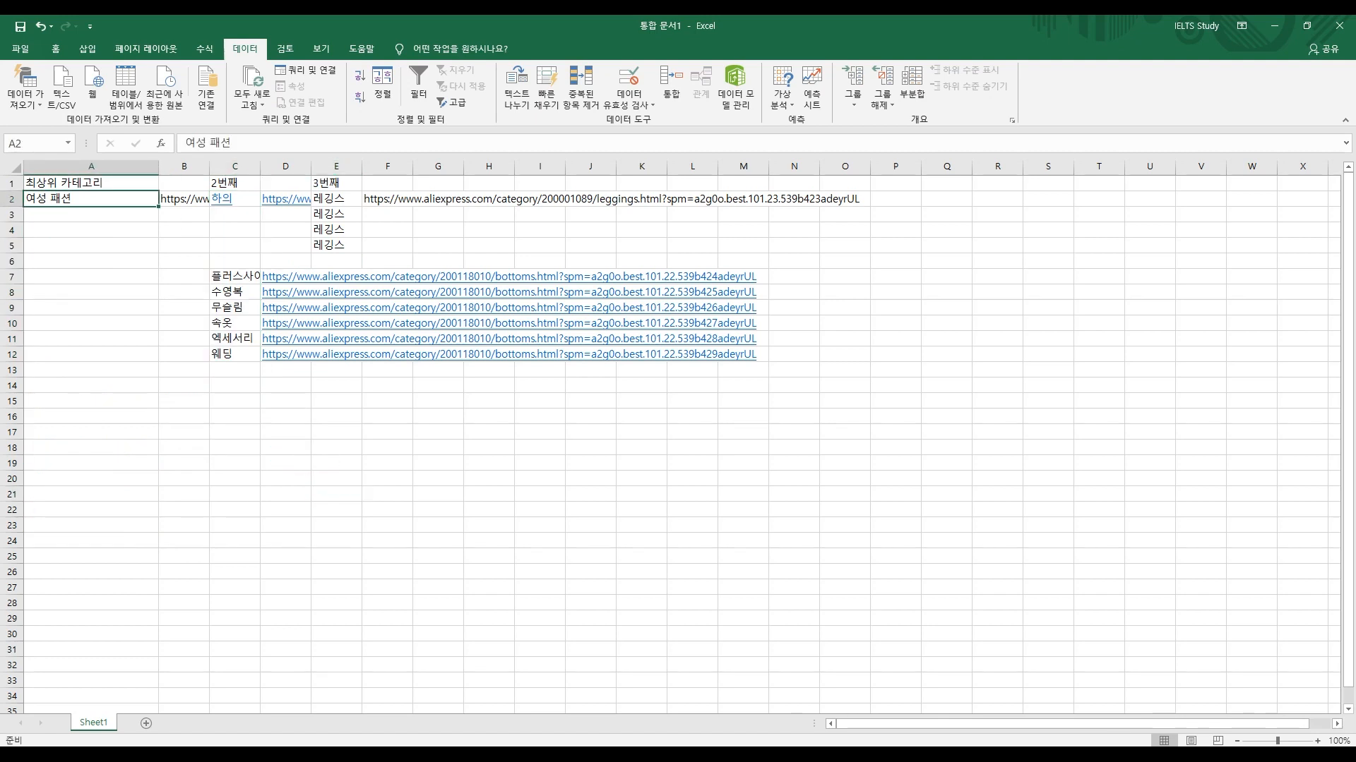
pyautogui.press('Right')
pyautogui.press('Right')
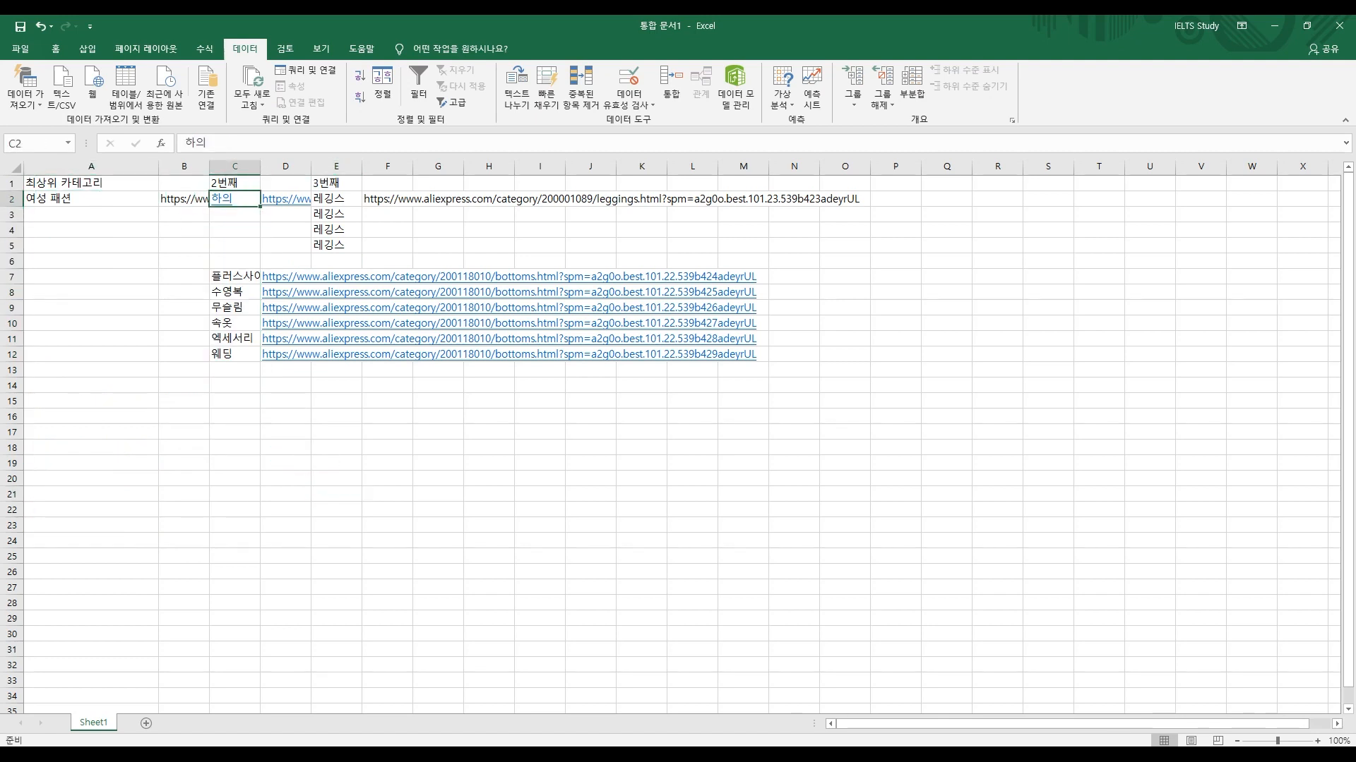
pyautogui.press('Right')
pyautogui.press('Right')
pyautogui.press('Down')
pyautogui.press('super+Down')
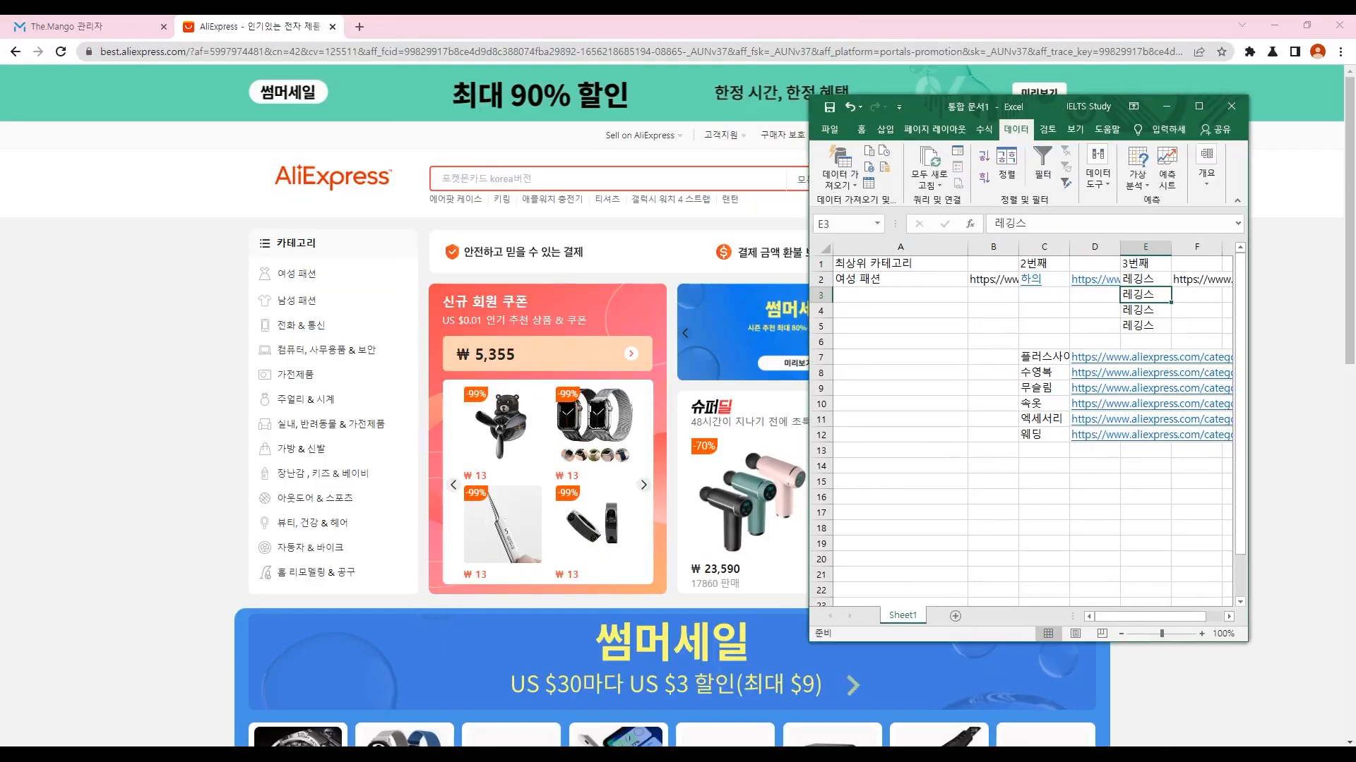
pyautogui.press('super+Up')
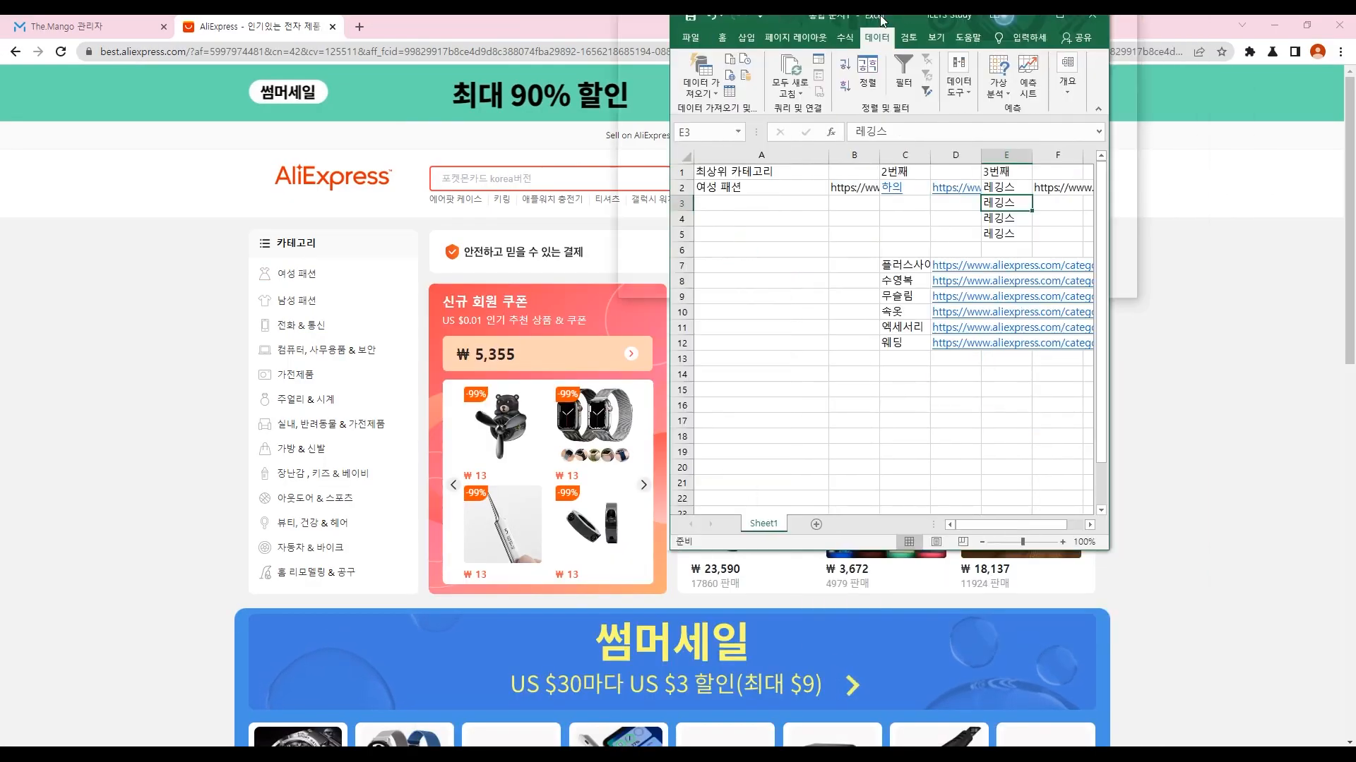
# Step: Enter 스커트, 반바지 and 진 in E3:E5 and fill incremented leggings URLs down F2:F5
pyautogui.write('ㅅ커트')
pyautogui.press('Return')
pyautogui.write('반ㅂ')
pyautogui.press('Return')
pyautogui.write('진')
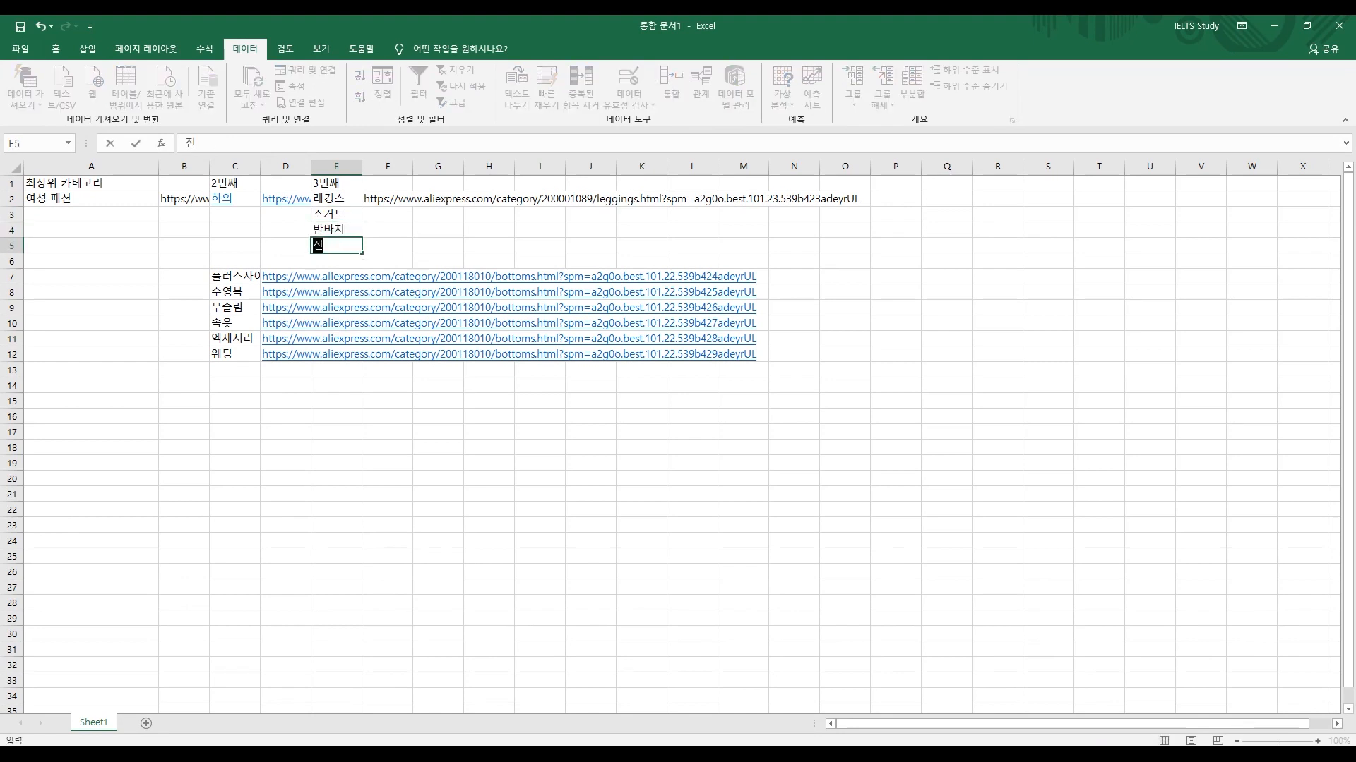
pyautogui.press('Return')
pyautogui.click(387, 184)
pyautogui.click(387, 198)
pyautogui.moveTo(413, 206); pyautogui.dragTo(413, 251)
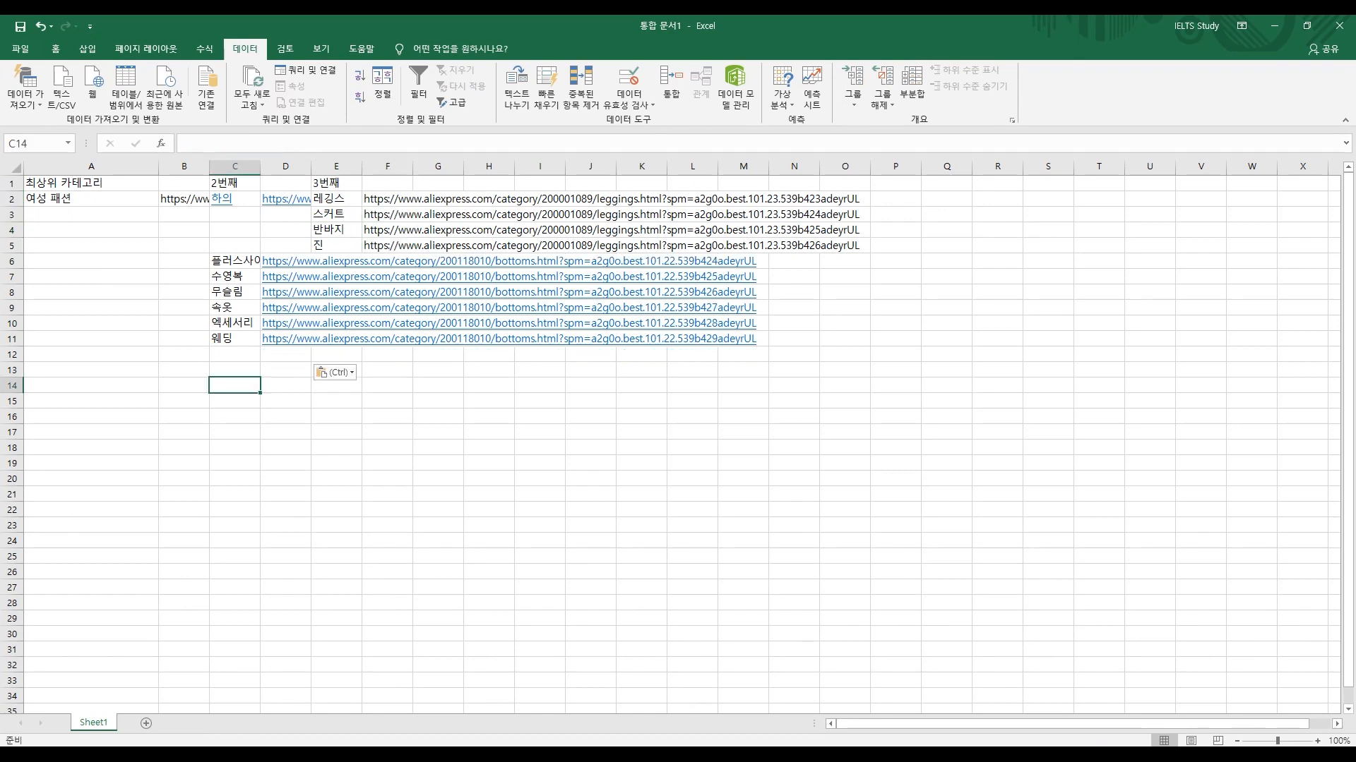
# Step: Number E6:E9 with 1–4 beside 플러스사이즈
pyautogui.moveTo(235, 276); pyautogui.dragTo(285, 355)
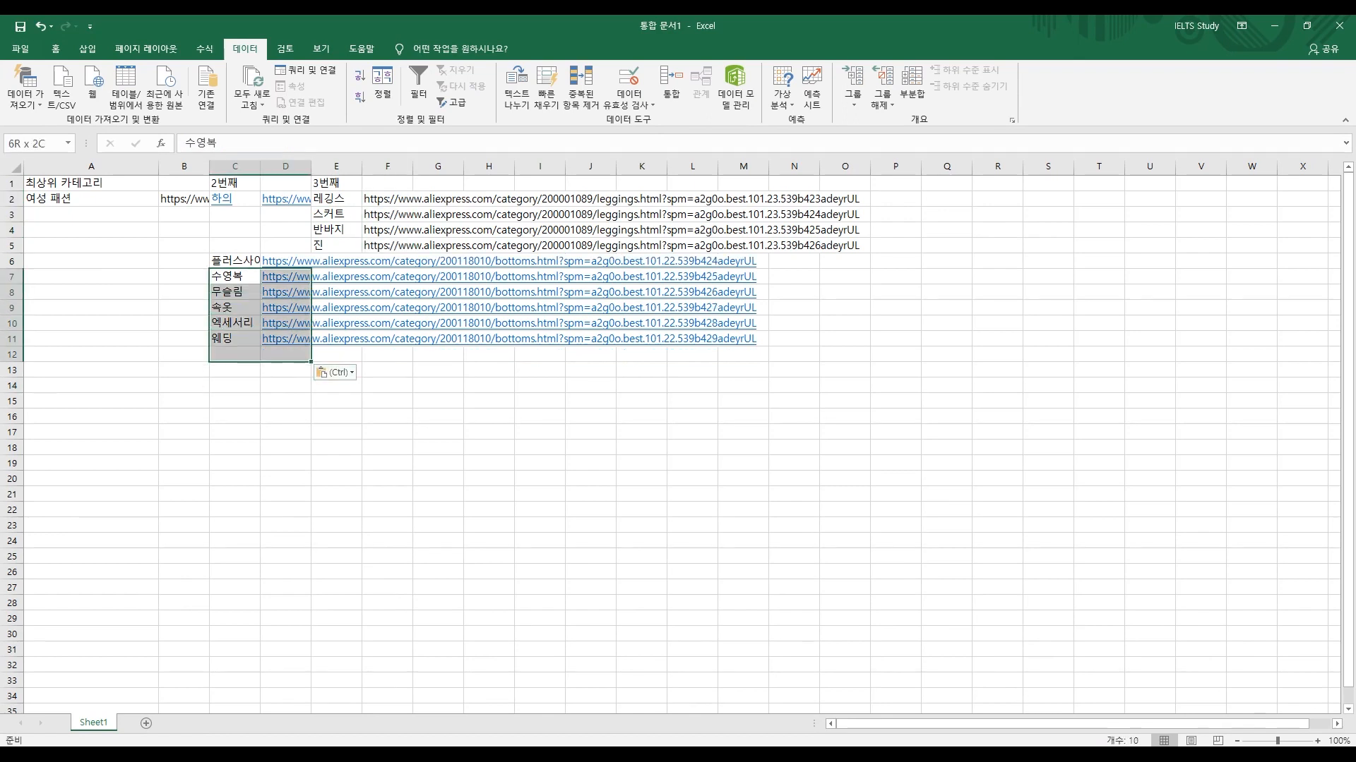
pyautogui.hotkey('ctrl', 'z')
pyautogui.moveTo(362, 277); pyautogui.dragTo(362, 291)
pyautogui.click(362, 262)
pyautogui.write('1')
pyautogui.press('Return')
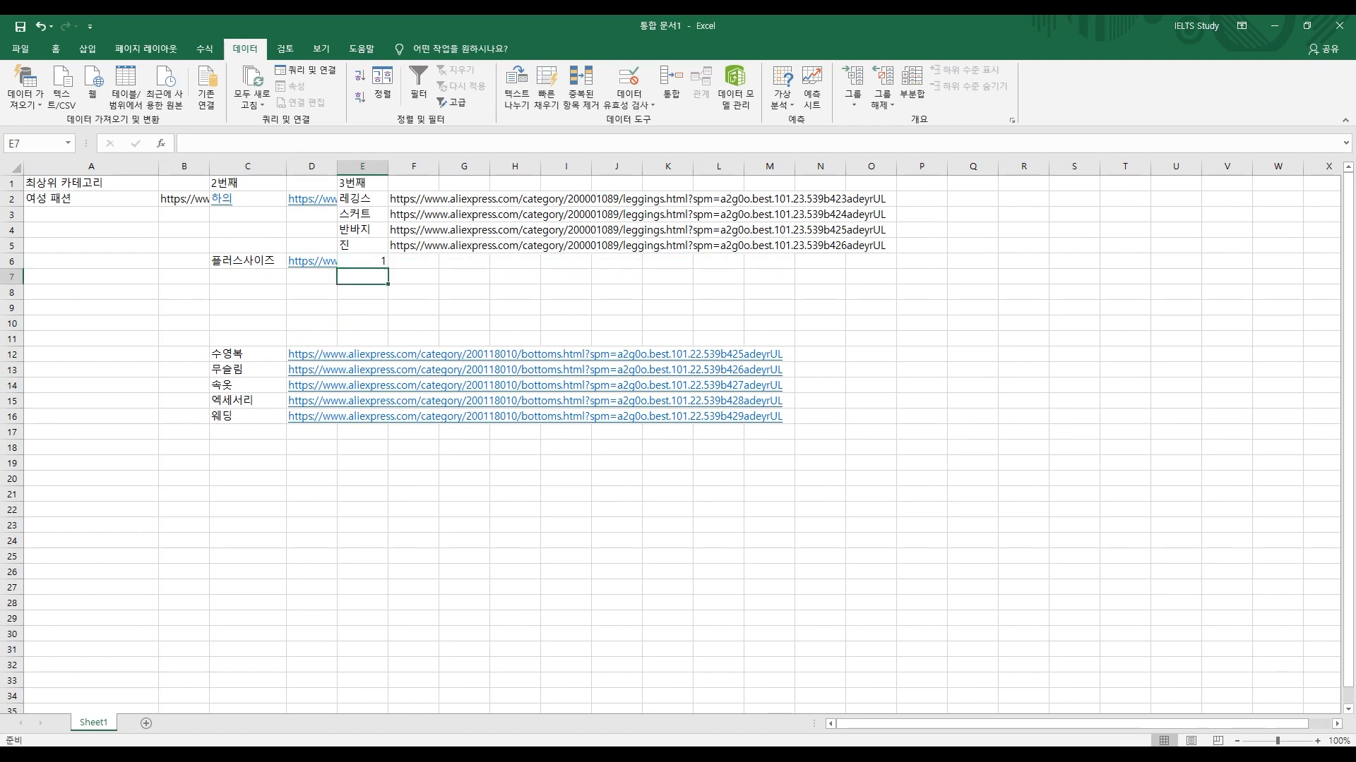
pyautogui.write('2')
pyautogui.press('Return')
pyautogui.write('3')
pyautogui.press('Return')
pyautogui.write('4')
pyautogui.press('Return')
# Step: Fill the incremented leggings URLs from F5 down to F9
pyautogui.press('Right')
pyautogui.press('Up')
pyautogui.press('Up')
pyautogui.press('Up')
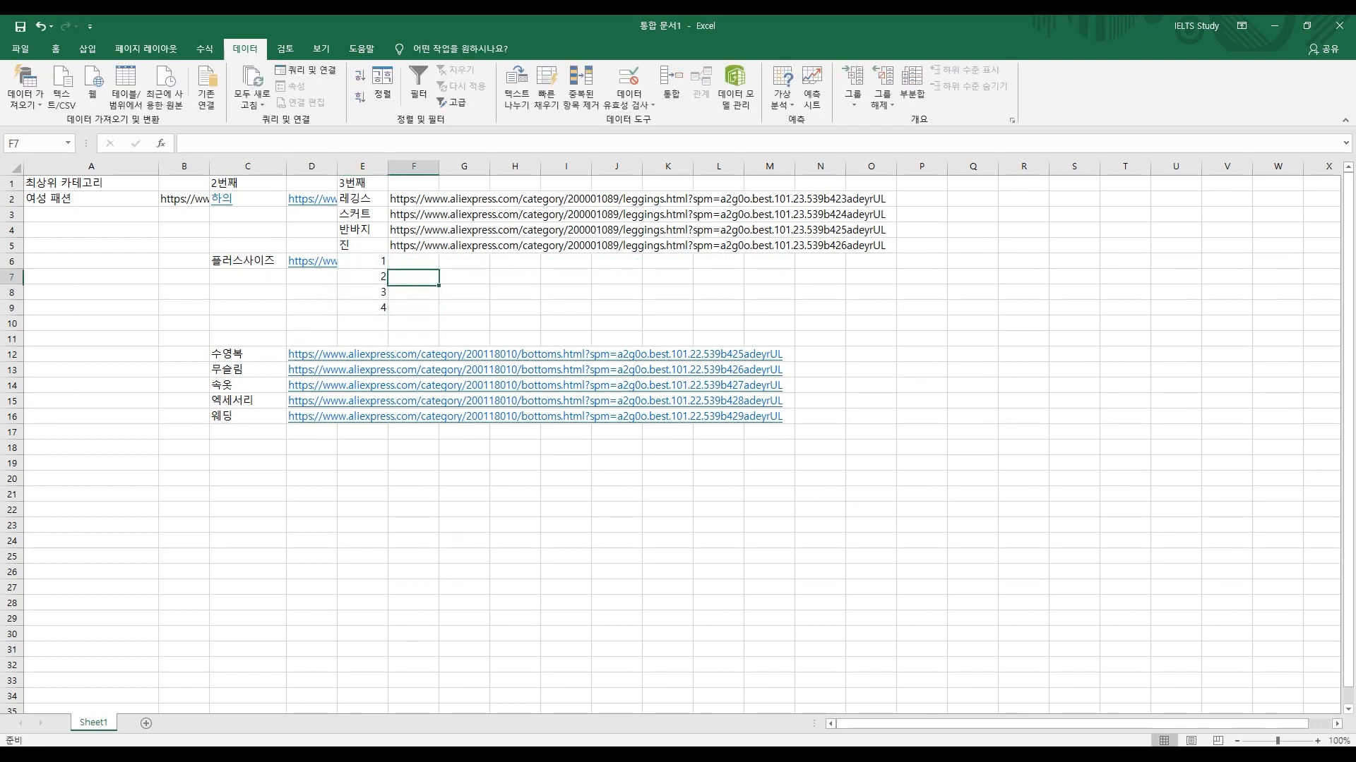
pyautogui.press('Up')
pyautogui.press('Up')
pyautogui.moveTo(439, 253); pyautogui.dragTo(438, 309)
# Step: Copy the 수영복 entry into C10
pyautogui.click(247, 354)
pyautogui.hotkey('ctrl', 'c')
pyautogui.click(247, 323)
pyautogui.hotkey('ctrl', 'v')
pyautogui.hotkey('ctrl', 'v')
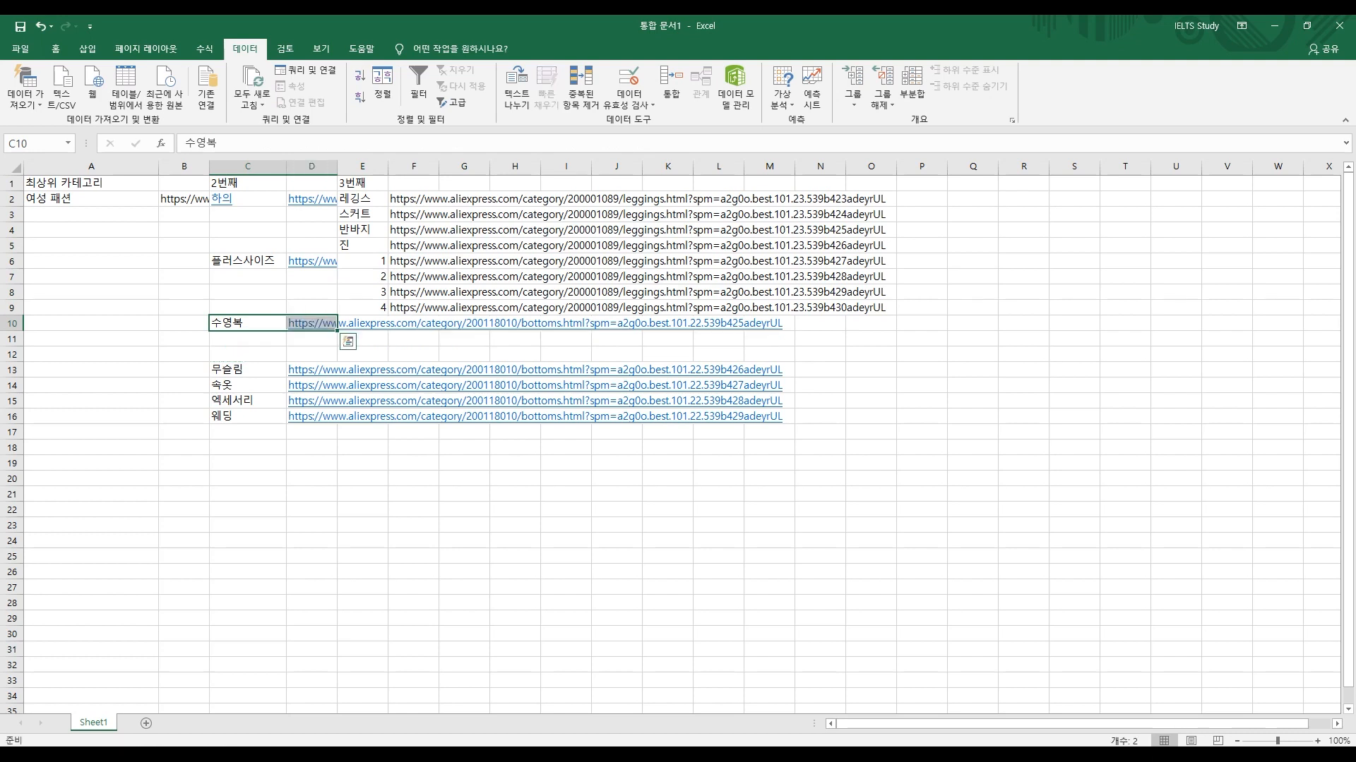
# Step: Number E10:E12 with 1–3 beside 수영복 and fill incremented URLs down to F12
pyautogui.click(362, 339)
pyautogui.press('Up')
pyautogui.write('1')
pyautogui.press('Return')
pyautogui.write('2')
pyautogui.press('Return')
pyautogui.write('3')
pyautogui.press('Return')
pyautogui.press('Right')
pyautogui.press('Up')
pyautogui.press('Up')
pyautogui.press('Up')
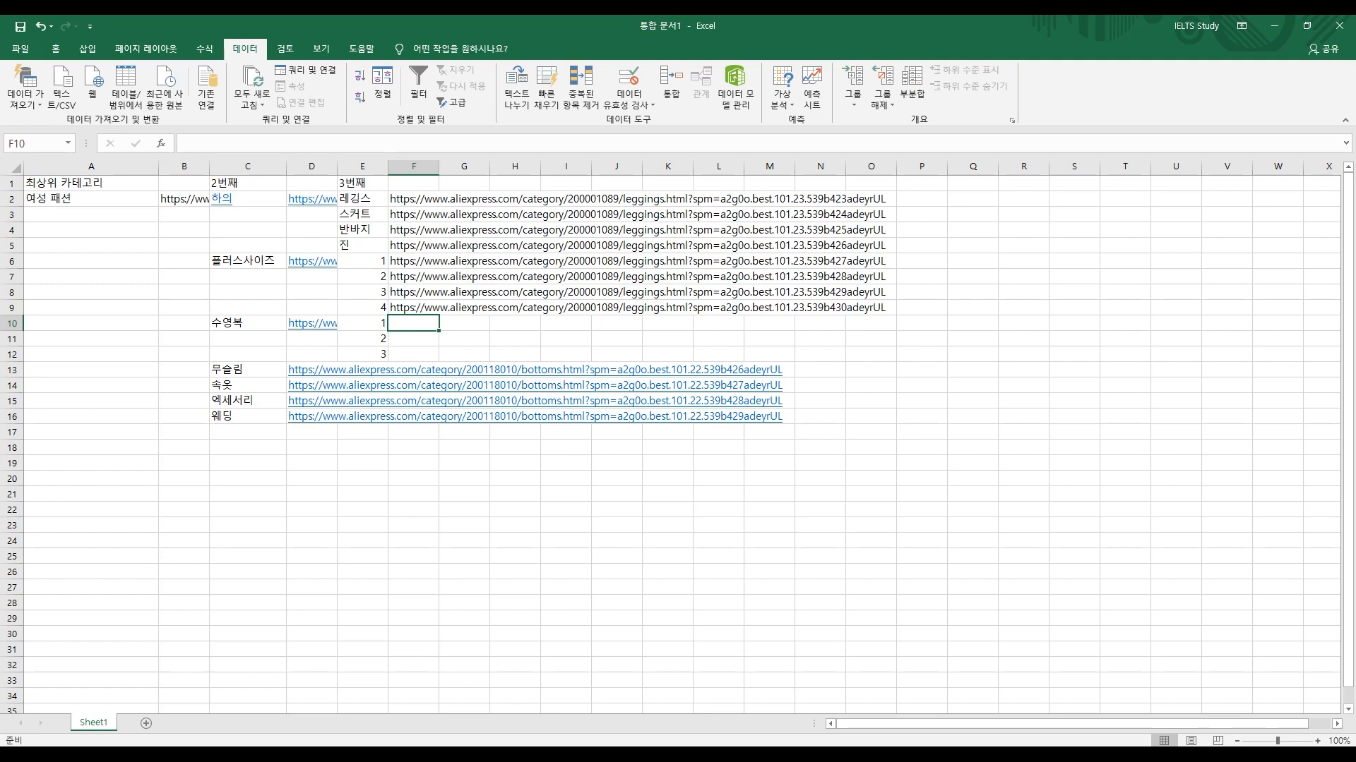
pyautogui.press('Up')
pyautogui.moveTo(438, 316); pyautogui.dragTo(438, 356)
# Step: Delete the leftover subcategory rows below the table and check URLs F2:F12
pyautogui.moveTo(184, 463); pyautogui.dragTo(312, 370)
pyautogui.press('Delete')
pyautogui.moveTo(463, 619); pyautogui.dragTo(463, 604)
pyautogui.moveTo(616, 401); pyautogui.dragTo(91, 199)
pyautogui.click(312, 525)
pyautogui.click(414, 401)
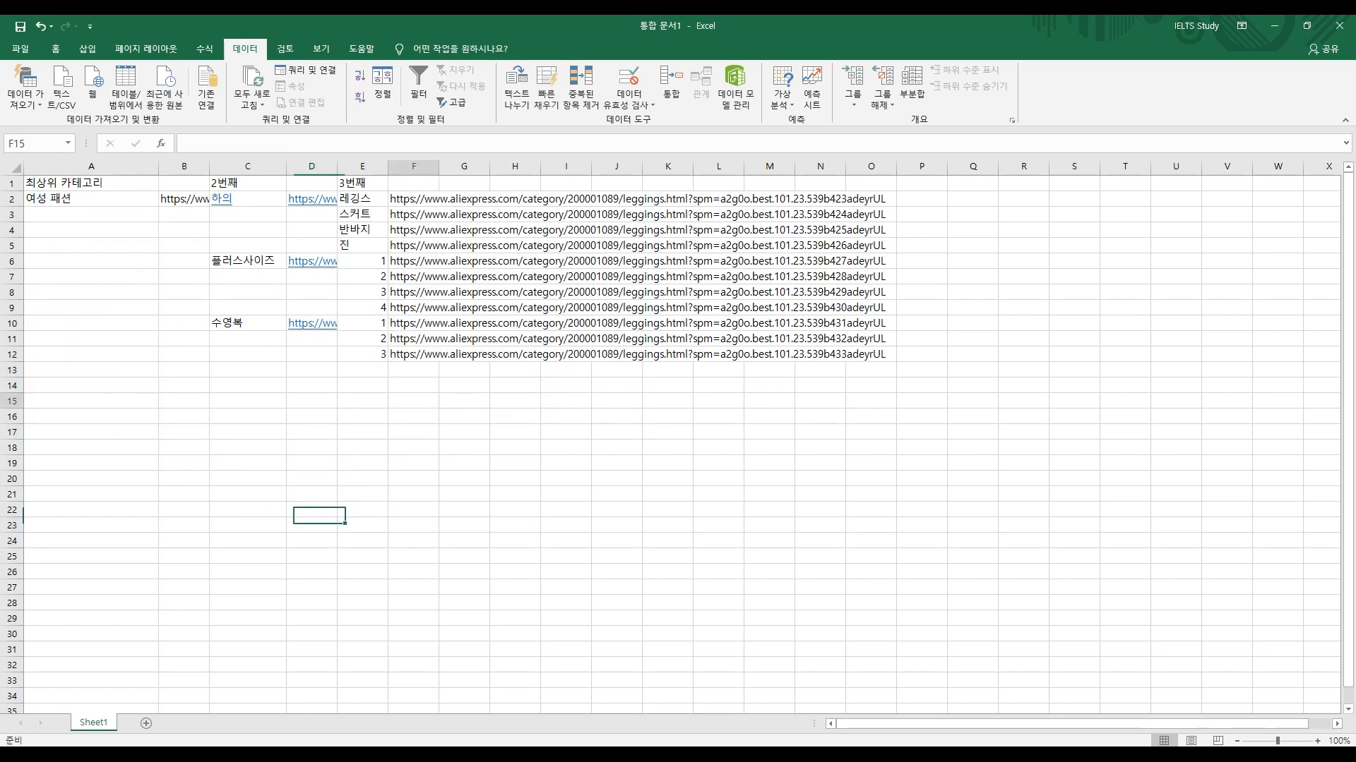
pyautogui.moveTo(414, 199); pyautogui.dragTo(414, 354)
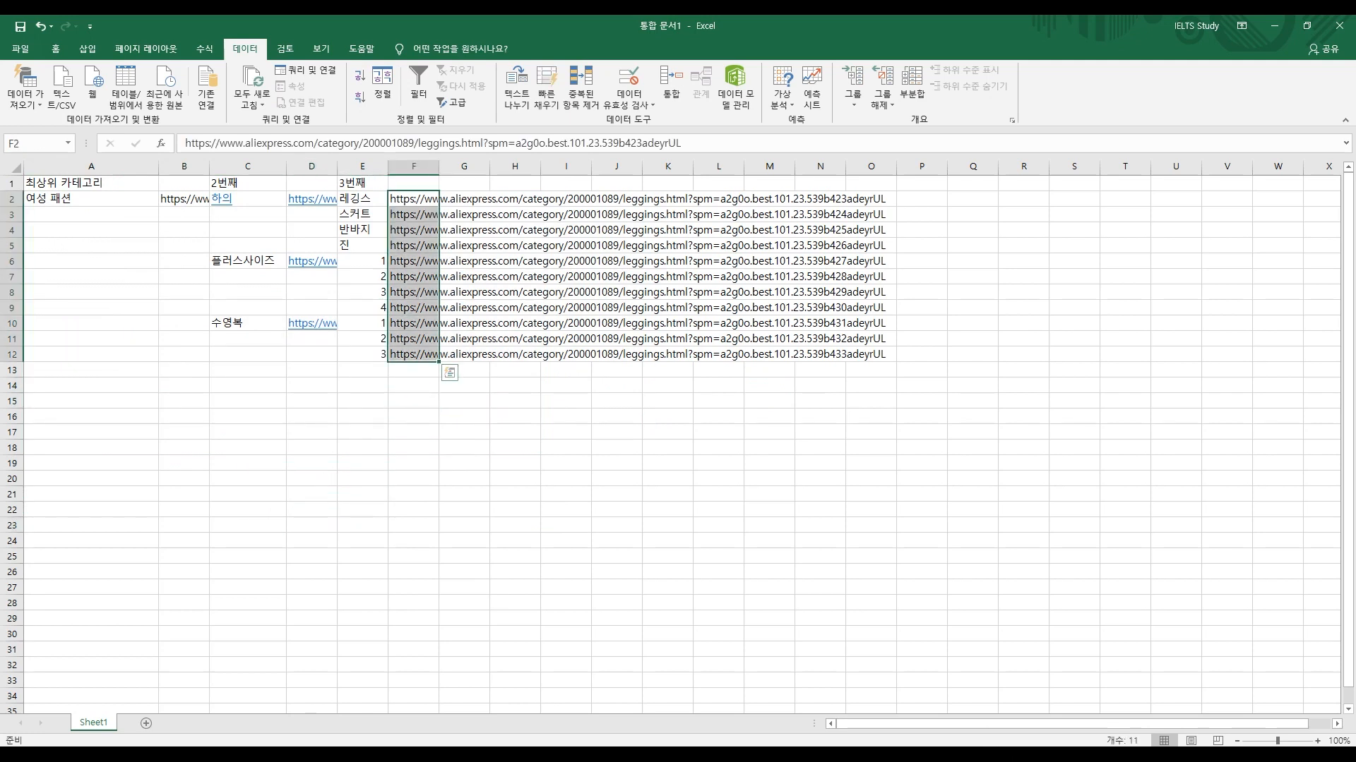
pyautogui.click(464, 198)
# Step: Add a 여부 header in G1 and enter 1 in each flag cell G2:G12
pyautogui.click(464, 182)
pyautogui.write('여부')
pyautogui.press('Return')
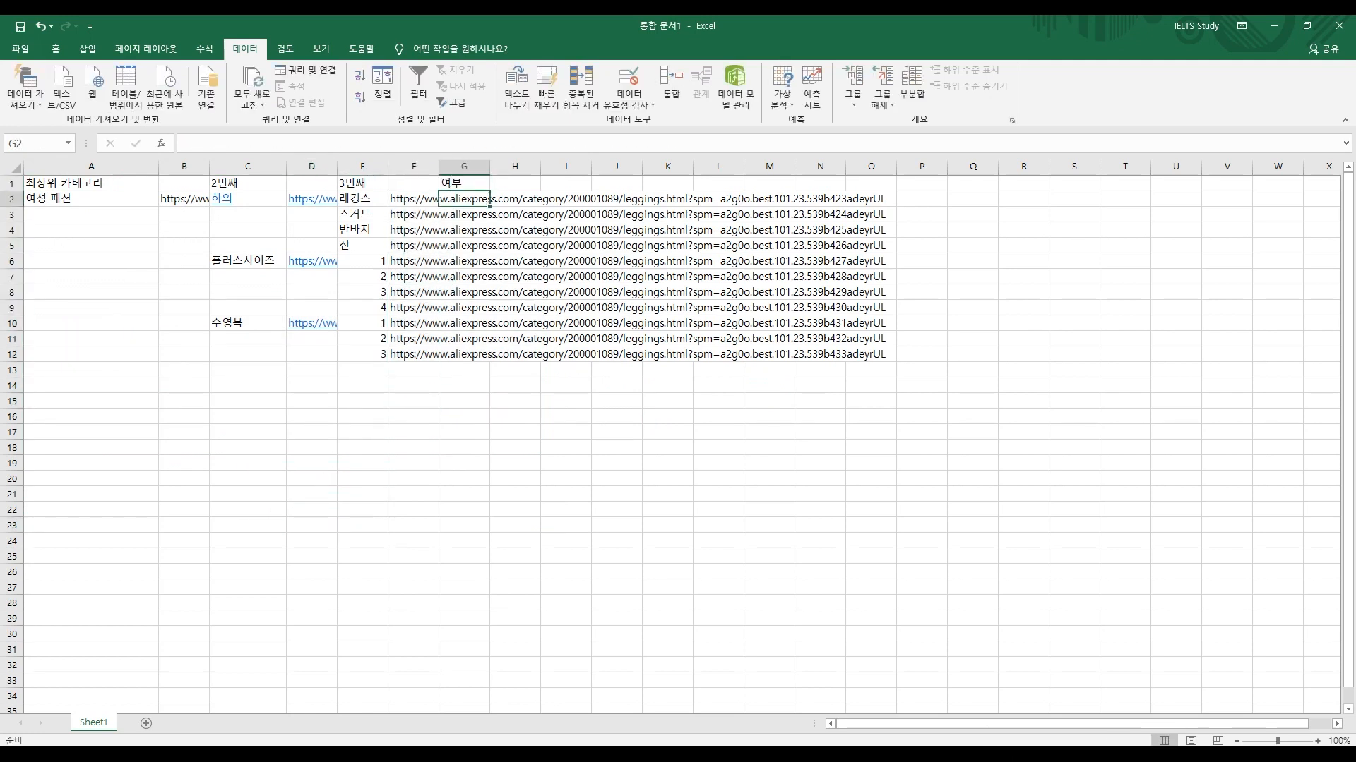
pyautogui.click(414, 199)
pyautogui.click(464, 199)
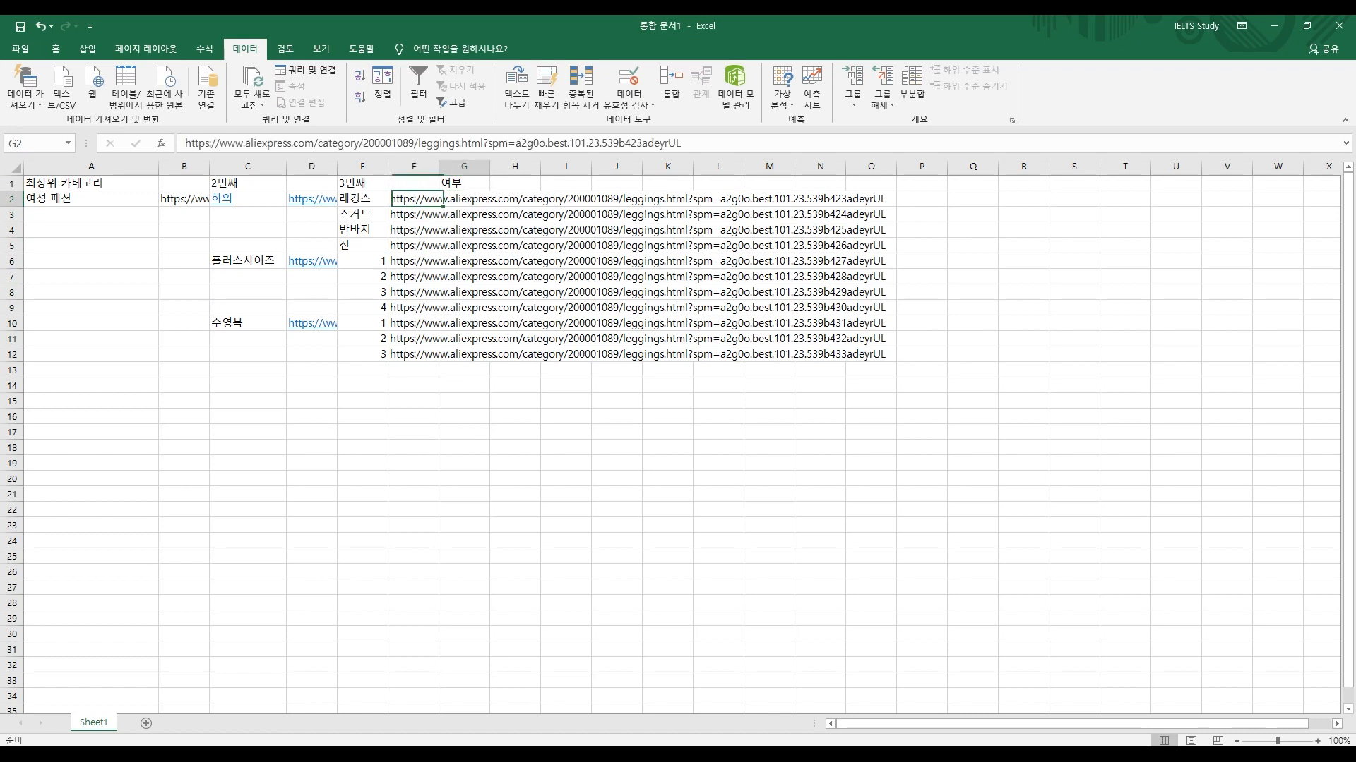
pyautogui.write('1')
pyautogui.press('Return')
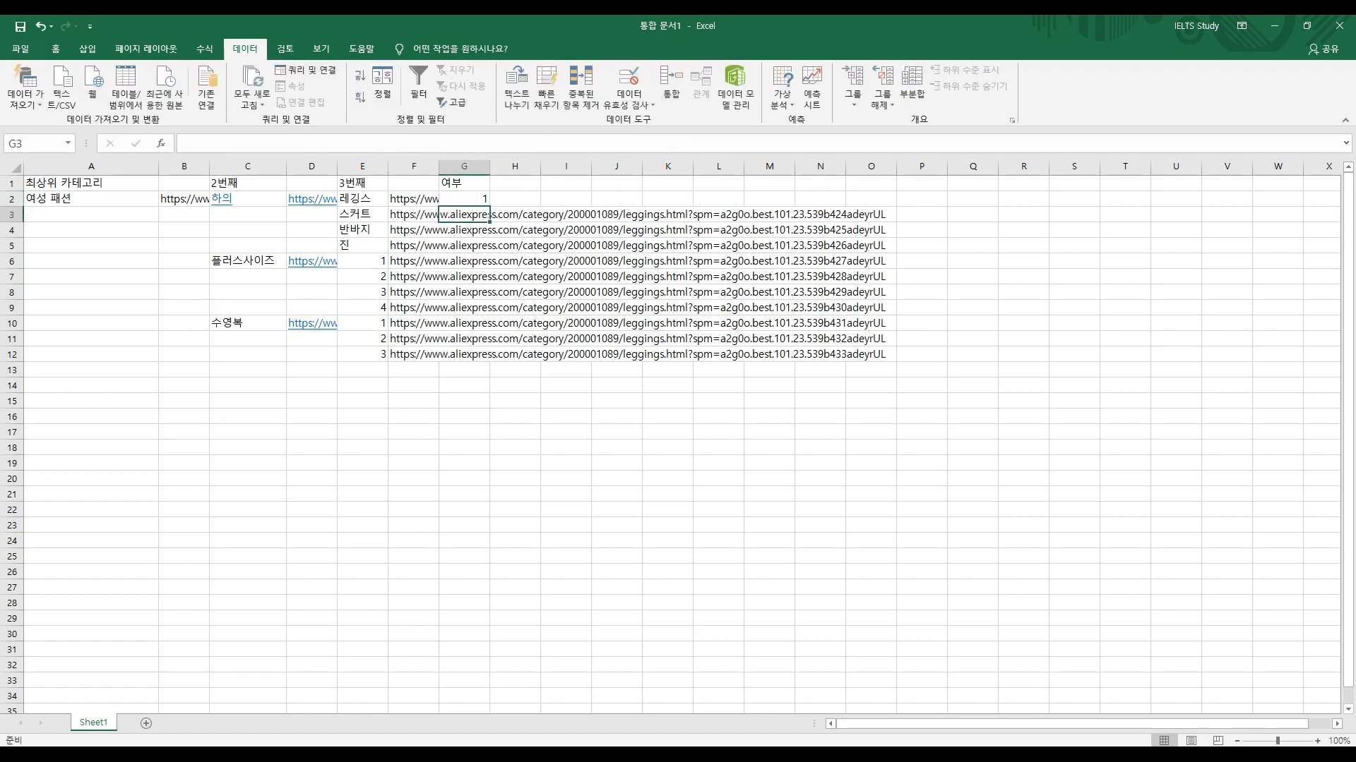
pyautogui.write('0')
pyautogui.press('Return')
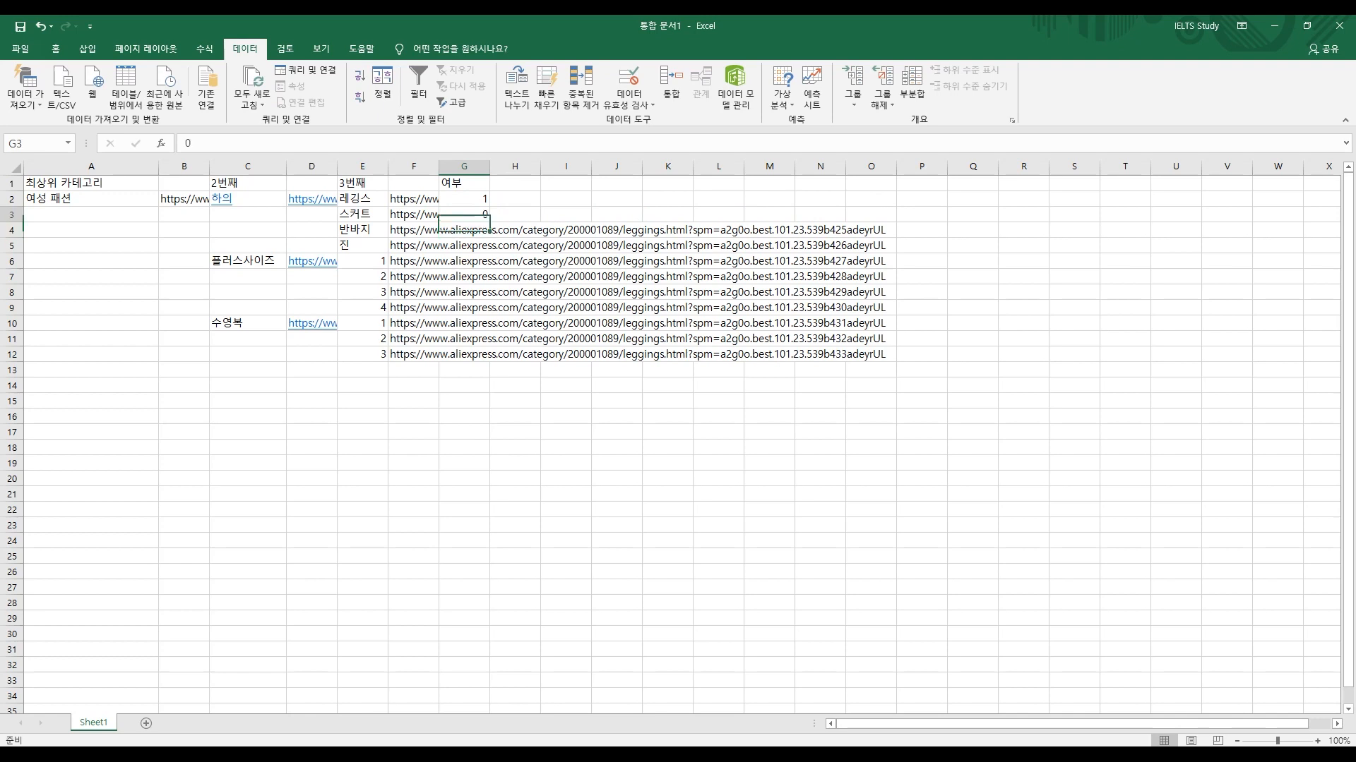
pyautogui.write('1')
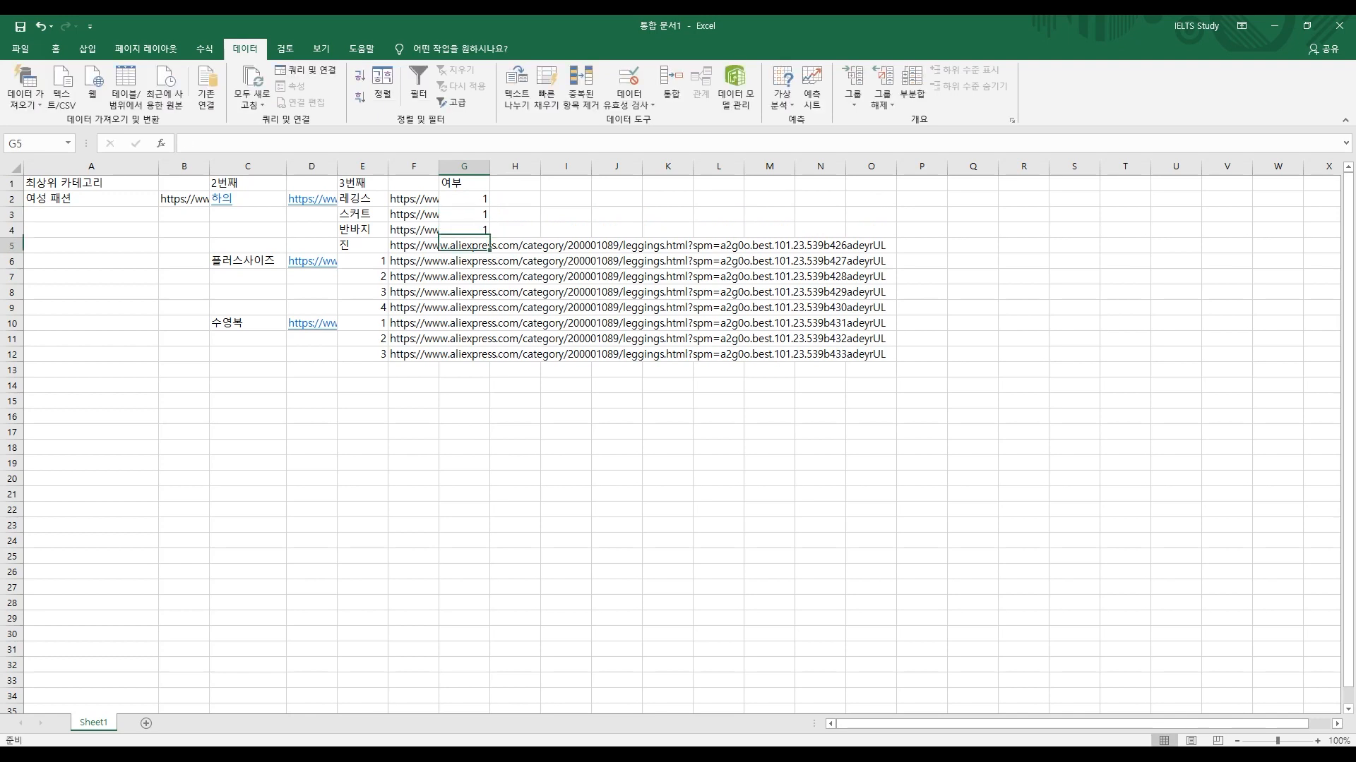
pyautogui.write(' 1 1 1 1 1 1 1 1 1')
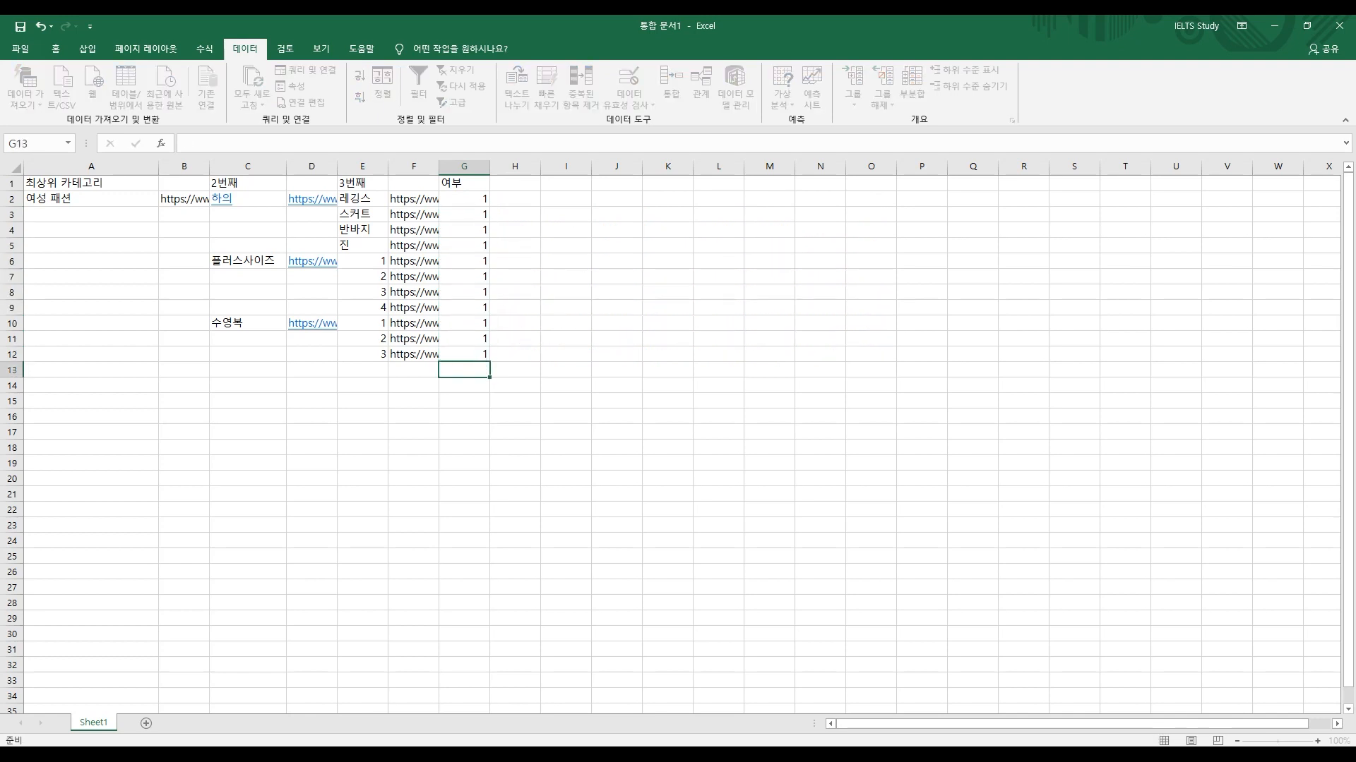
# Step: Select the flag values G2:G12, then move to empty cell H13
pyautogui.moveTo(464, 198); pyautogui.dragTo(464, 353)
pyautogui.hotkey('shift', 'Left')
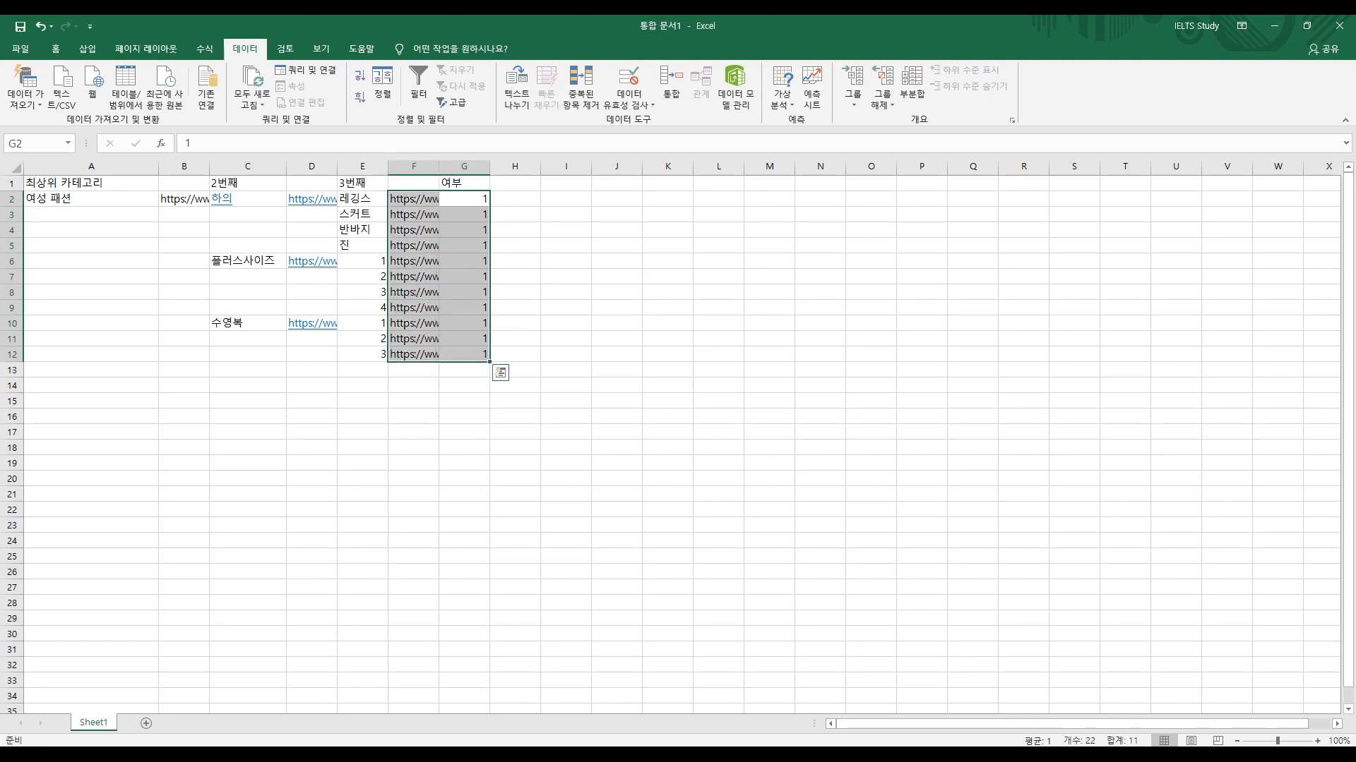
pyautogui.click(90, 199)
pyautogui.moveTo(464, 198); pyautogui.dragTo(464, 354)
pyautogui.moveTo(464, 354); pyautogui.dragTo(464, 353)
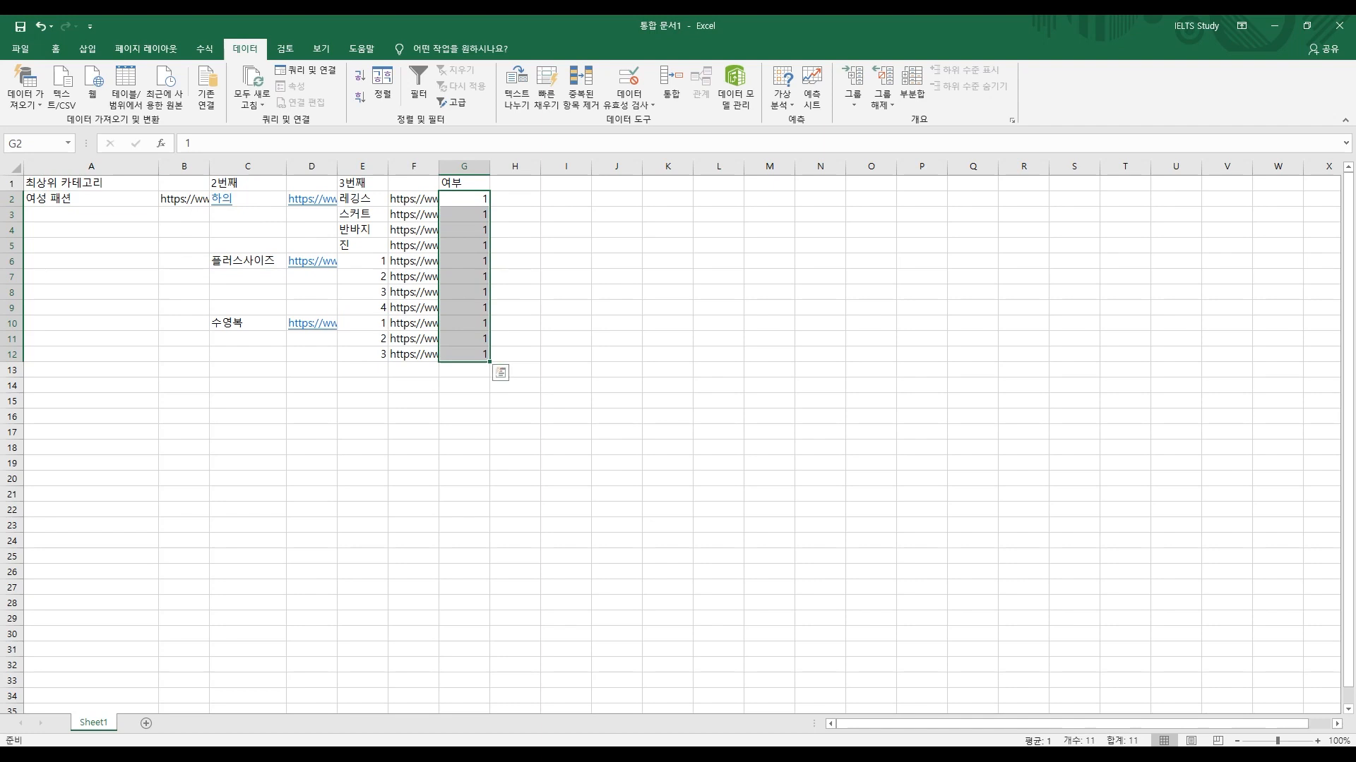
pyautogui.click(518, 370)
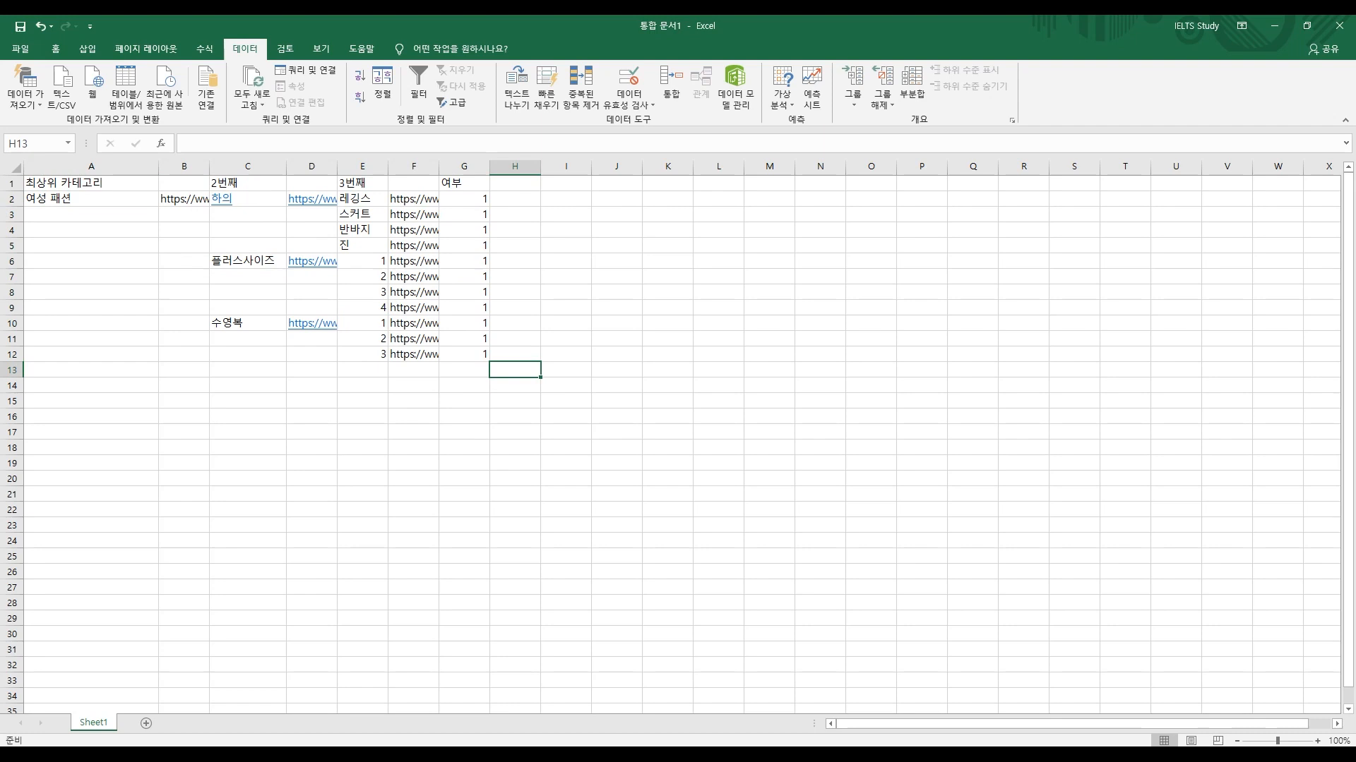
# Step: Enter 100000 in H13 and copy the category table A2:G12
pyautogui.write('100000')
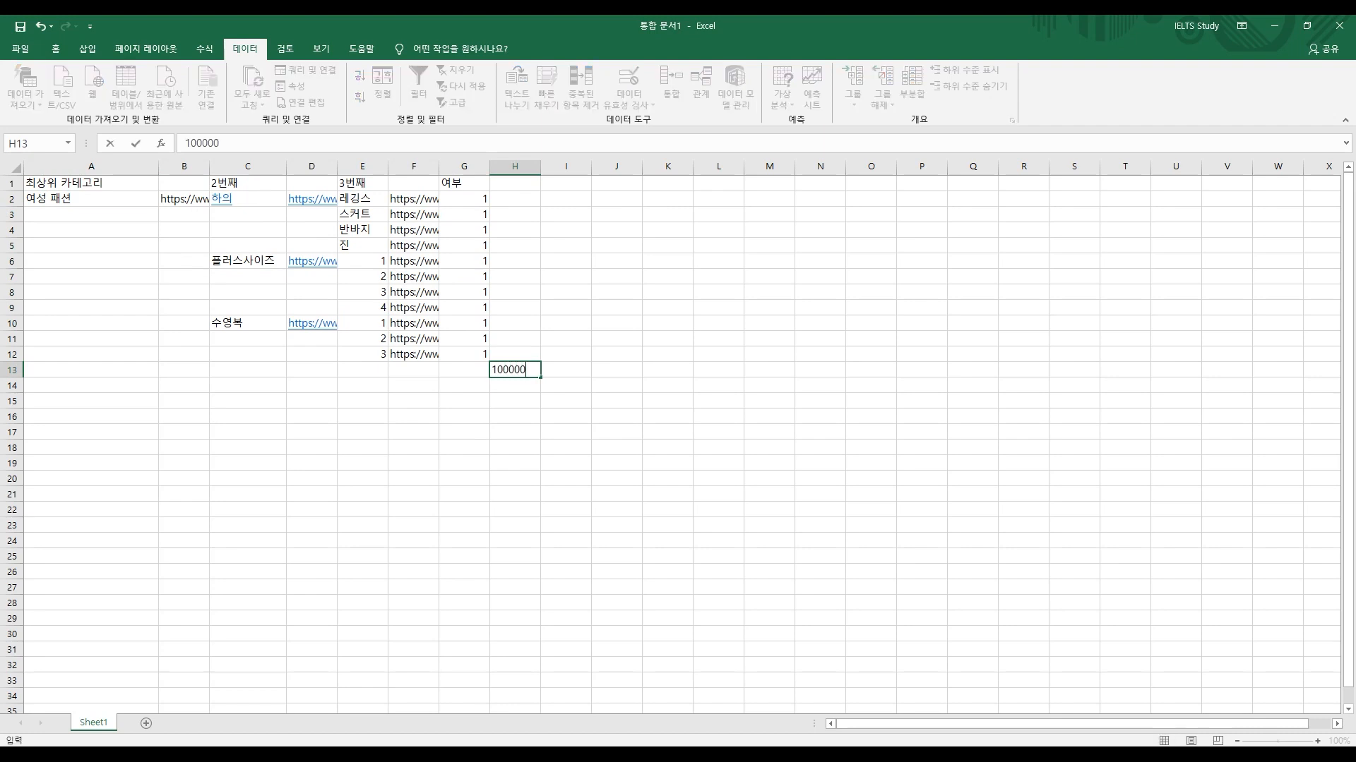
pyautogui.press('Return')
pyautogui.moveTo(464, 198); pyautogui.dragTo(464, 354)
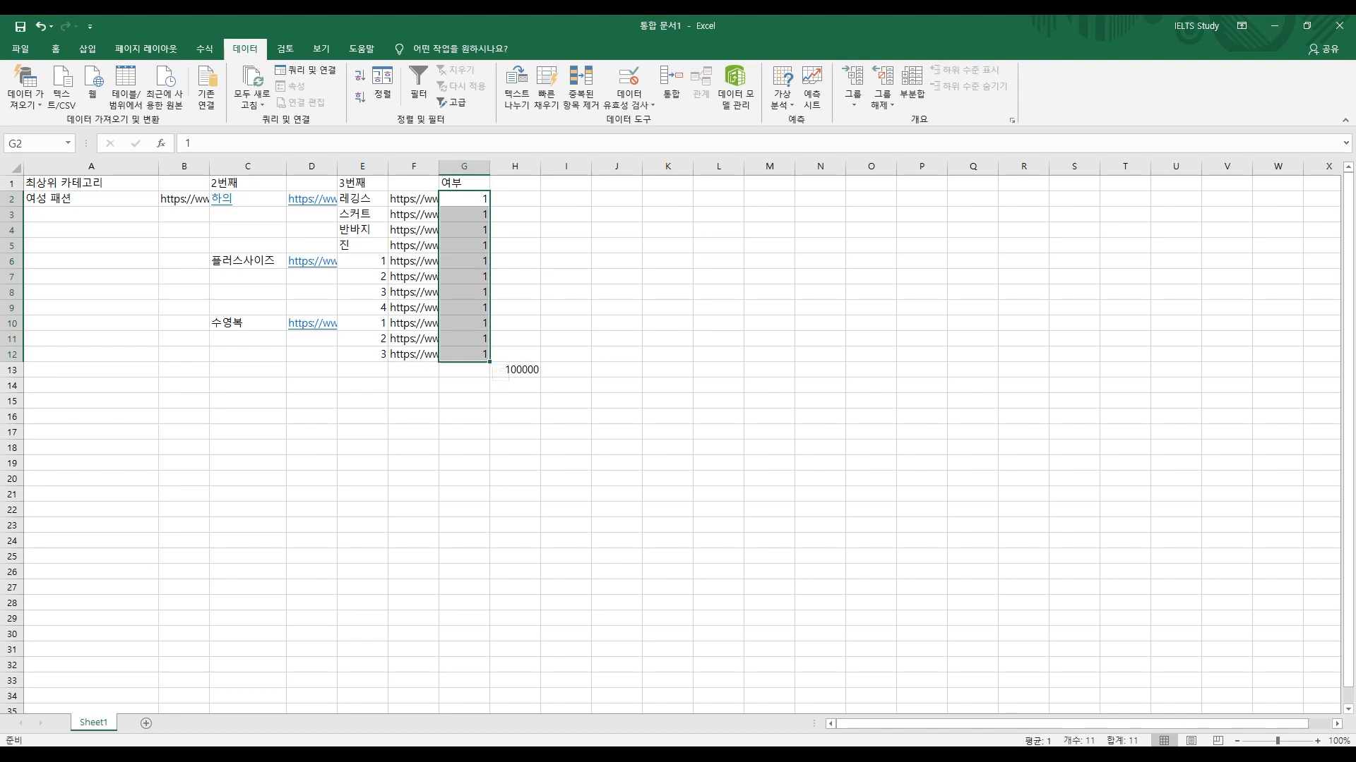
pyautogui.moveTo(464, 354); pyautogui.dragTo(91, 199)
pyautogui.hotkey('ctrl', 'c')
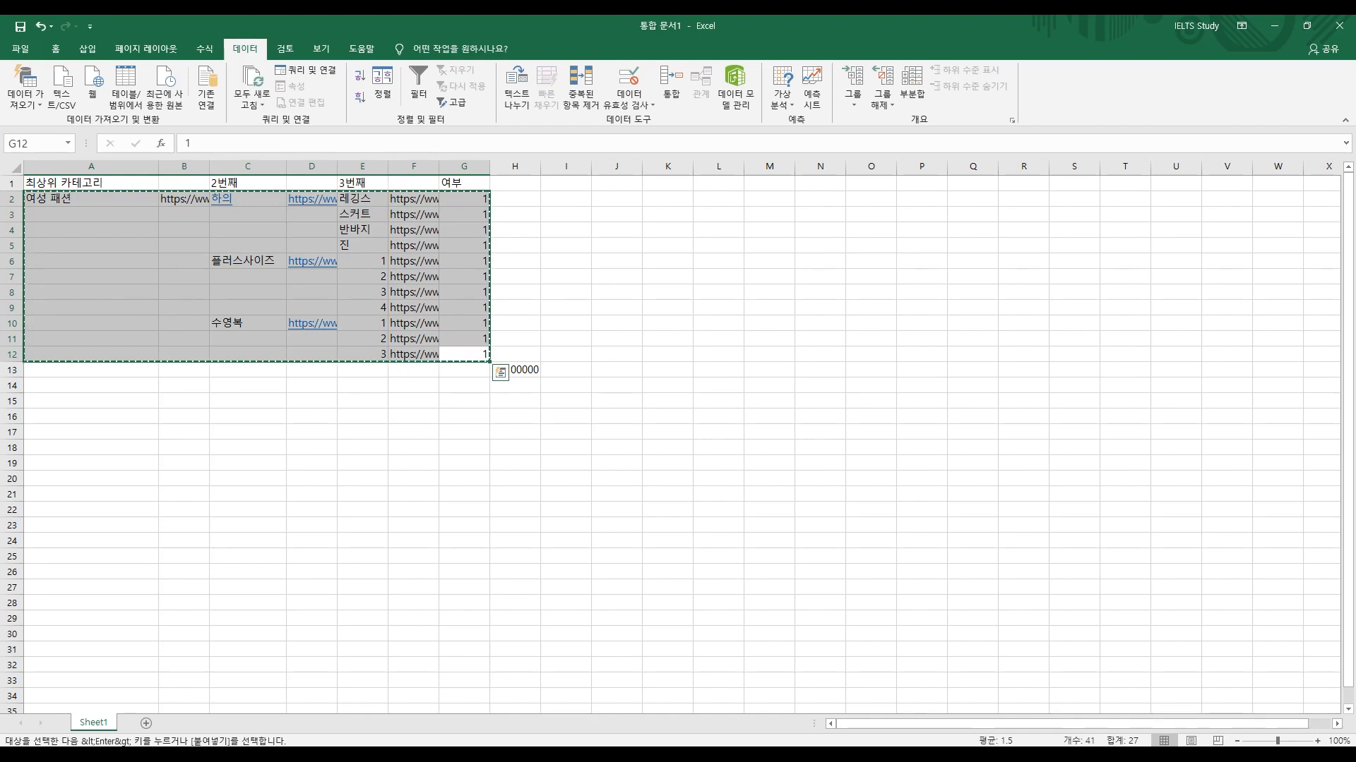
# Step: Paste copies of the block at rows 14 and 26, redoing a misplaced first attempt
pyautogui.click(91, 385)
pyautogui.hotkey('ctrl', 'v')
pyautogui.click(91, 571)
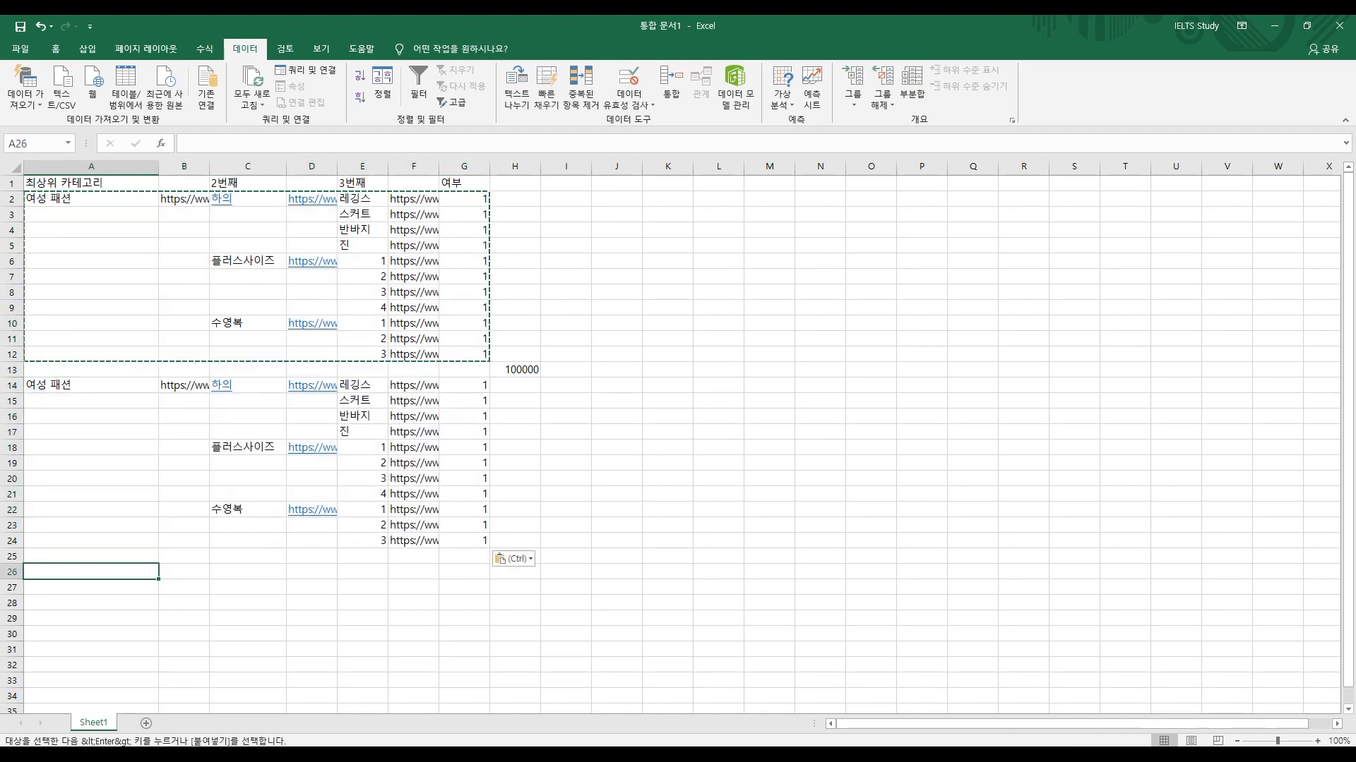
pyautogui.hotkey('ctrl', 'v')
pyautogui.hotkey('ctrl', 'z')
pyautogui.hotkey('ctrl', 'z')
pyautogui.click(464, 494)
pyautogui.click(91, 385)
pyautogui.hotkey('ctrl', 'v')
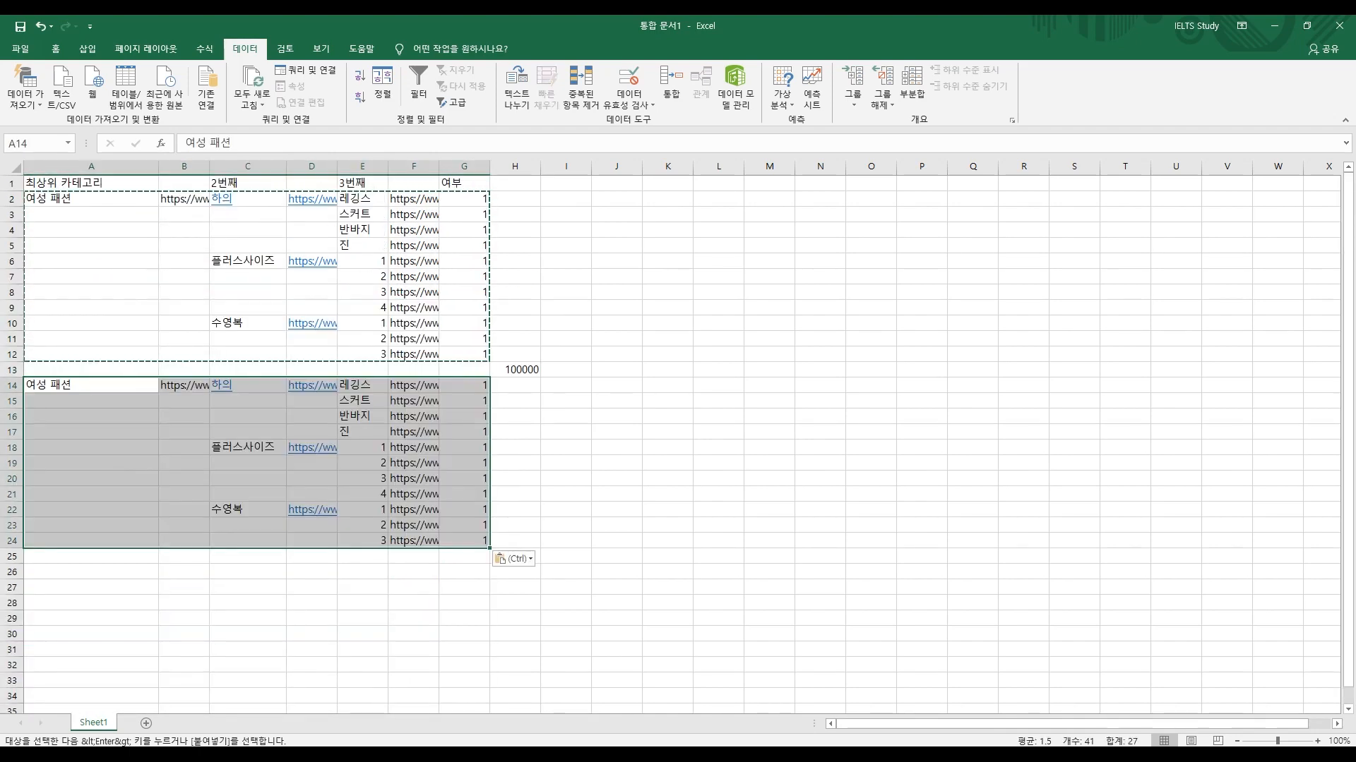
pyautogui.click(91, 572)
pyautogui.hotkey('ctrl', 'v')
# Step: Paste further copies of the block at rows 38, 50 and 62
pyautogui.scroll(-5, 91, 572)
pyautogui.click(91, 525)
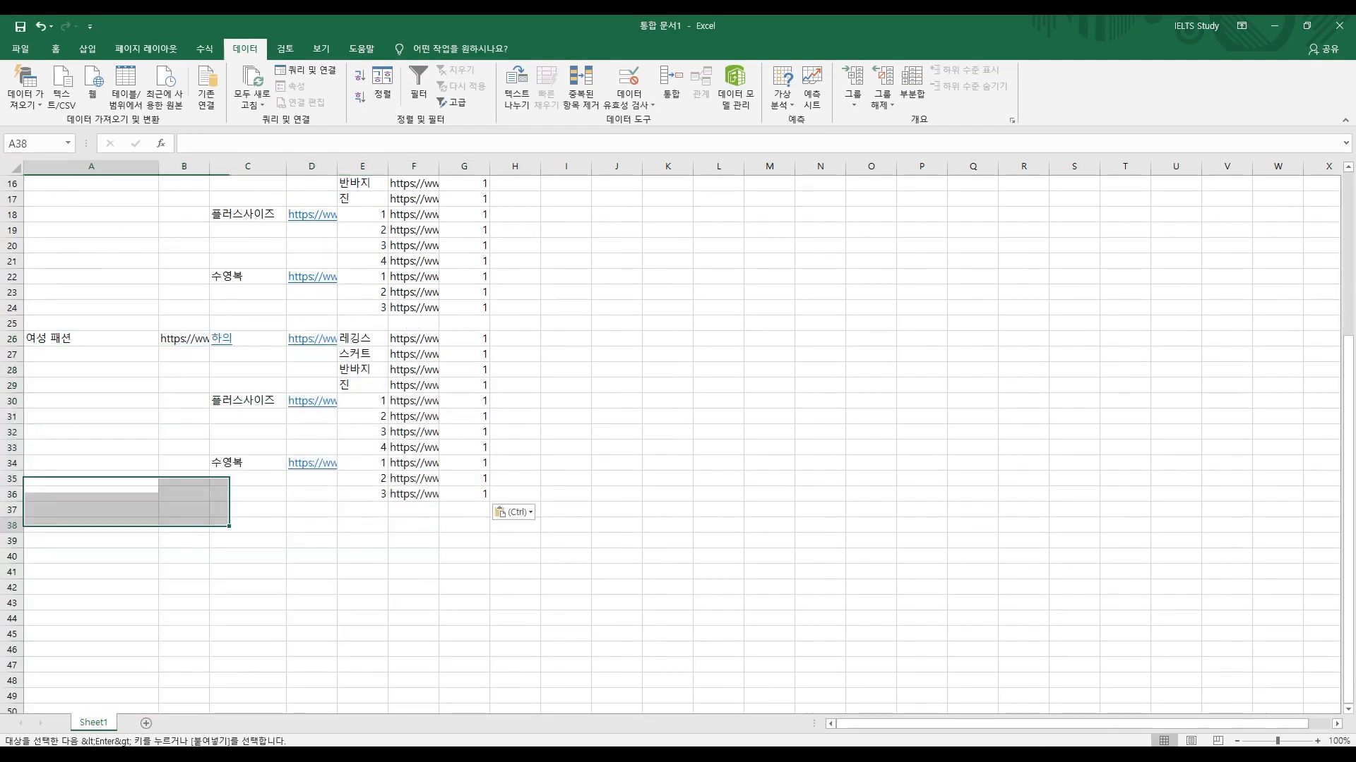
pyautogui.hotkey('ctrl', 'v')
pyautogui.scroll(-9, 91, 526)
pyautogui.click(91, 291)
pyautogui.hotkey('ctrl', 'v')
pyautogui.click(91, 479)
pyautogui.hotkey('ctrl', 'v')
pyautogui.scroll(14, 678, 449)
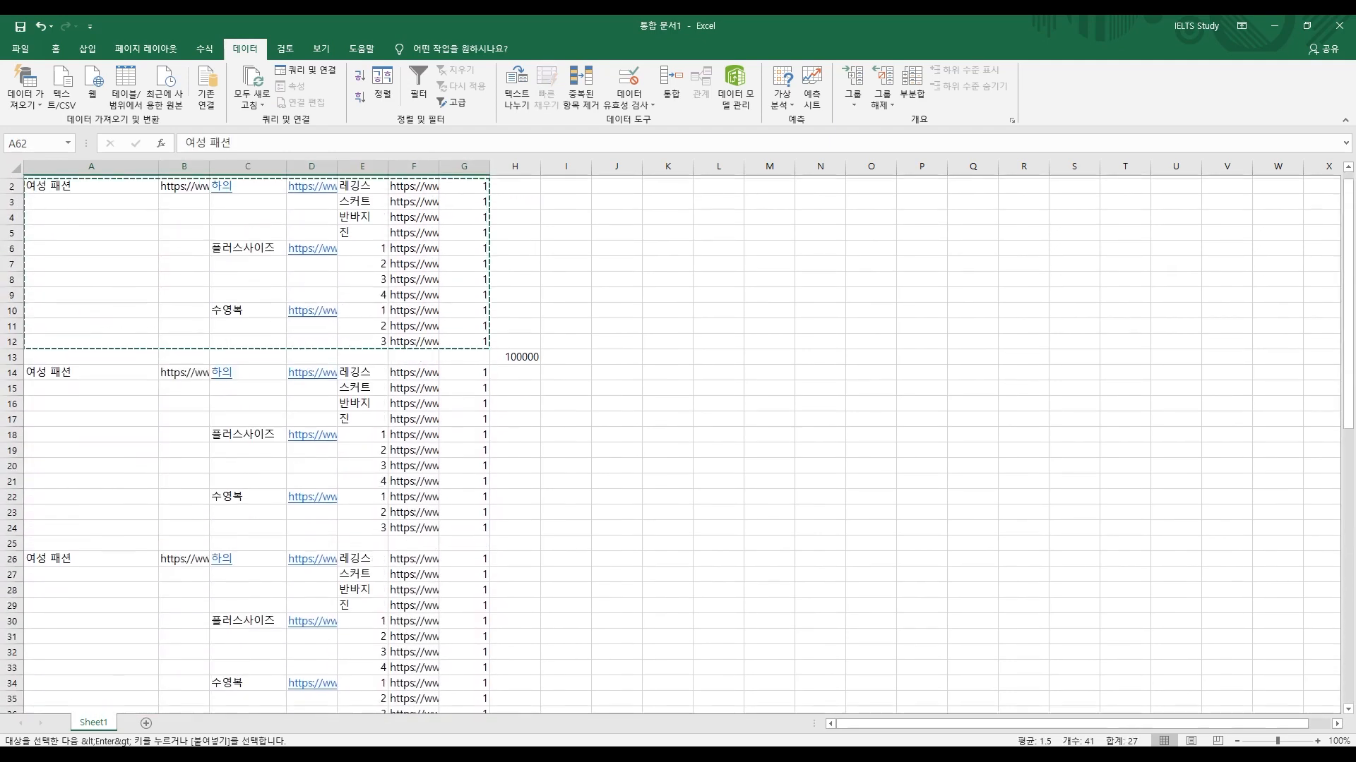
pyautogui.moveTo(464, 198); pyautogui.dragTo(464, 354)
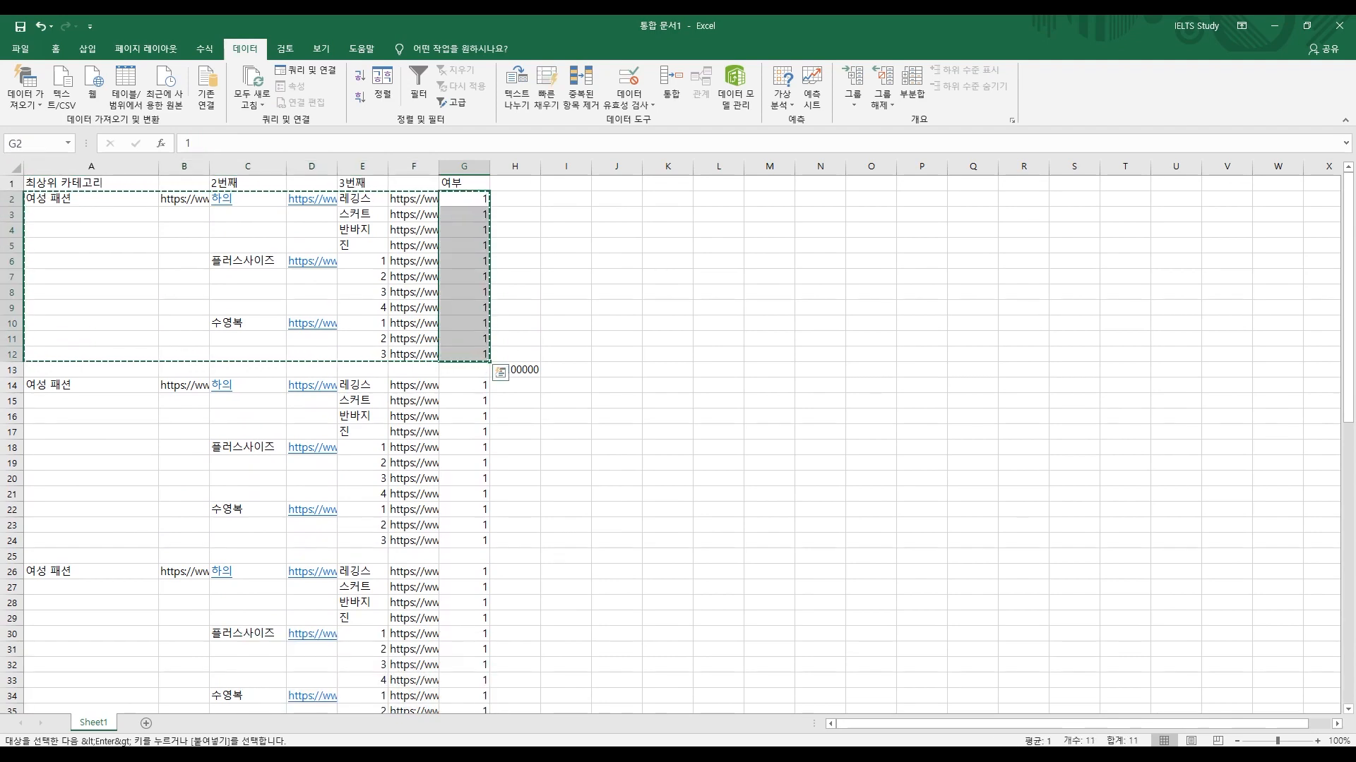
pyautogui.moveTo(362, 182); pyautogui.dragTo(427, 649)
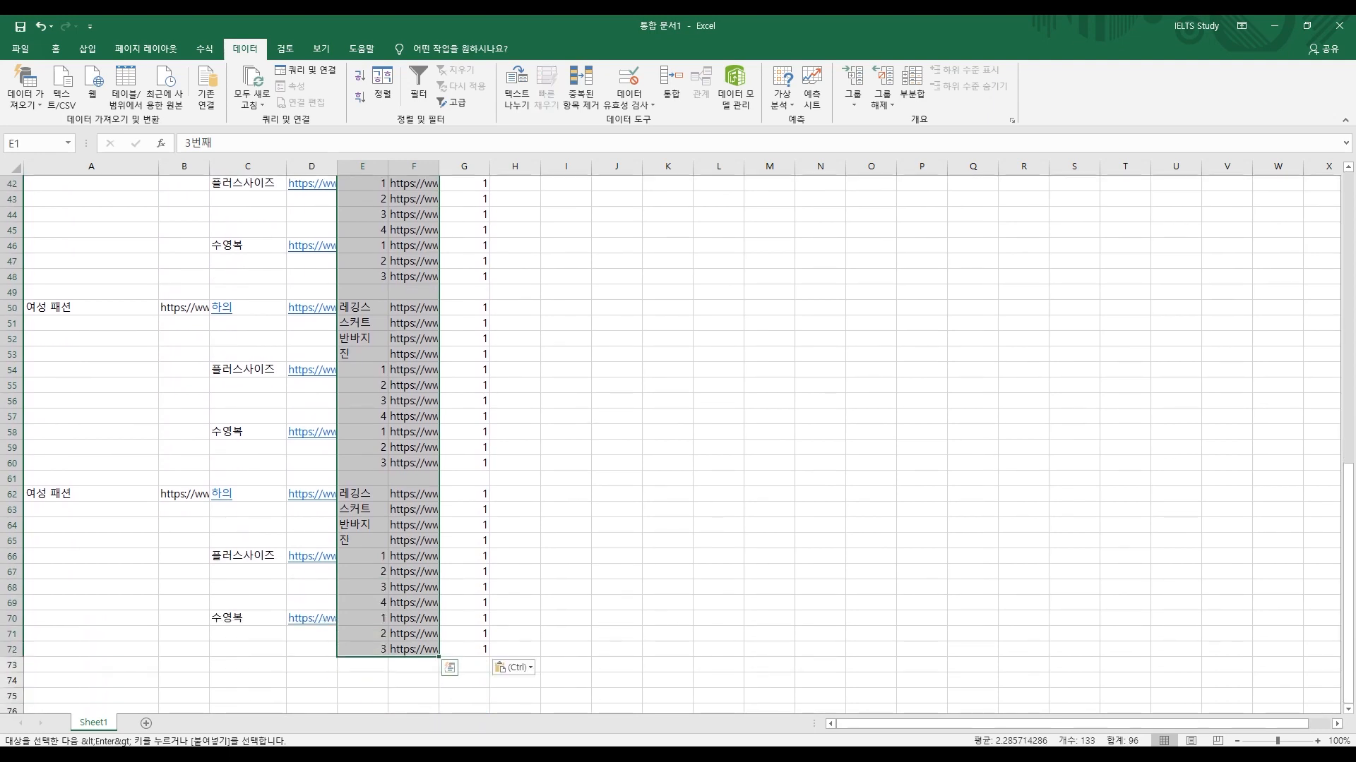
# Step: Enter 1000 in H12 and fill it up through H2:H12
pyautogui.click(463, 634)
pyautogui.press('Left')
pyautogui.press('Right')
pyautogui.press('Right')
pyautogui.hotkey('ctrl', 'Up')
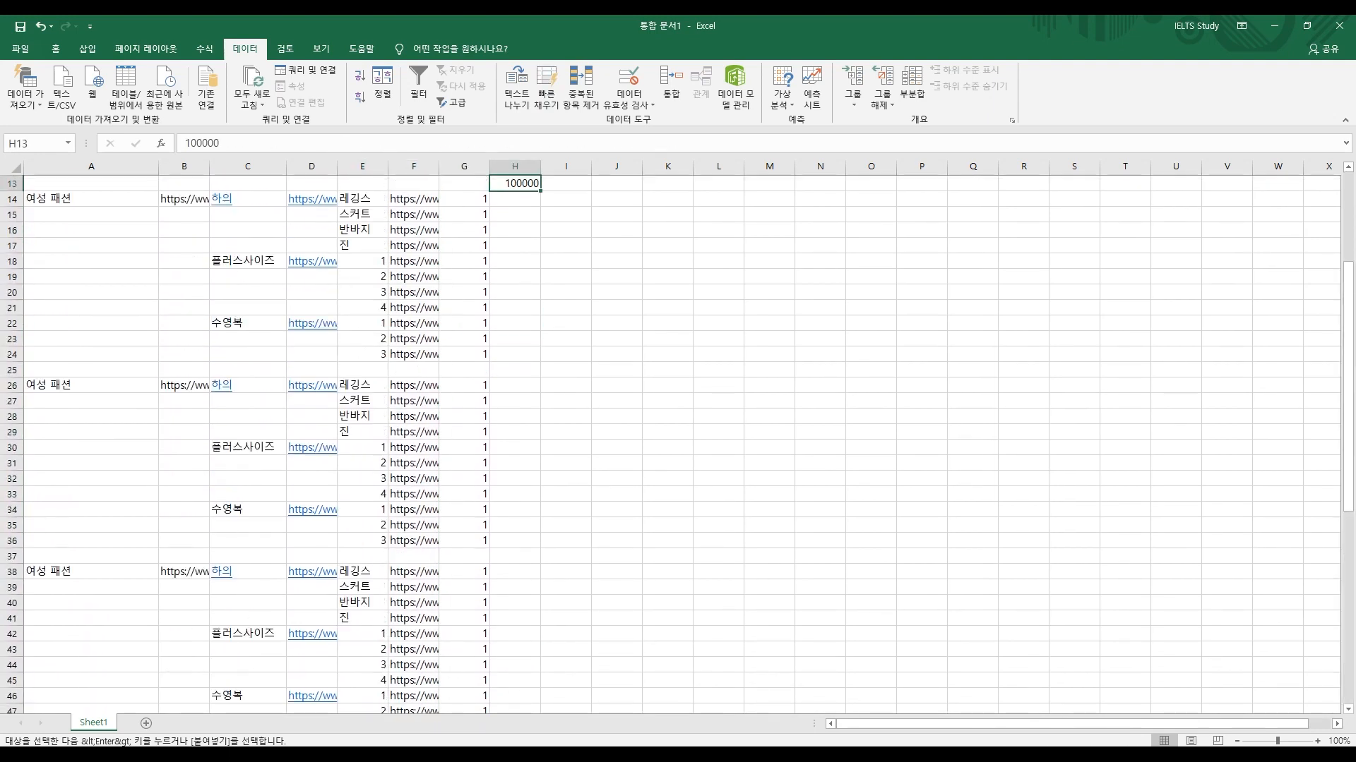
pyautogui.press('Up')
pyautogui.press('Up')
pyautogui.press('Up')
pyautogui.press('Left')
pyautogui.hotkey('ctrl', 'Up')
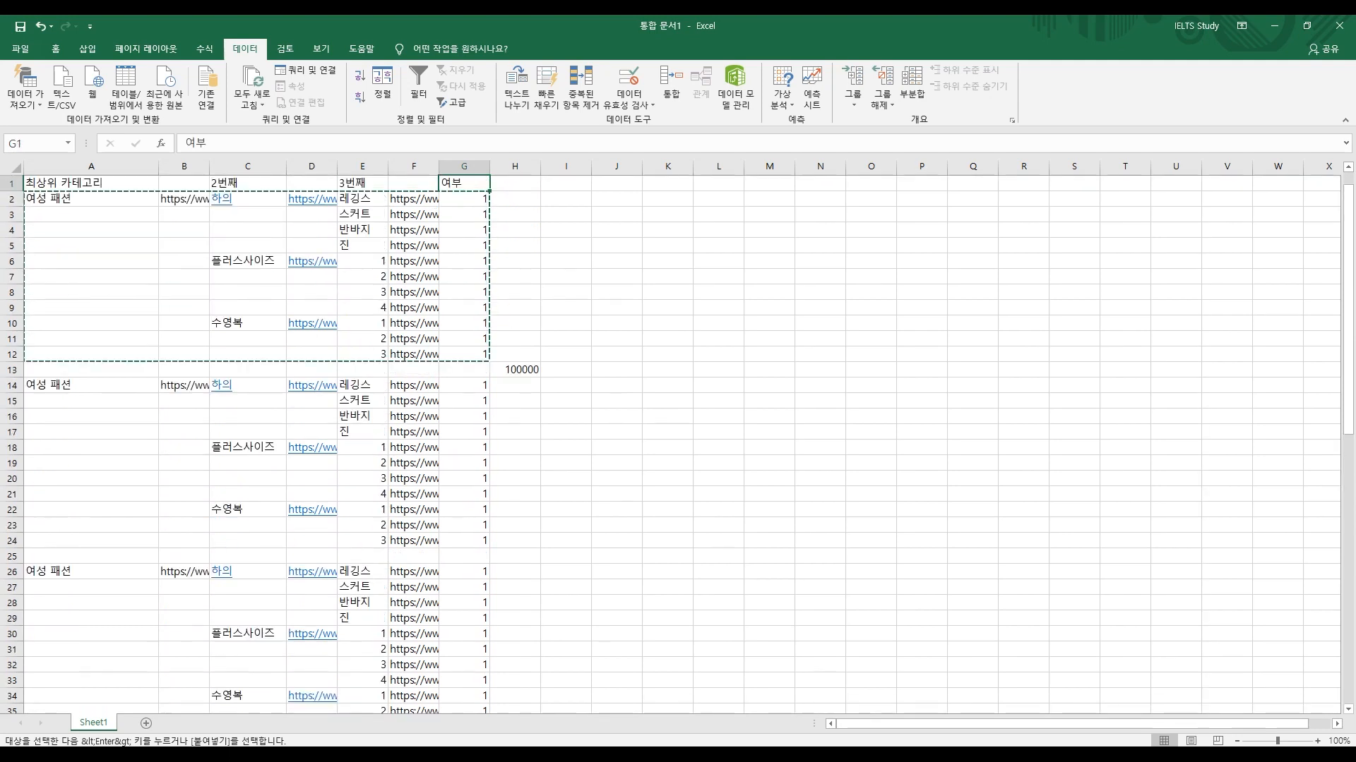
pyautogui.press('Down')
pyautogui.press('Down')
pyautogui.press('Down')
pyautogui.press('Down')
pyautogui.press('Down')
pyautogui.press('Down')
pyautogui.press('Down')
pyautogui.press('Down')
pyautogui.press('Down')
pyautogui.press('Down')
pyautogui.press('Down')
pyautogui.press('Right')
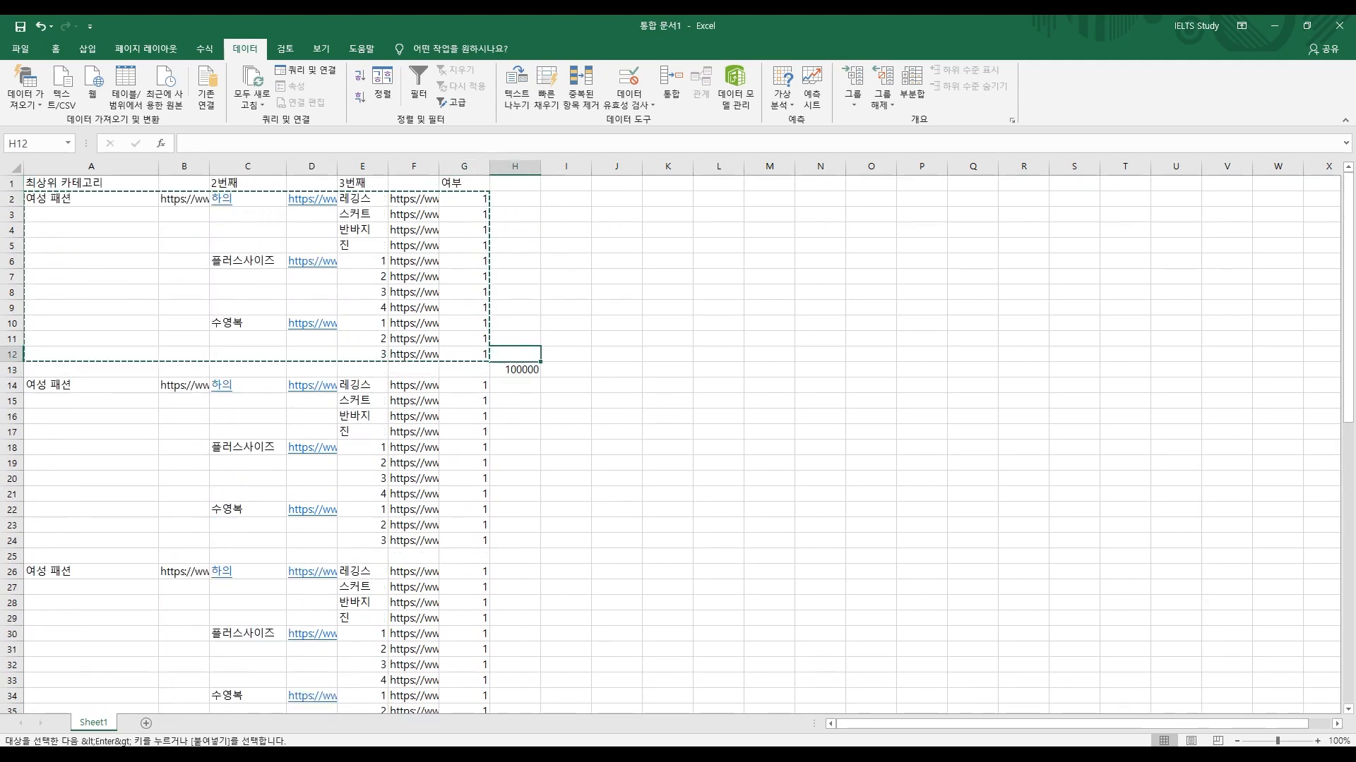
pyautogui.write('1000')
pyautogui.press('Tab')
pyautogui.press('Left')
pyautogui.moveTo(540, 362); pyautogui.dragTo(536, 199)
pyautogui.click(616, 276)
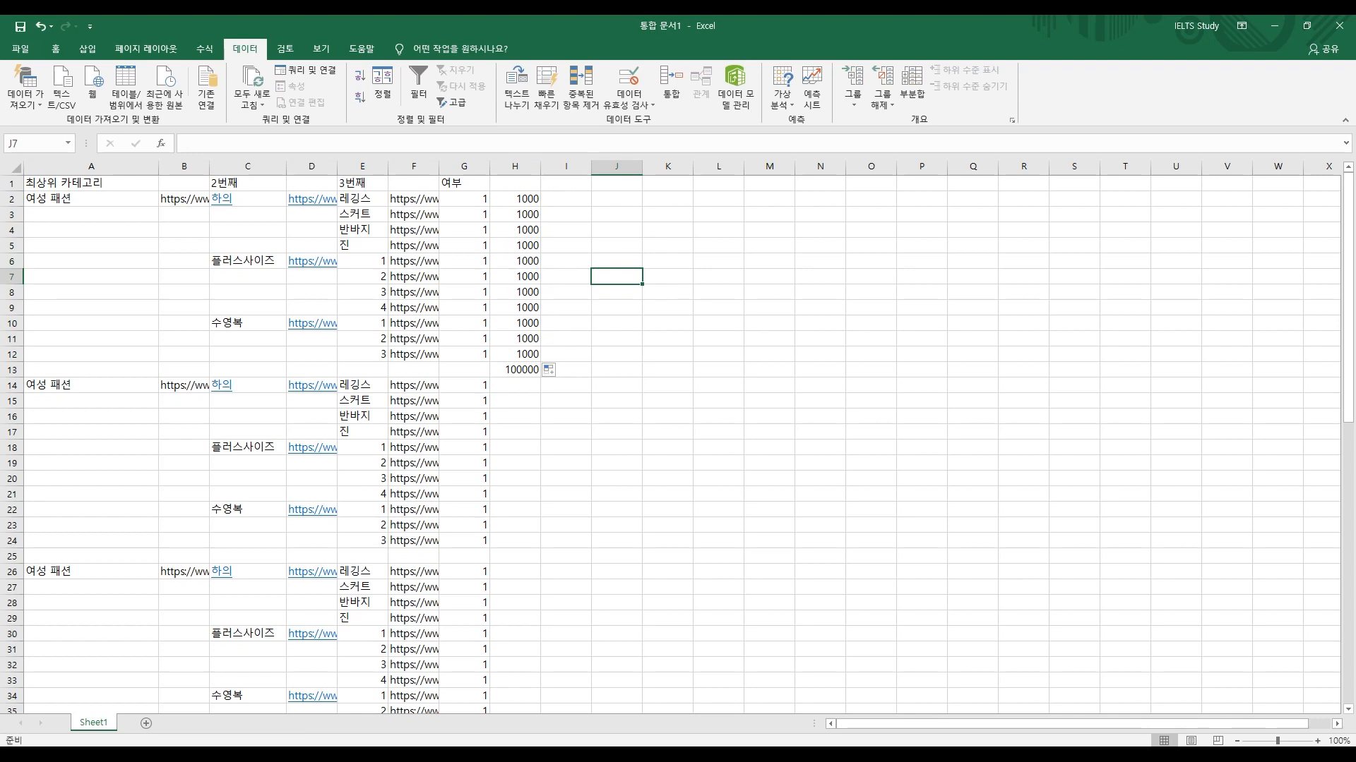
# Step: Change H2 to 100 and fill it down through H12
pyautogui.click(514, 199)
pyautogui.write('100')
pyautogui.press('Return')
pyautogui.press('Right')
pyautogui.press('Left')
pyautogui.press('Up')
pyautogui.moveTo(540, 206); pyautogui.dragTo(540, 360)
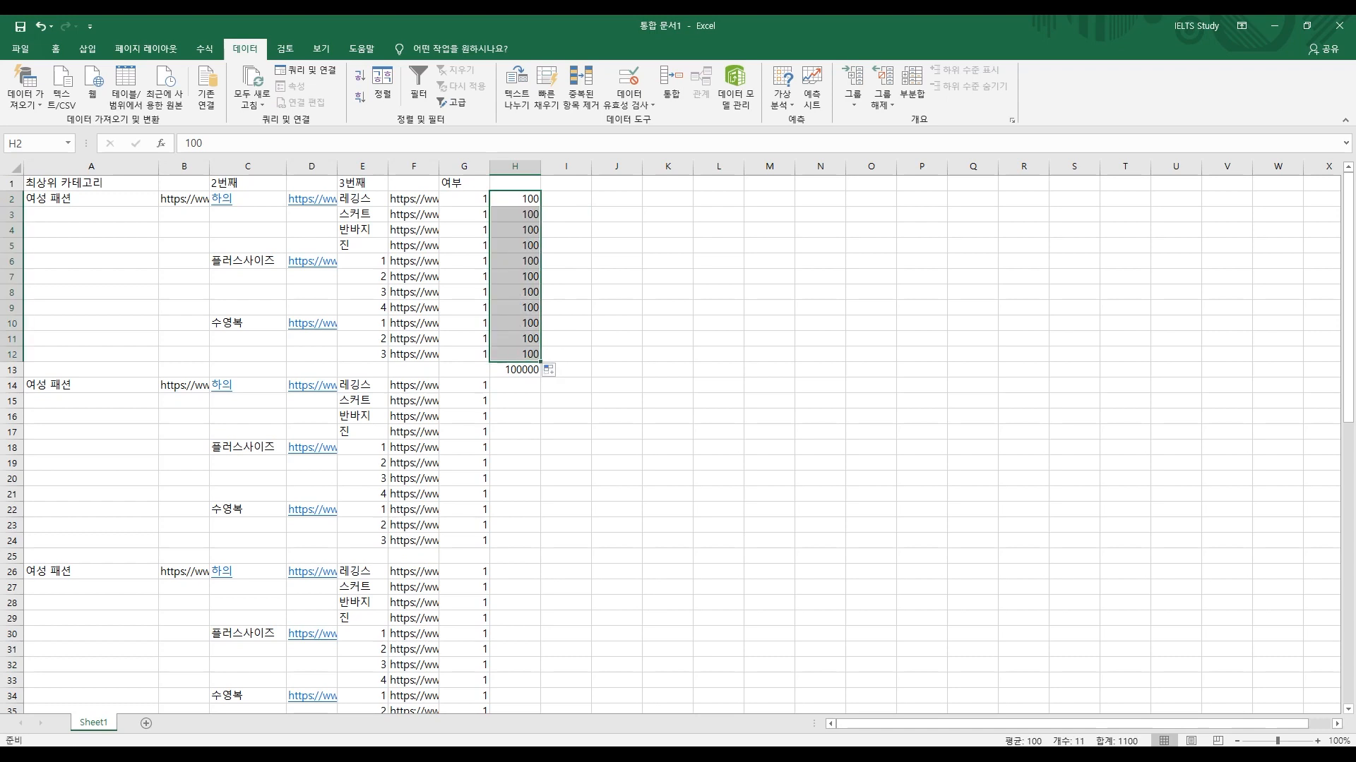
# Step: Shrink the Excel window and bring up the 여성 패션 subcategory flyout on AliExpress
pyautogui.moveTo(678, 25); pyautogui.dragTo(1175, 119)
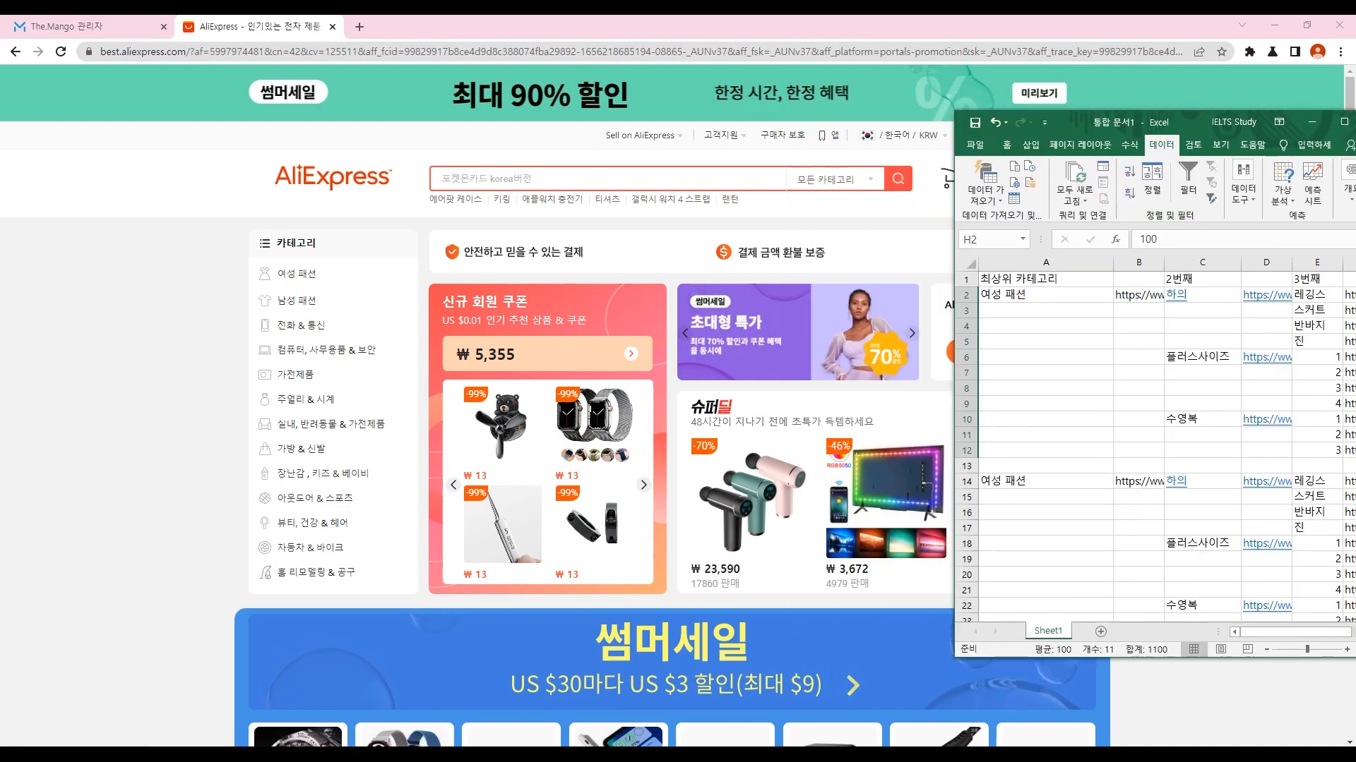
pyautogui.moveTo(296, 273)
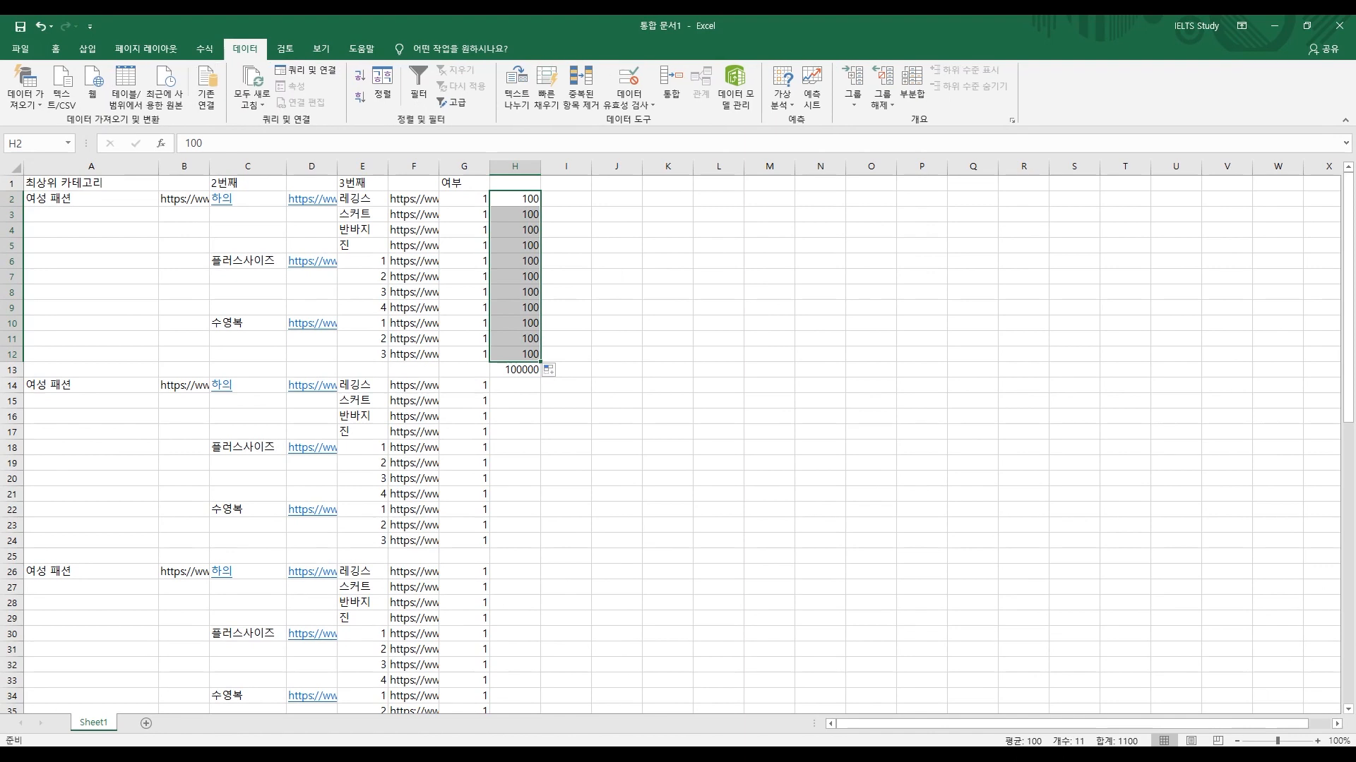
# Step: Delete the duplicate blocks from row 14 down and number E2:E41 from 1 to 40
pyautogui.moveTo(286, 381); pyautogui.dragTo(28, 470)
pyautogui.press('Delete')
pyautogui.moveTo(362, 199); pyautogui.dragTo(362, 354)
pyautogui.press('Delete')
pyautogui.write('1')
pyautogui.press('Return')
pyautogui.write('2')
pyautogui.press('Return')
pyautogui.click(565, 479)
pyautogui.moveTo(362, 199); pyautogui.dragTo(387, 485)
pyautogui.click(414, 463)
# Step: Auto-fill the page URLs in column F down to row 41
pyautogui.press('Down')
pyautogui.hotkey('ctrl', 'Up')
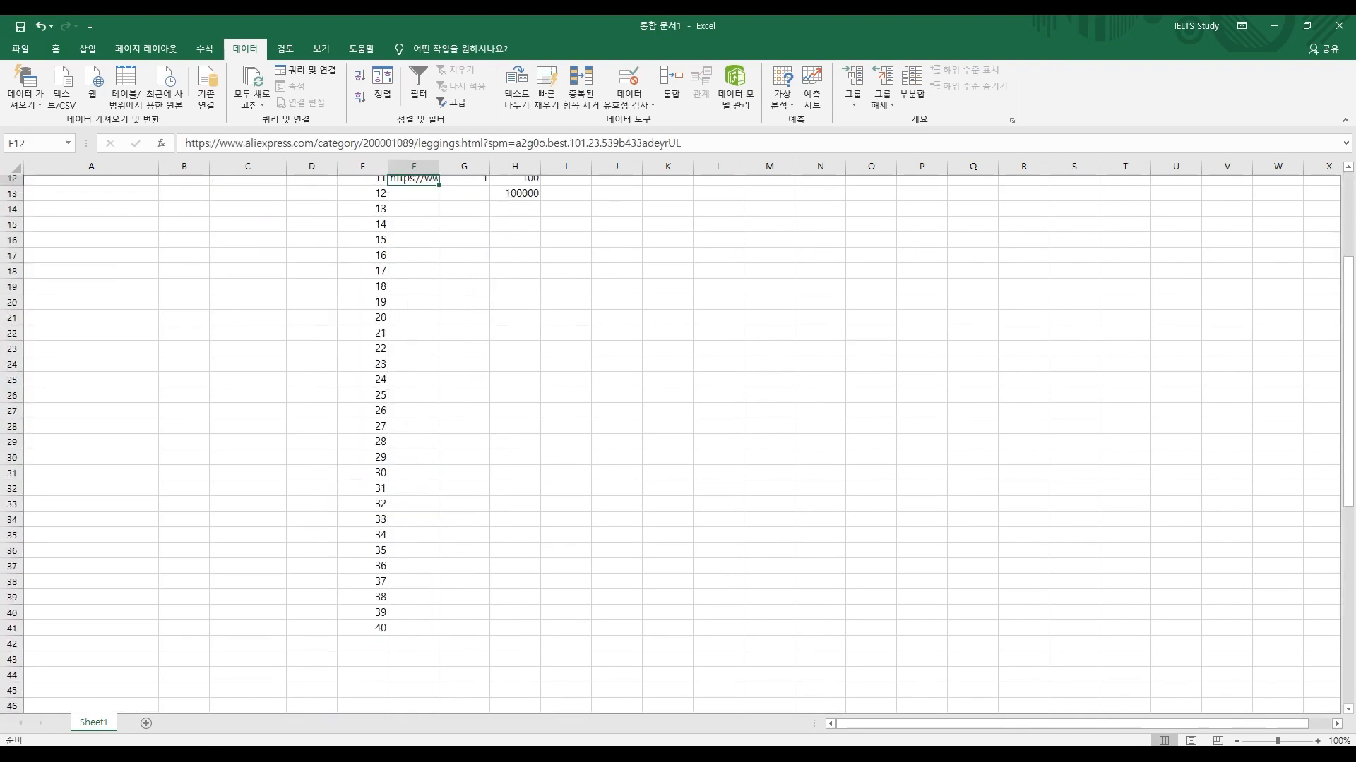
pyautogui.hotkey('ctrl', 'Up')
pyautogui.press('Down')
pyautogui.press('Down')
pyautogui.press('Down')
pyautogui.press('Down')
pyautogui.press('Down')
pyautogui.press('Down')
pyautogui.press('Down')
pyautogui.press('Down')
pyautogui.press('Down')
pyautogui.press('Down')
pyautogui.doubleClick(439, 362)
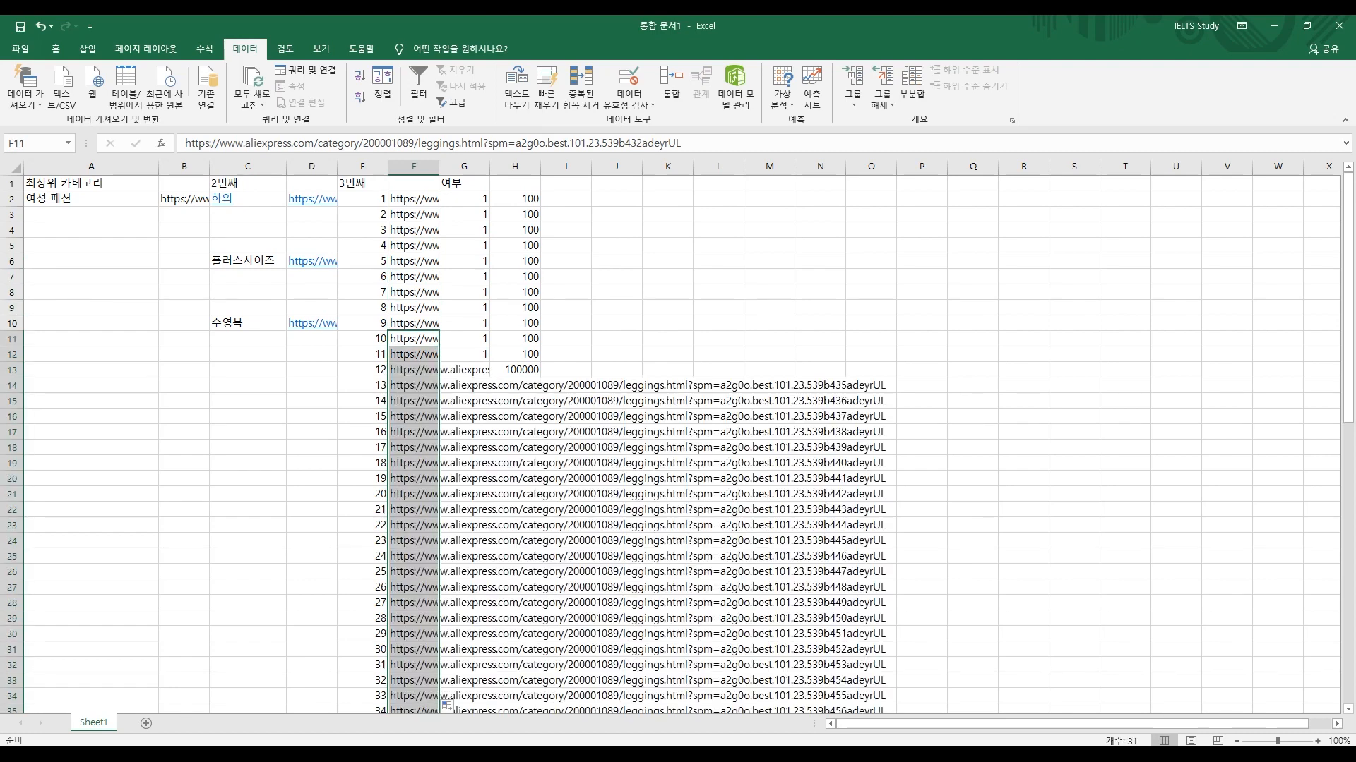
# Step: Clear the old flags and fill 0 down the flag column G to row 41
pyautogui.press('Right')
pyautogui.hotkey('ctrl', 'Up')
pyautogui.press('Down')
pyautogui.press('Down')
pyautogui.hotkey('ctrl', 'shift', 'Down')
pyautogui.press('Delete')
pyautogui.press('Up')
pyautogui.press('Down')
pyautogui.write('0')
pyautogui.press('Return')
pyautogui.press('Up')
pyautogui.doubleClick(490, 222)
# Step: Clear the page counts in column H and select the flag column down to row 41
pyautogui.press('Right')
pyautogui.press('Up')
pyautogui.hotkey('ctrl', 'shift', 'Down')
pyautogui.press('Delete')
pyautogui.hotkey('ctrl', 'Left')
pyautogui.hotkey('ctrl', 'Left')
pyautogui.hotkey('ctrl', 'Right')
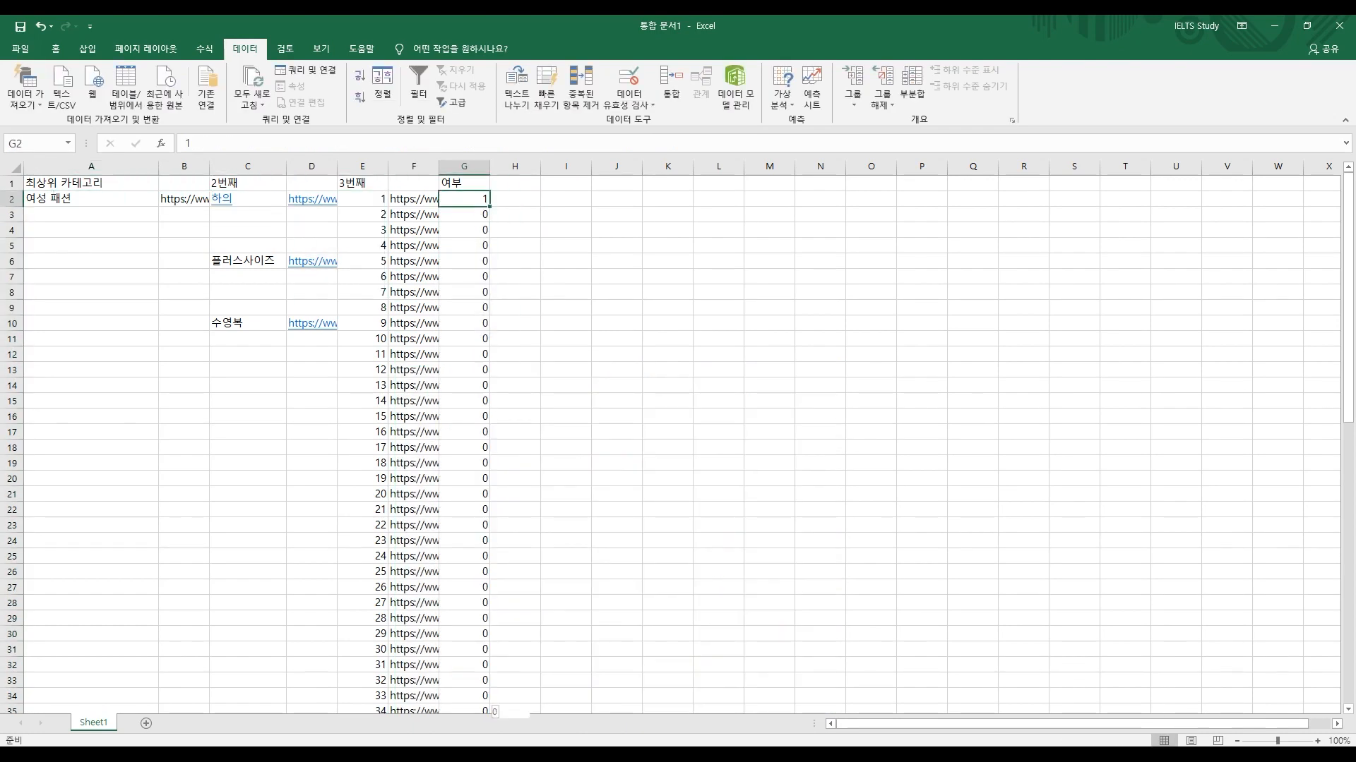
pyautogui.hotkey('ctrl', 'shift', 'Down')
# Step: Shrink Excel to view the store's top categories beside the pasted A15:A27 list
pyautogui.press('super+Down')
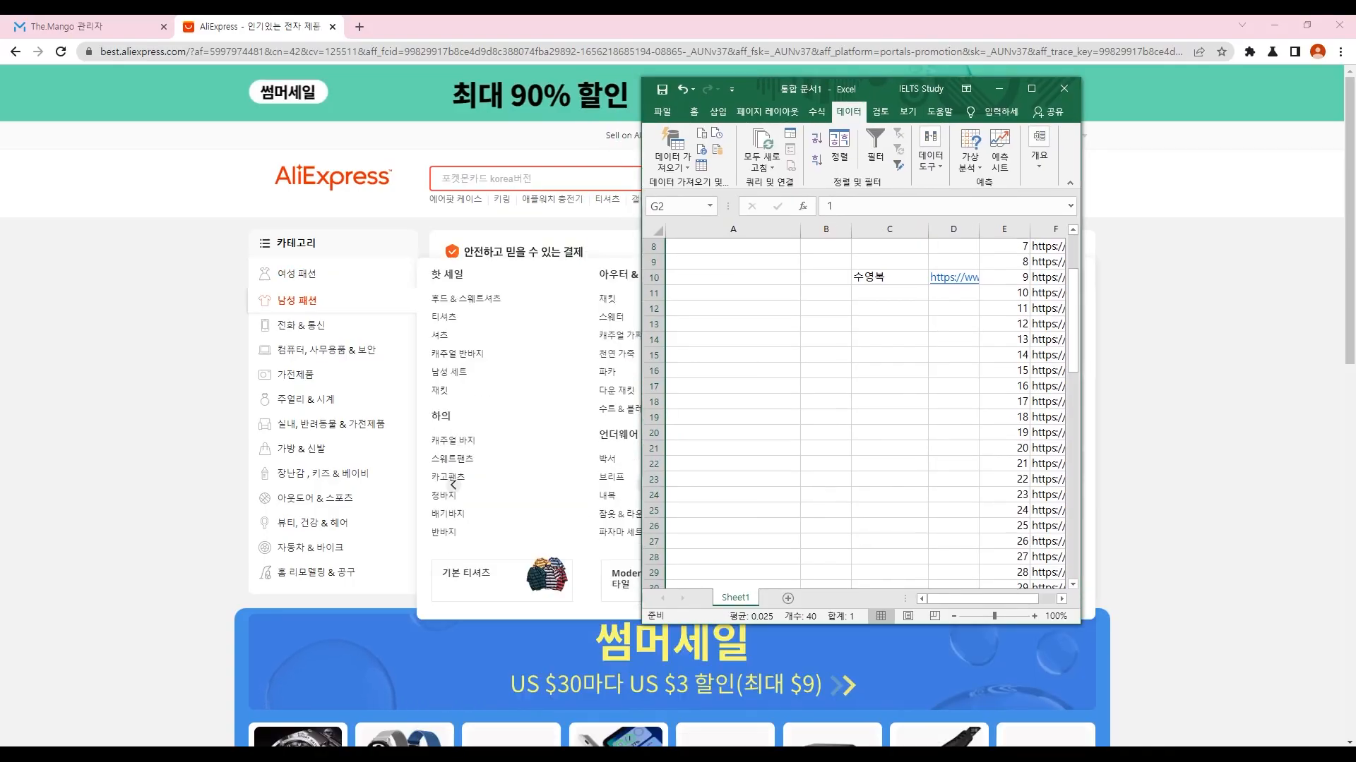
pyautogui.moveTo(302, 325)
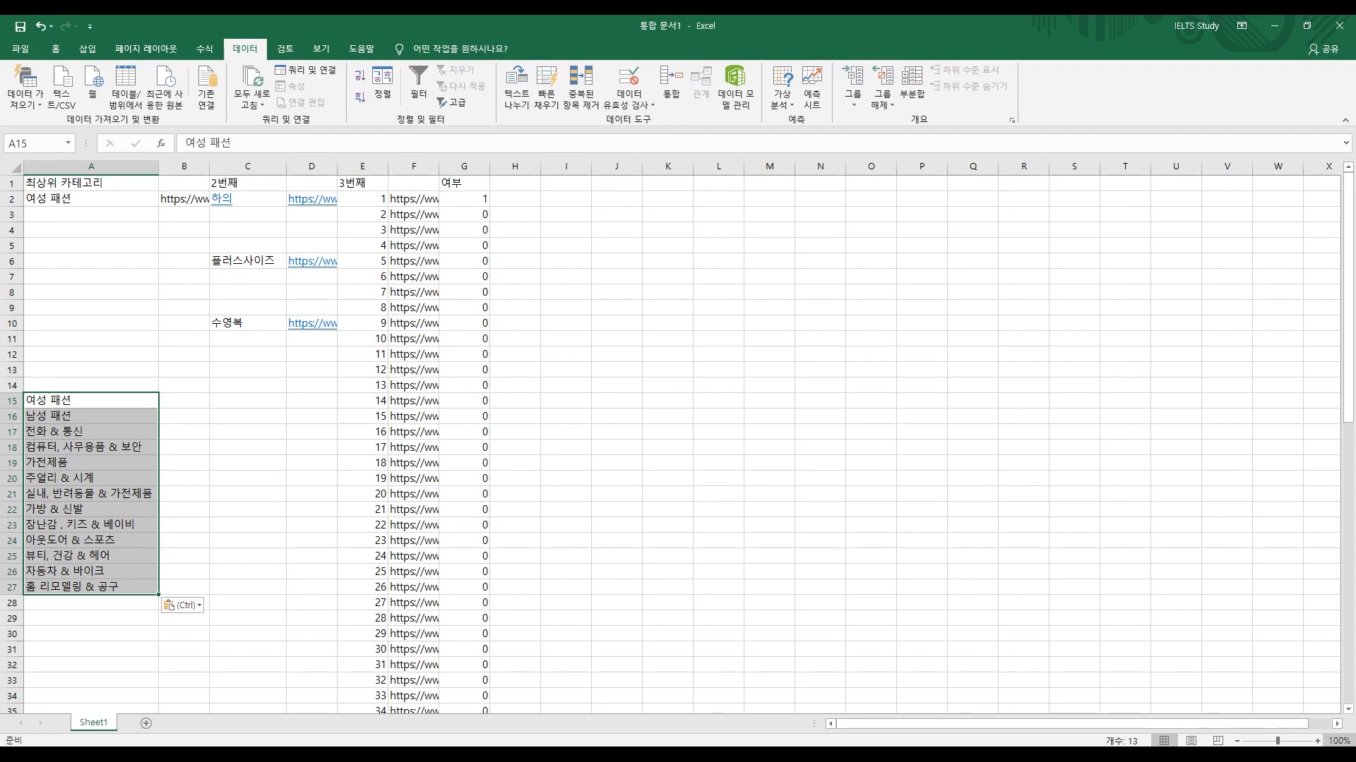
pyautogui.click(91, 323)
pyautogui.scroll(-5, 90, 324)
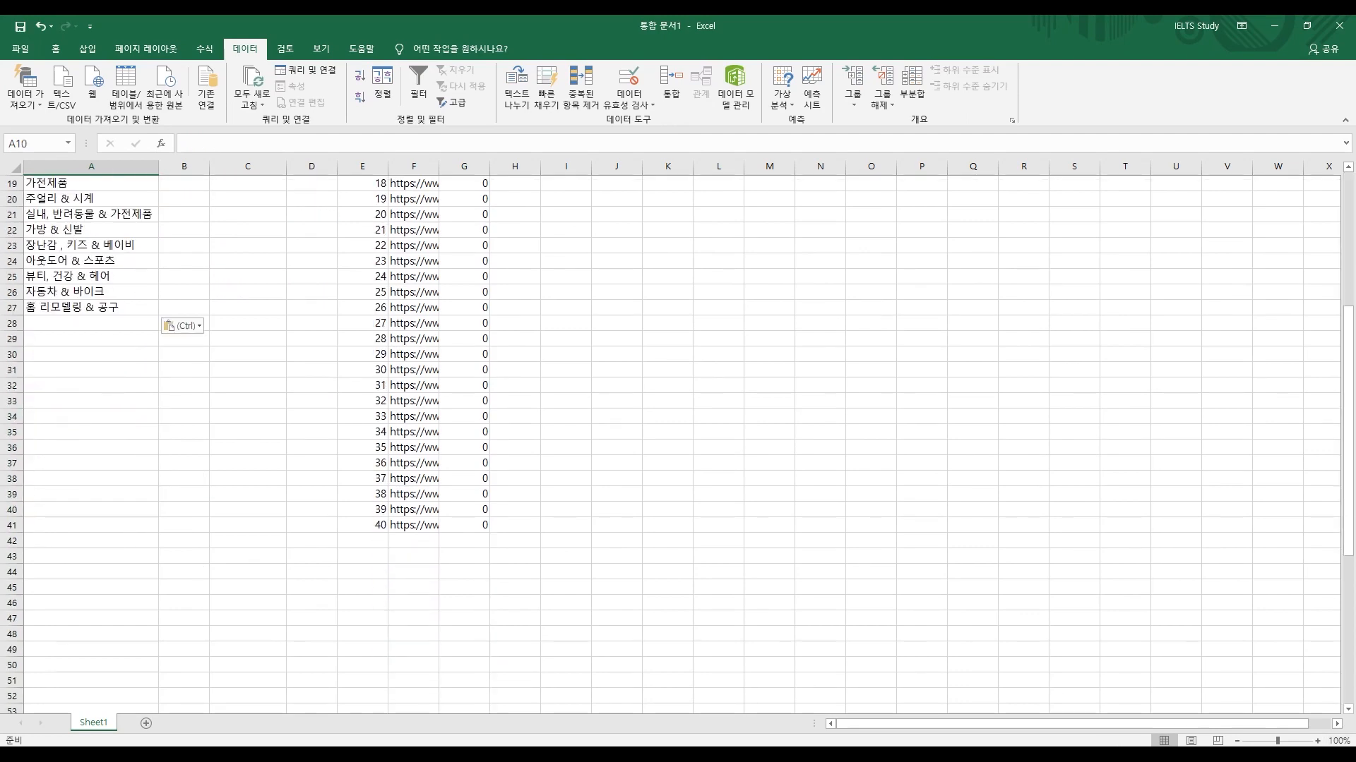
pyautogui.scroll(3, 90, 323)
# Step: Open Calculator (계산기) and work out 13 × 40 = 520
pyautogui.write('계산기')
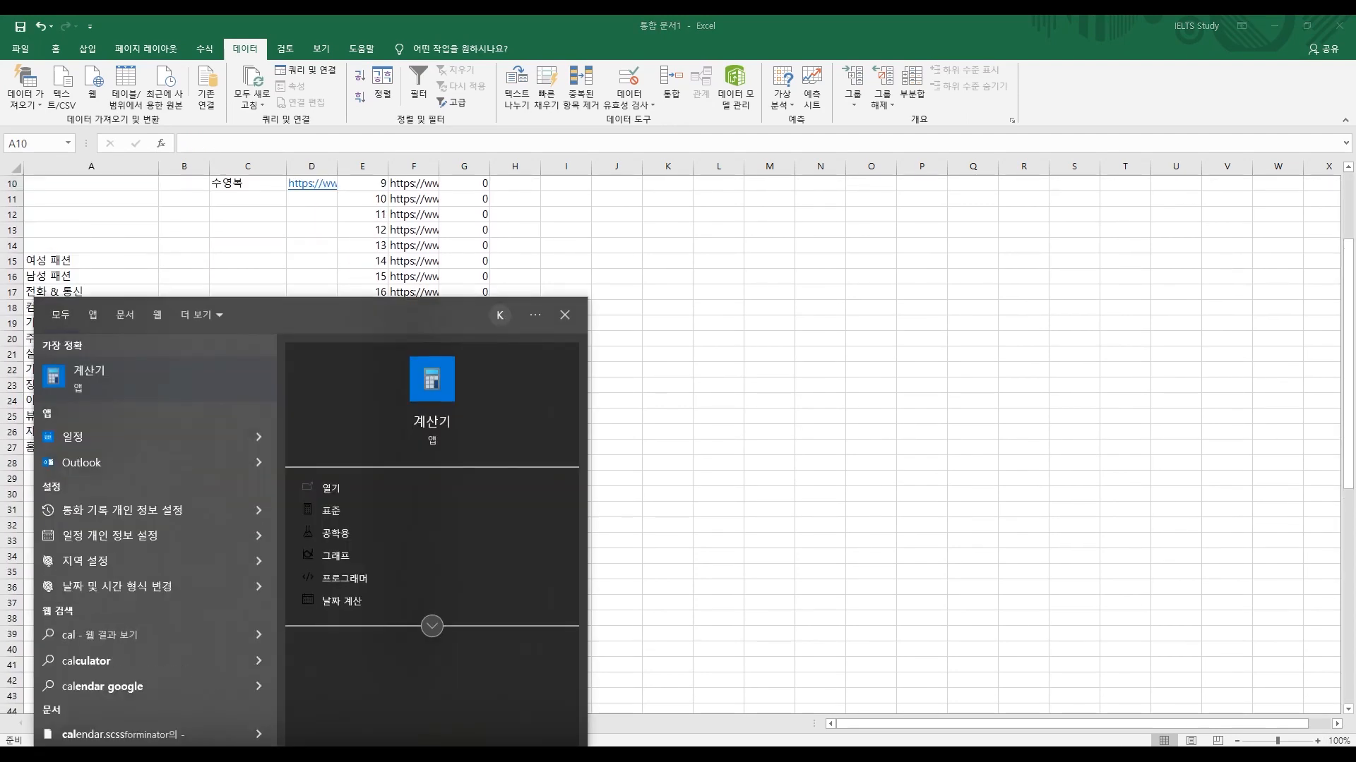
pyautogui.press('Return')
pyautogui.write('13*')
pyautogui.write('40')
pyautogui.press('Return')
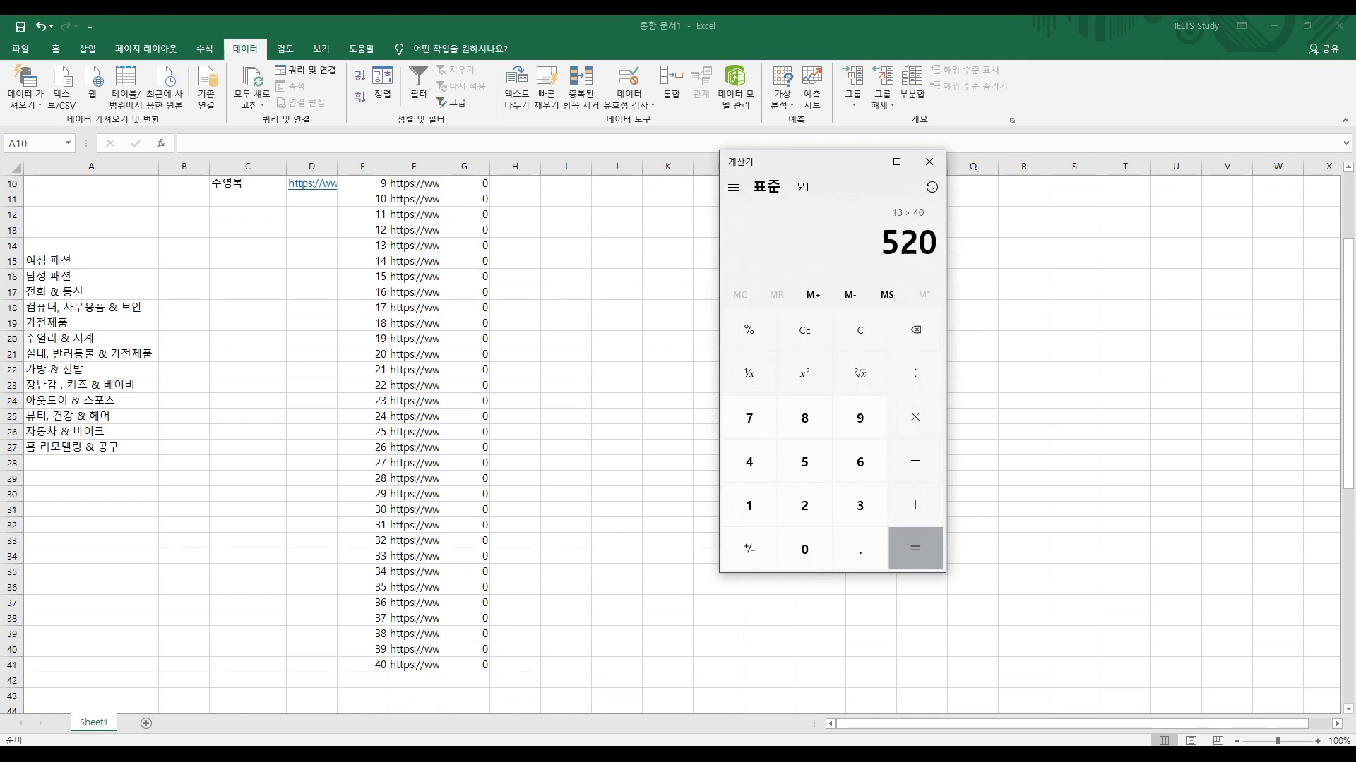
# Step: Calculate 10000 ÷ 520 ≈ 19.23 and return to the Excel sheet
pyautogui.scroll(3, 353, 424)
pyautogui.press('Escape')
pyautogui.write('10000/')
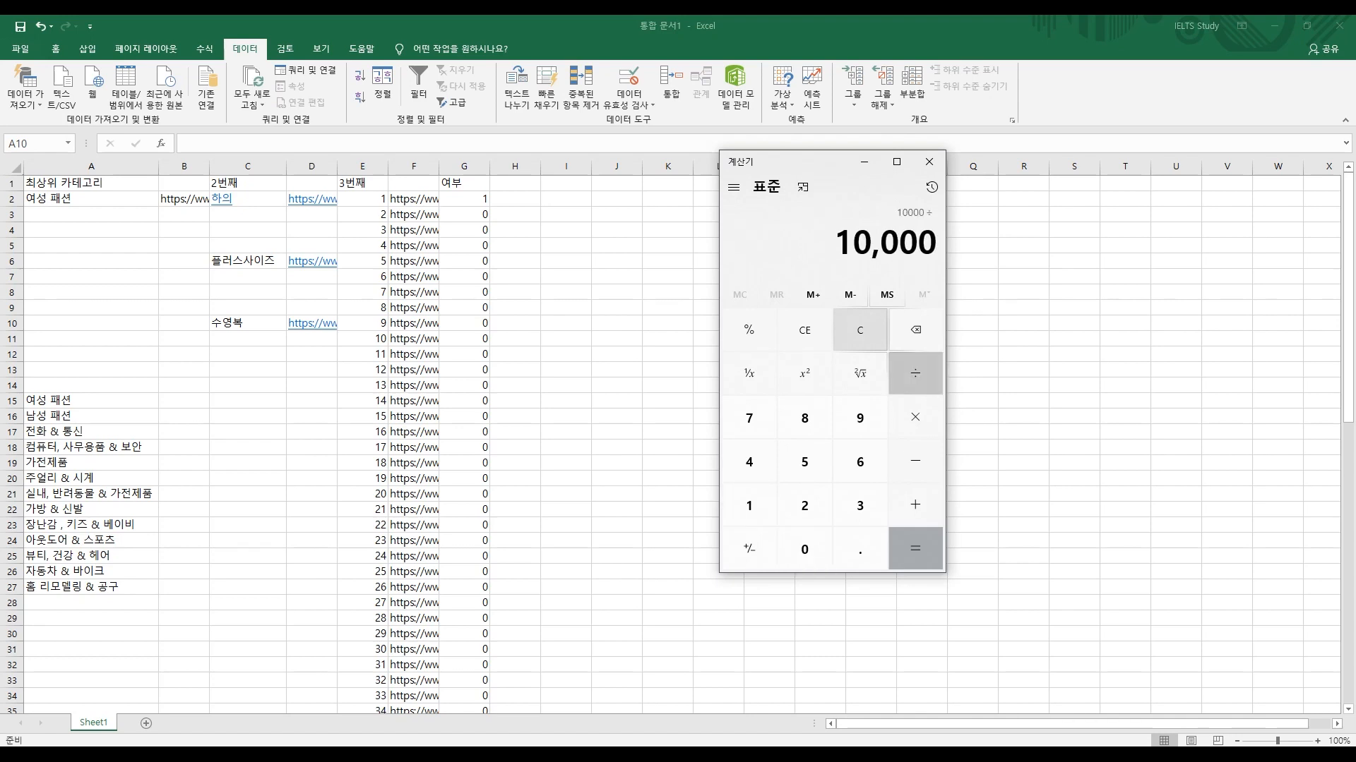
pyautogui.write('520')
pyautogui.press('Return')
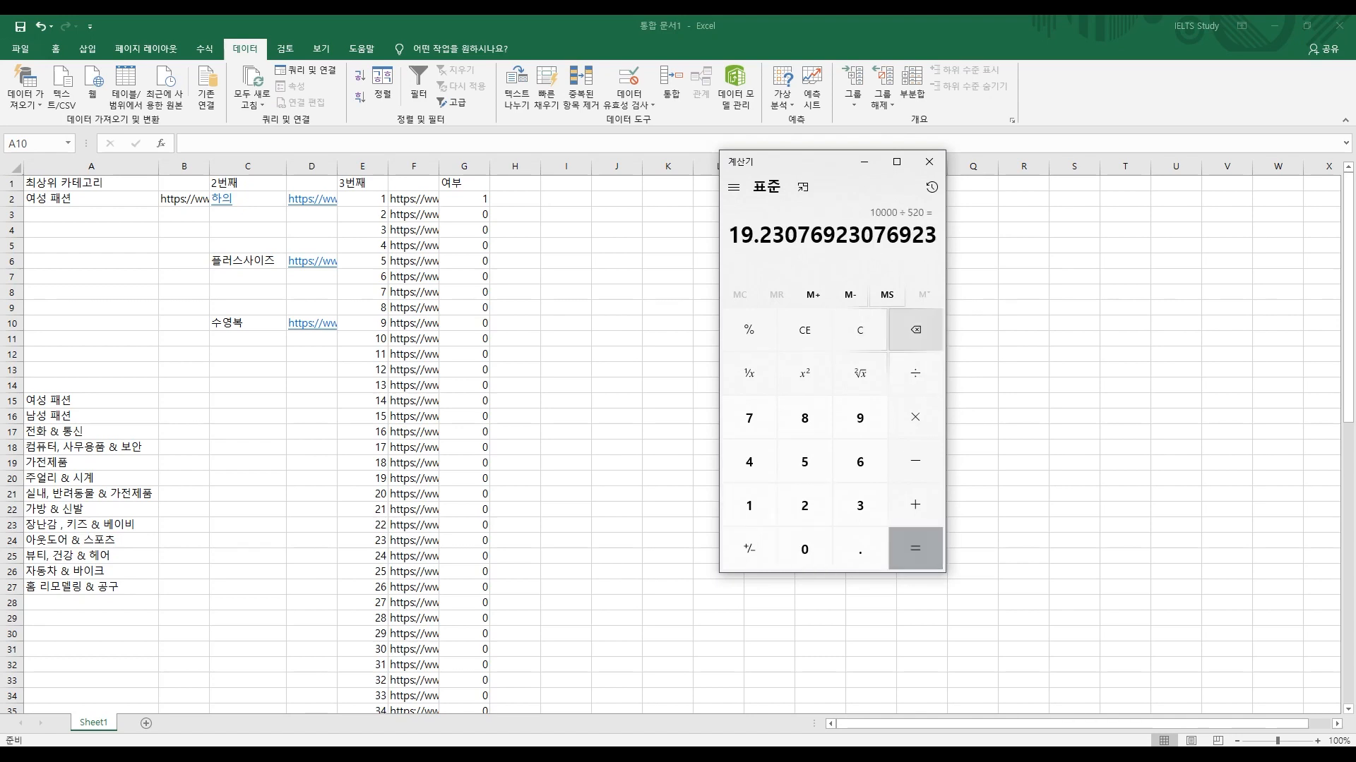
pyautogui.moveTo(754, 235); pyautogui.dragTo(729, 235)
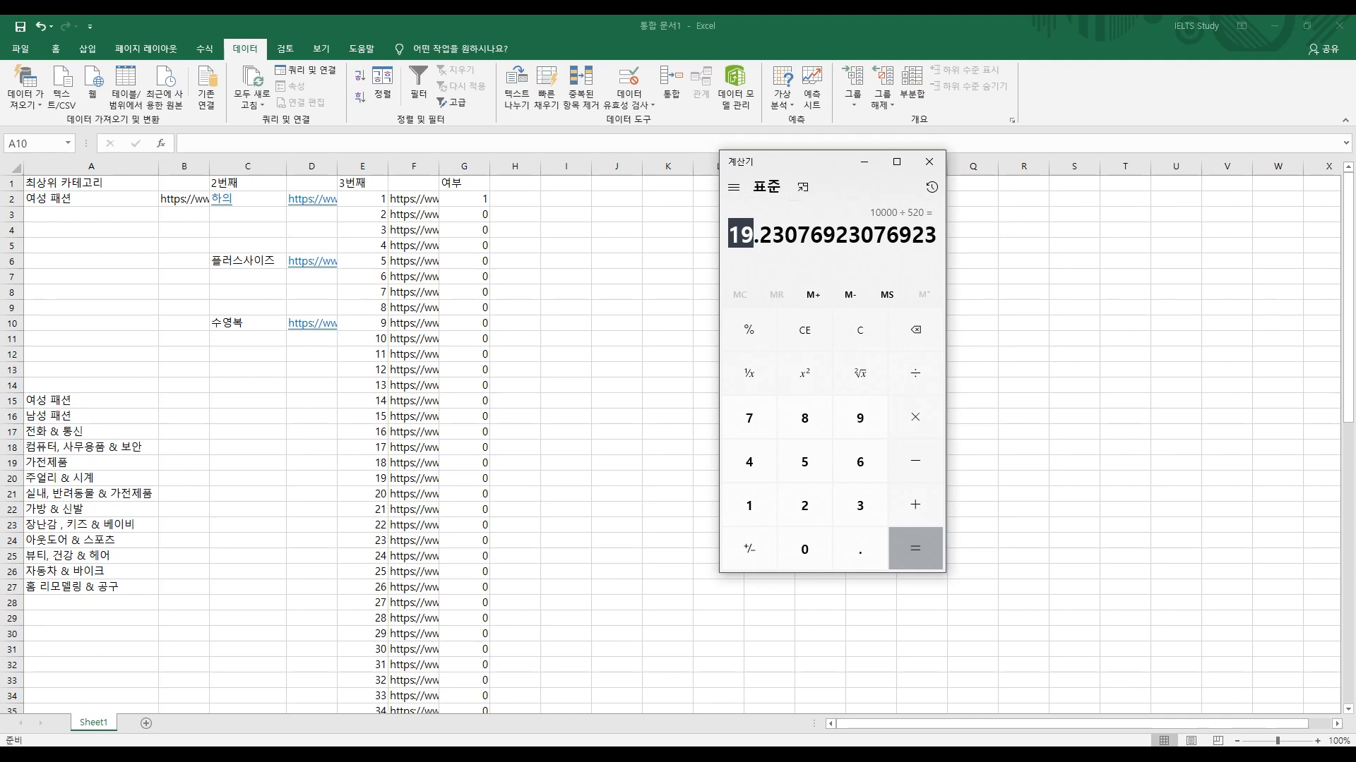
pyautogui.click(616, 307)
pyautogui.moveTo(753, 234); pyautogui.dragTo(772, 235)
pyautogui.hotkey('alt', 'Tab')
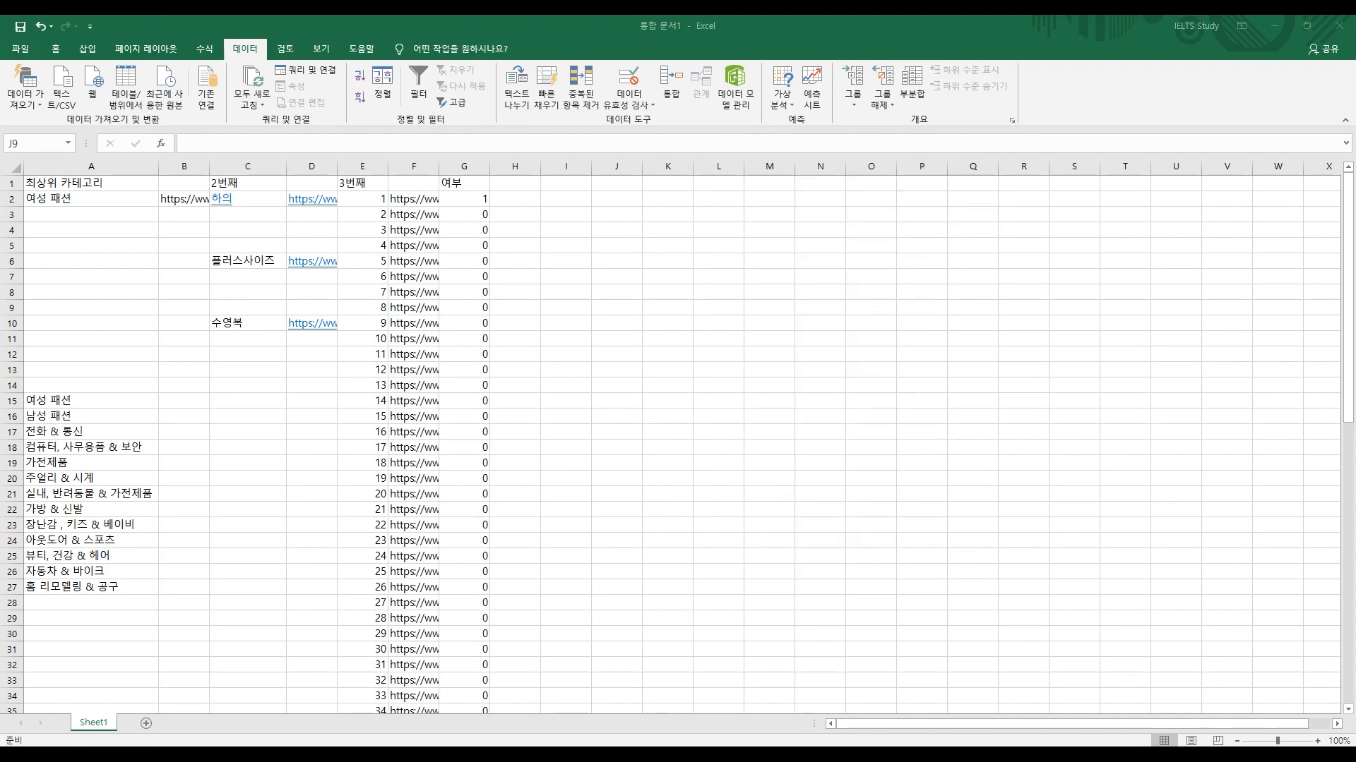
# Step: Copy the leggings URL from F2 and load it in the browser's address bar
pyautogui.click(414, 199)
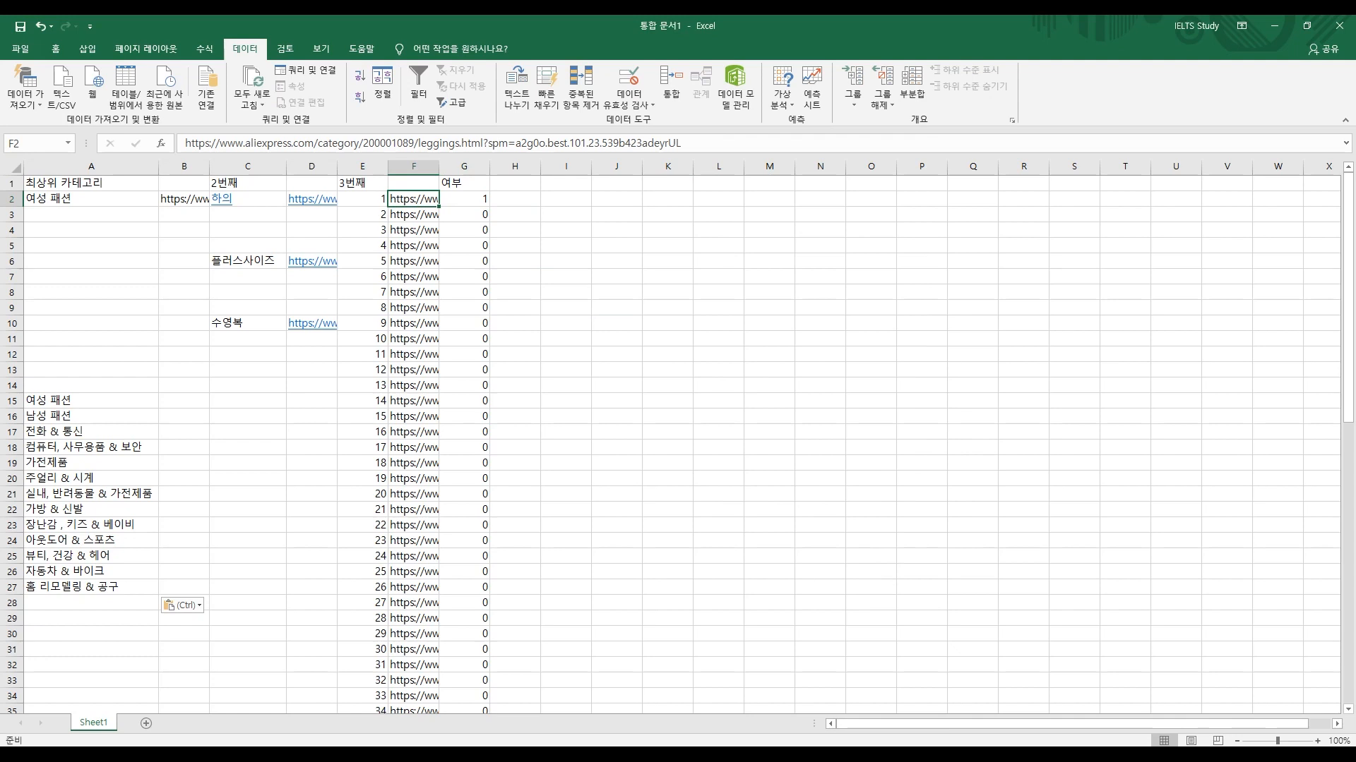
pyautogui.moveTo(413, 214); pyautogui.dragTo(414, 618)
pyautogui.hotkey('ctrl', 'v')
pyautogui.hotkey('ctrl', 'c')
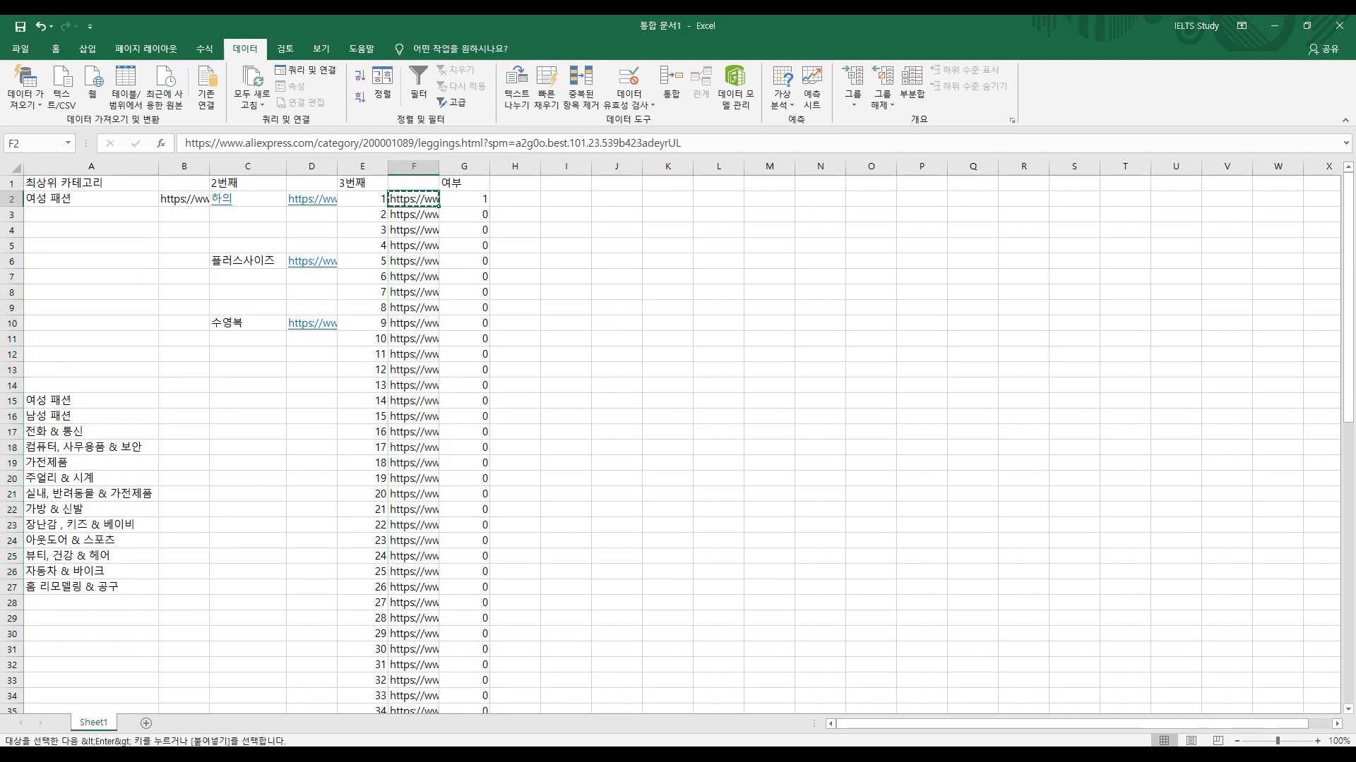
pyautogui.hotkey('alt', 'Tab')
pyautogui.hotkey('ctrl', 'v')
pyautogui.press('Return')
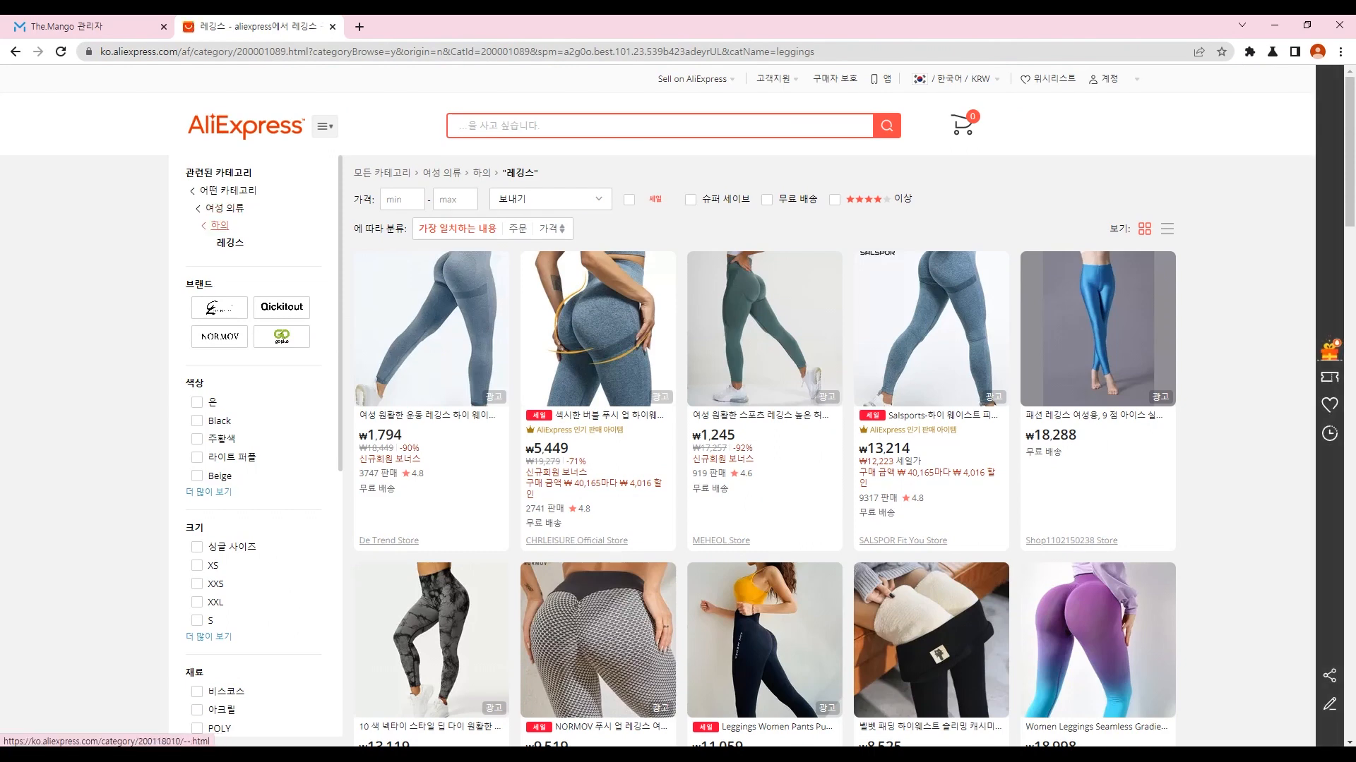
# Step: Copy the leggings category address and search it in The Mango, listing 15,629 products
pyautogui.click(220, 226)
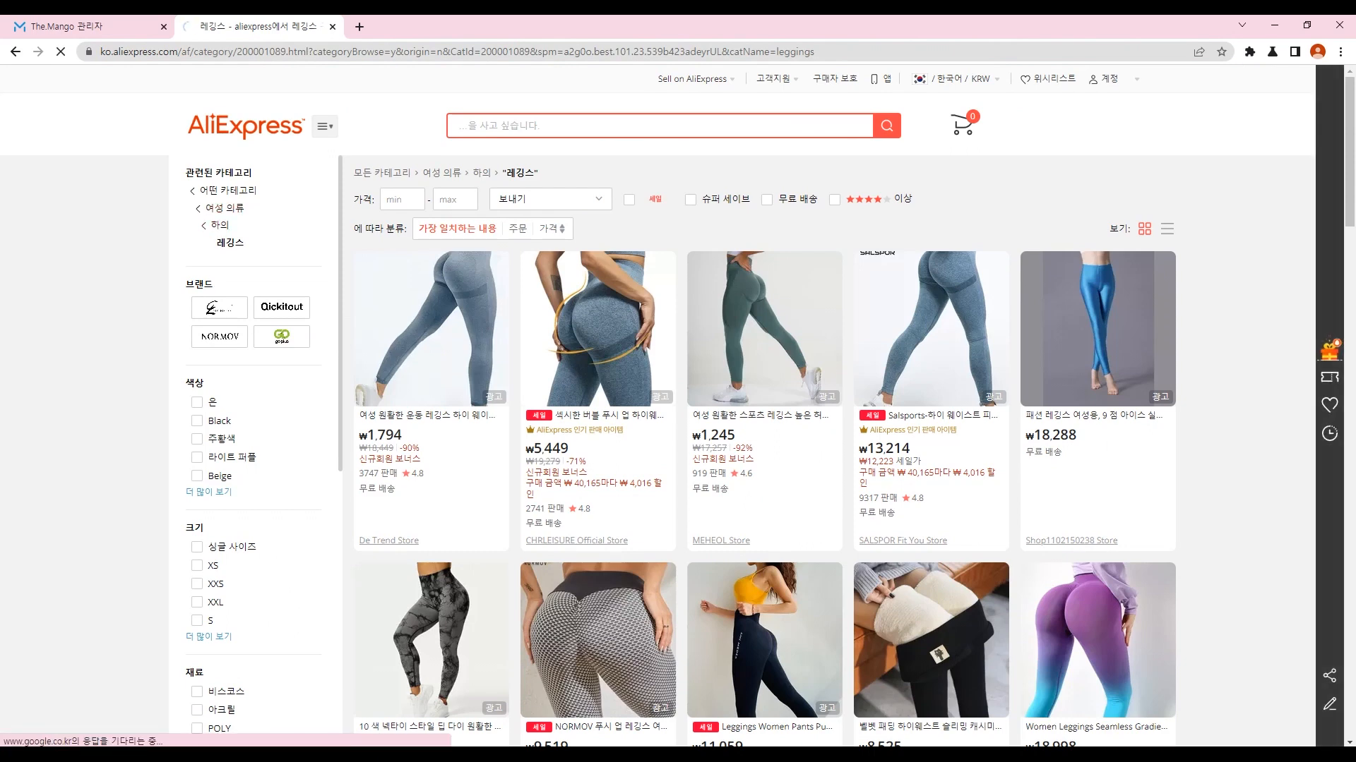
pyautogui.click(362, 52)
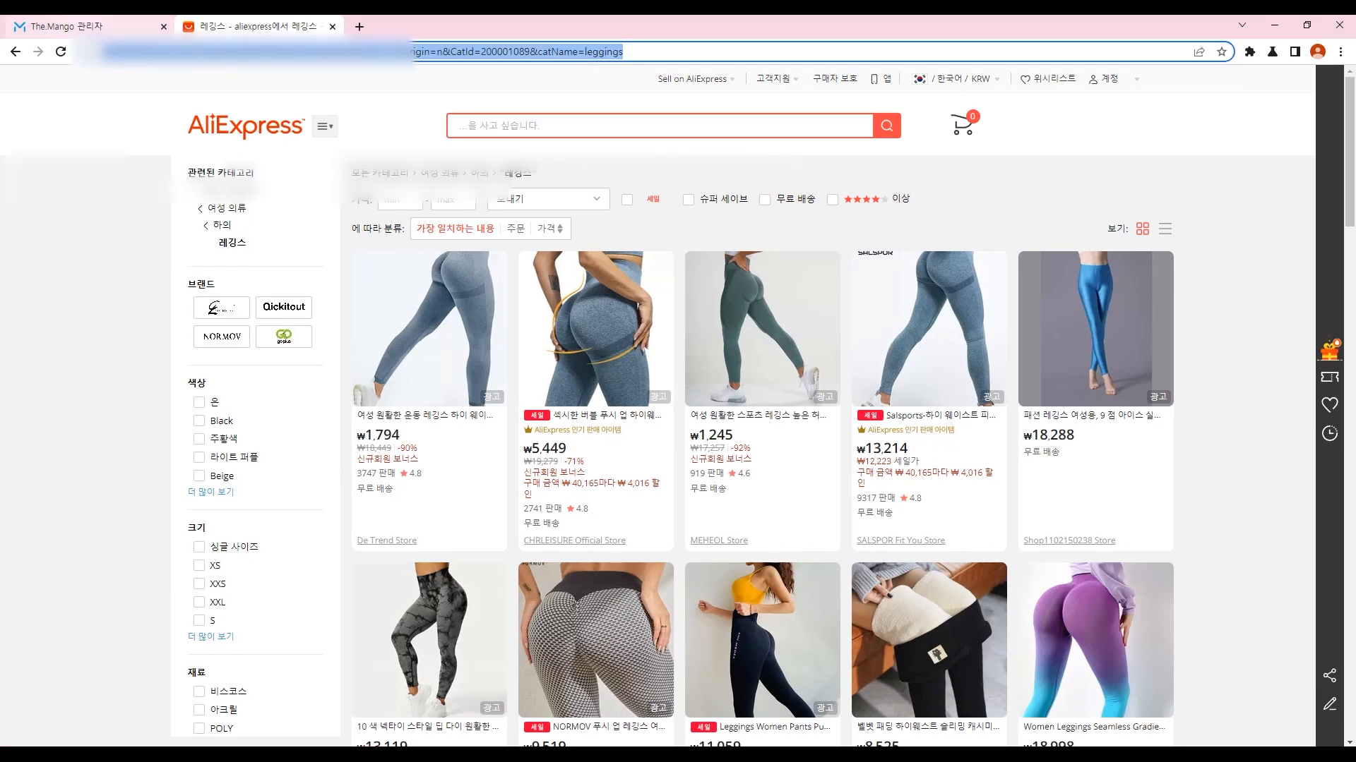
pyautogui.click(66, 27)
pyautogui.click(259, 290)
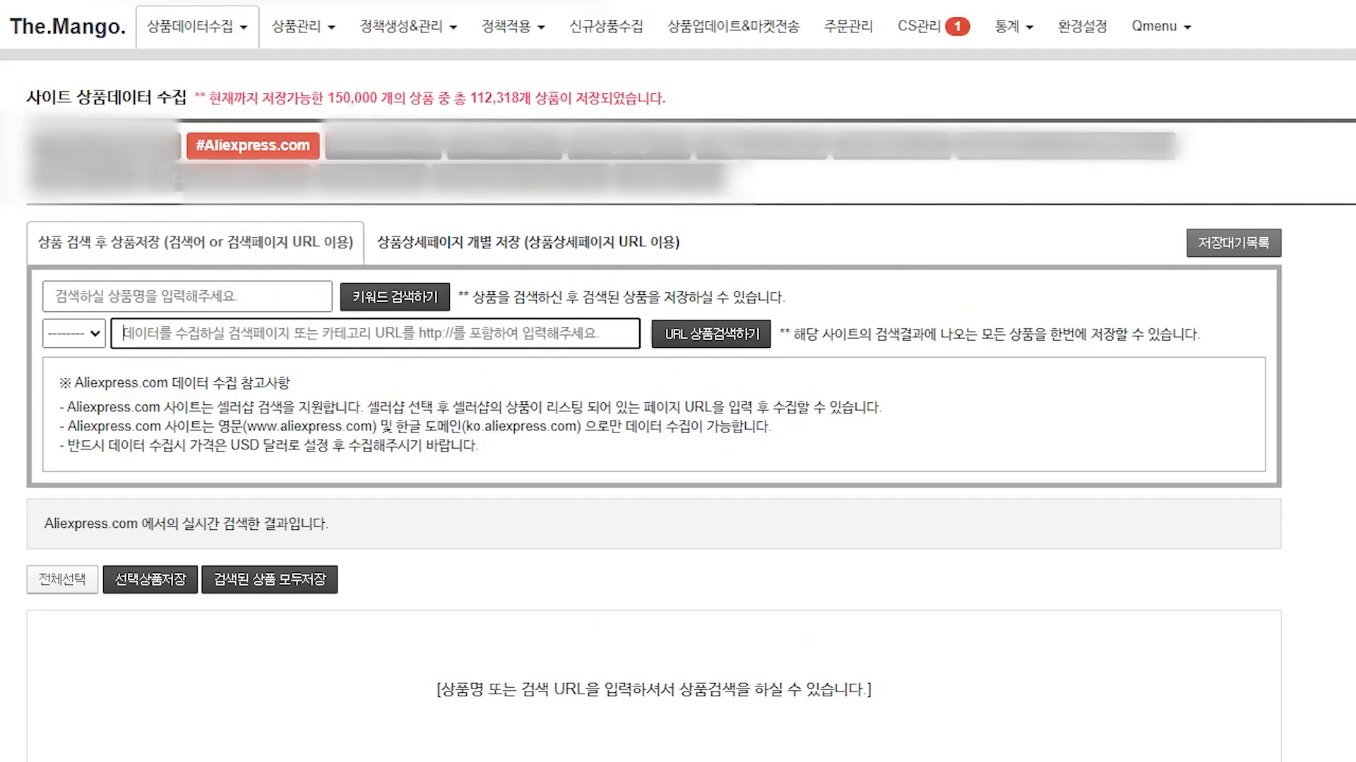
pyautogui.hotkey('ctrl', 'v')
pyautogui.click(710, 334)
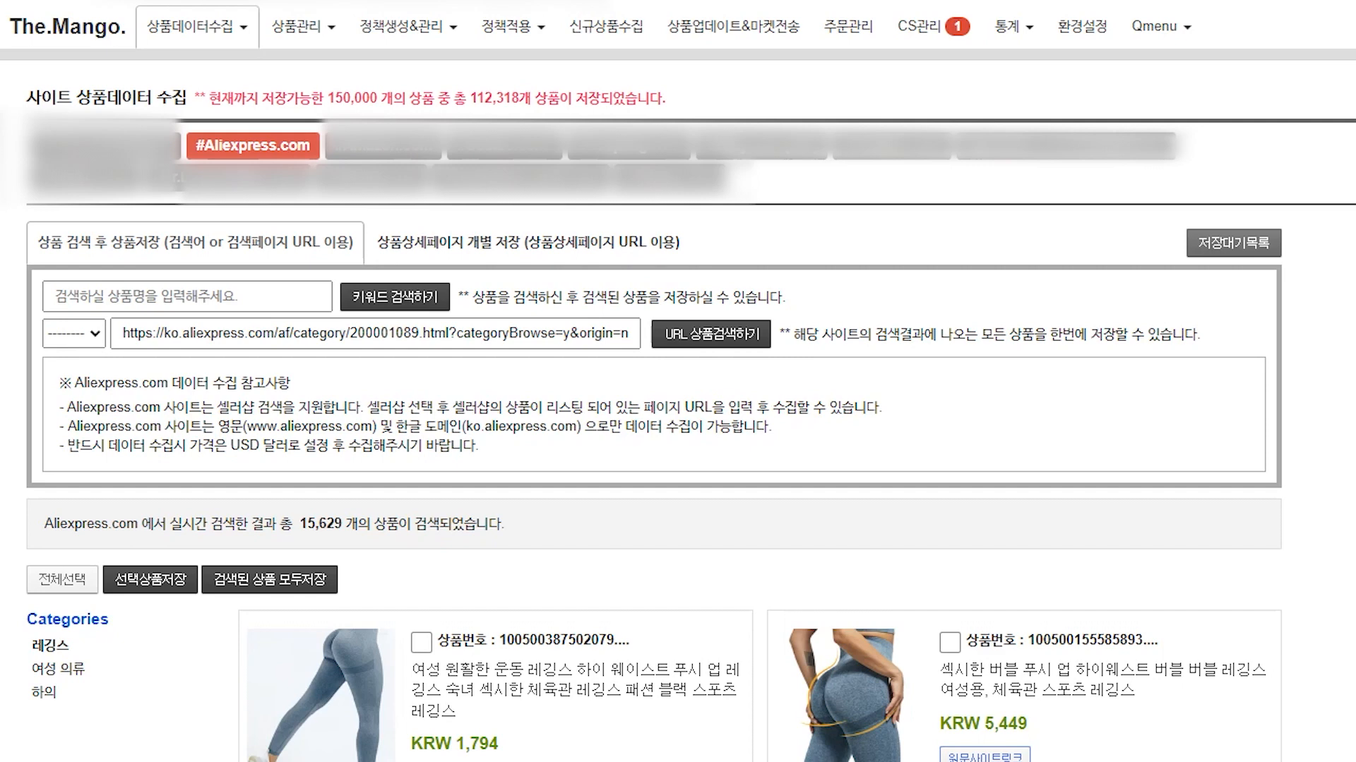
# Step: Review the 15,629 result count, the save page range setting and the saved-product note
pyautogui.moveTo(293, 524); pyautogui.dragTo(343, 524)
pyautogui.click(343, 524)
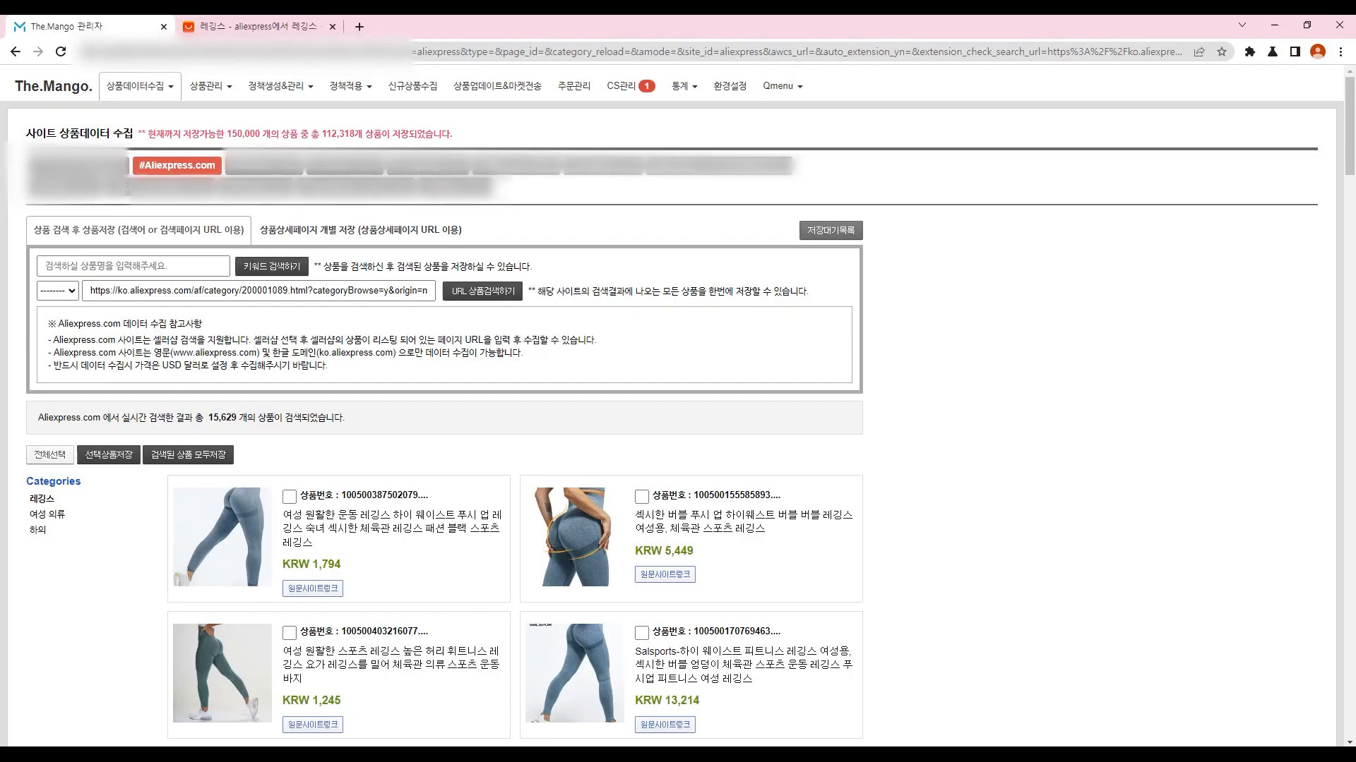
pyautogui.scroll(-2, 445, 424)
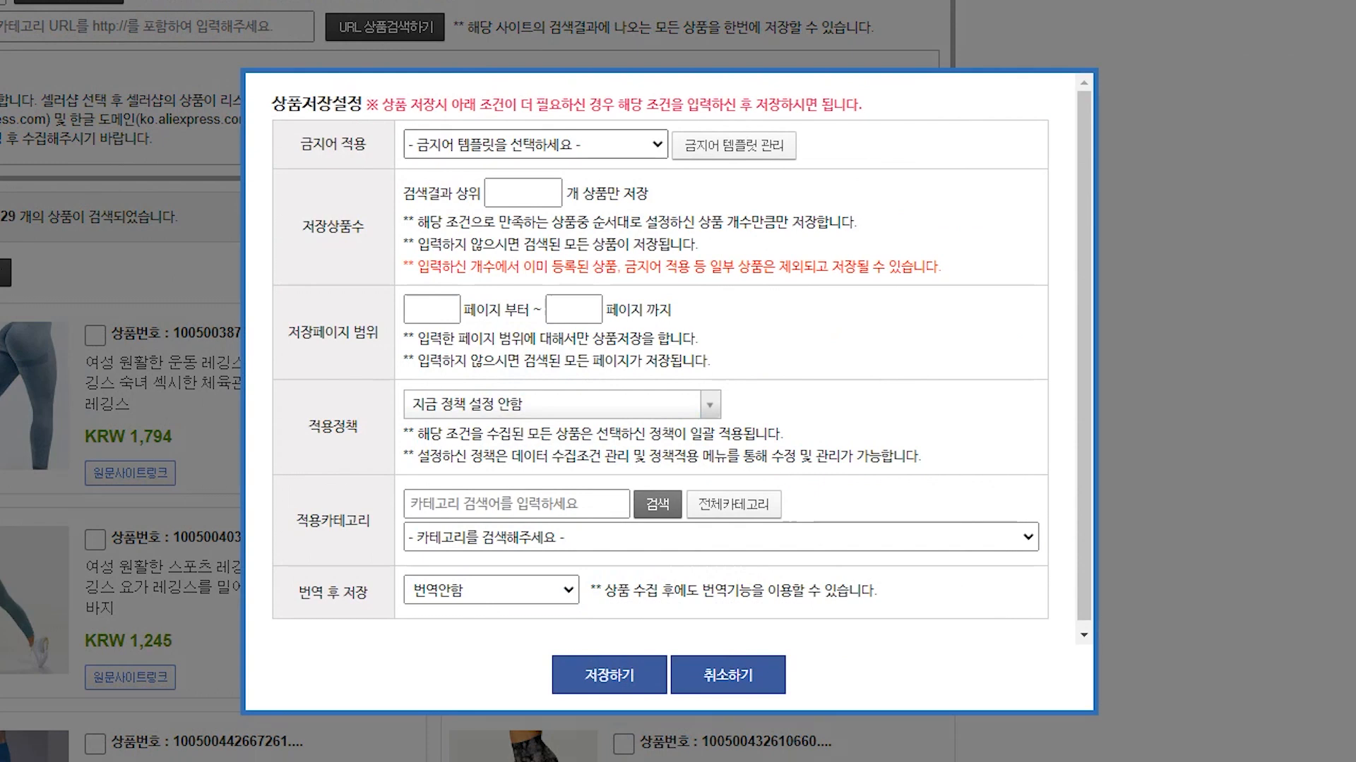
pyautogui.moveTo(289, 332); pyautogui.dragTo(379, 333)
pyautogui.click(379, 332)
pyautogui.moveTo(404, 193); pyautogui.dragTo(735, 267)
pyautogui.click(735, 267)
# Step: Leave the top-results count empty and set the save page range from 5 to 6
pyautogui.click(523, 192)
pyautogui.write('100')
pyautogui.hotkey('ctrl', 'a')
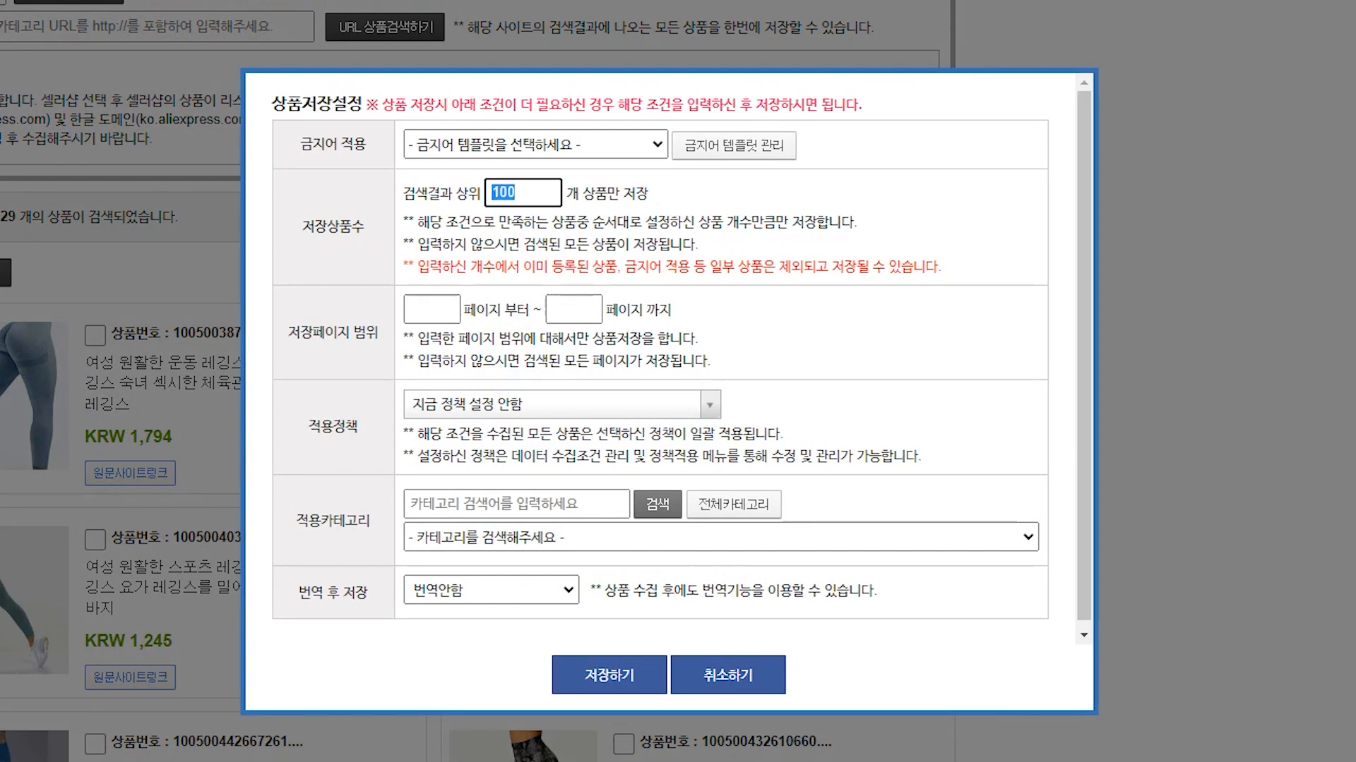
pyautogui.press('BackSpace')
pyautogui.click(431, 308)
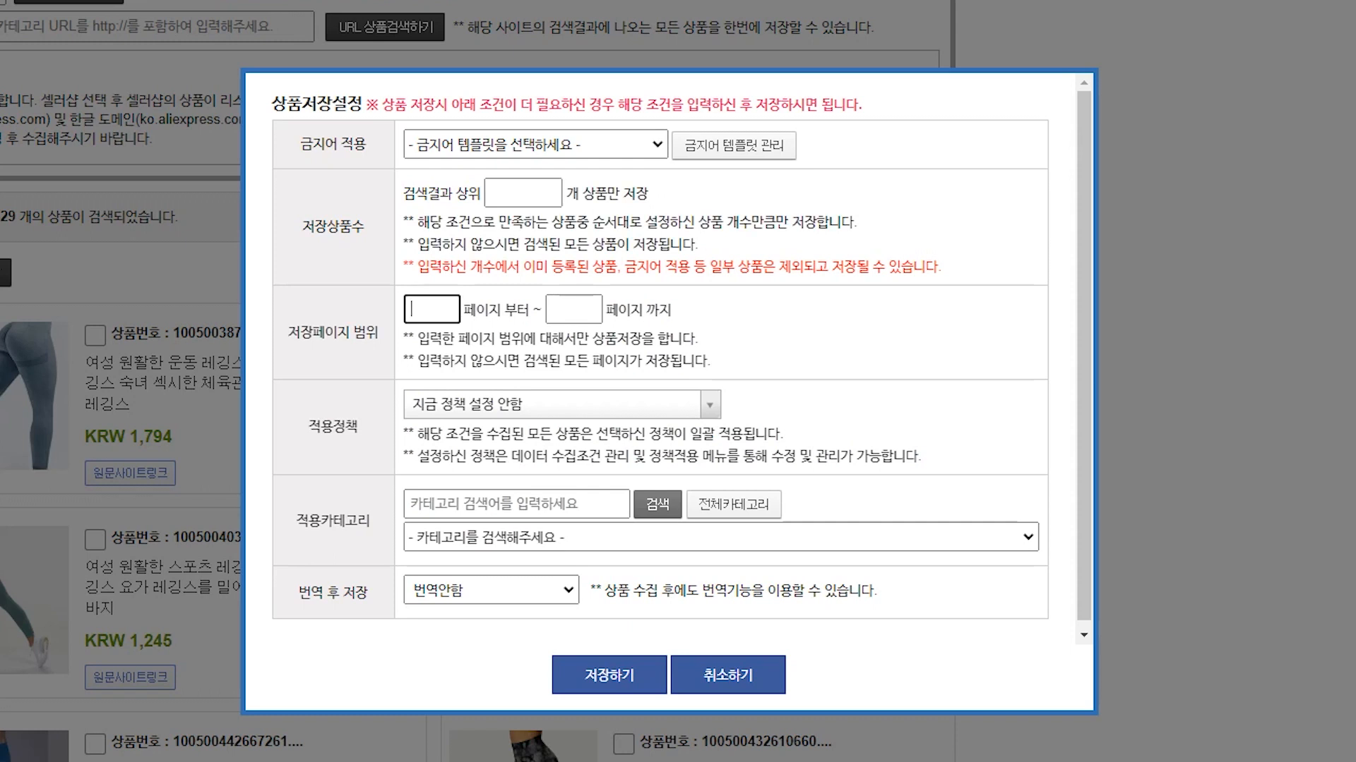
pyautogui.moveTo(288, 331); pyautogui.dragTo(379, 331)
pyautogui.write('5')
pyautogui.click(574, 309)
pyautogui.write('6')
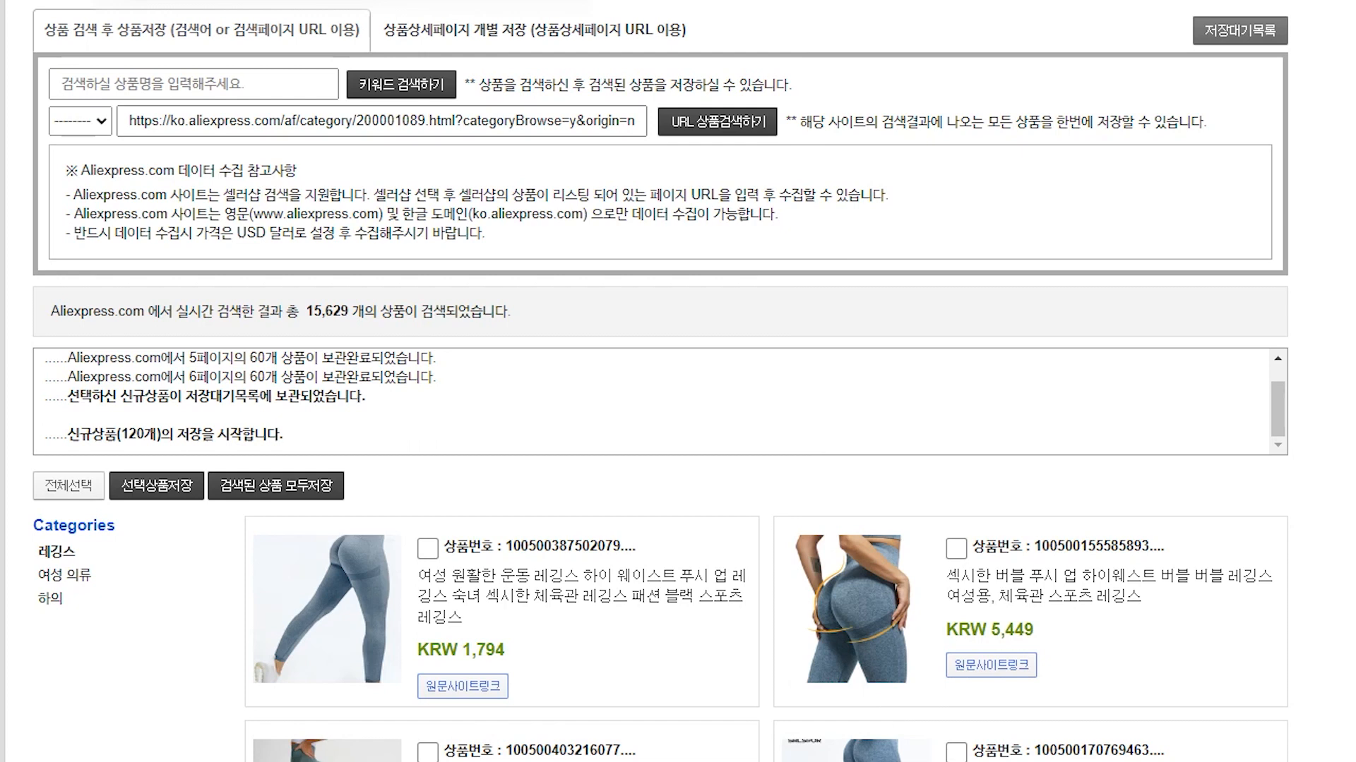
# Step: Check the log confirming pages 5 and 6 and the start of saving 120 products
pyautogui.moveTo(186, 360); pyautogui.dragTo(280, 399)
pyautogui.scroll(-1, 280, 398)
pyautogui.moveTo(91, 434); pyautogui.dragTo(255, 435)
pyautogui.click(256, 435)
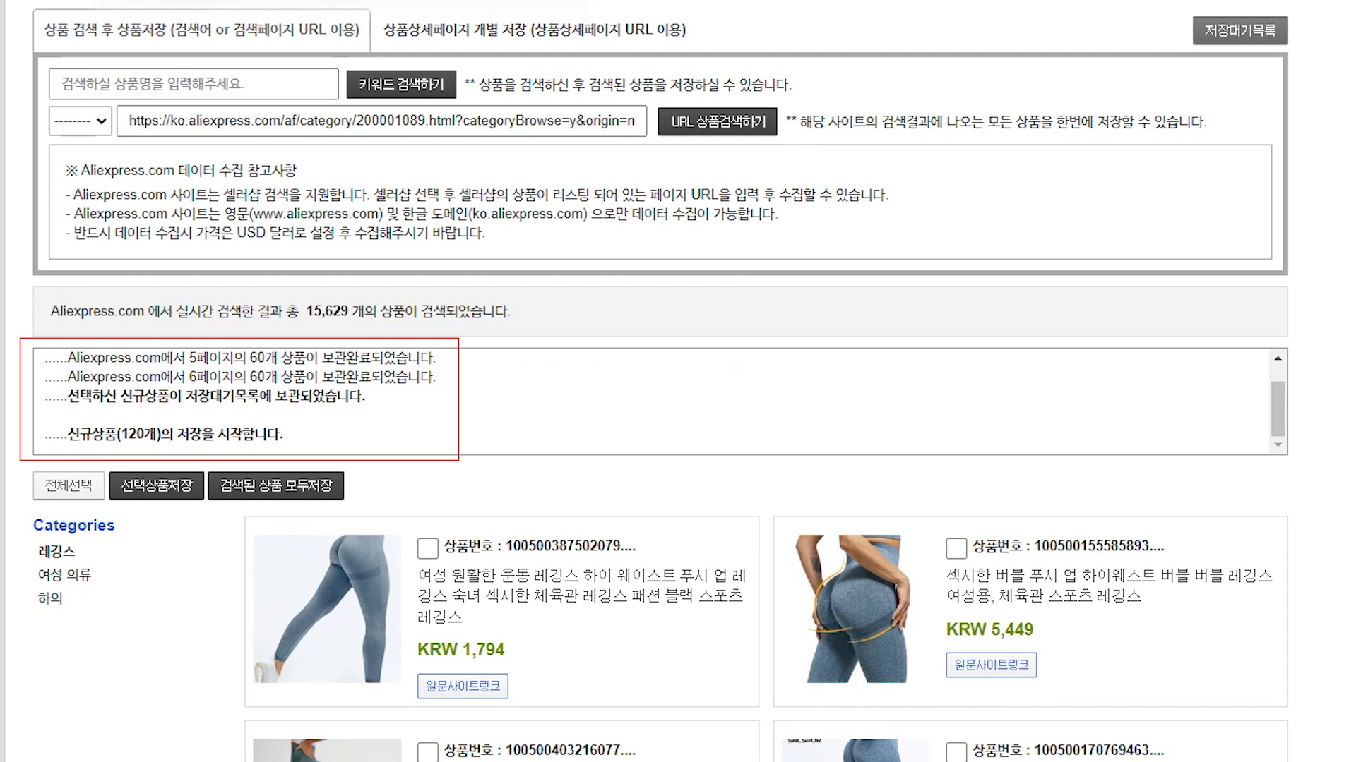
# Step: Head Excel's column H as '1페이지', trying a fill of 60 down the column, then undoing it
pyautogui.hotkey('alt', 'Tab')
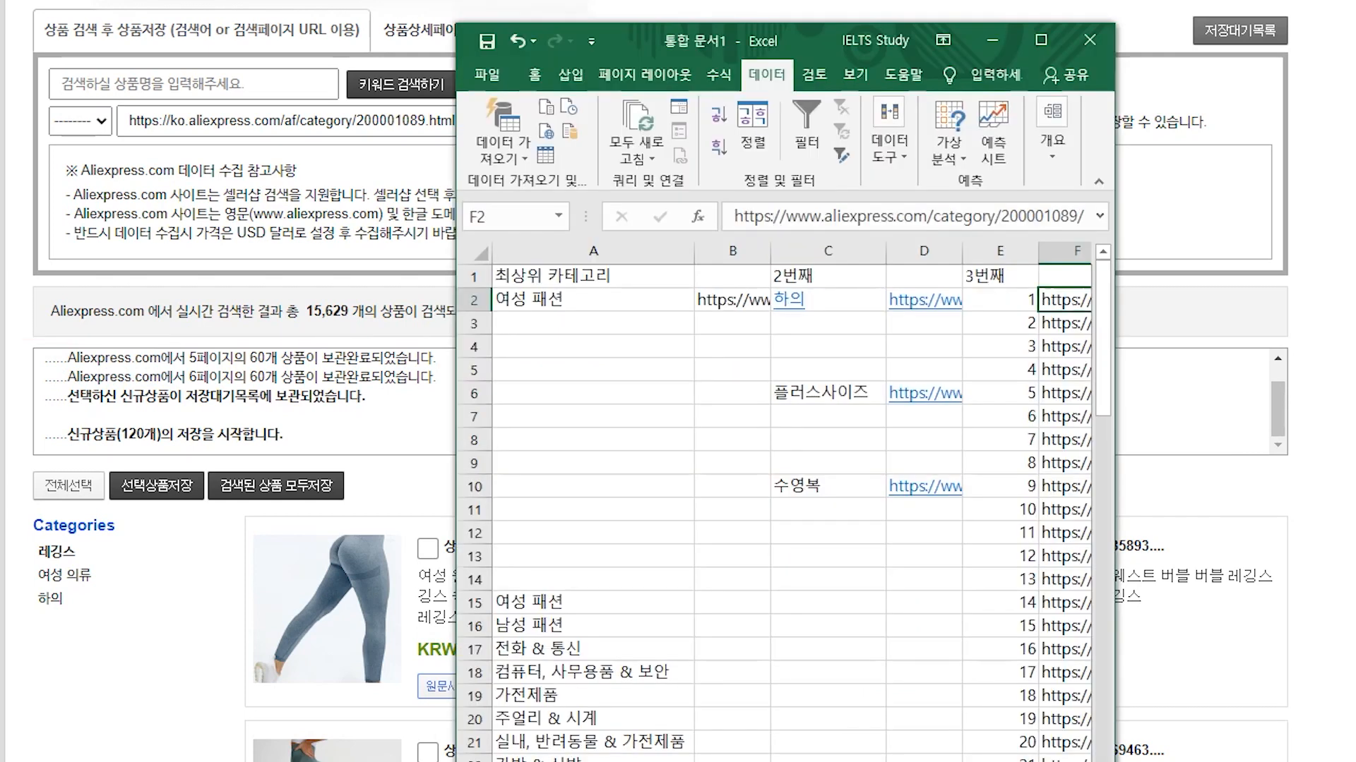
pyautogui.moveTo(1115, 323); pyautogui.dragTo(1280, 318)
pyautogui.write('60')
pyautogui.press('Return')
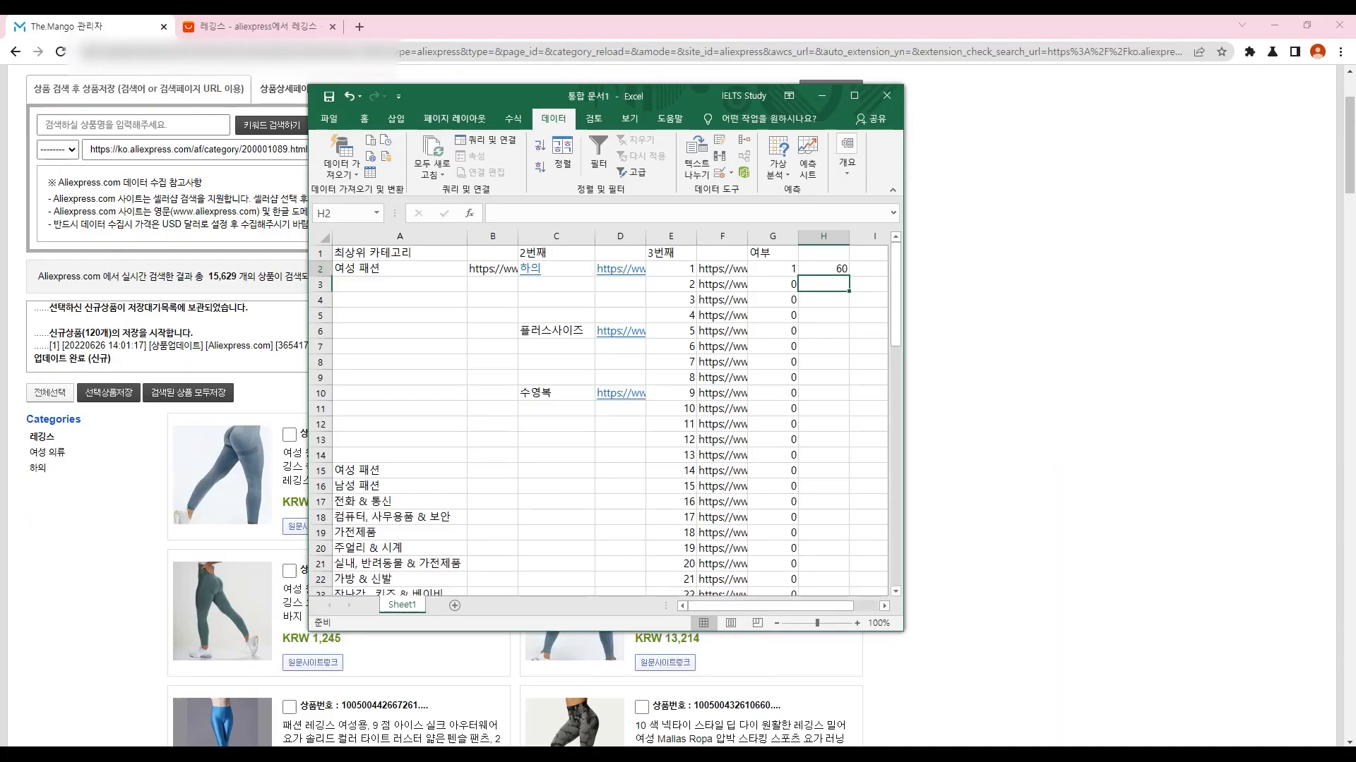
pyautogui.press('Up')
pyautogui.press('Up')
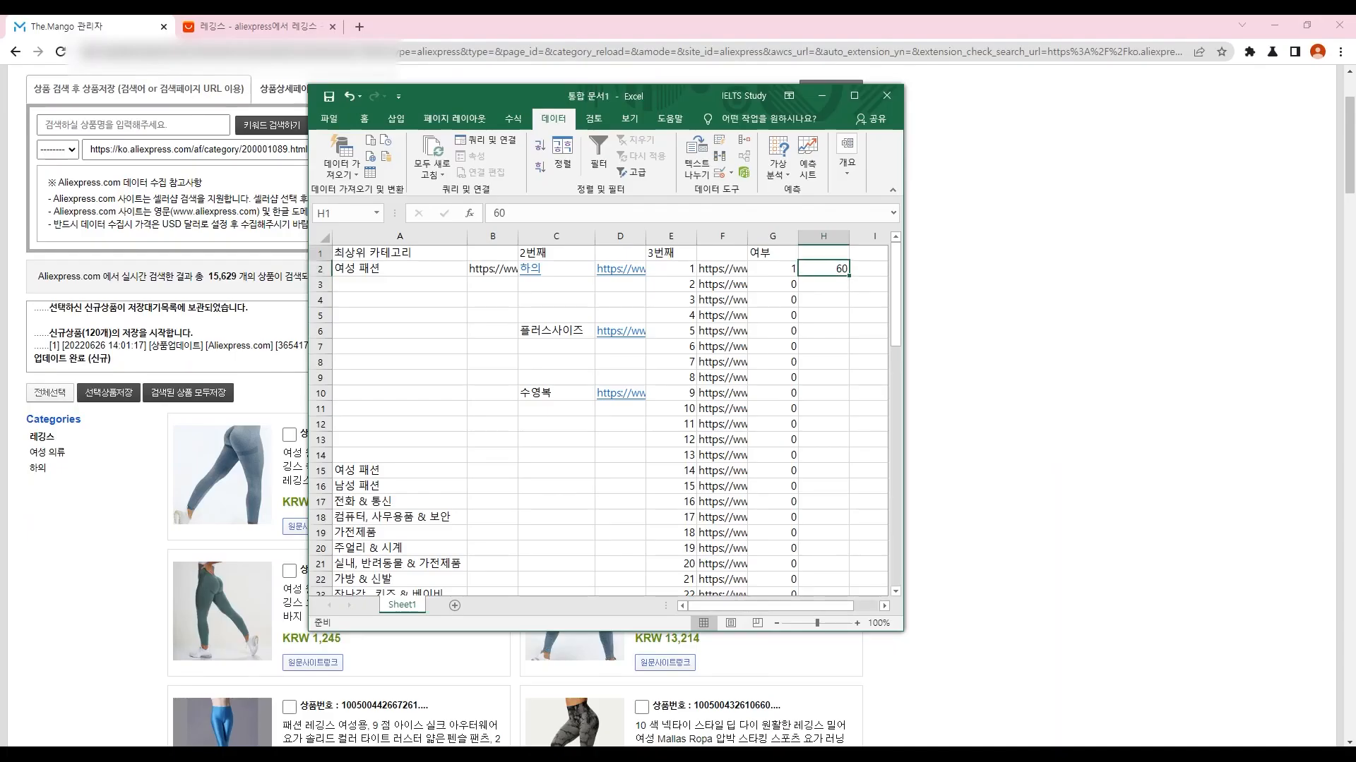
pyautogui.write('1페이지')
pyautogui.press('Return')
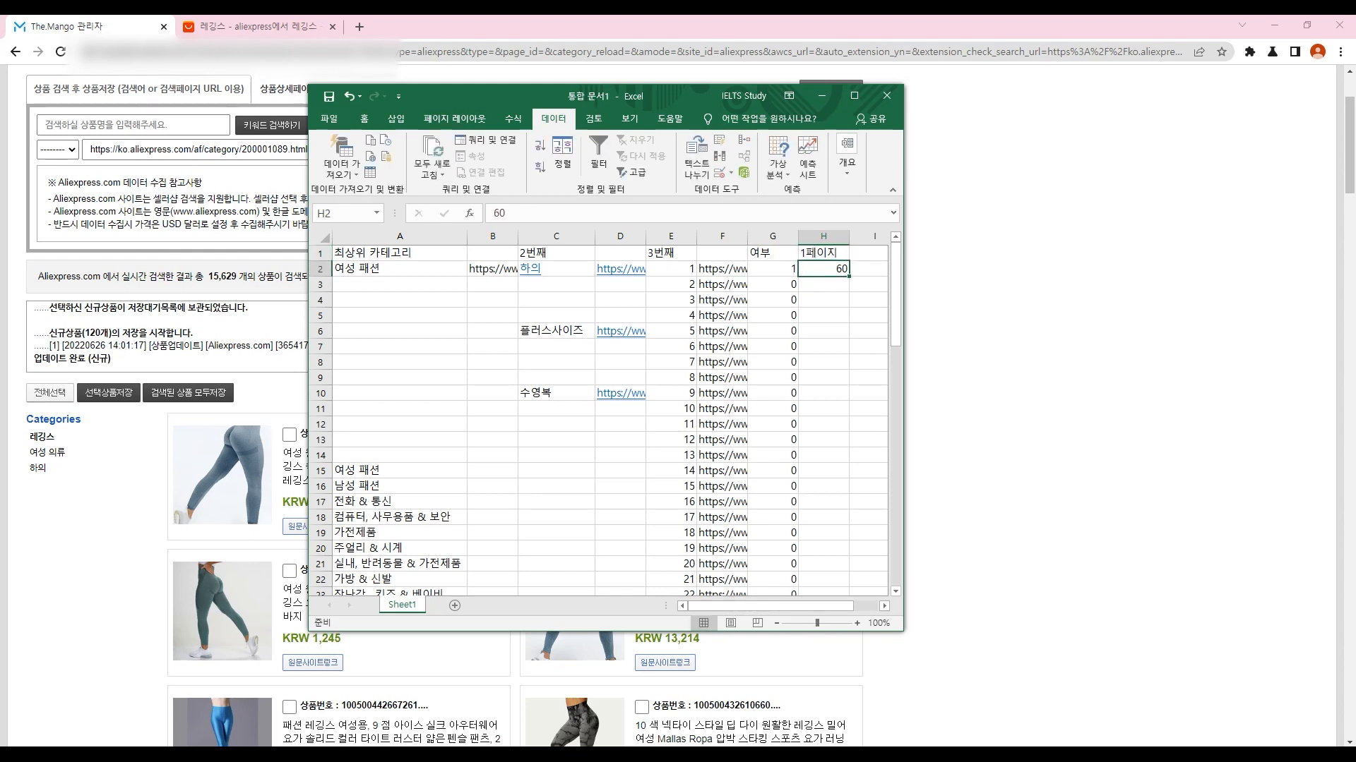
pyautogui.moveTo(848, 276); pyautogui.dragTo(850, 482)
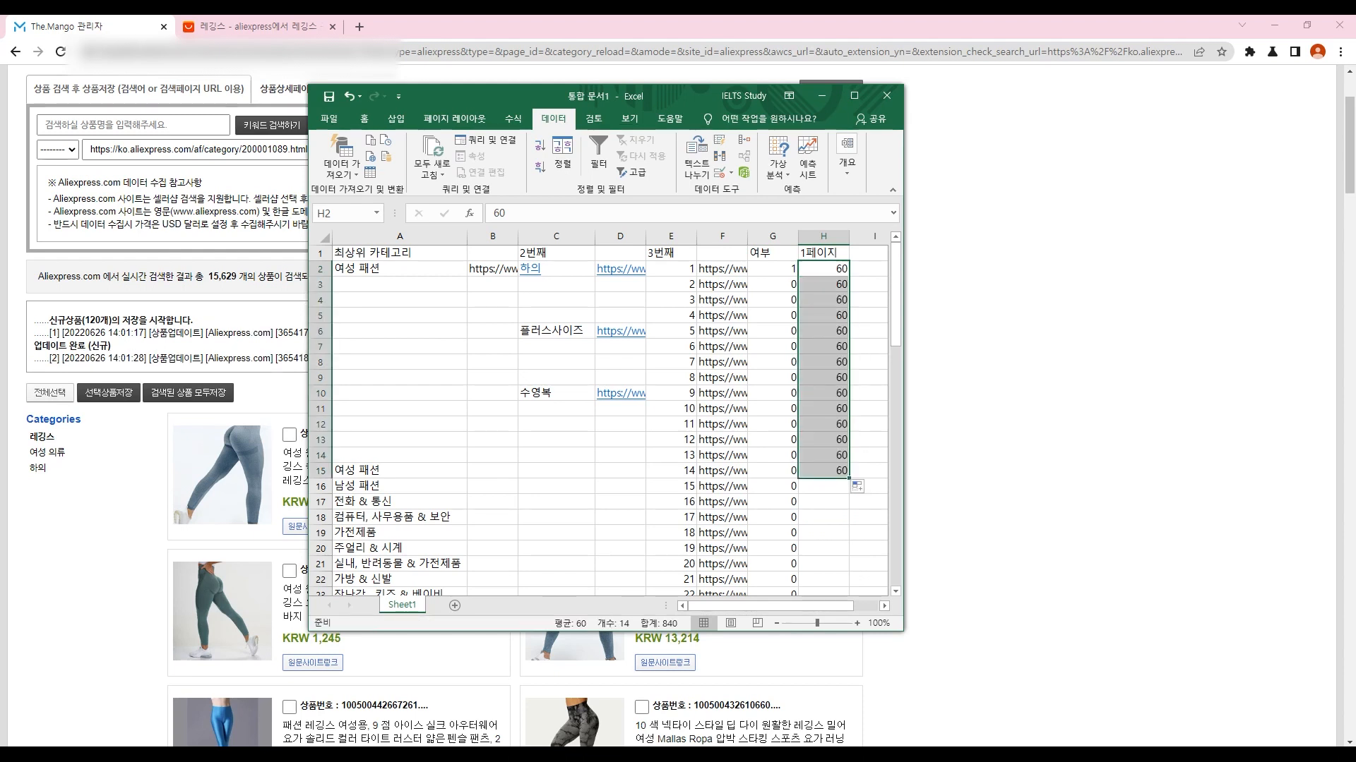
pyautogui.hotkey('ctrl', 'z')
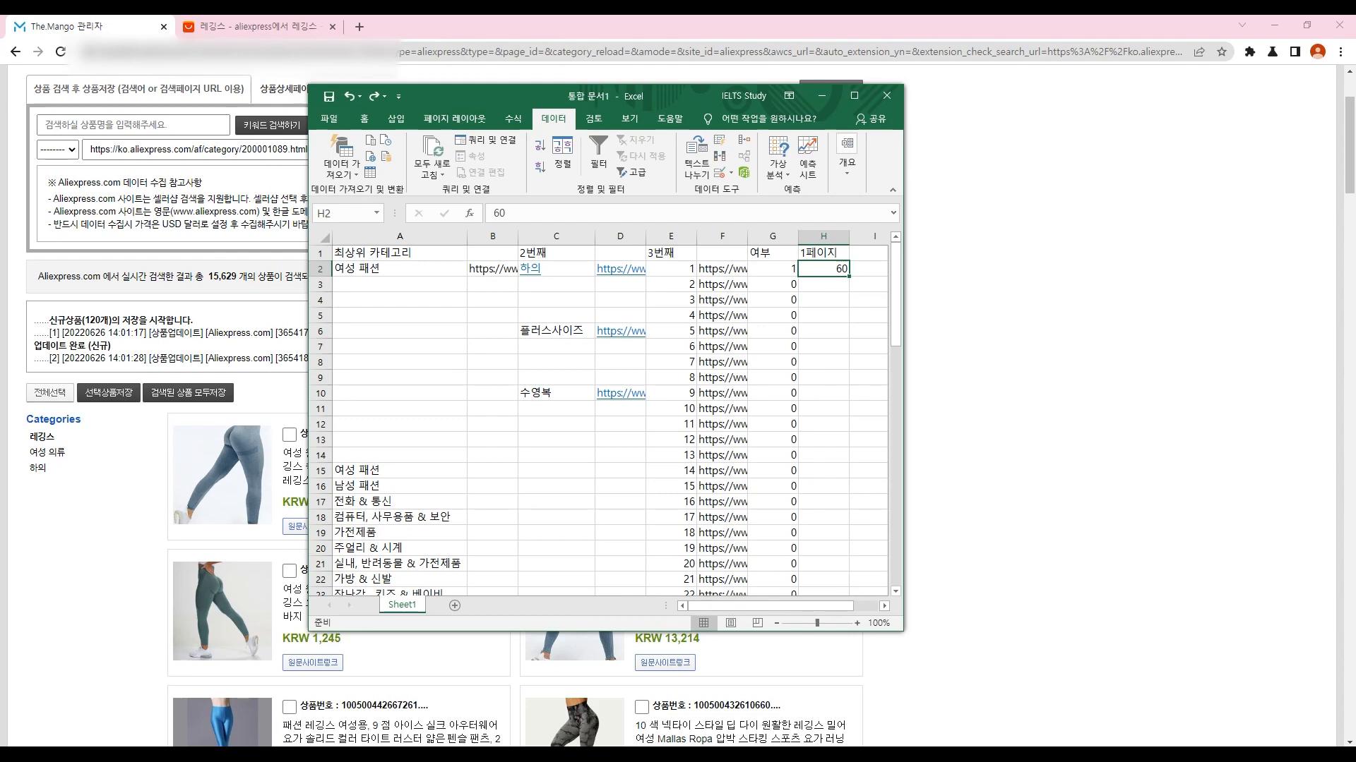
pyautogui.hotkey('ctrl', 'z')
# Step: Back in The Mango, check the first product update entry in the save log
pyautogui.hotkey('alt', 'Tab')
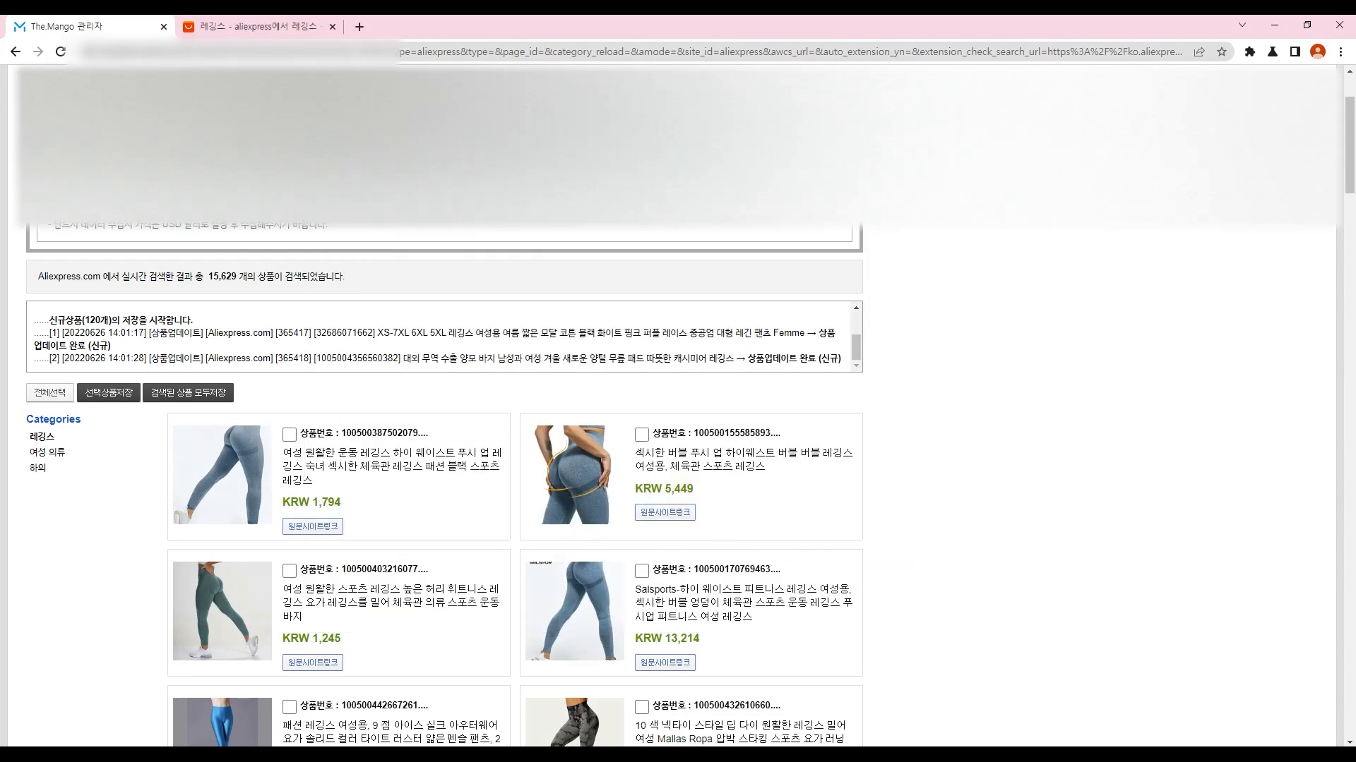
pyautogui.moveTo(47, 319); pyautogui.dragTo(111, 346)
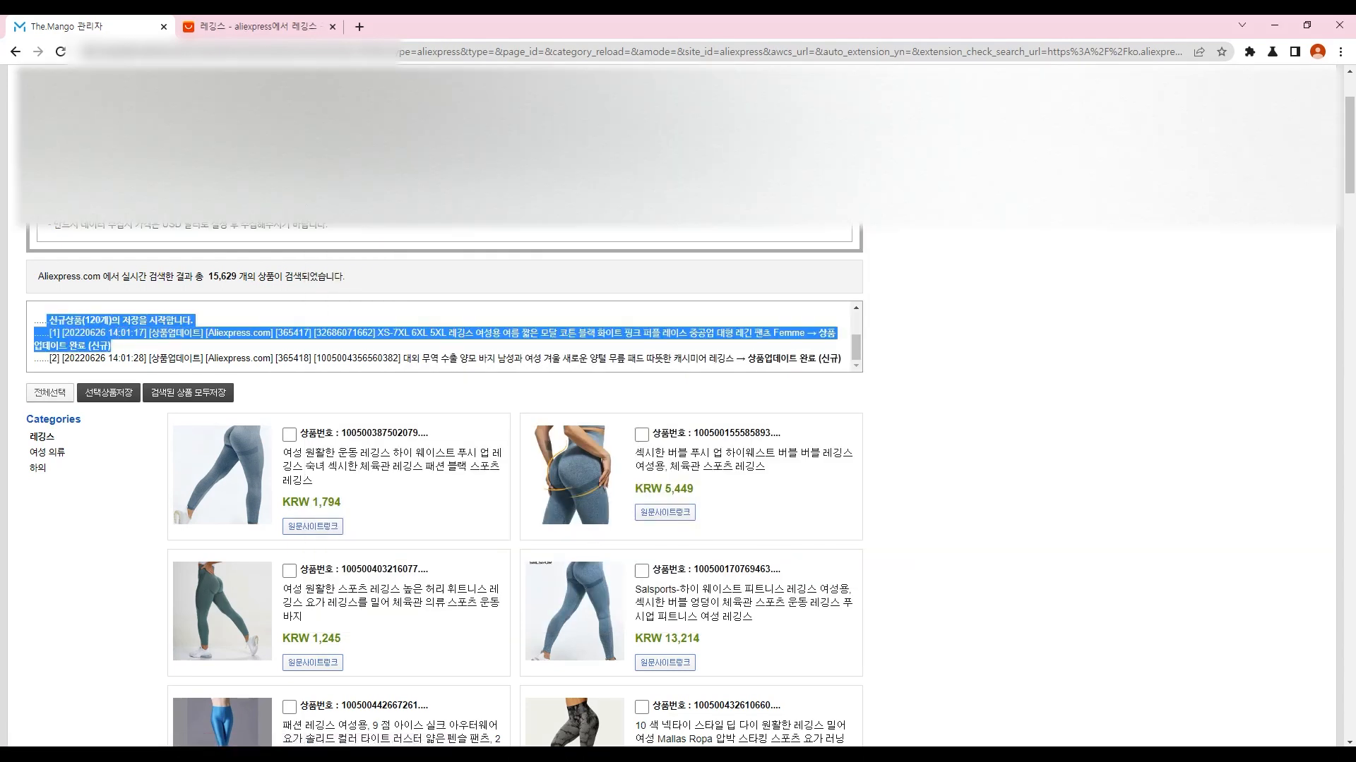
pyautogui.click(113, 346)
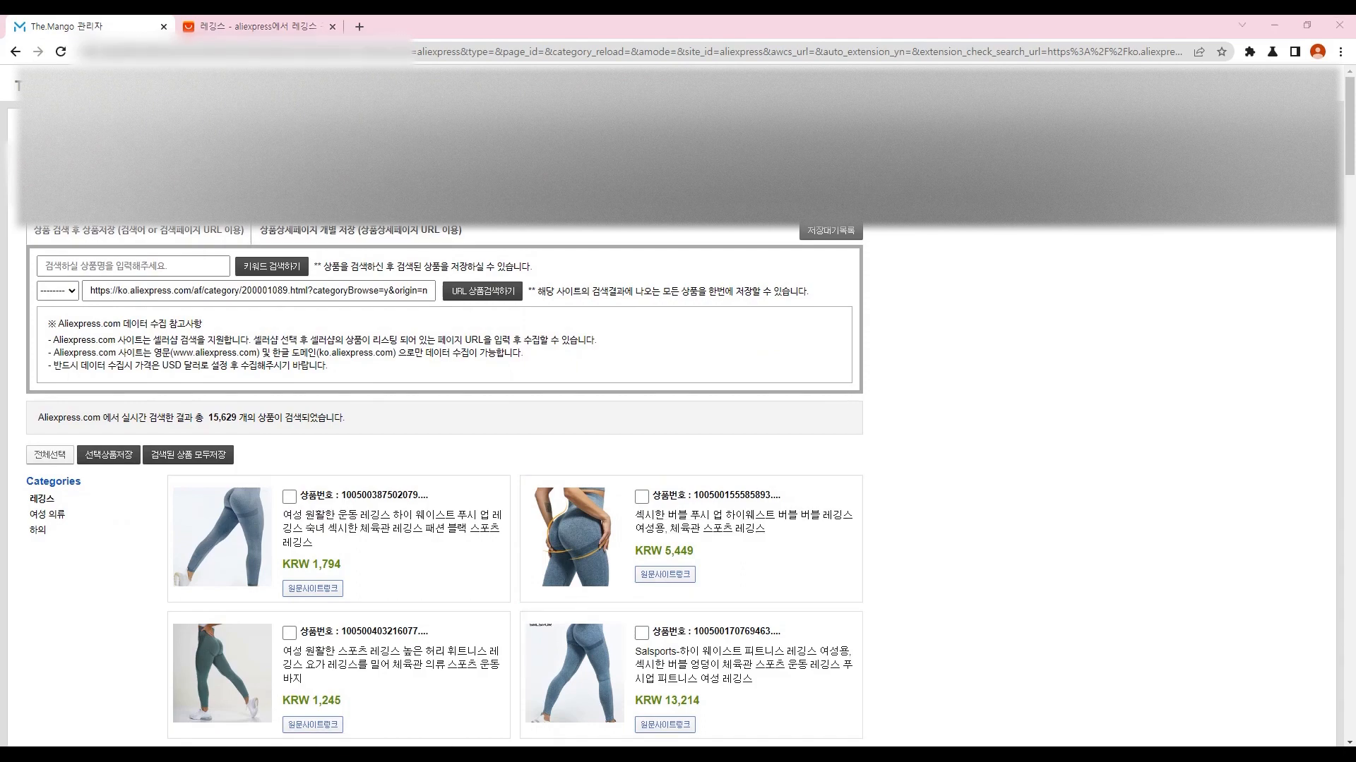
# Step: Copy and paste the category blocks A1:B2, C1:D2 and E1:F2 back in place
pyautogui.hotkey('alt', 'Tab')
pyautogui.hotkey('ctrl', 'Home')
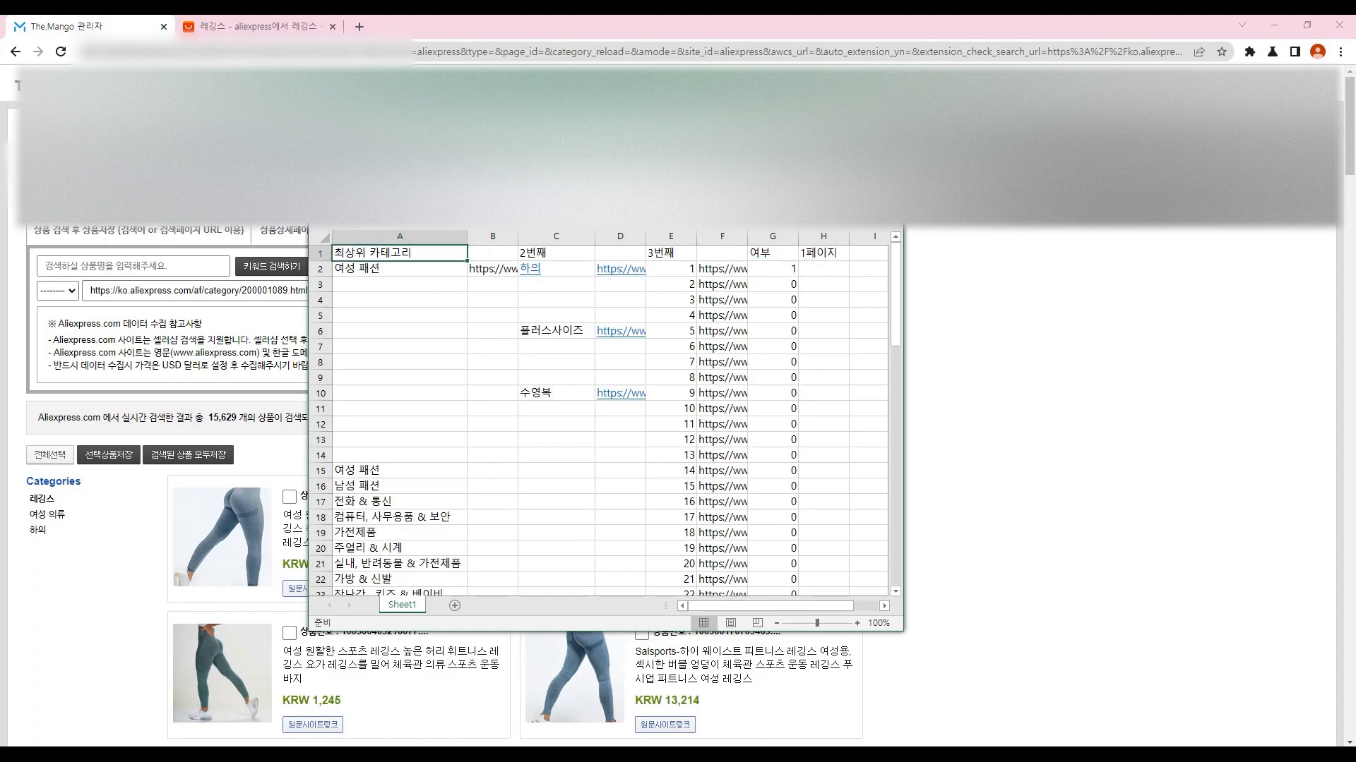
pyautogui.hotkey('shift', 'Down')
pyautogui.hotkey('shift', 'Right')
pyautogui.hotkey('ctrl', 'c')
pyautogui.hotkey('ctrl', 'v')
pyautogui.press('Right')
pyautogui.press('Right')
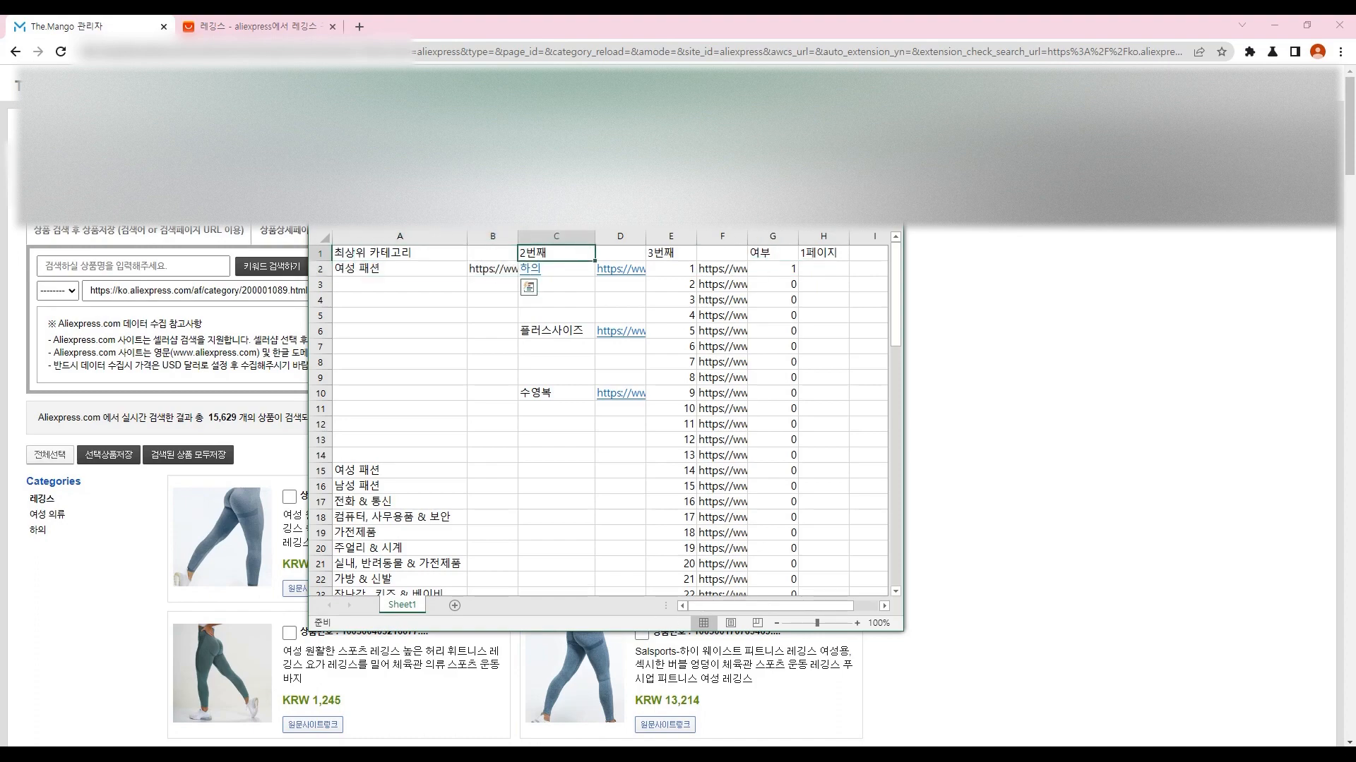
pyautogui.hotkey('shift', 'Down')
pyautogui.hotkey('shift', 'Right')
pyautogui.hotkey('ctrl', 'c')
pyautogui.hotkey('ctrl', 'v')
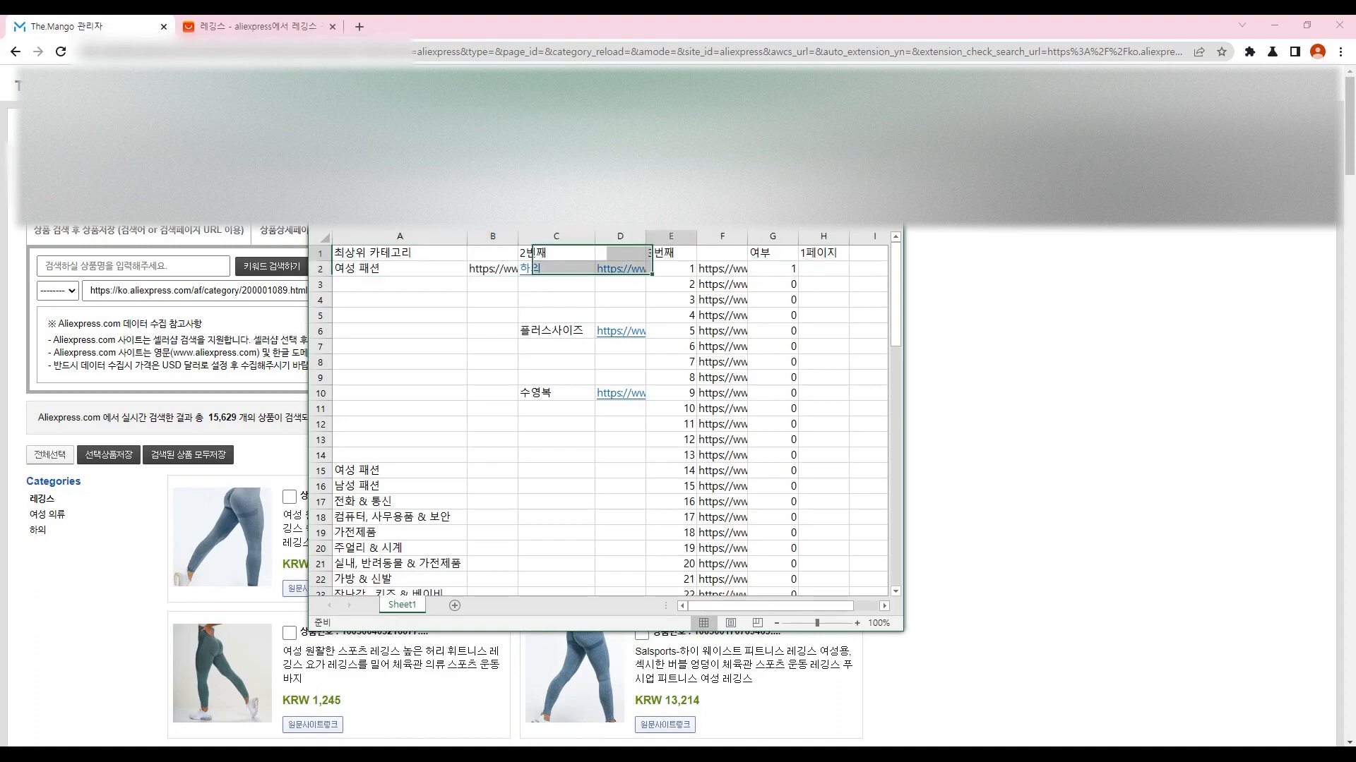
pyautogui.press('Right')
pyautogui.press('Right')
pyautogui.hotkey('shift', 'Down')
pyautogui.hotkey('shift', 'Right')
pyautogui.hotkey('ctrl', 'c')
pyautogui.hotkey('ctrl', 'v')
pyautogui.press('Right')
pyautogui.press('Down')
pyautogui.hotkey('ctrl', 'shift', 'Down')
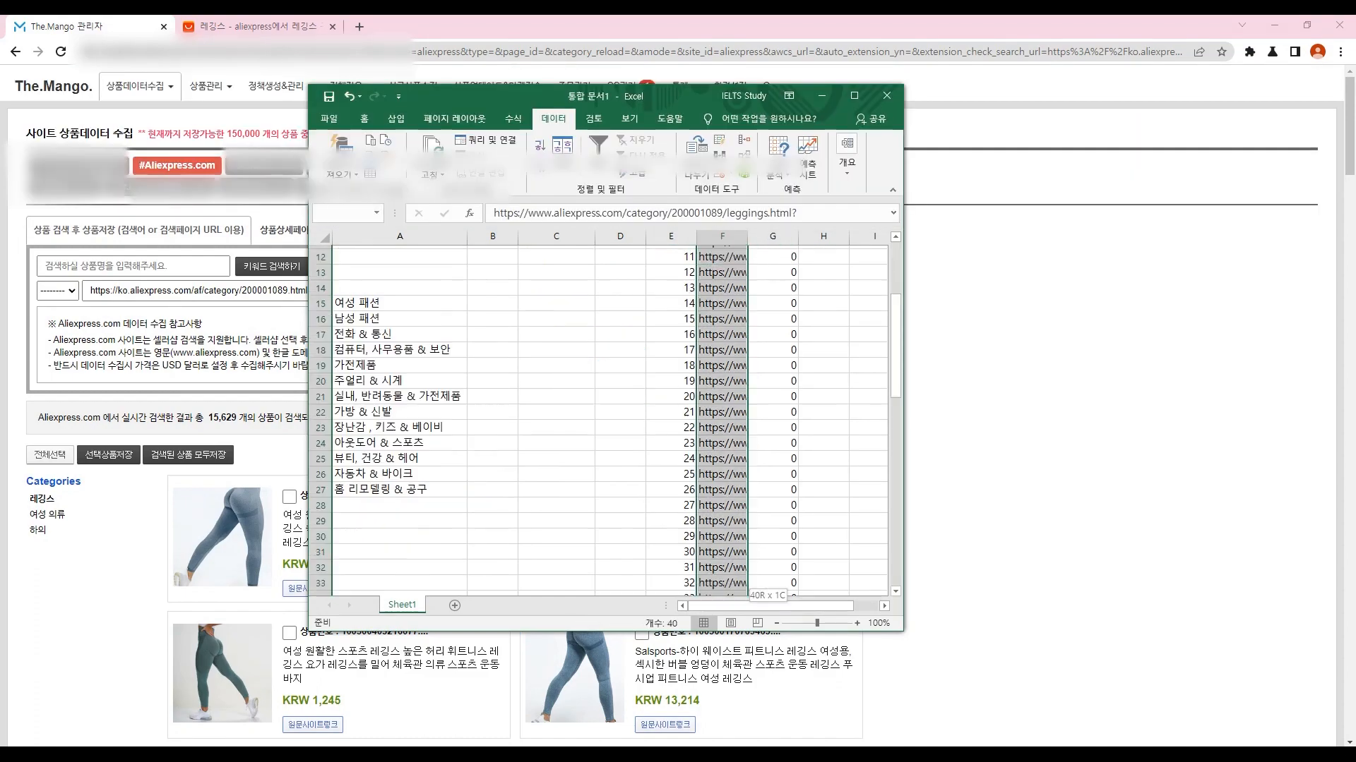
pyautogui.hotkey('ctrl', 'shift', 'Up')
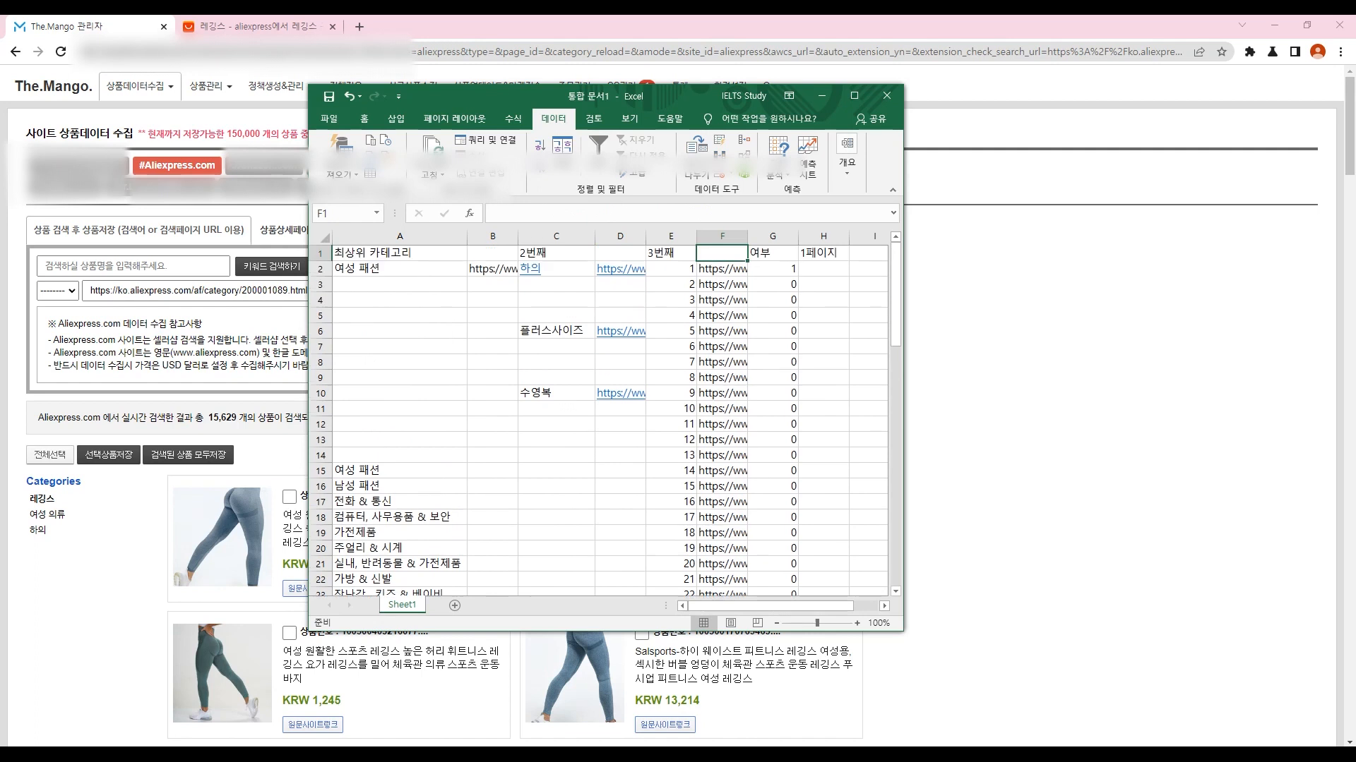
# Step: Enter 200 in G2, 60 in H2 and 3 in I2 for the leggings row
pyautogui.click(773, 268)
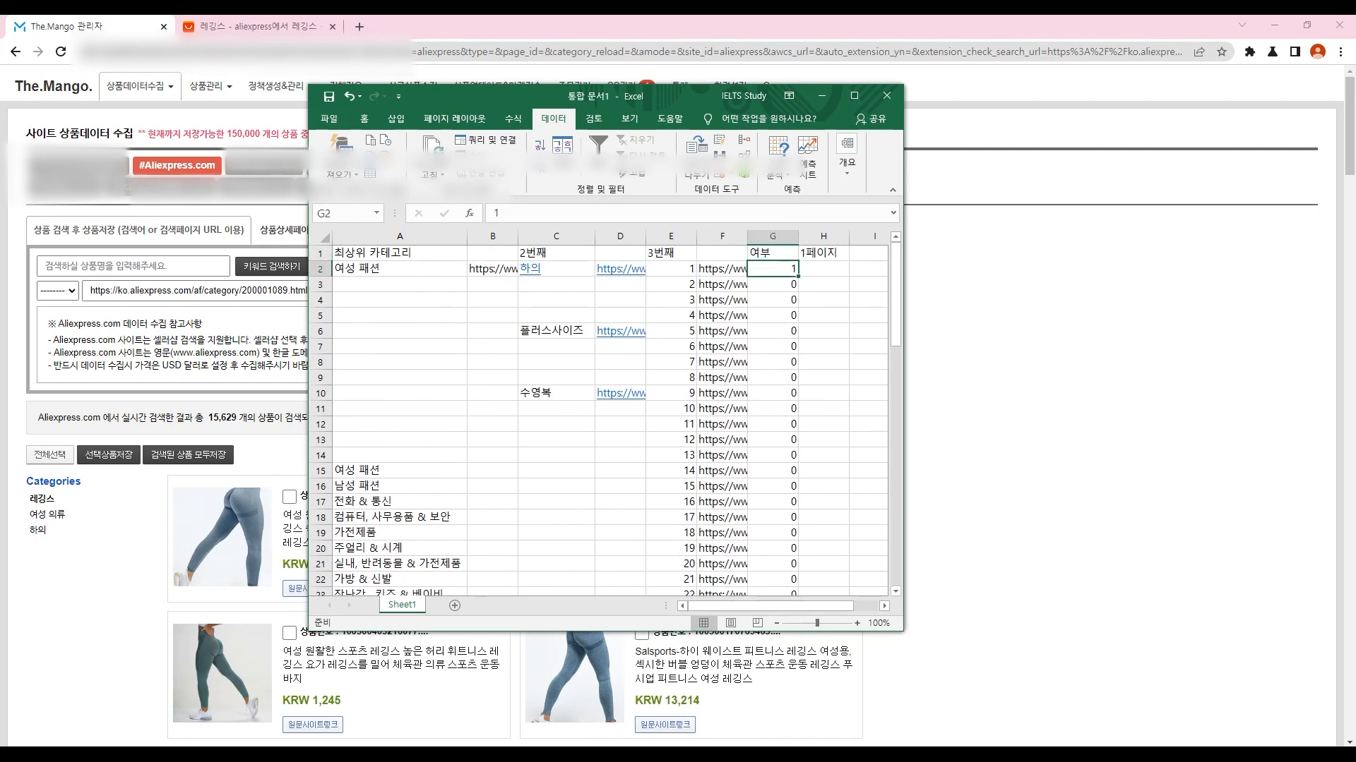
pyautogui.write('200')
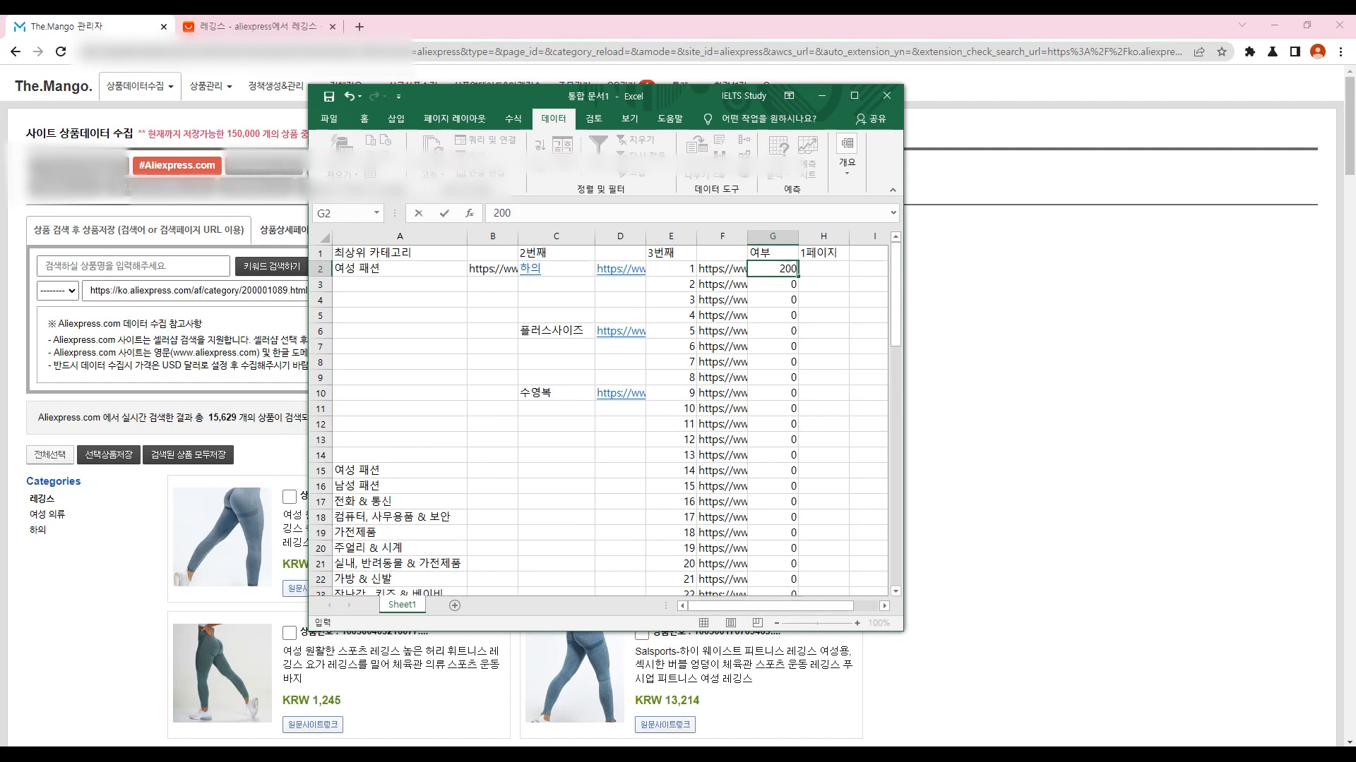
pyautogui.click(824, 269)
pyautogui.write('60')
pyautogui.click(870, 269)
pyautogui.write('3')
pyautogui.click(739, 316)
pyautogui.click(739, 269)
pyautogui.press('Left')
pyautogui.press('Left')
pyautogui.press('Left')
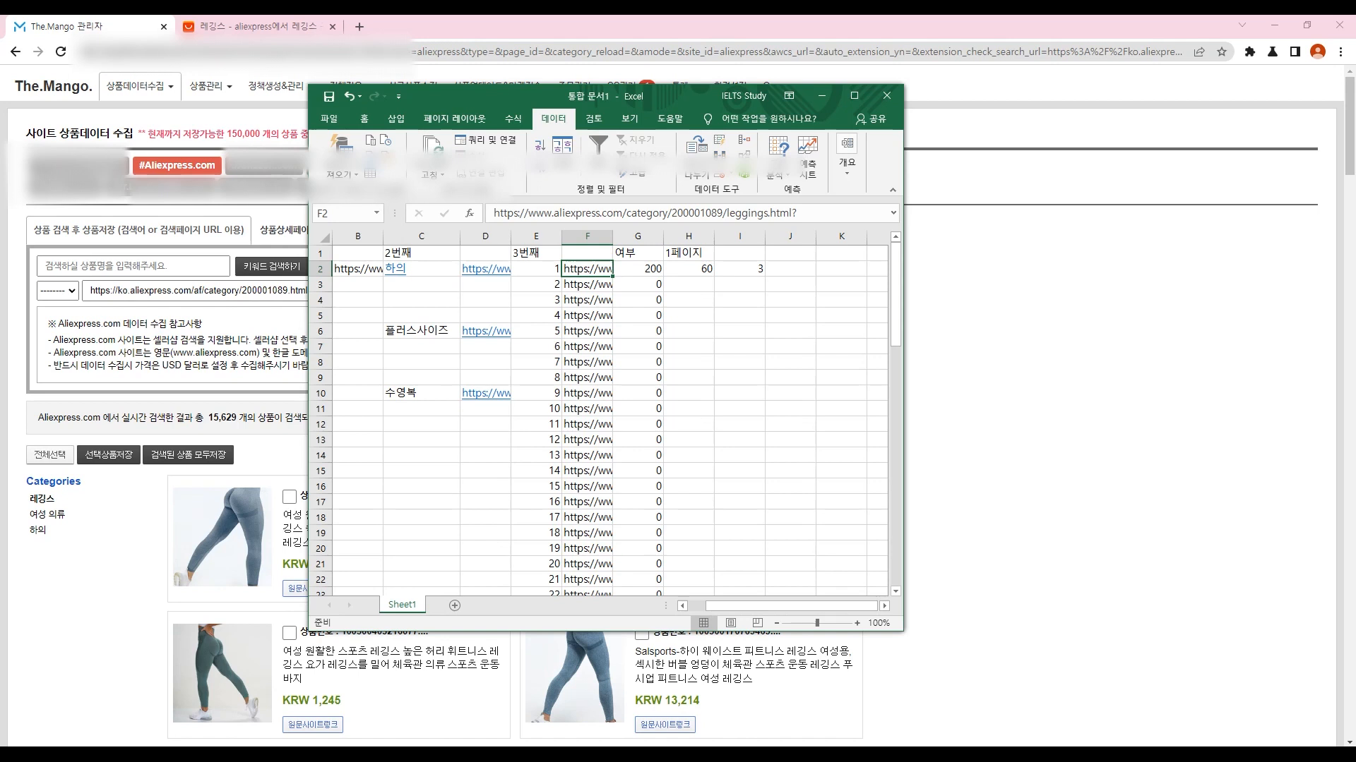
pyautogui.press('F2')
pyautogui.press('Tab')
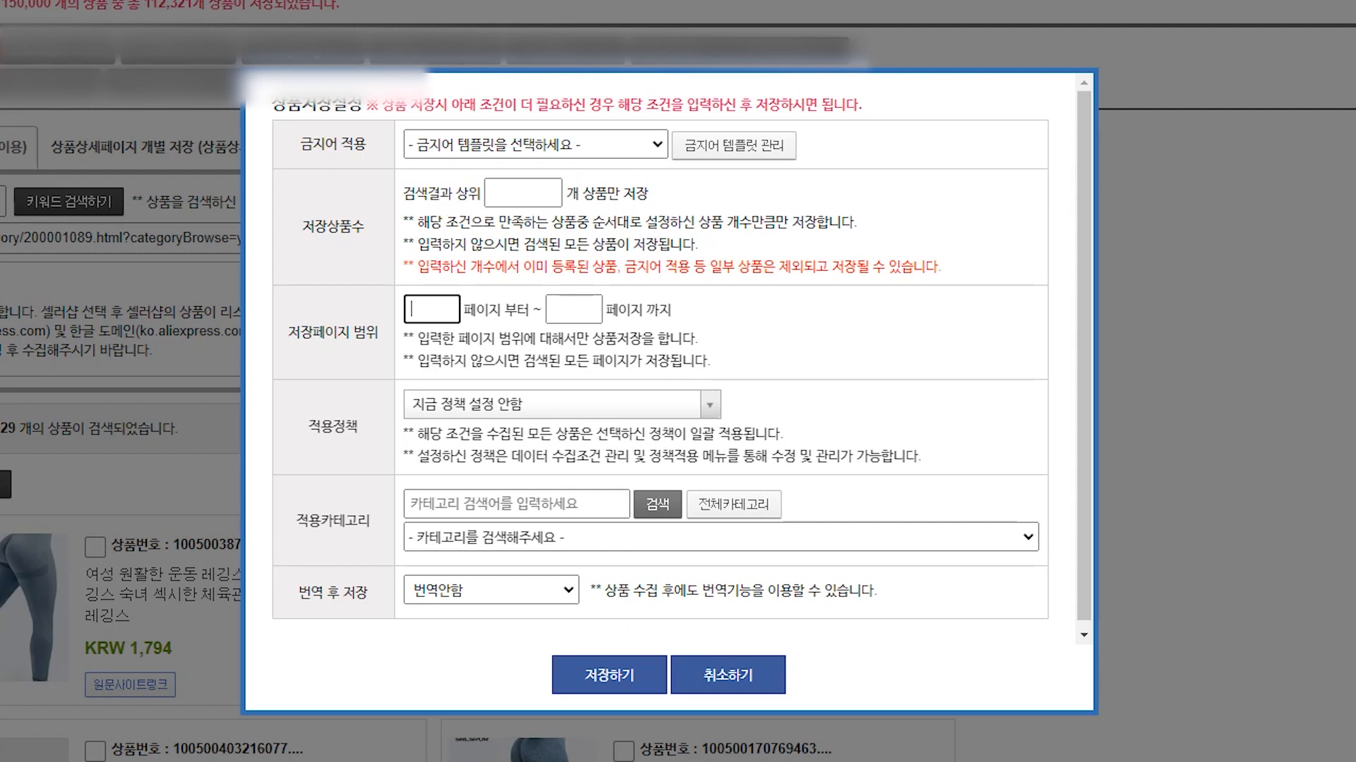
# Step: Cancel The Mango's 상품저장설정 dialog without saving
pyautogui.click(574, 309)
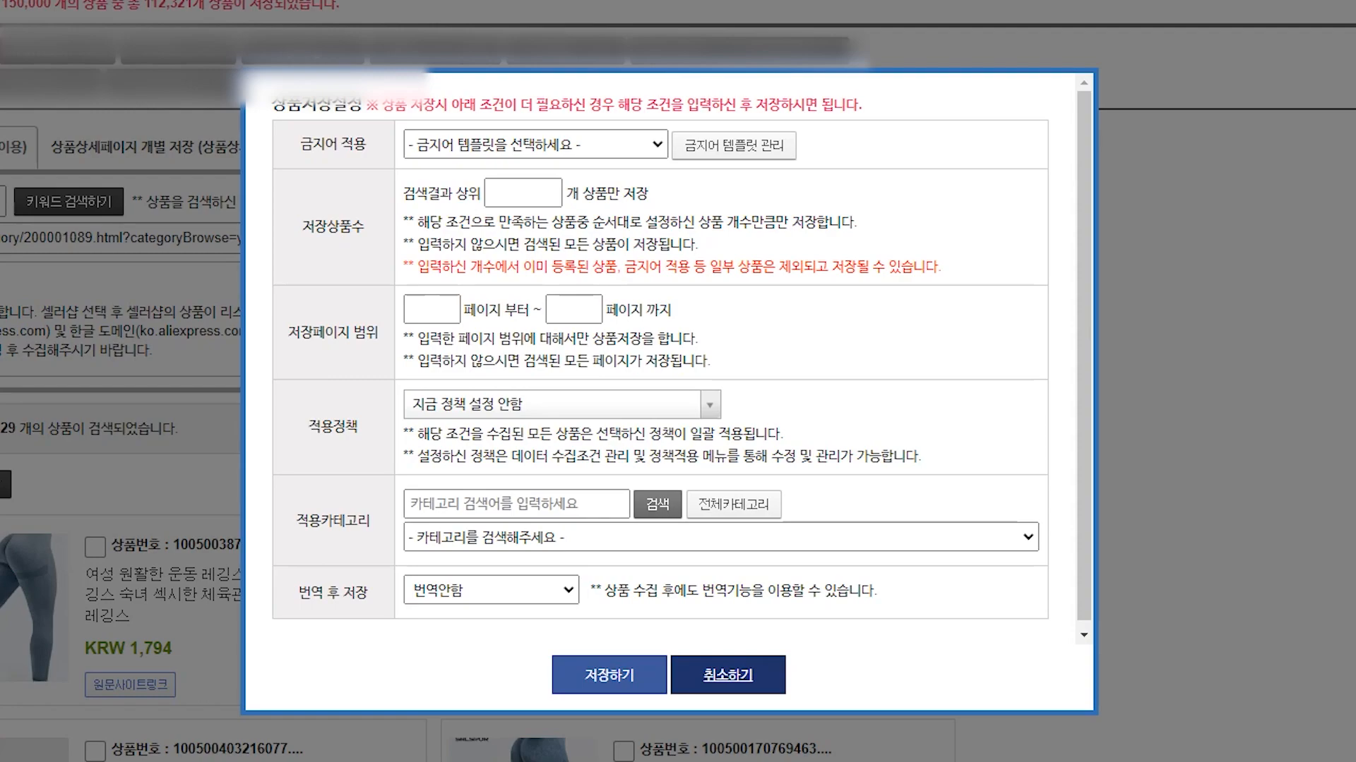
pyautogui.click(728, 675)
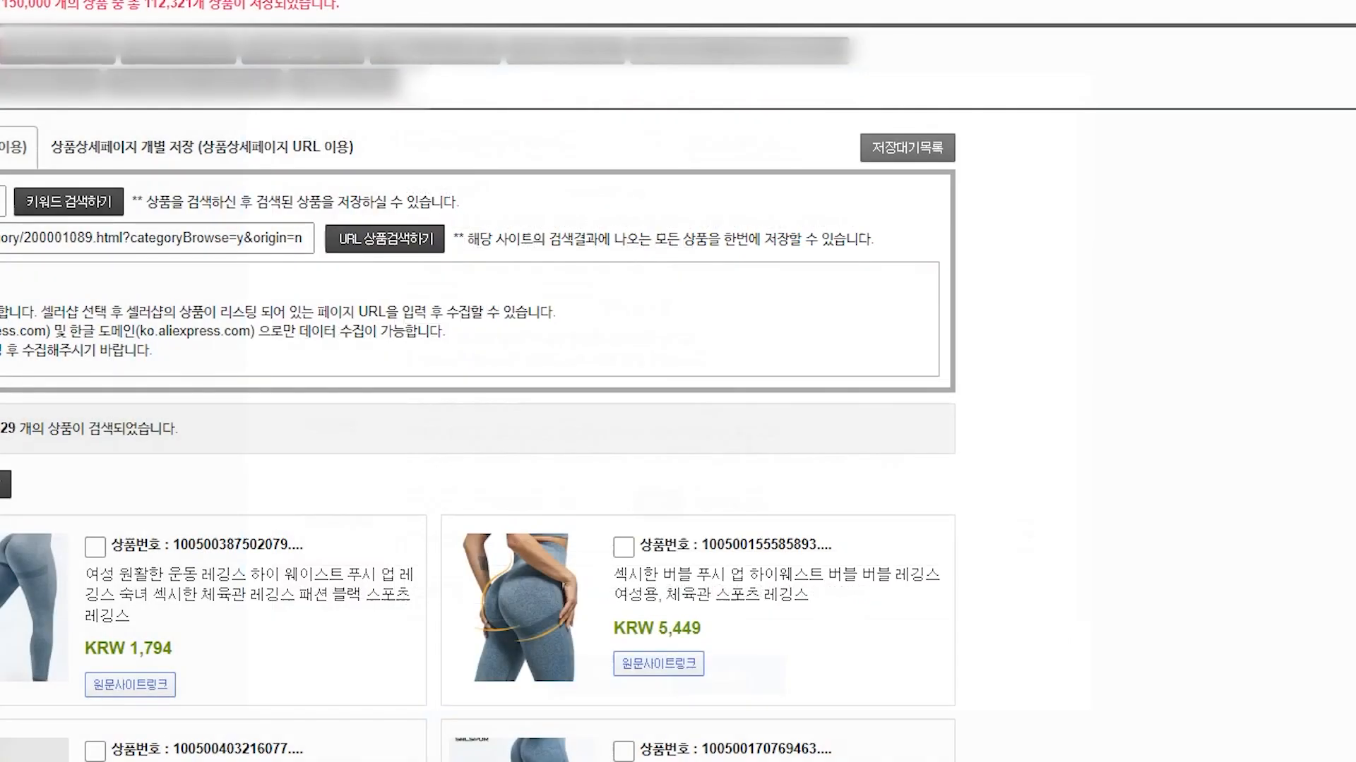